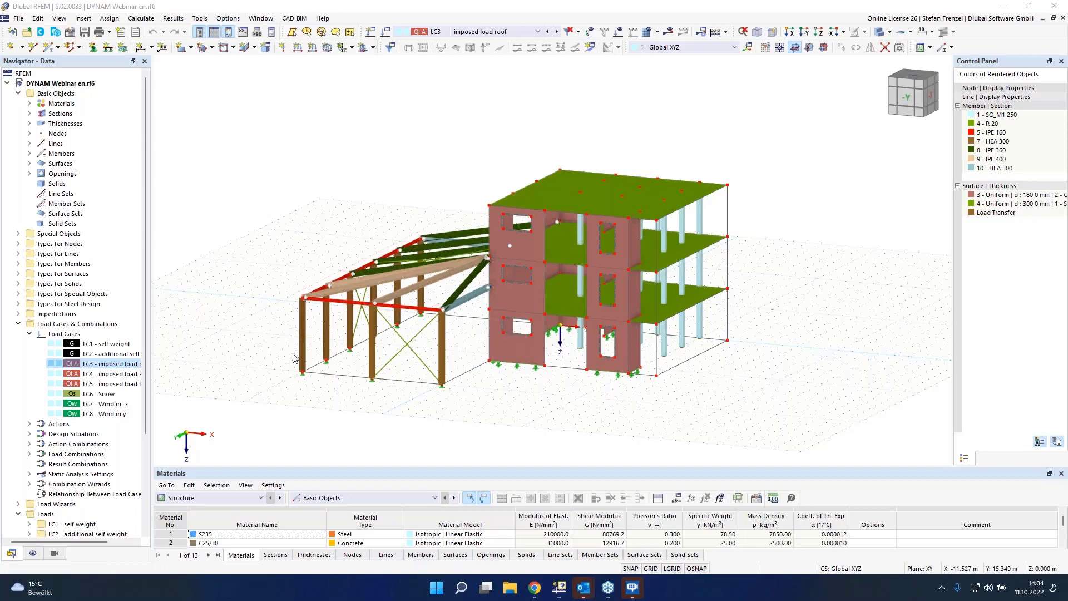
Step: Switch the active load case to LC1 self weight and turn on the load display in the model
{"action": "middle_click_drag", "start_coordinate": [293, 348], "coordinate": [420, 381]}
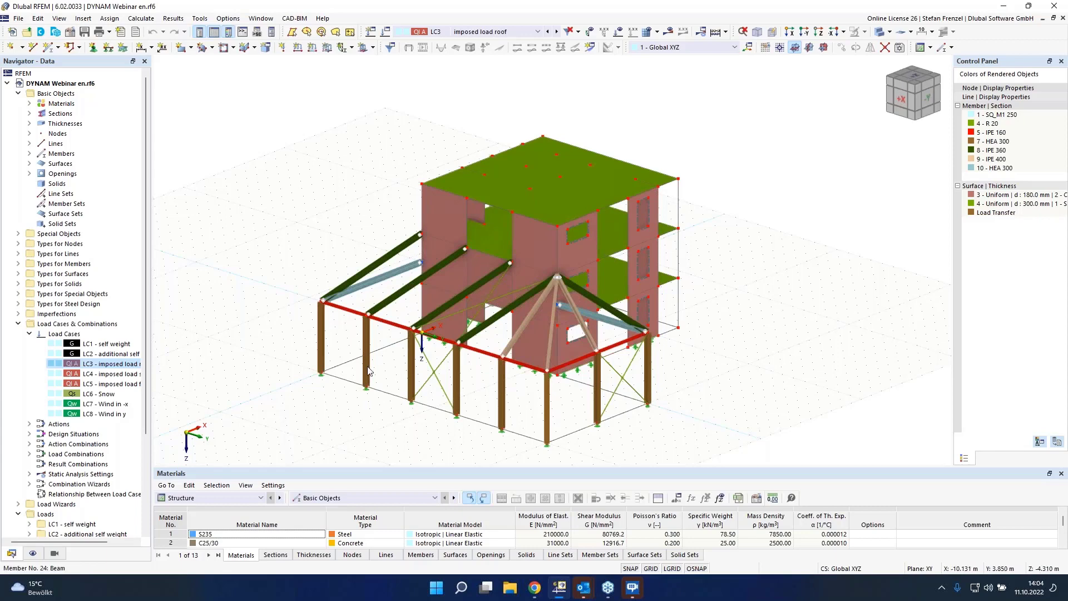
{"action": "middle_click_drag", "start_coordinate": [786, 208], "coordinate": [588, 205], "text": "ctrl"}
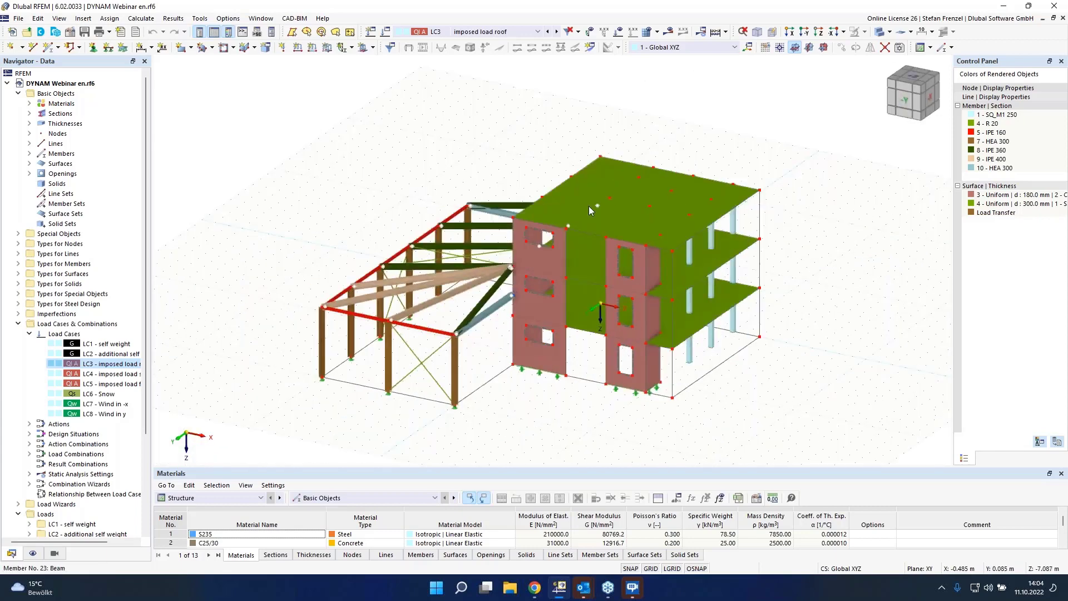
{"action": "left_click", "coordinate": [522, 32]}
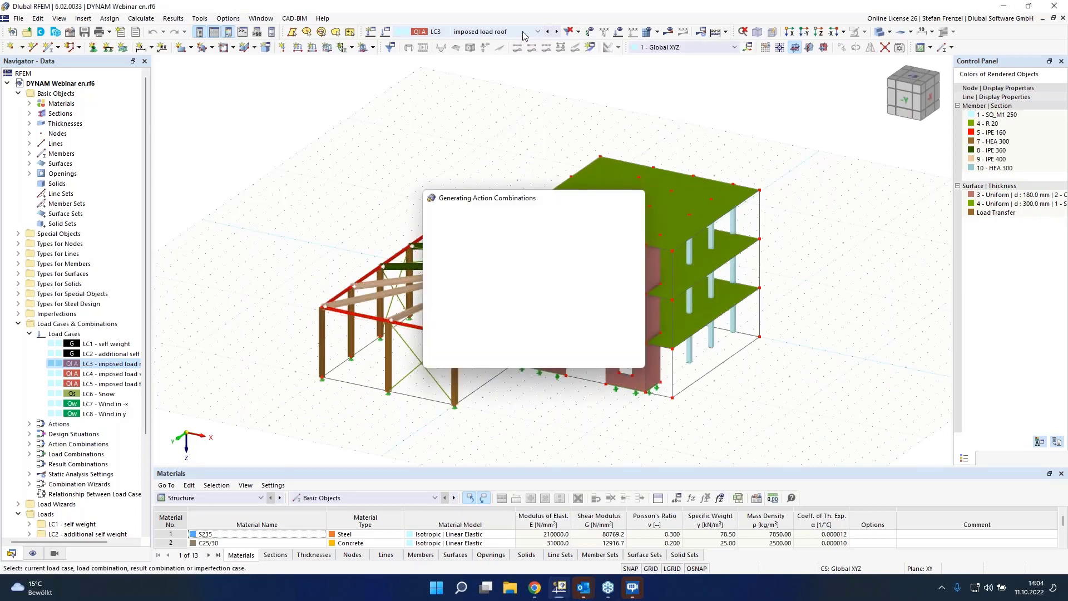
{"action": "left_click", "coordinate": [501, 42]}
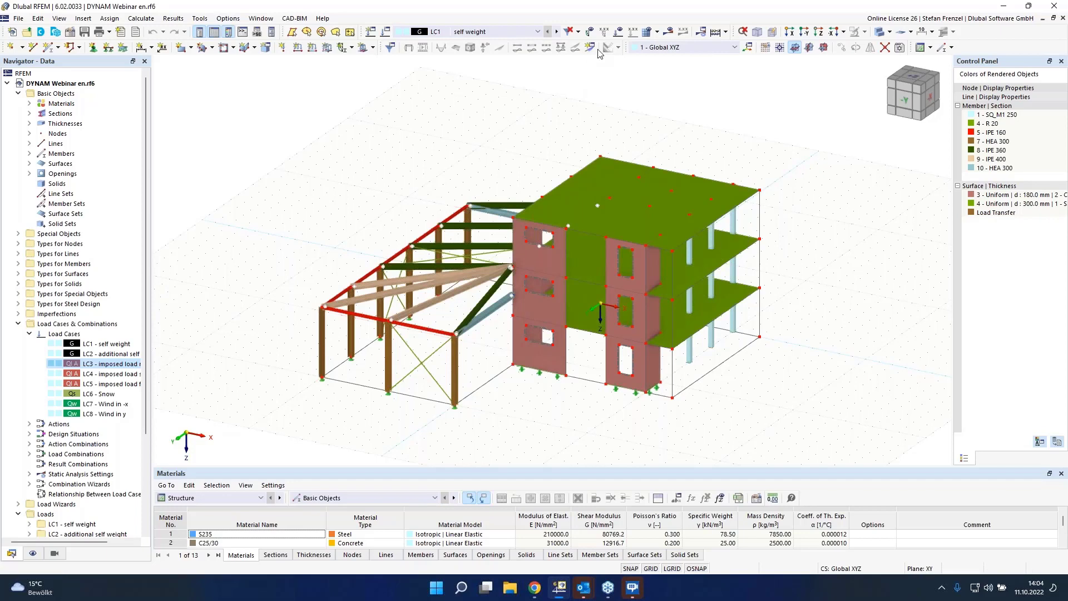
{"action": "left_click", "coordinate": [618, 31]}
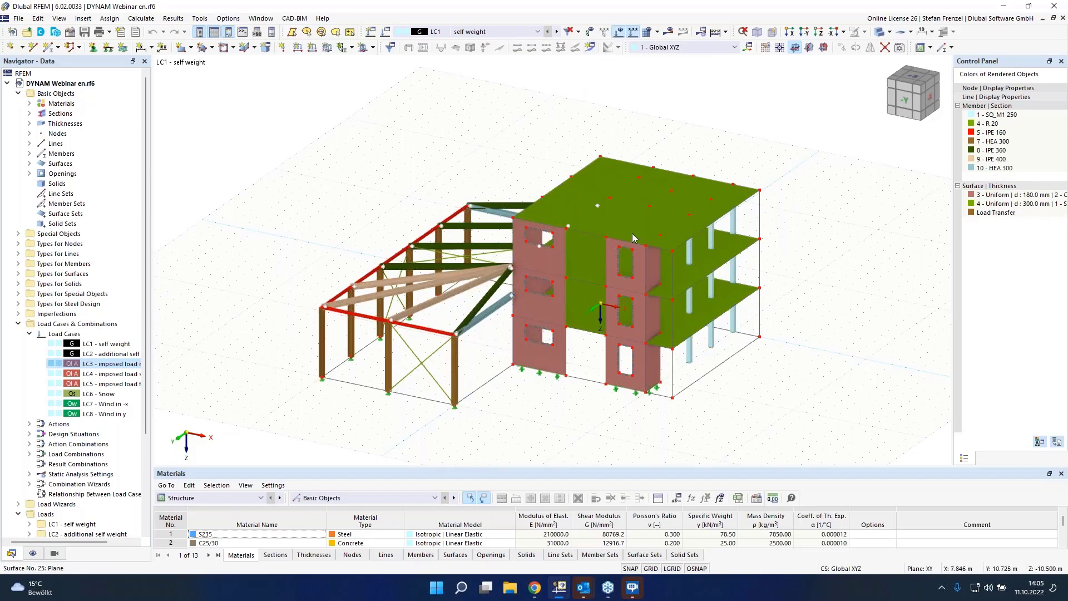
Step: Open the display navigator and toggle the self-weight load display on and off again
{"action": "left_click", "coordinate": [32, 553]}
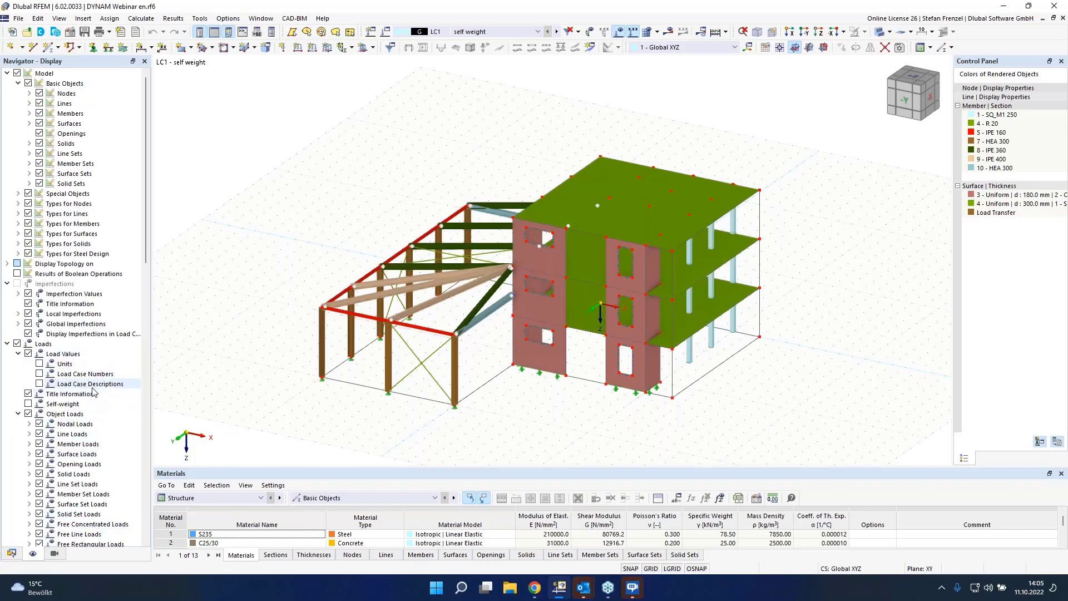
{"action": "left_click", "coordinate": [28, 404]}
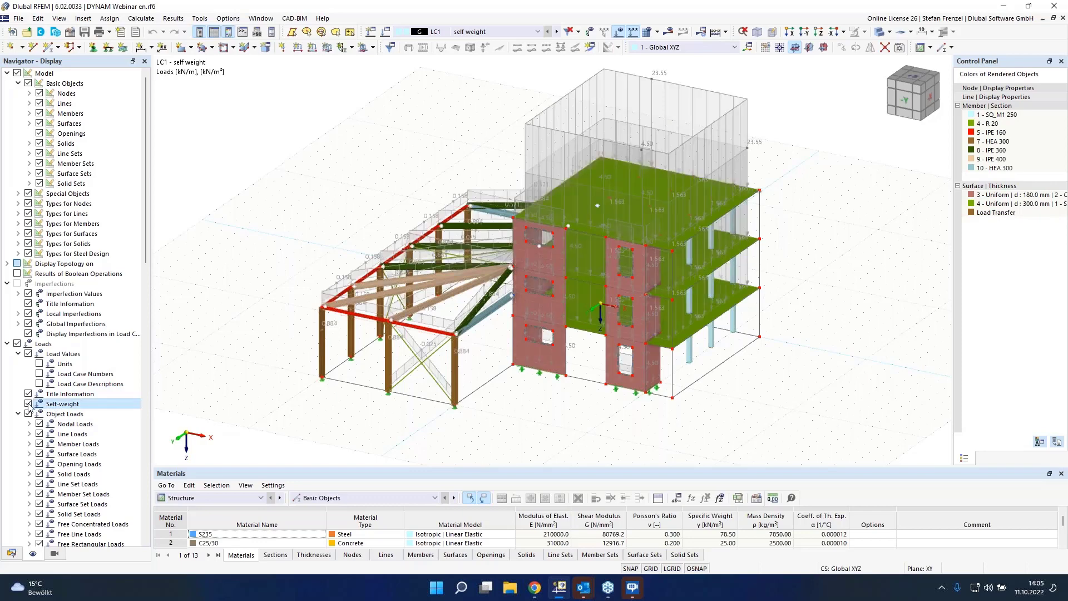
{"action": "left_click", "coordinate": [28, 404]}
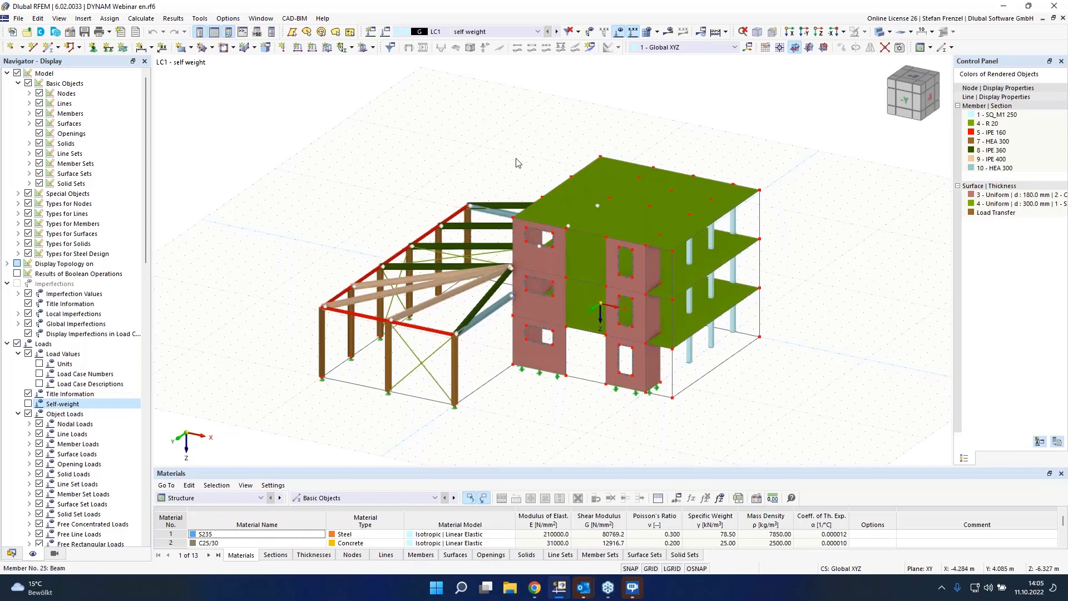
Step: Step through load cases LC2 to LC7 to review the loads applied in each
{"action": "left_click", "coordinate": [556, 31]}
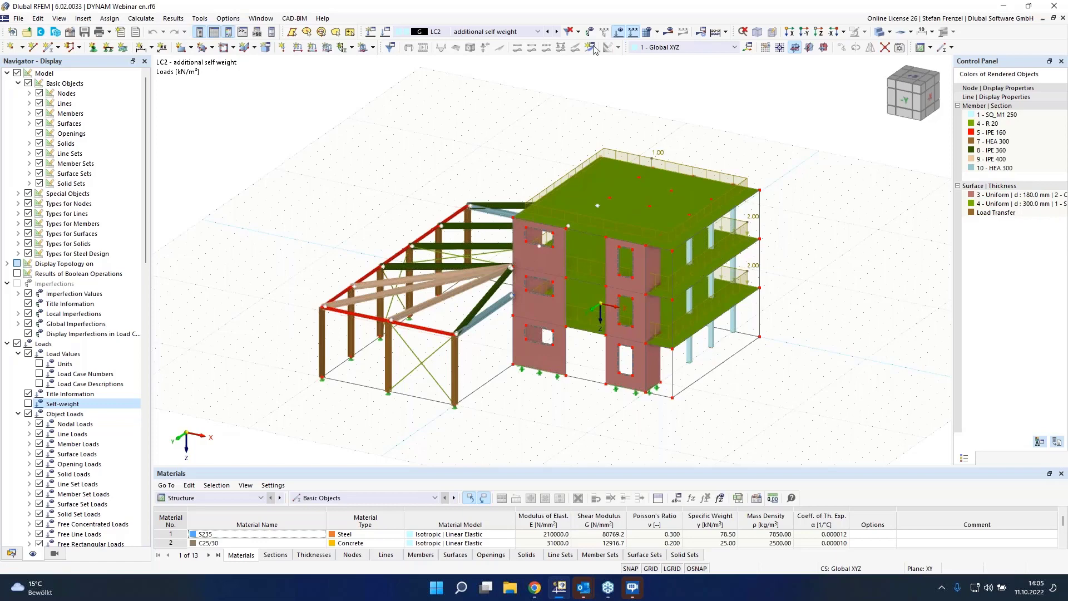
{"action": "left_click", "coordinate": [556, 31]}
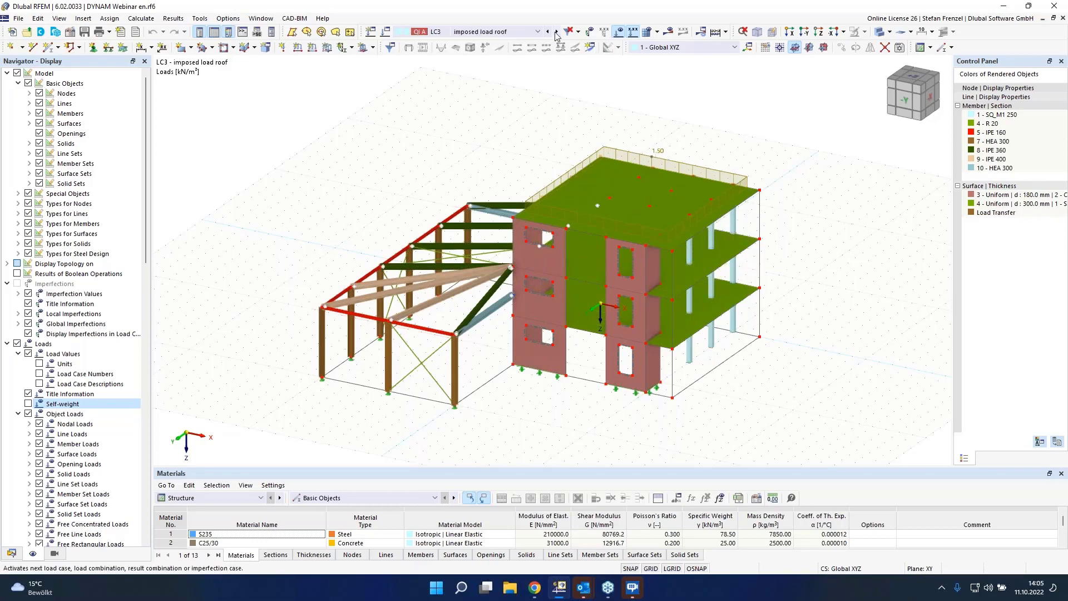
{"action": "left_click", "coordinate": [556, 32]}
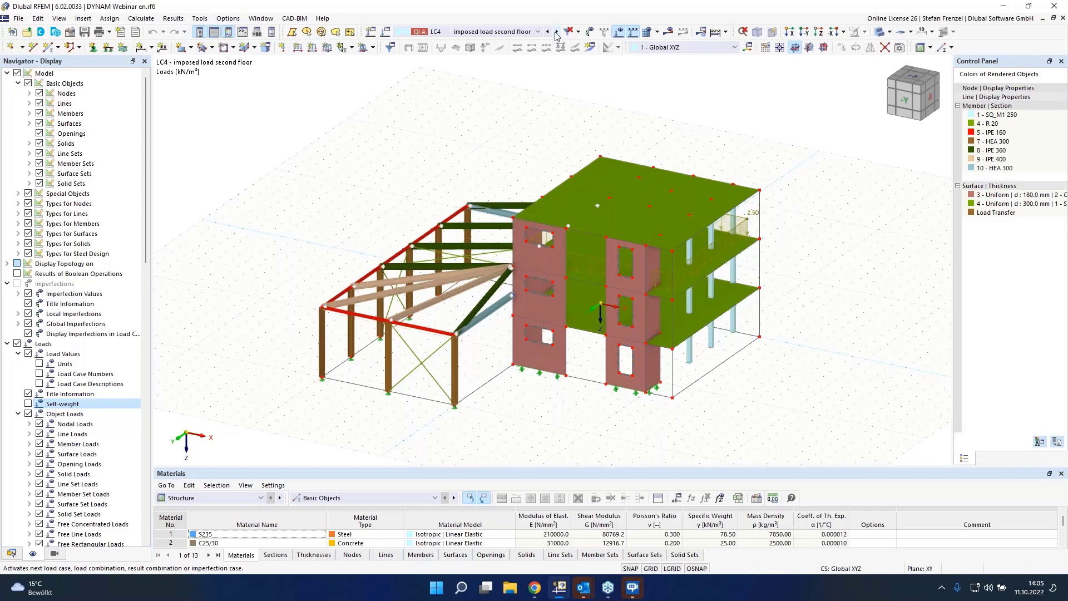
{"action": "left_click", "coordinate": [555, 32]}
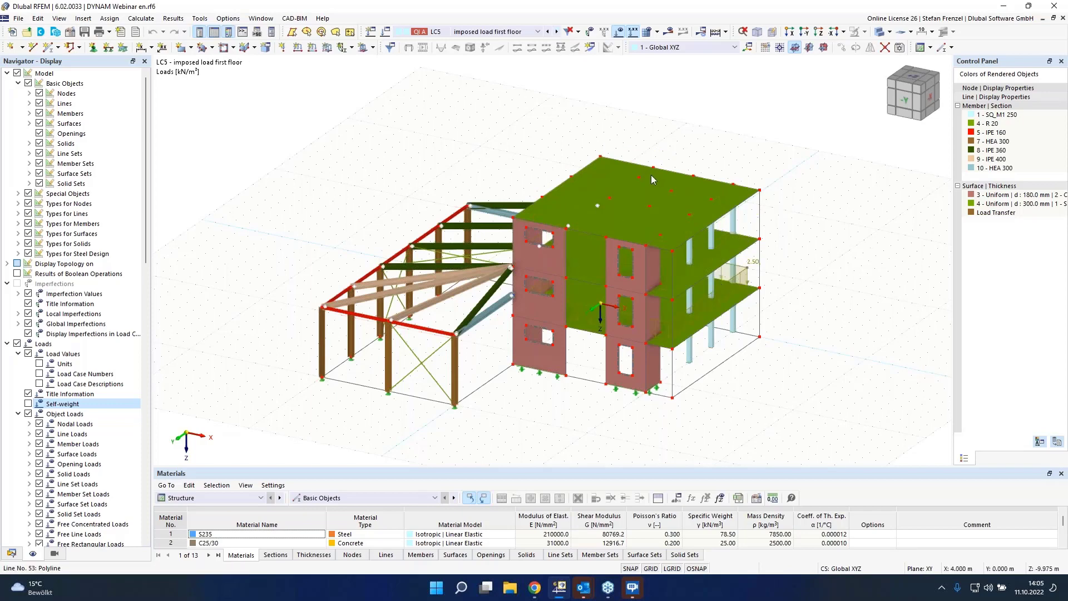
{"action": "left_click", "coordinate": [556, 32]}
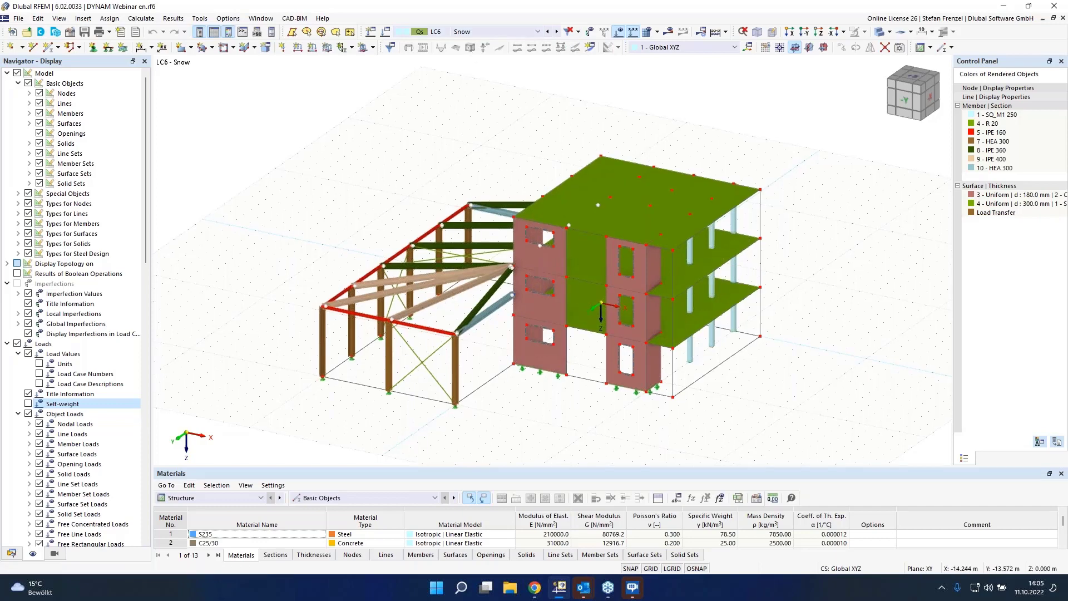
{"action": "middle_click_drag", "start_coordinate": [483, 168], "coordinate": [595, 80], "text": "ctrl"}
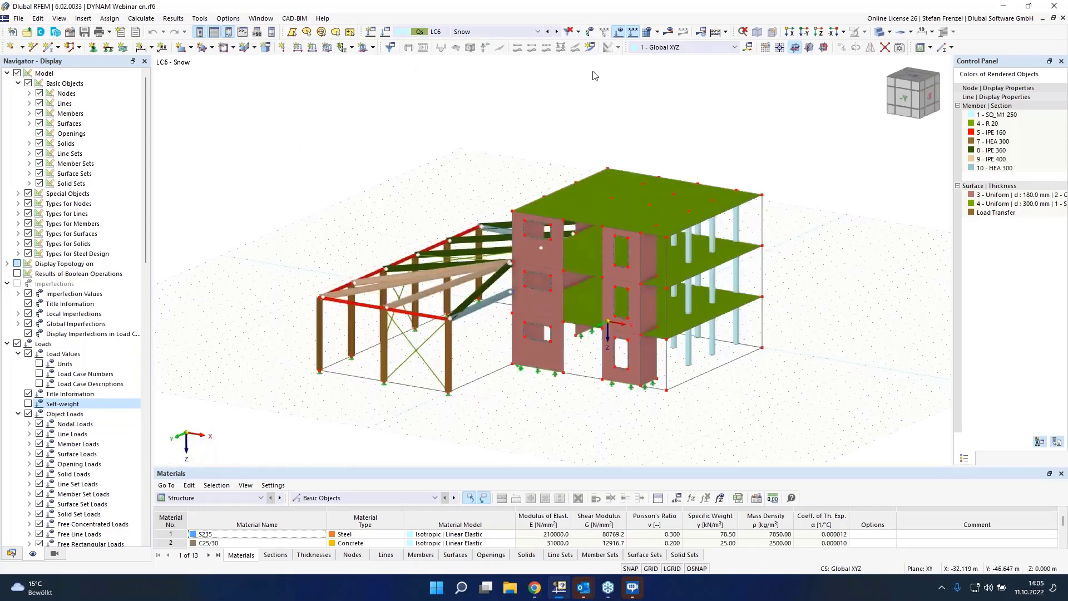
{"action": "left_click", "coordinate": [557, 33]}
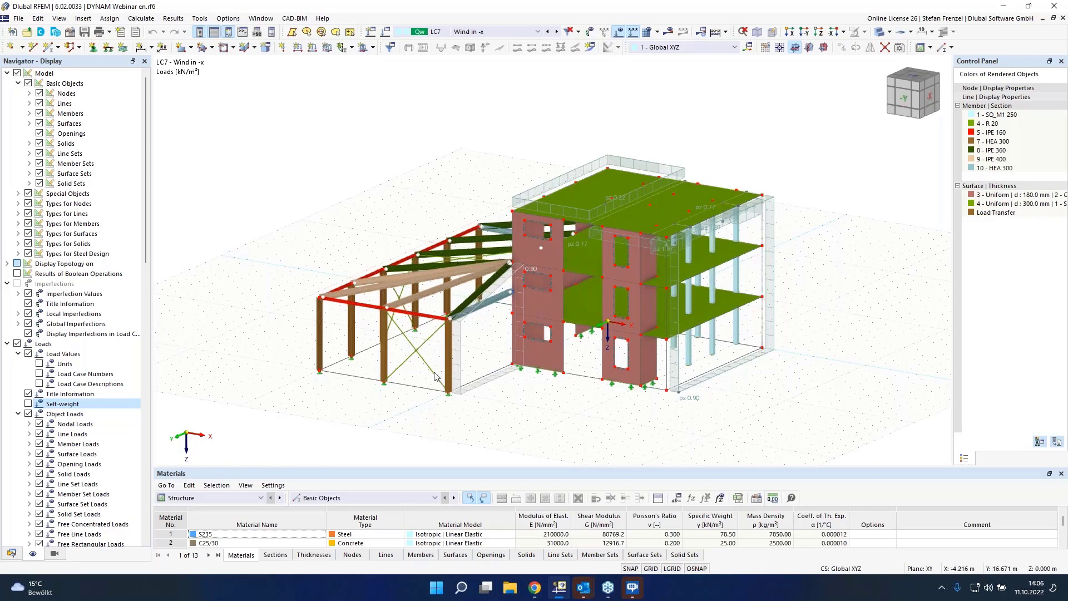
Step: Expand the surface stiffness types in the display navigator and show the Load Transfer surfaces
{"action": "left_click", "coordinate": [28, 123]}
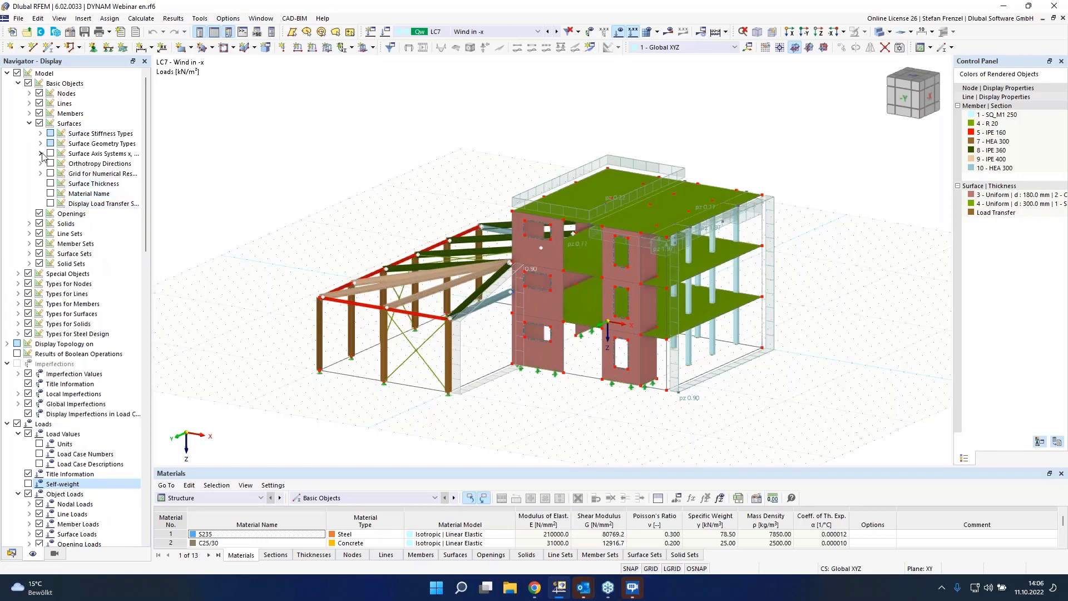
{"action": "left_click", "coordinate": [40, 133]}
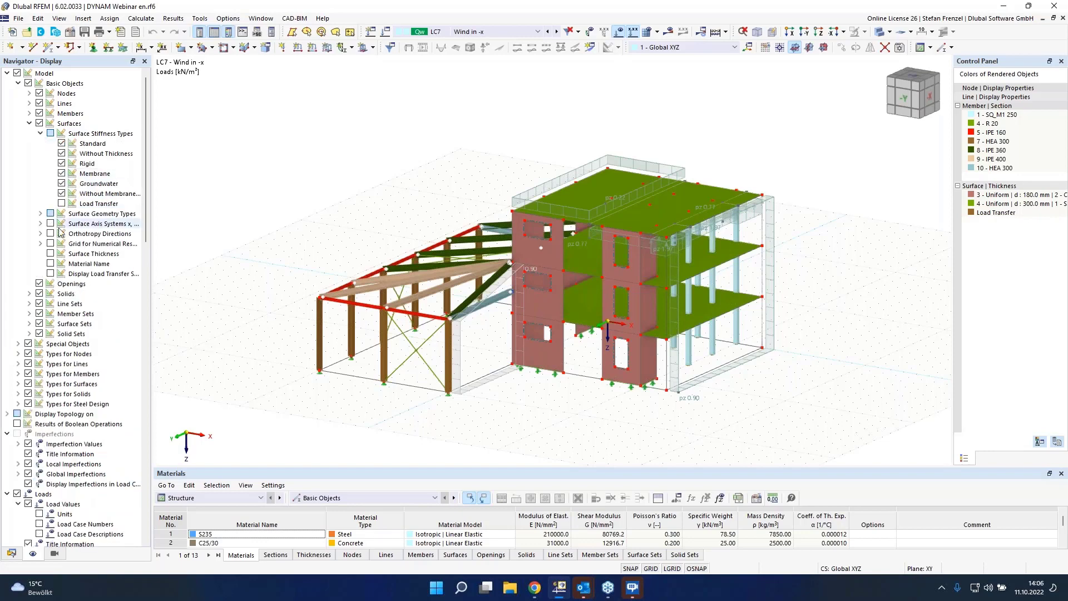
{"action": "left_click", "coordinate": [62, 203]}
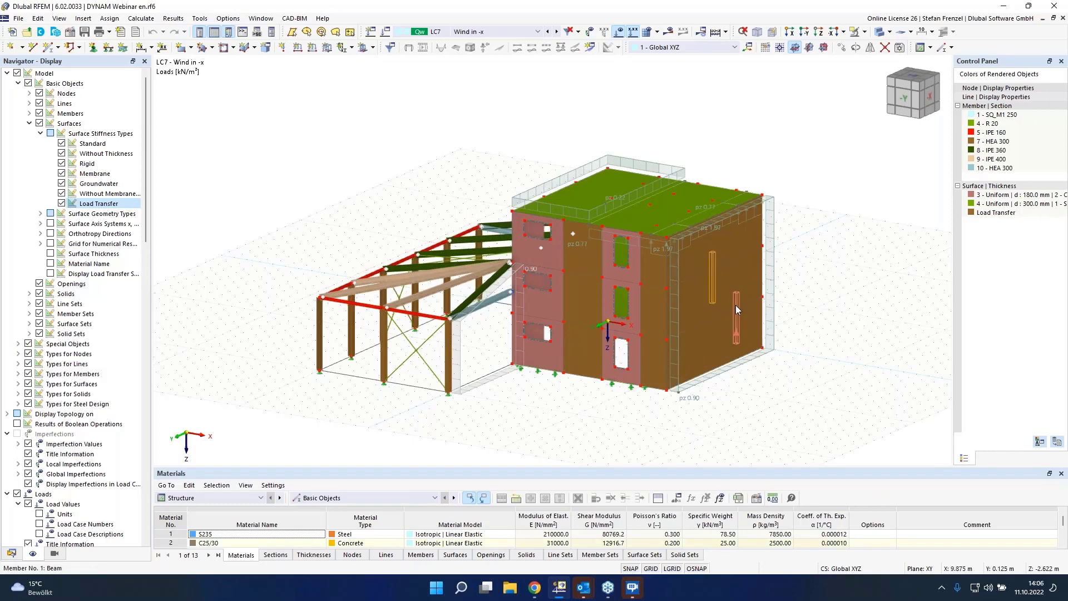
Step: Open a load transfer surface's properties, inspect its load transfer settings, and cancel
{"action": "double_click", "coordinate": [756, 326]}
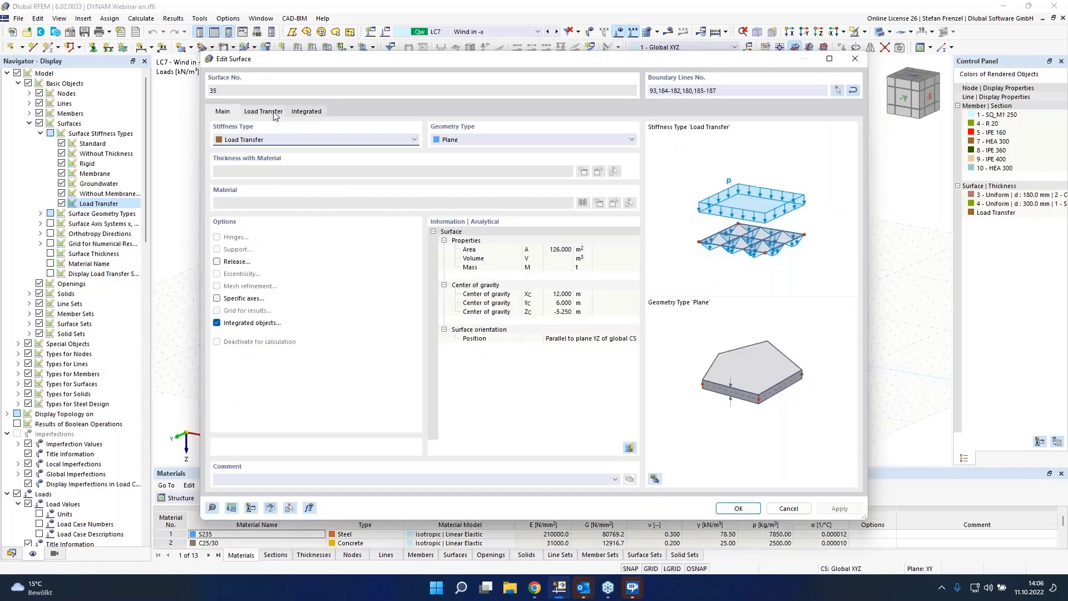
{"action": "left_click", "coordinate": [275, 114]}
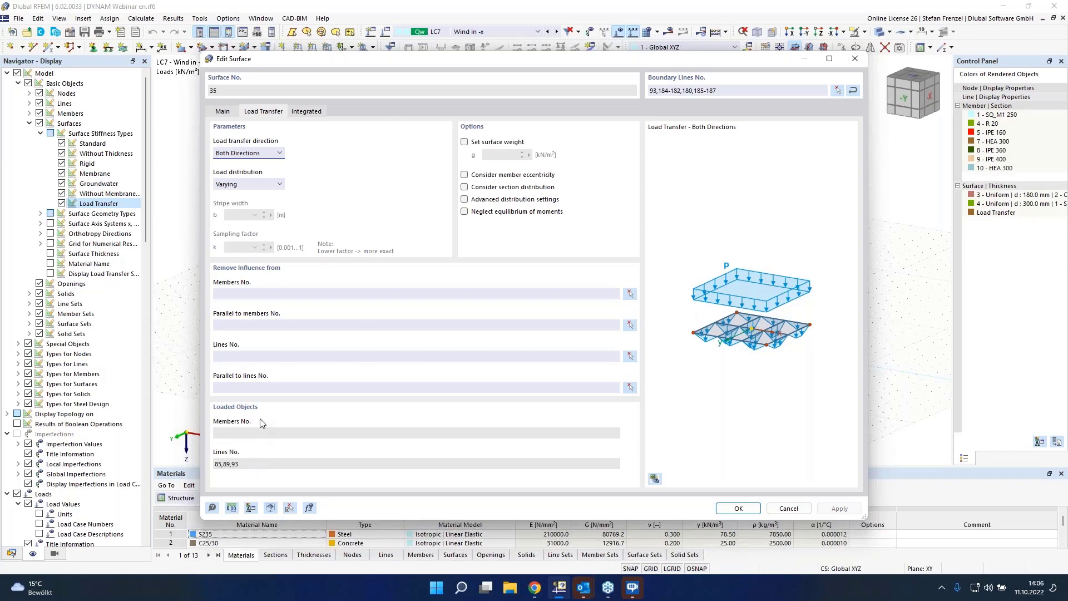
{"action": "left_click", "coordinate": [800, 508]}
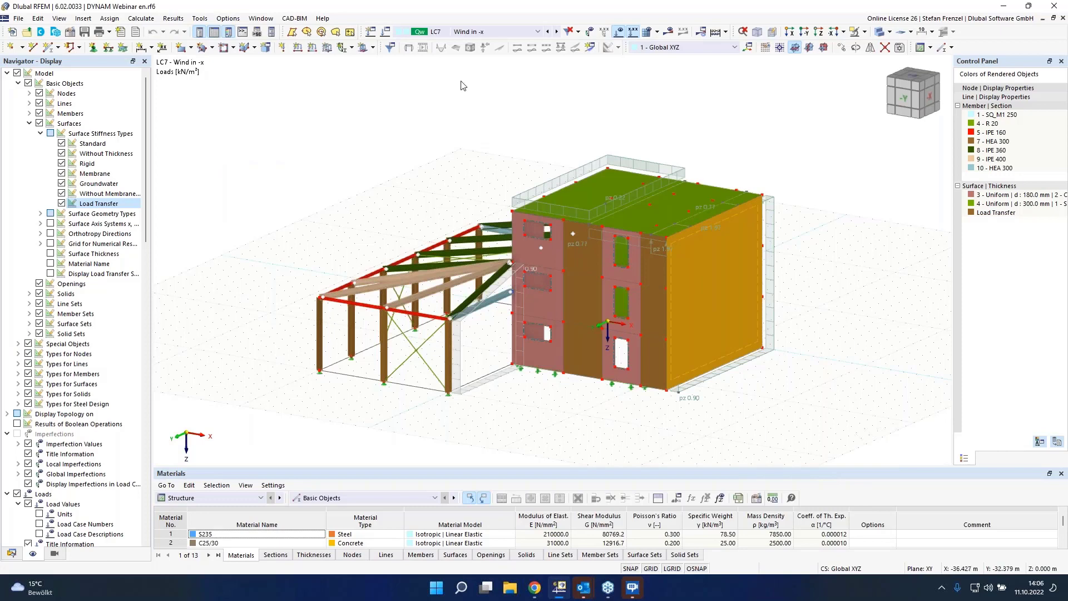
Step: Switch to LC8 Wind in y and hide the Load Transfer surfaces again
{"action": "left_click", "coordinate": [557, 31]}
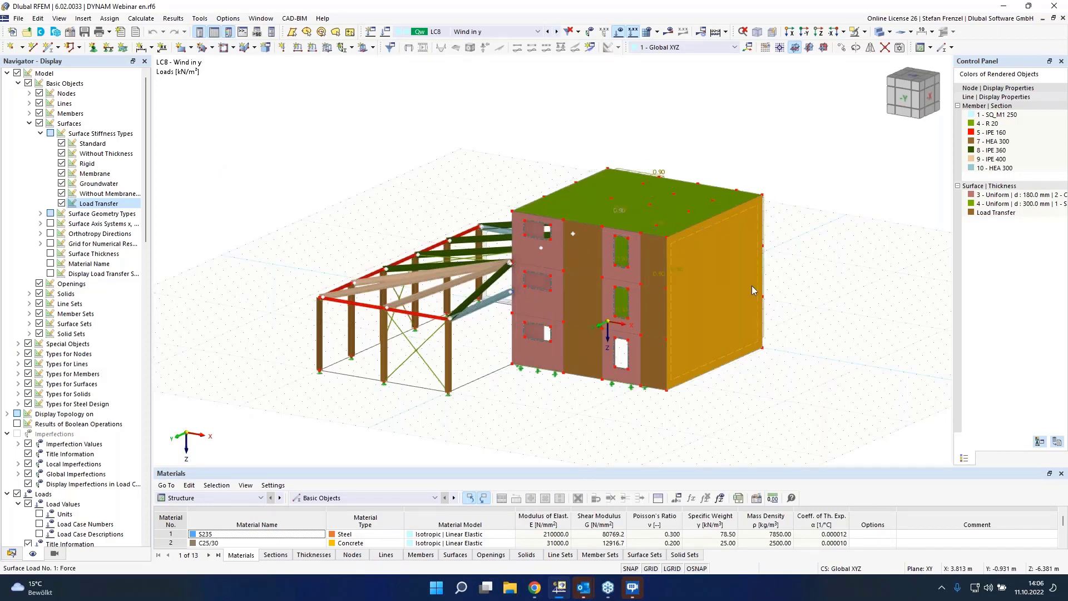
{"action": "middle_click_drag", "start_coordinate": [753, 285], "coordinate": [548, 72], "text": "ctrl"}
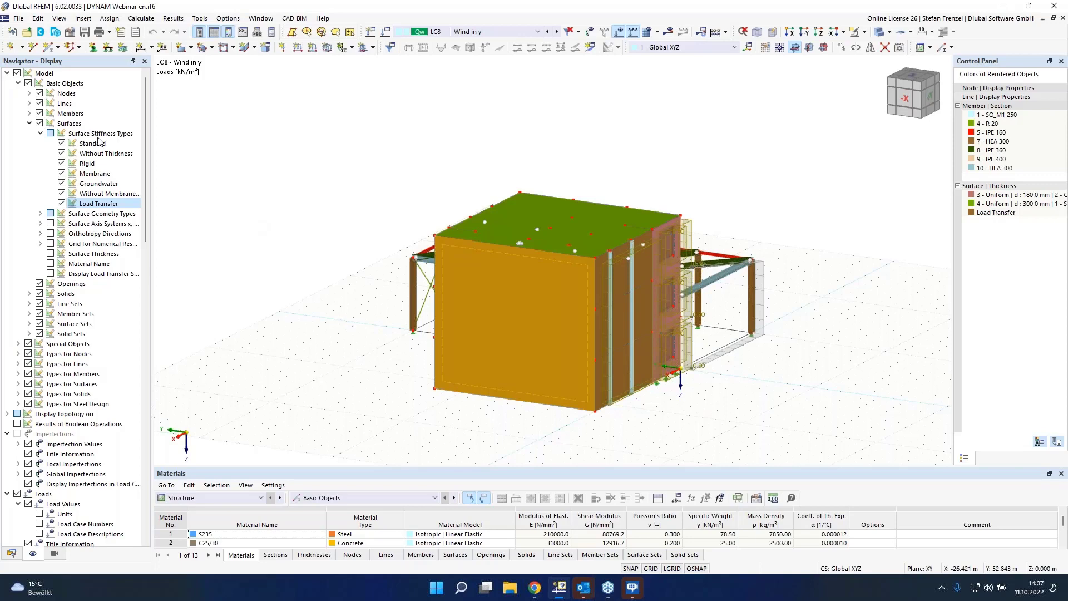
{"action": "left_click", "coordinate": [62, 204]}
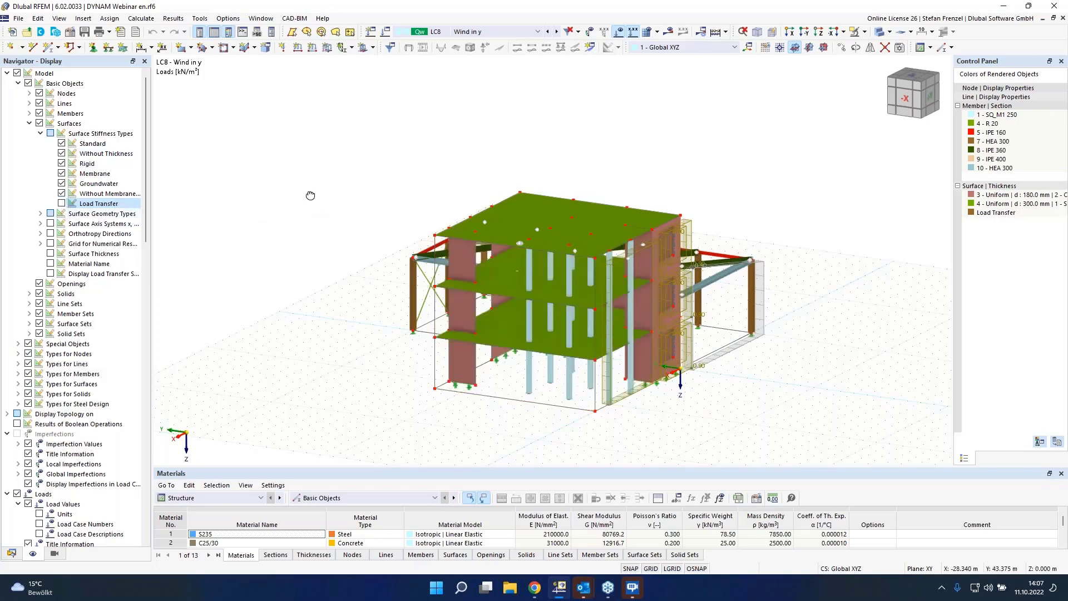
{"action": "middle_click_drag", "start_coordinate": [310, 195], "coordinate": [517, 243], "text": "ctrl"}
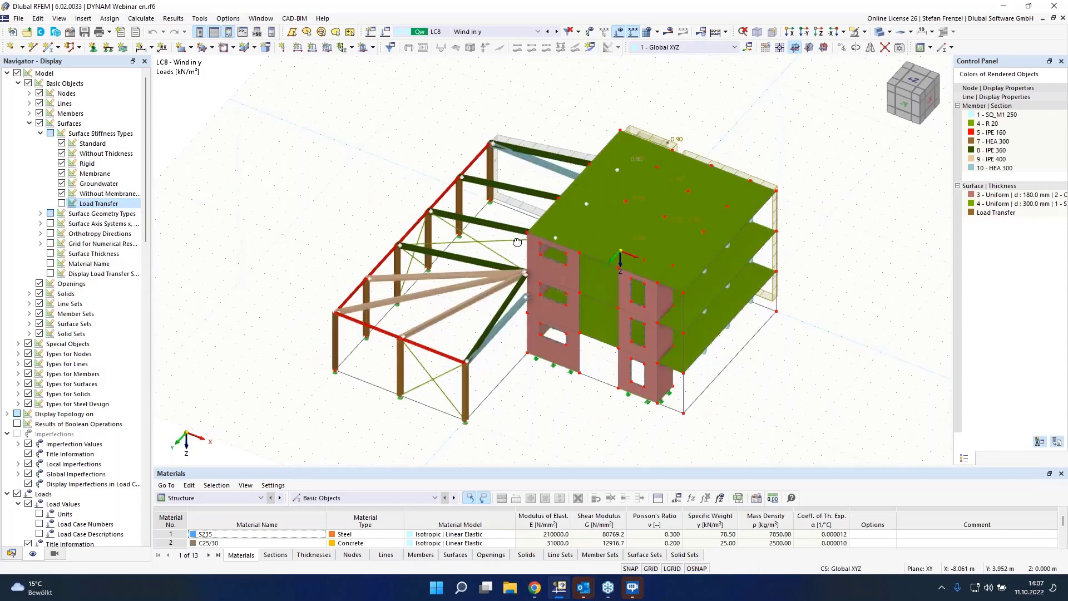
Step: Switch to LC6 Snow and create a new uniform surface load of 0.68 kN/m² on a surface
{"action": "left_click", "coordinate": [492, 32]}
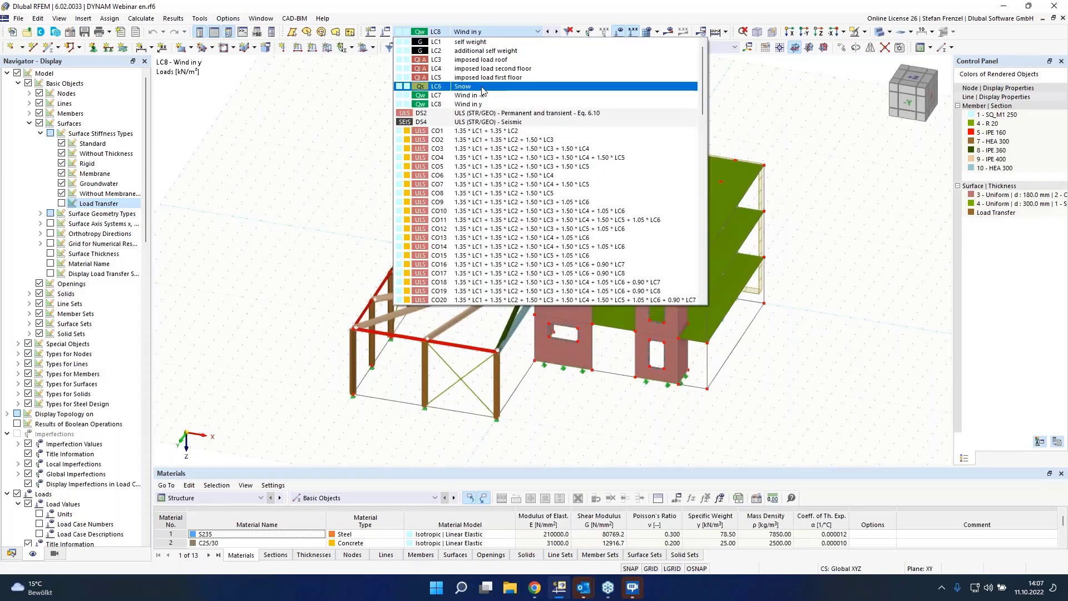
{"action": "left_click", "coordinate": [482, 88]}
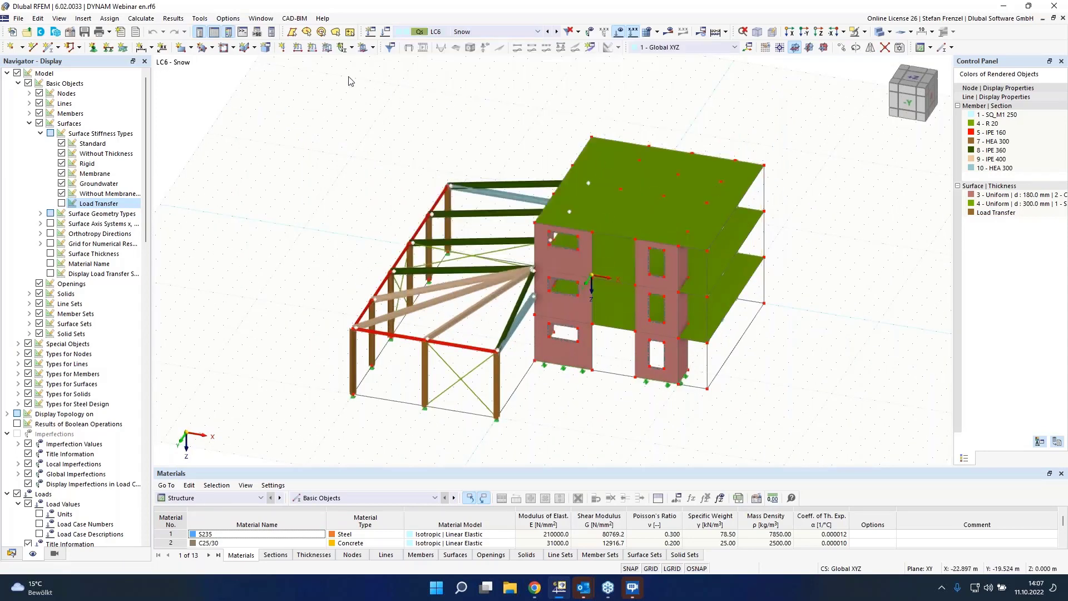
{"action": "left_click", "coordinate": [328, 49]}
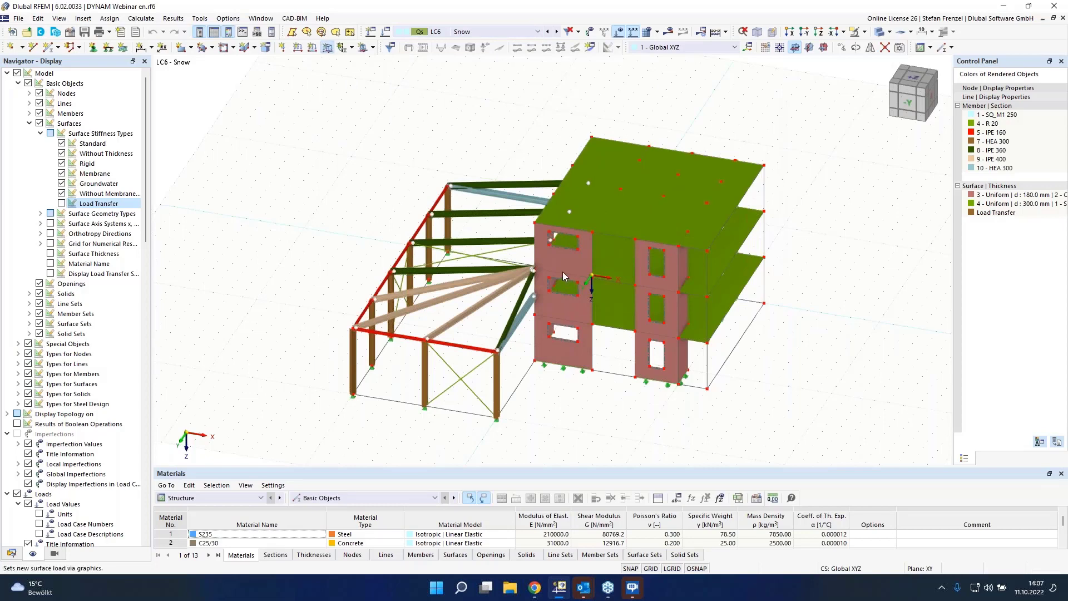
{"action": "left_click", "coordinate": [563, 277]}
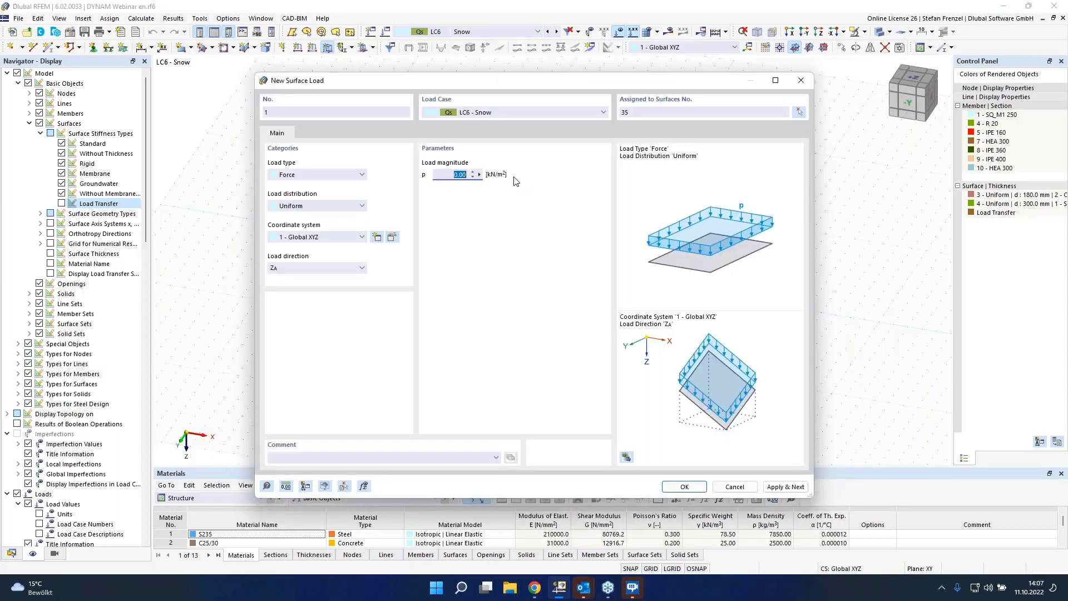
{"action": "type", "text": "0,68"}
{"action": "left_click_drag", "start_coordinate": [702, 82], "coordinate": [702, 89]}
{"action": "left_click_drag", "start_coordinate": [721, 284], "coordinate": [701, 161]}
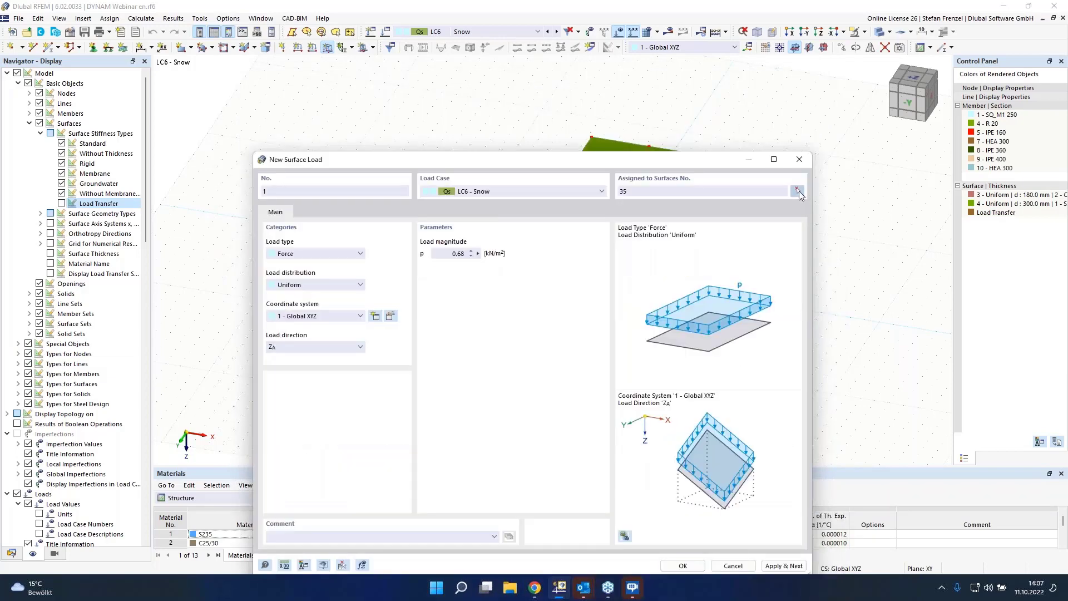
Step: Reassign the snow surface load to the top roof surface 25 only and confirm the load
{"action": "left_click", "coordinate": [798, 192]}
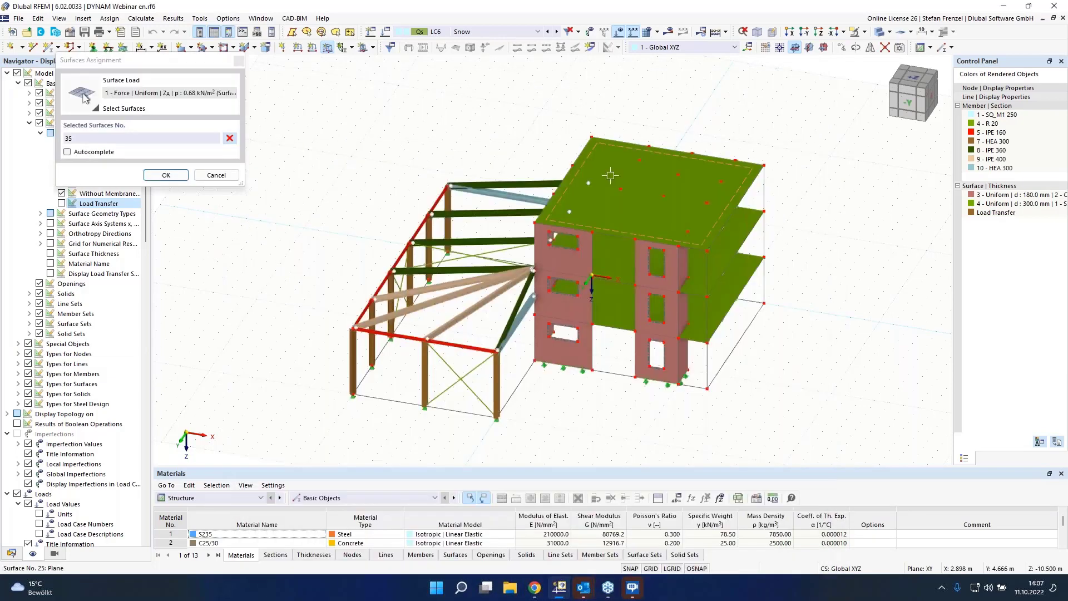
{"action": "left_click", "coordinate": [610, 176]}
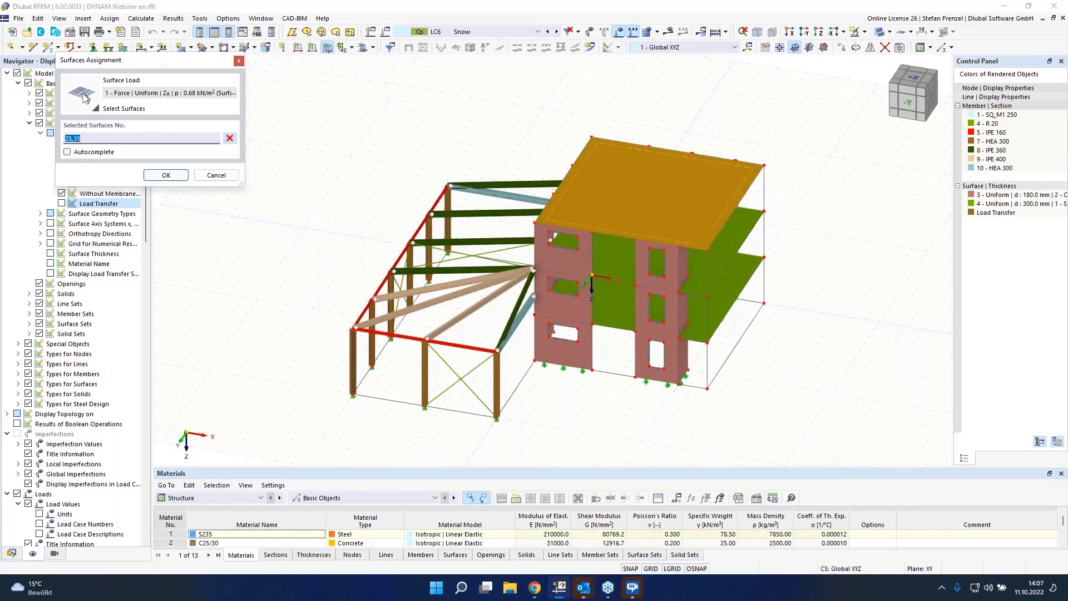
{"action": "key", "text": "Delete"}
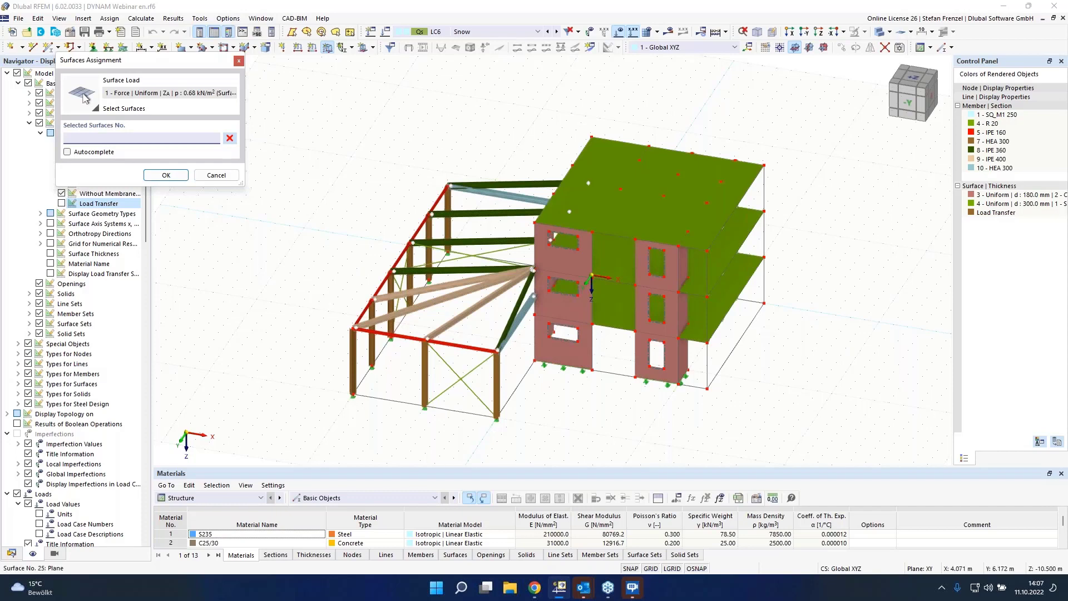
{"action": "left_click", "coordinate": [608, 177]}
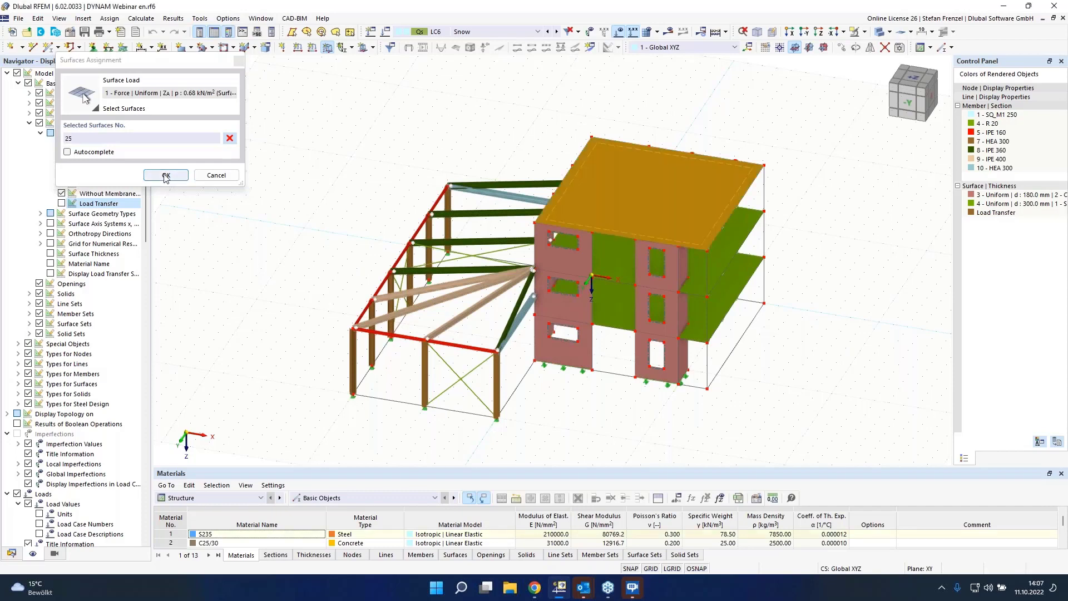
{"action": "left_click", "coordinate": [166, 175]}
{"action": "key", "text": "Return"}
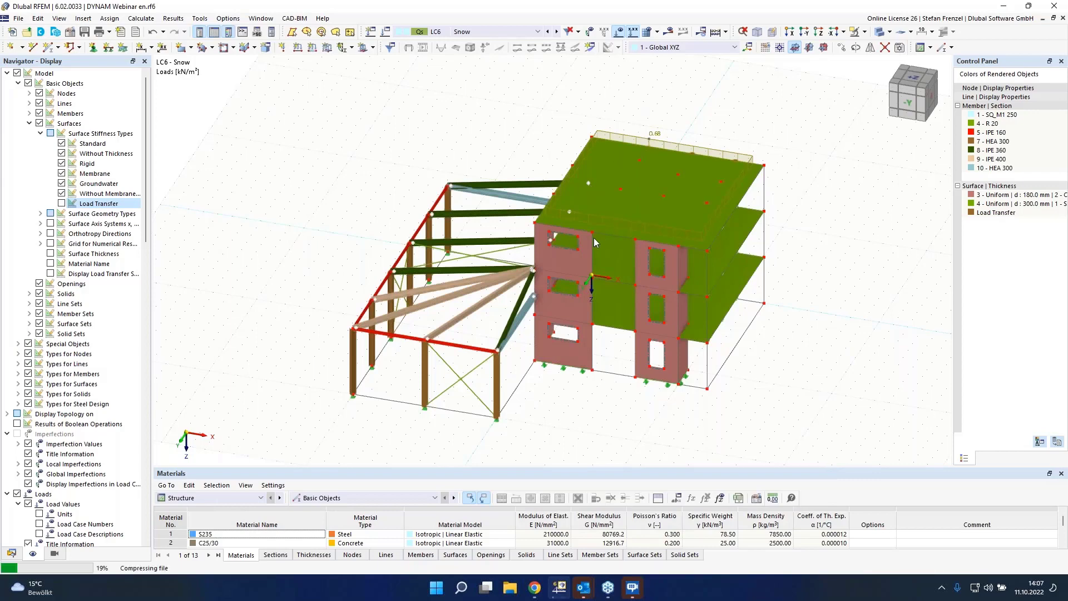
Step: Open the model's base data and activate the Modal Analysis add-on while deactivating Steel Design
{"action": "left_click", "coordinate": [11, 553]}
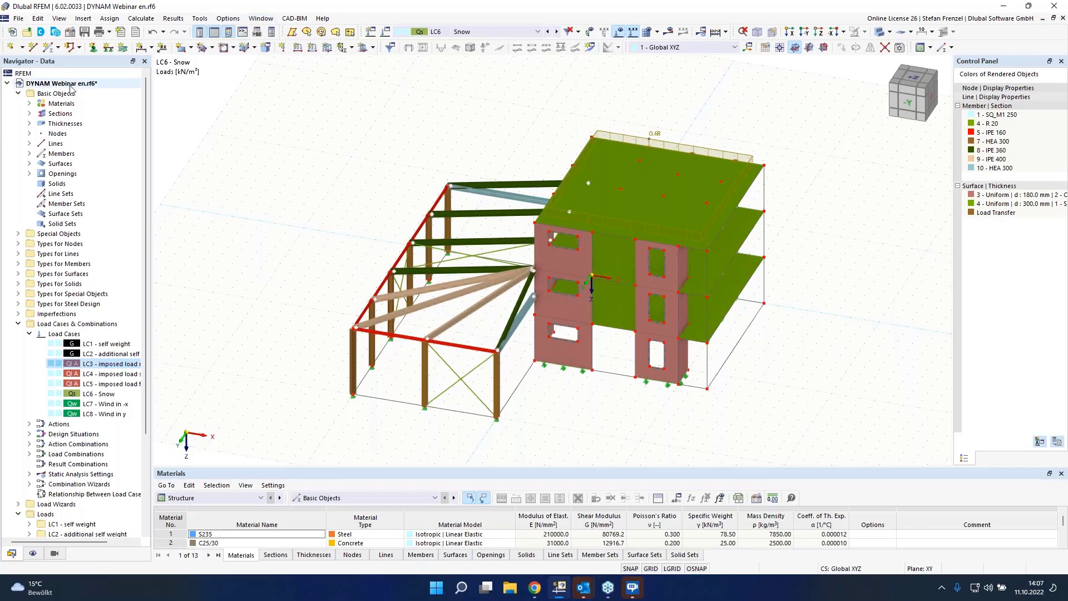
{"action": "right_click", "coordinate": [41, 85]}
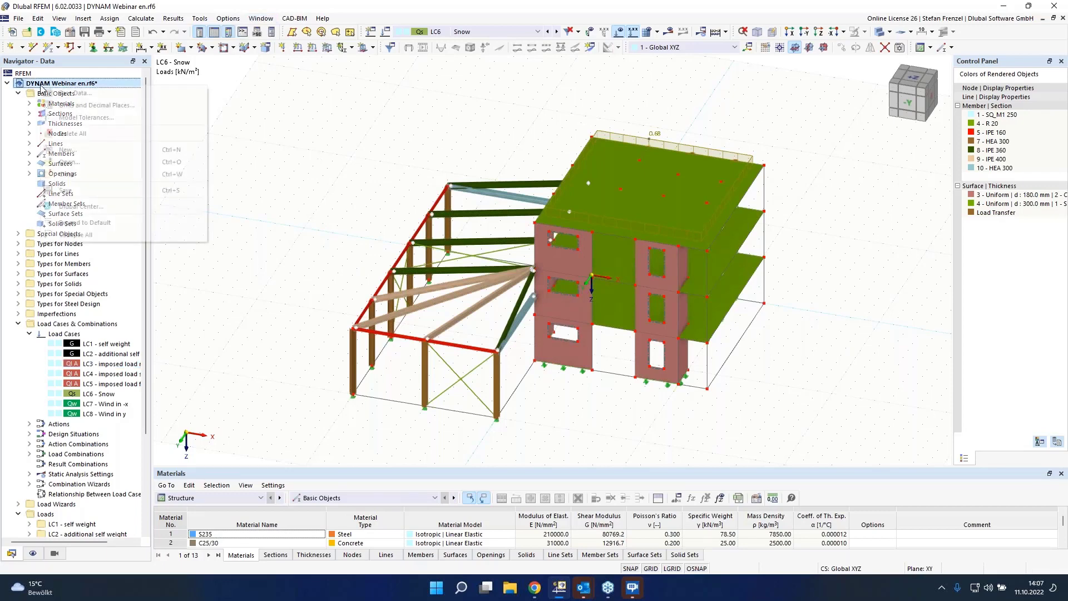
{"action": "left_click", "coordinate": [60, 94]}
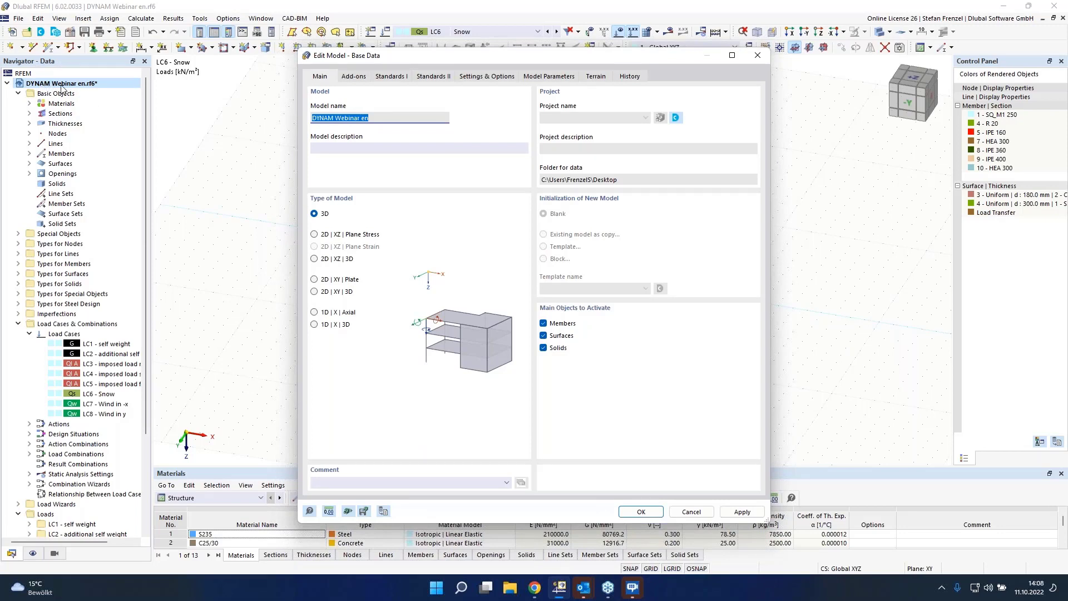
{"action": "left_click", "coordinate": [351, 79]}
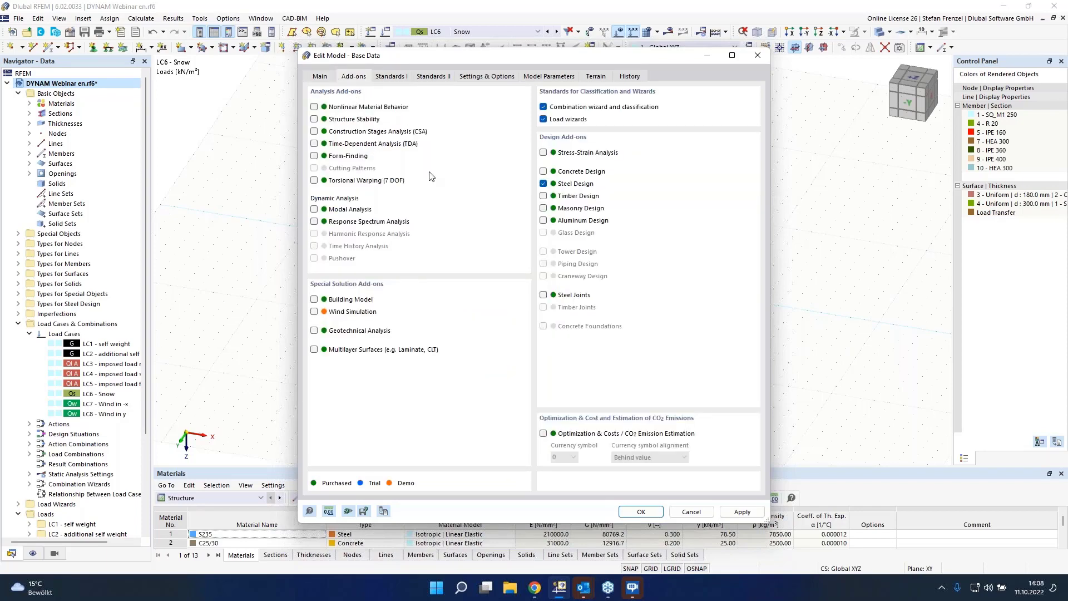
{"action": "left_click", "coordinate": [544, 184]}
{"action": "left_click", "coordinate": [314, 210]}
Step: Check the activated standards and the EN 1998 dynamic design standard with DIN annex, then save the model changes, accepting loss of steel design data
{"action": "left_click", "coordinate": [398, 78]}
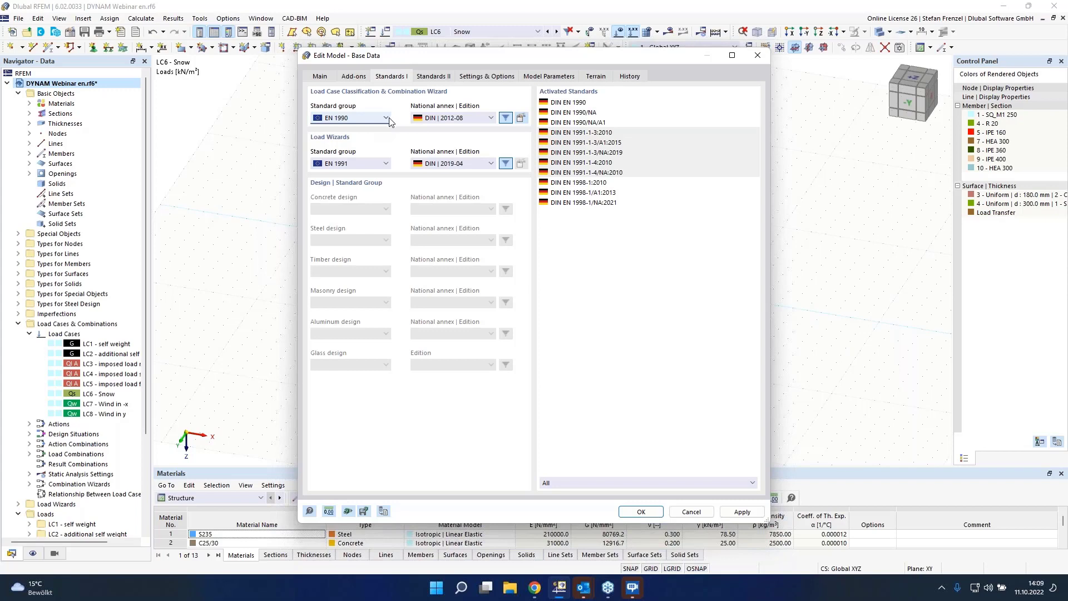
{"action": "left_click", "coordinate": [427, 80]}
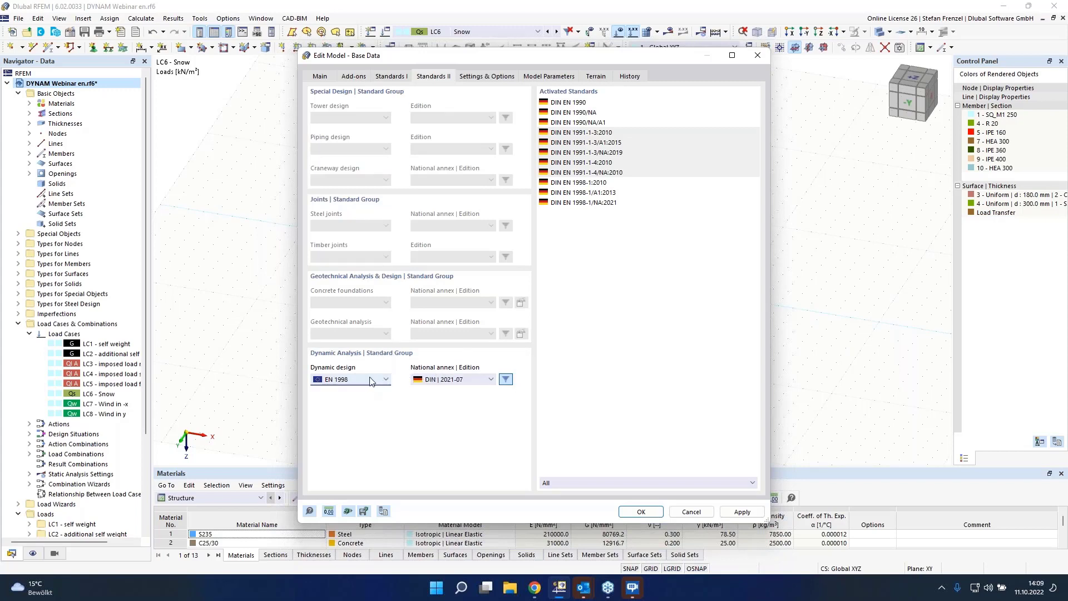
{"action": "left_click", "coordinate": [386, 380]}
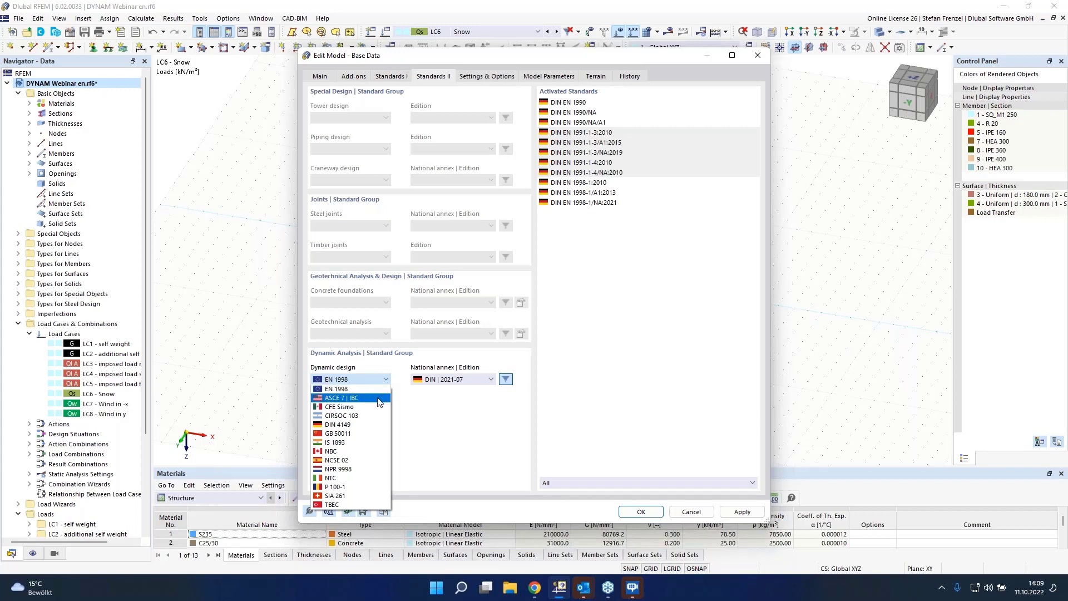
{"action": "left_click", "coordinate": [428, 402]}
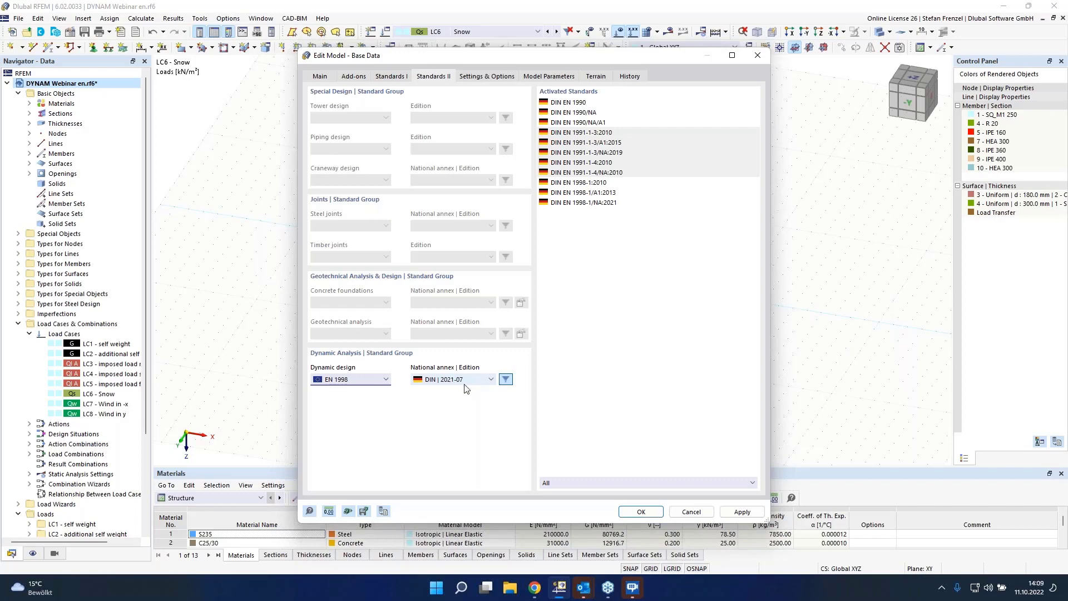
{"action": "left_click", "coordinate": [506, 380]}
{"action": "left_click", "coordinate": [490, 380]}
{"action": "left_click", "coordinate": [507, 385]}
{"action": "left_click", "coordinate": [491, 380]}
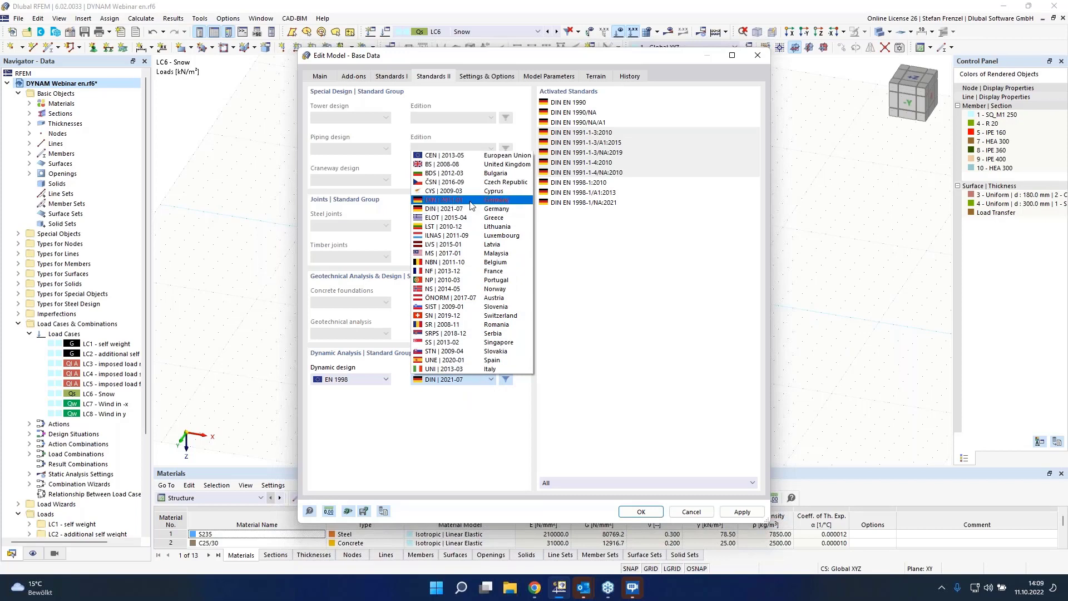
{"action": "left_click", "coordinate": [520, 434]}
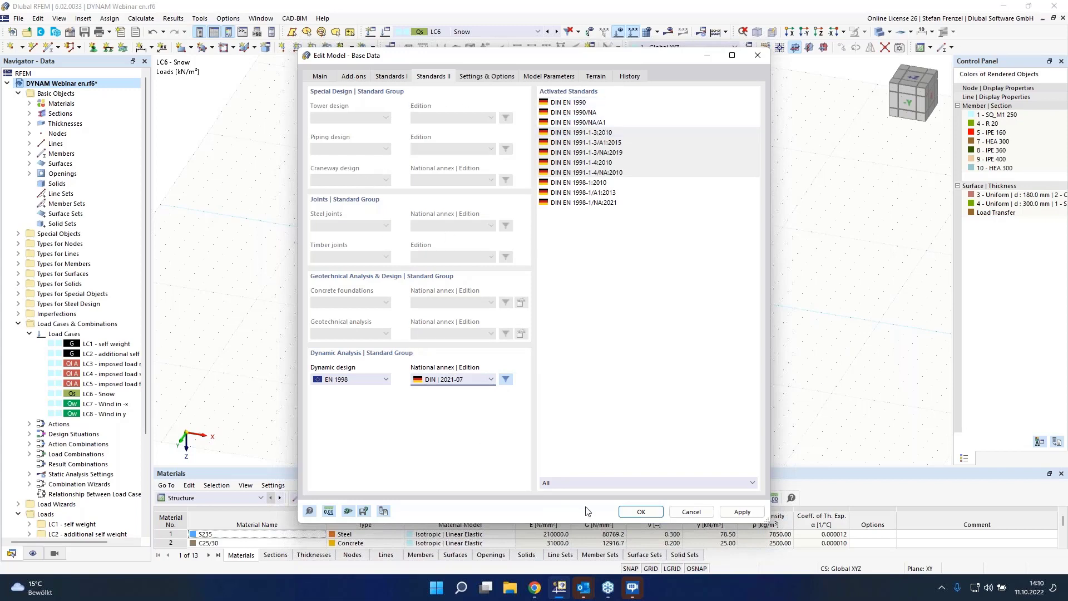
{"action": "left_click", "coordinate": [627, 513]}
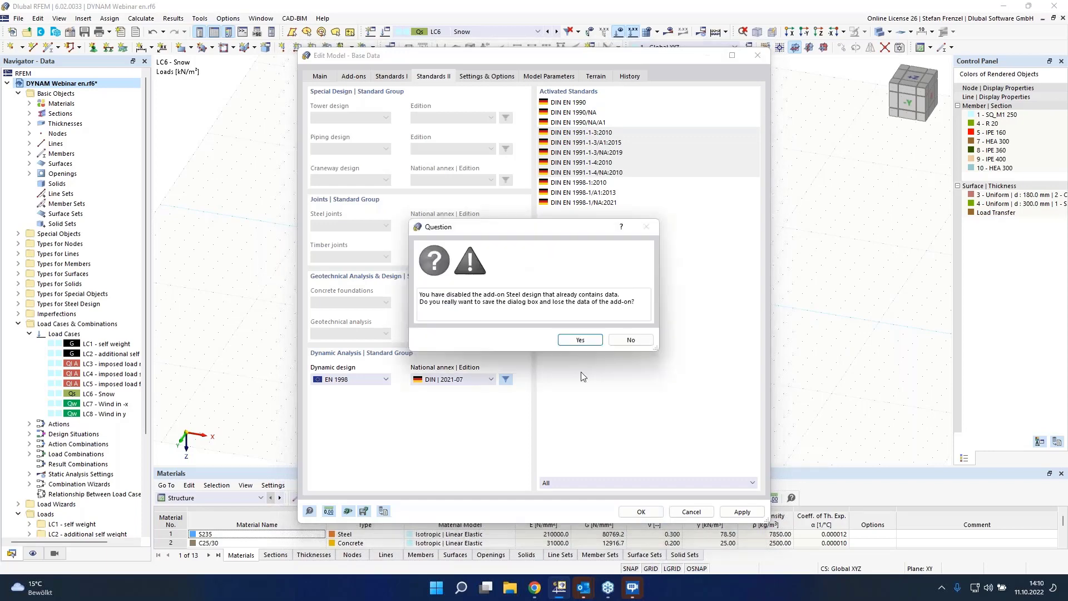
{"action": "left_click", "coordinate": [578, 340]}
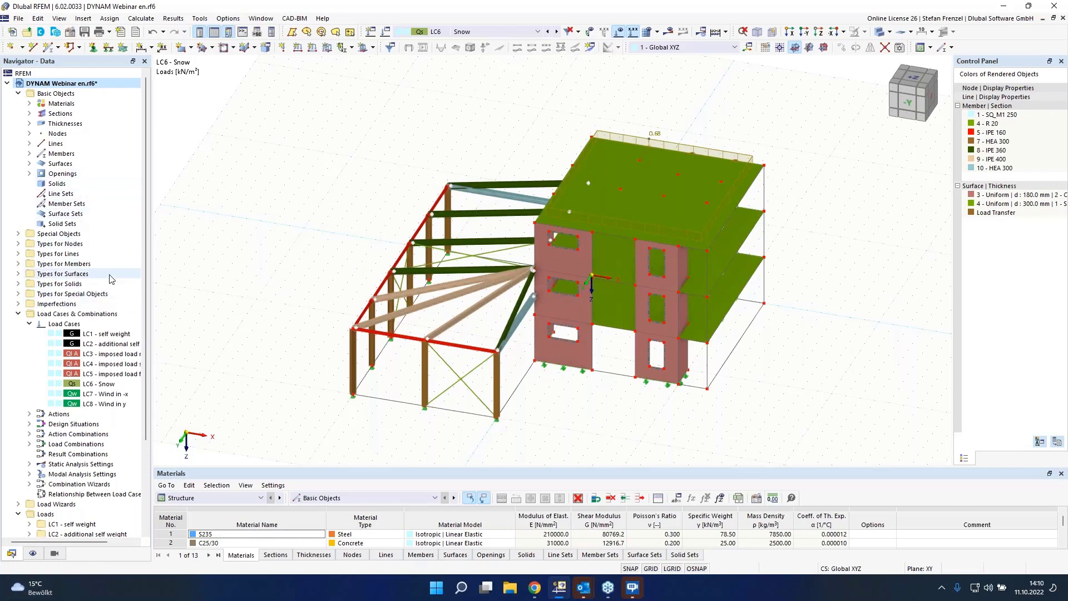
Step: Create a new load case LC9 with Modal Analysis as its analysis type
{"action": "right_click", "coordinate": [70, 326]}
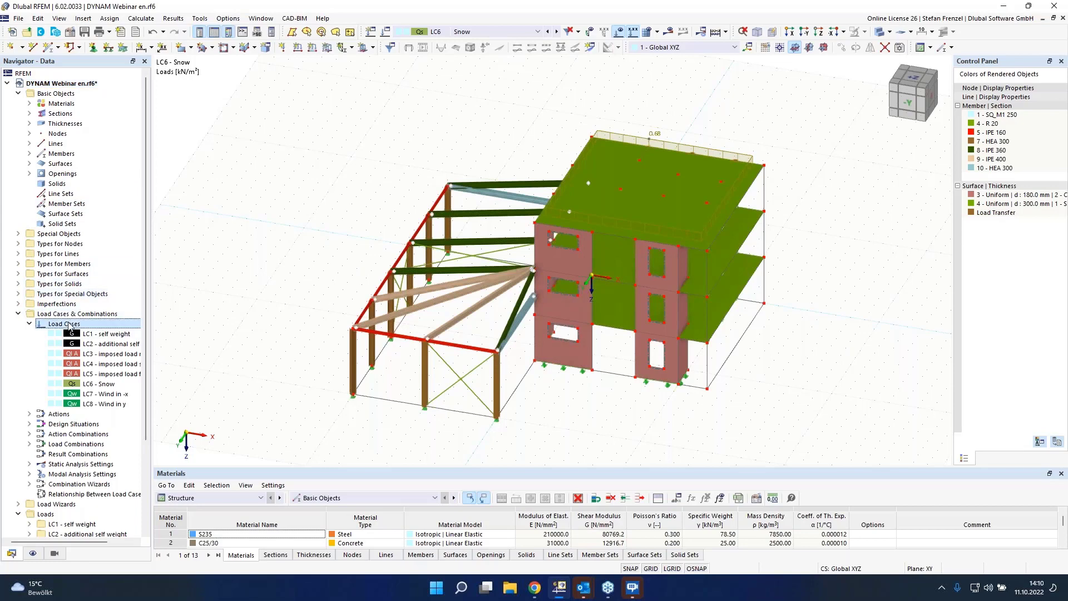
{"action": "left_click", "coordinate": [108, 343]}
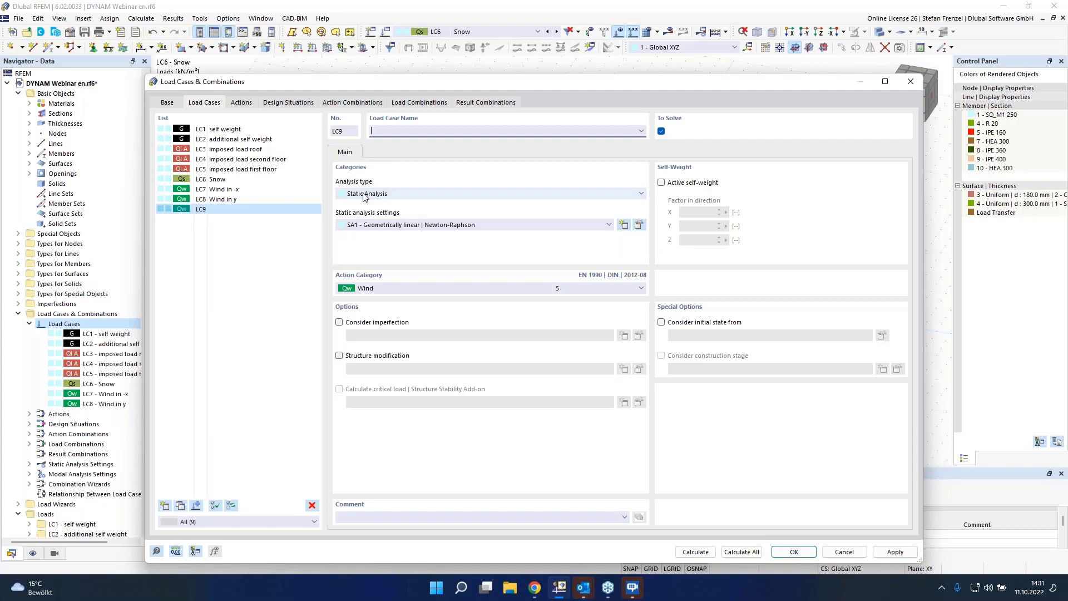
{"action": "left_click", "coordinate": [409, 196]}
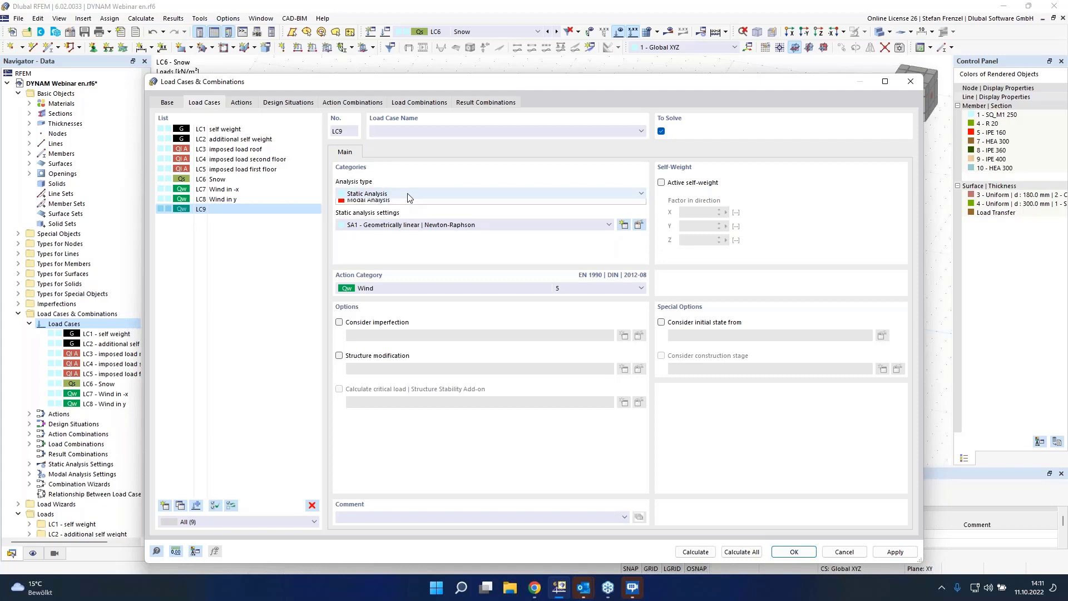
{"action": "left_click", "coordinate": [399, 212]}
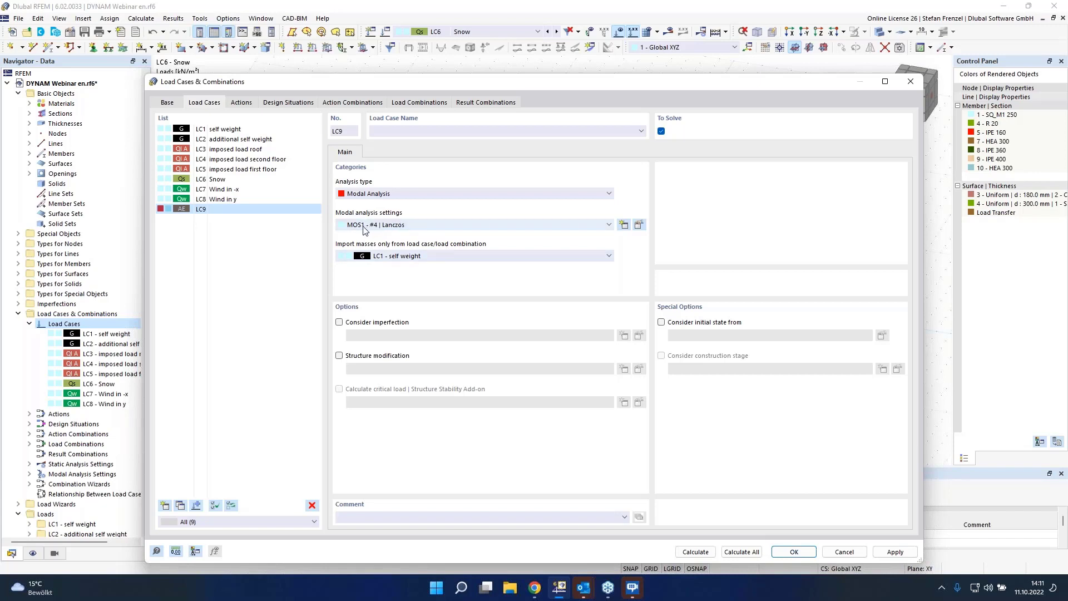
Step: Edit the modal analysis settings to 30 modes, with masses only in X and Y directions and no rotational masses
{"action": "left_click", "coordinate": [640, 227]}
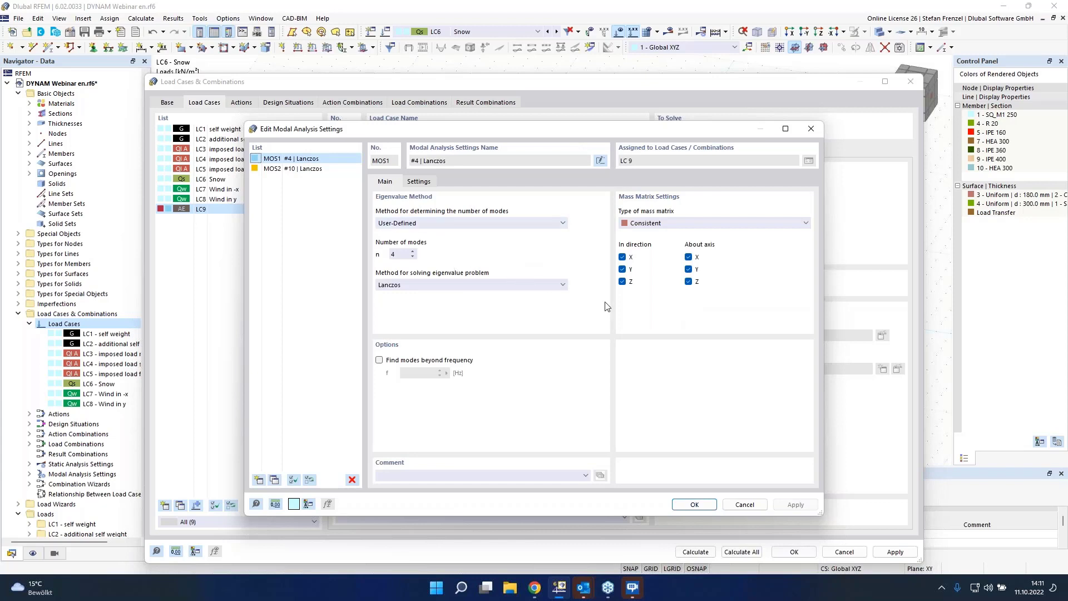
{"action": "left_click", "coordinate": [622, 281]}
{"action": "left_click", "coordinate": [689, 257]}
{"action": "left_click", "coordinate": [689, 270]}
{"action": "left_click", "coordinate": [688, 282]}
{"action": "double_click", "coordinate": [393, 253]}
{"action": "left_click", "coordinate": [421, 182]}
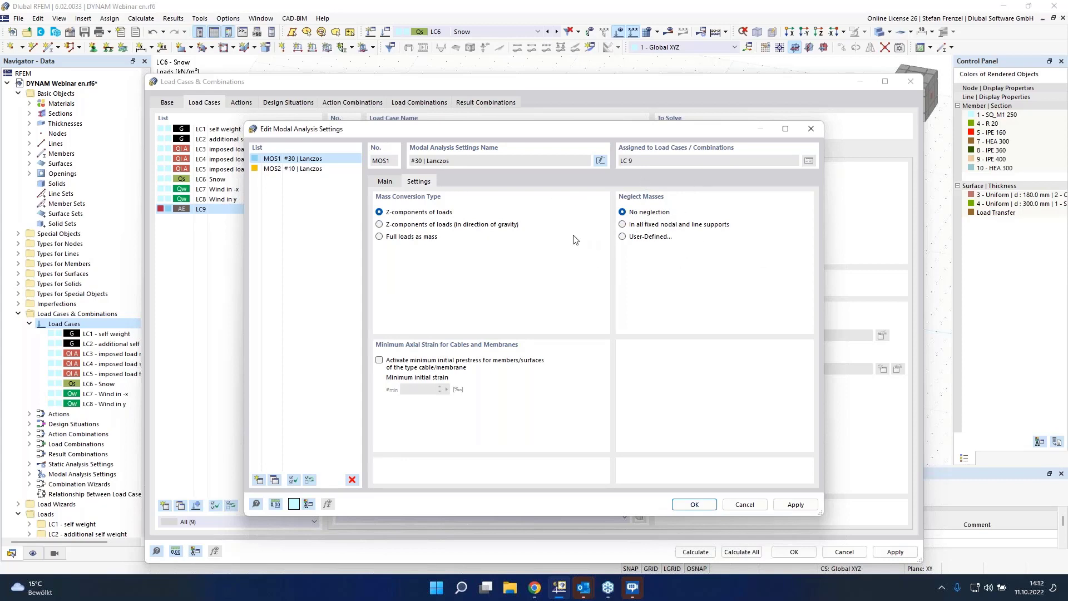
{"action": "left_click", "coordinate": [389, 183]}
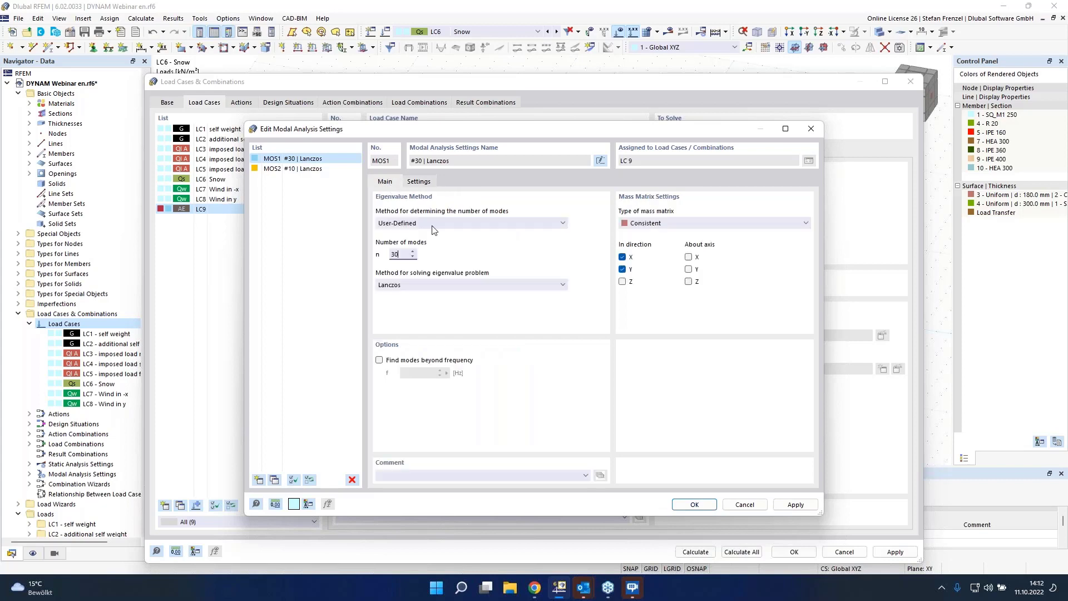
{"action": "left_click", "coordinate": [689, 507]}
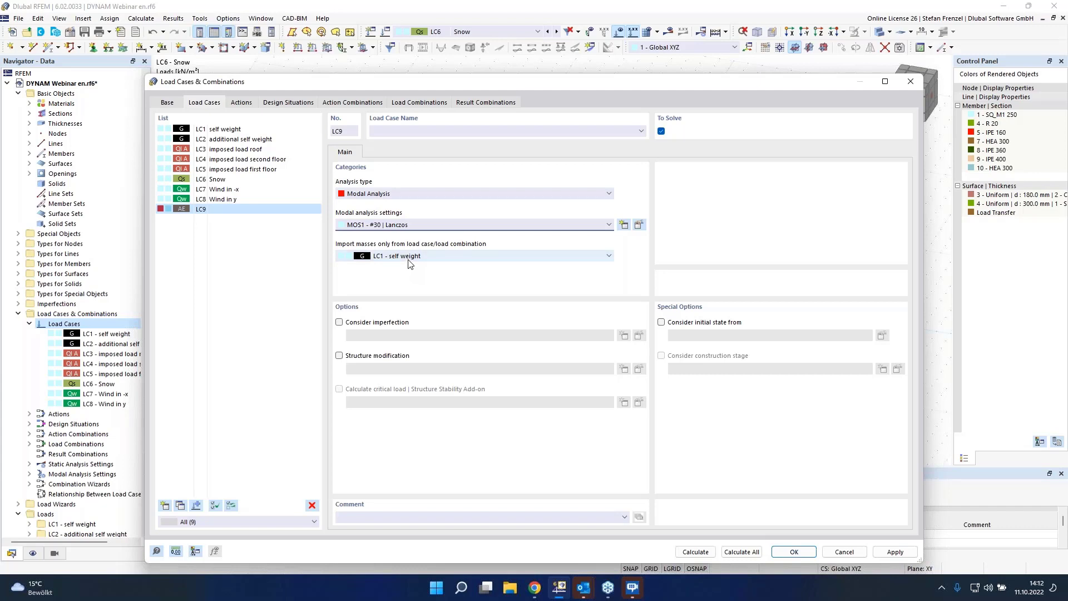
Step: Browse the load cases and combinations available for importing masses into LC9
{"action": "left_click", "coordinate": [424, 257]}
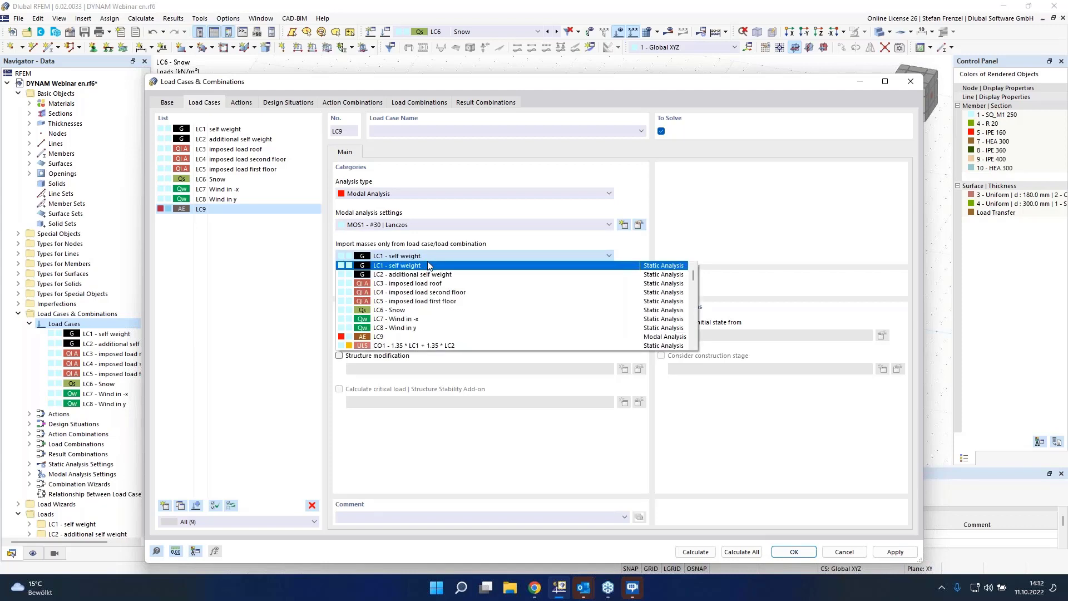
{"action": "scroll", "coordinate": [432, 287], "scroll_direction": "down", "scroll_amount": 2}
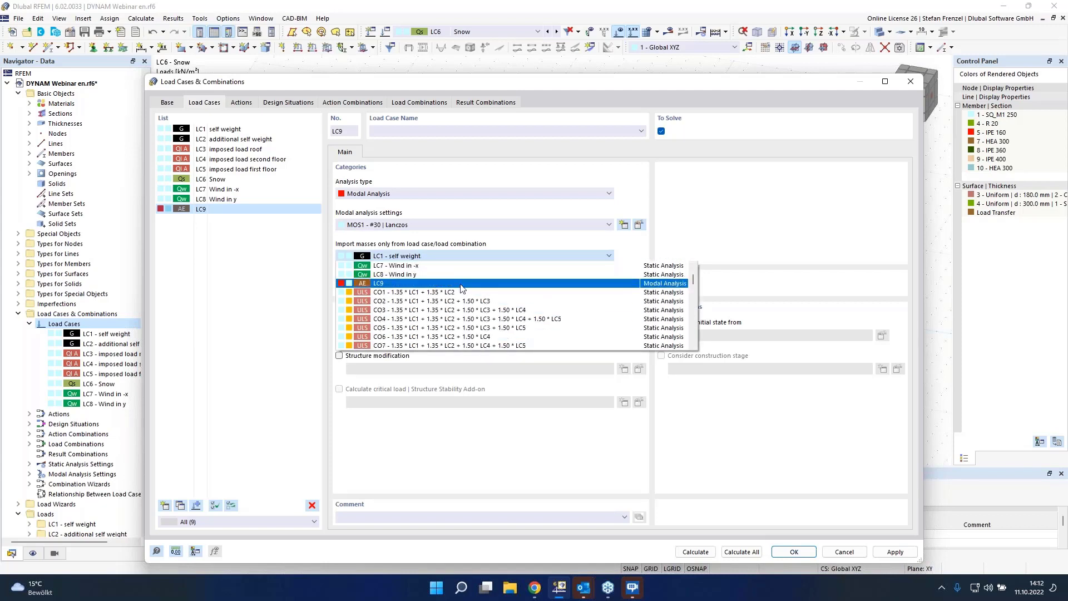
{"action": "scroll", "coordinate": [460, 287], "scroll_direction": "down", "scroll_amount": 9}
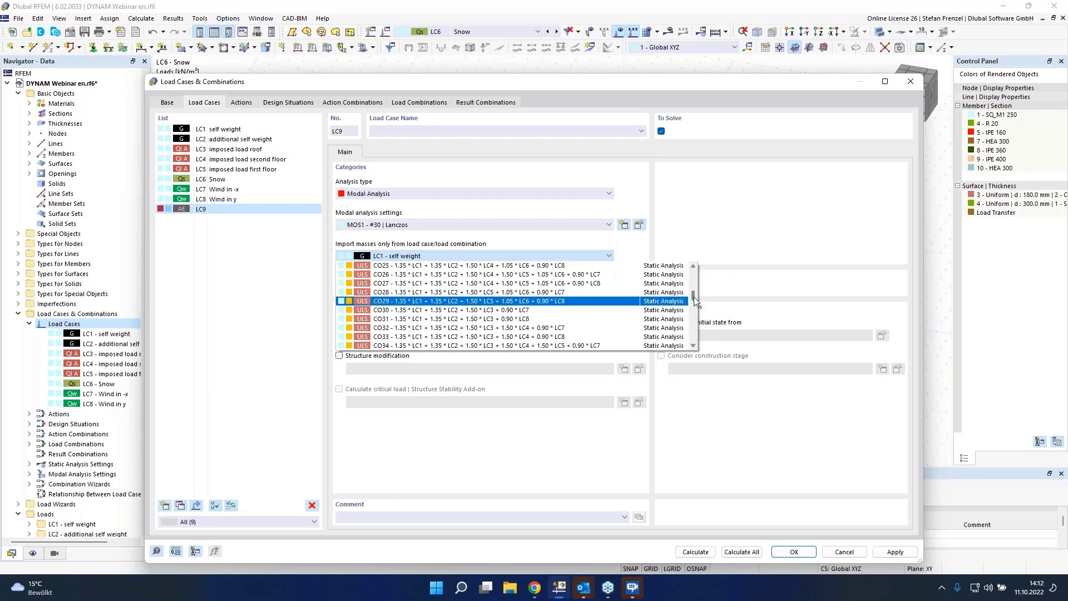
{"action": "left_click_drag", "start_coordinate": [694, 297], "coordinate": [693, 267]}
{"action": "left_click", "coordinate": [685, 225]}
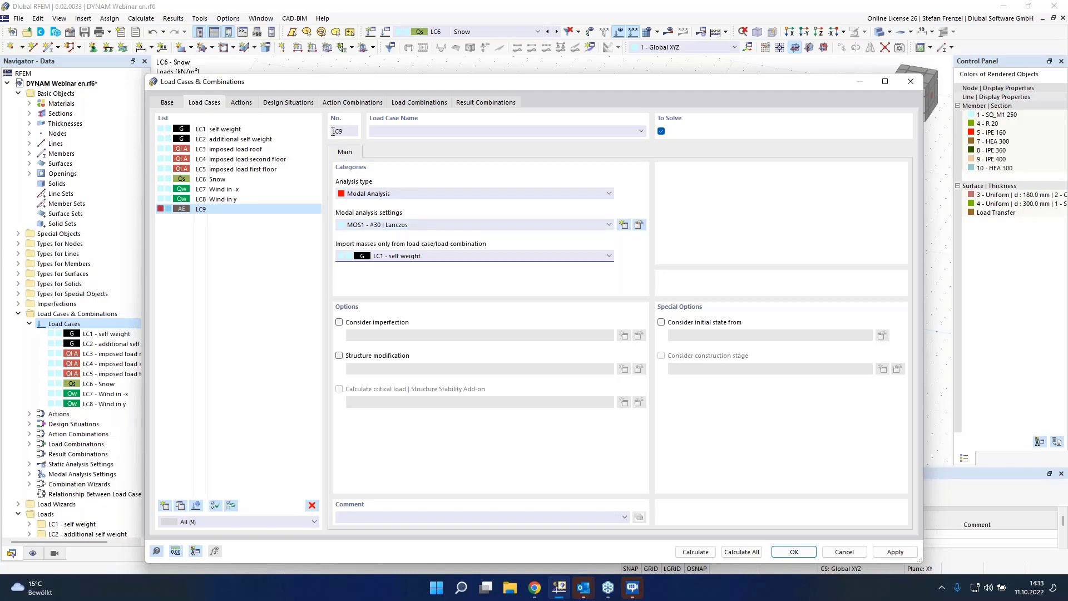
Step: Delete the existing design situations DS2 and DS4
{"action": "left_click", "coordinate": [276, 104]}
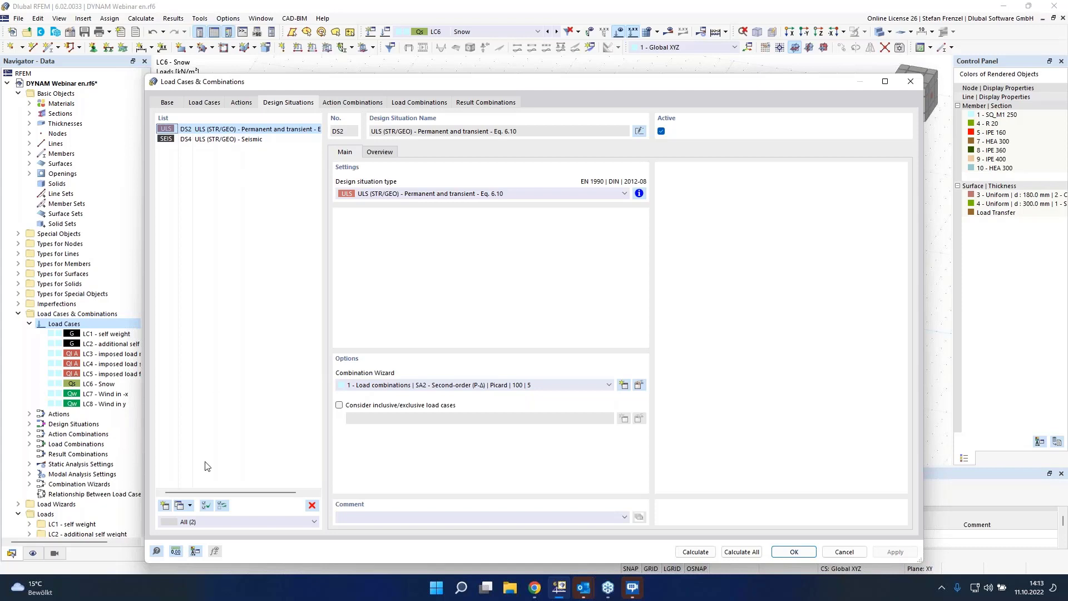
{"action": "left_click", "coordinate": [312, 506]}
{"action": "left_click", "coordinate": [550, 333]}
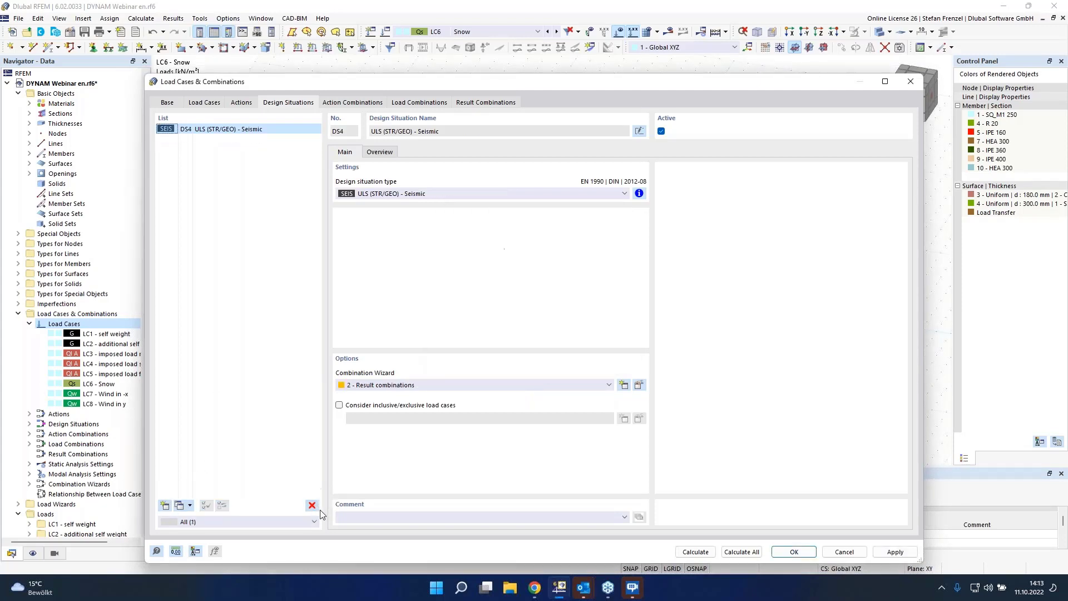
{"action": "left_click", "coordinate": [312, 505]}
{"action": "left_click", "coordinate": [531, 335]}
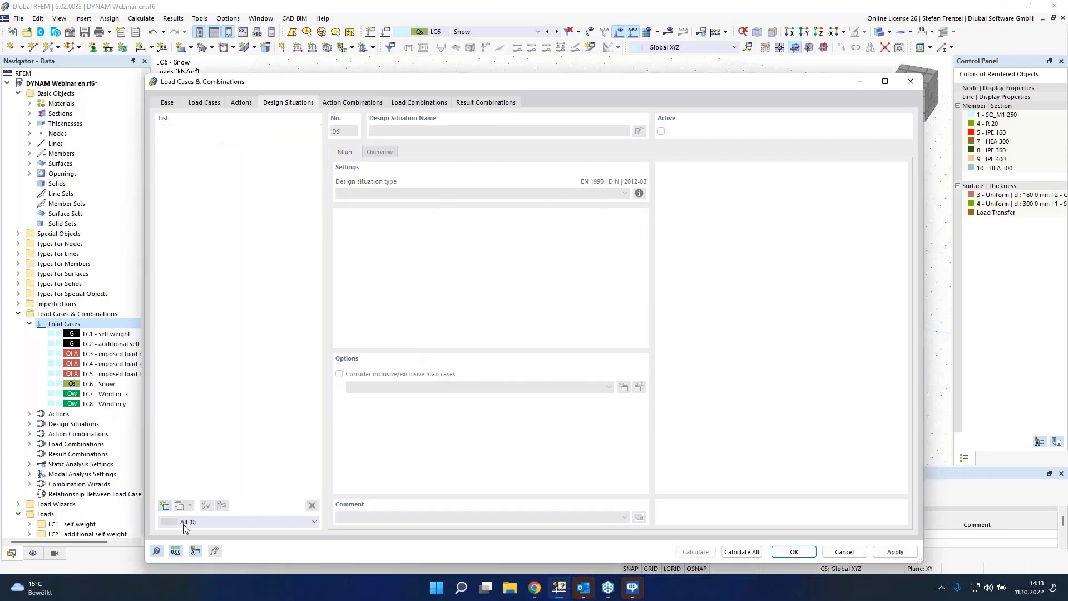
Step: Add a new design situation of type Seismic/Mass Combination - psi-E,i
{"action": "left_click", "coordinate": [164, 505]}
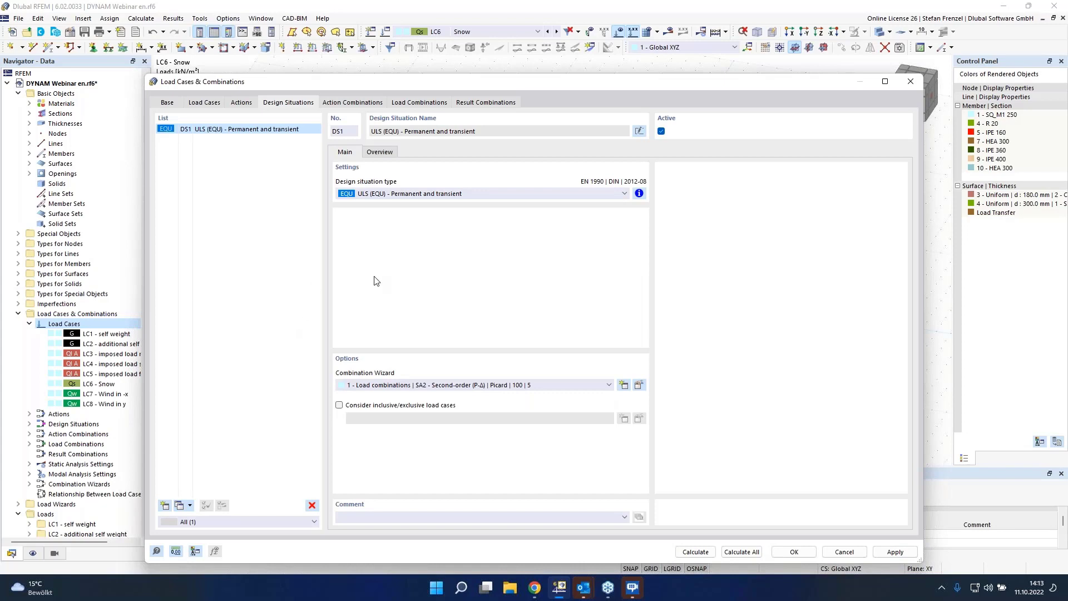
{"action": "left_click", "coordinate": [554, 195]}
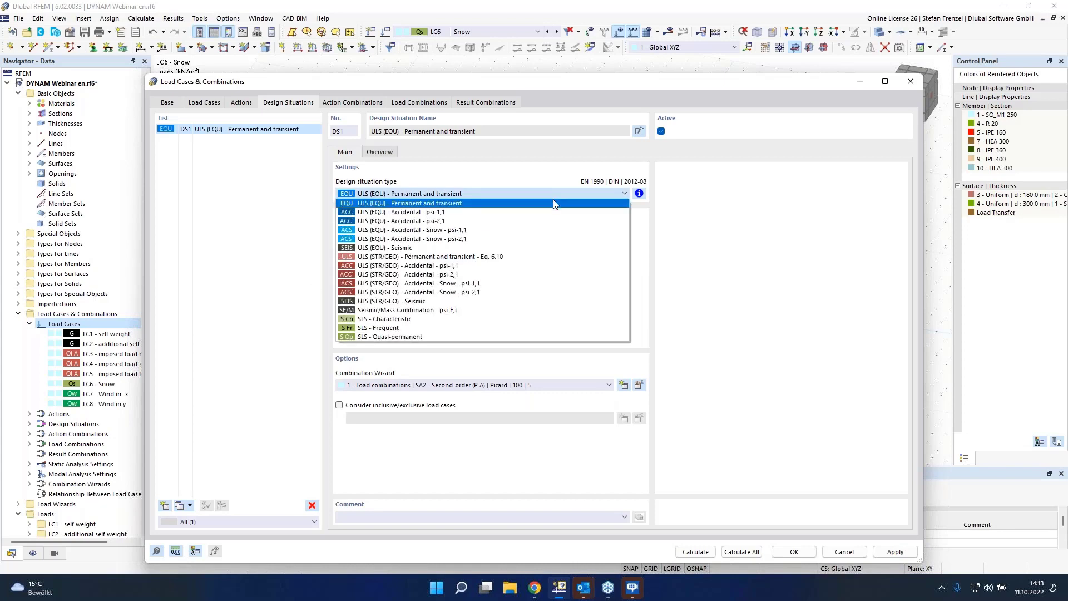
{"action": "left_click", "coordinate": [508, 310]}
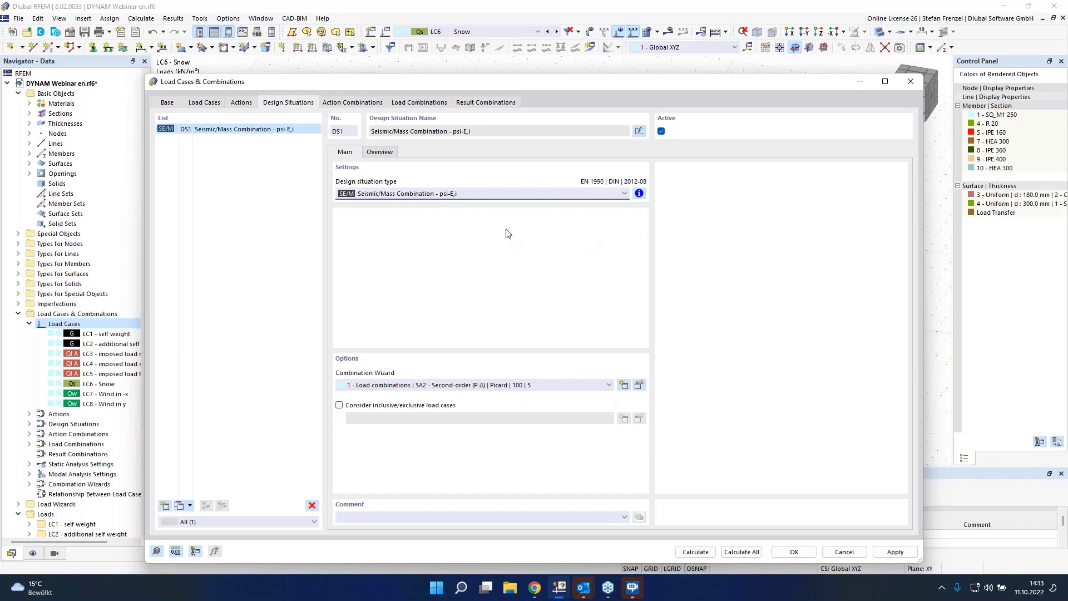
Step: Review the combination rule information and the load cases assigned in the generated load combination CO1
{"action": "left_click", "coordinate": [638, 194]}
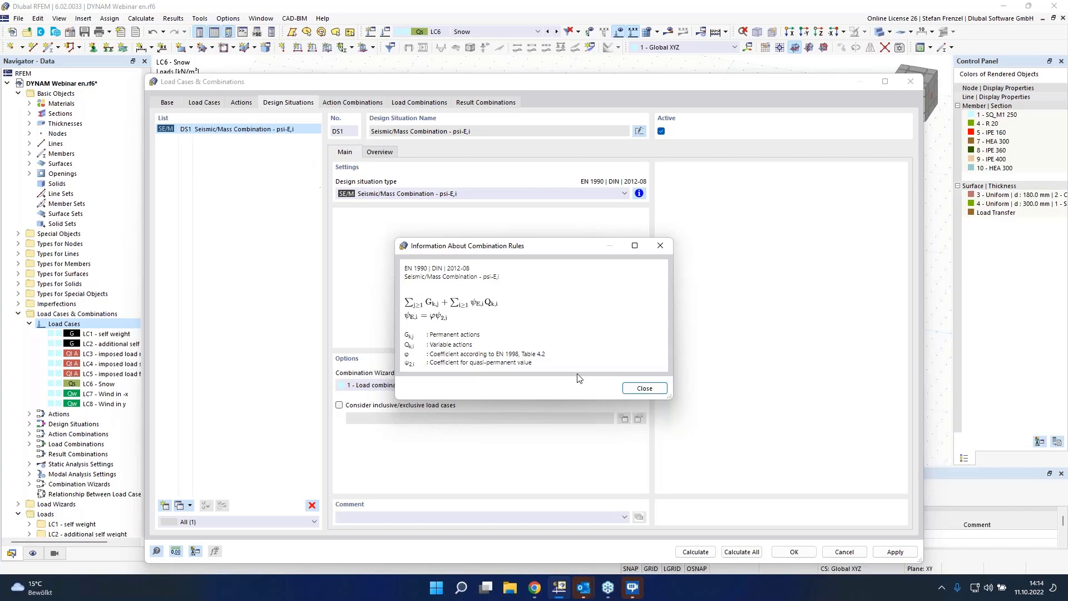
{"action": "left_click", "coordinate": [642, 389]}
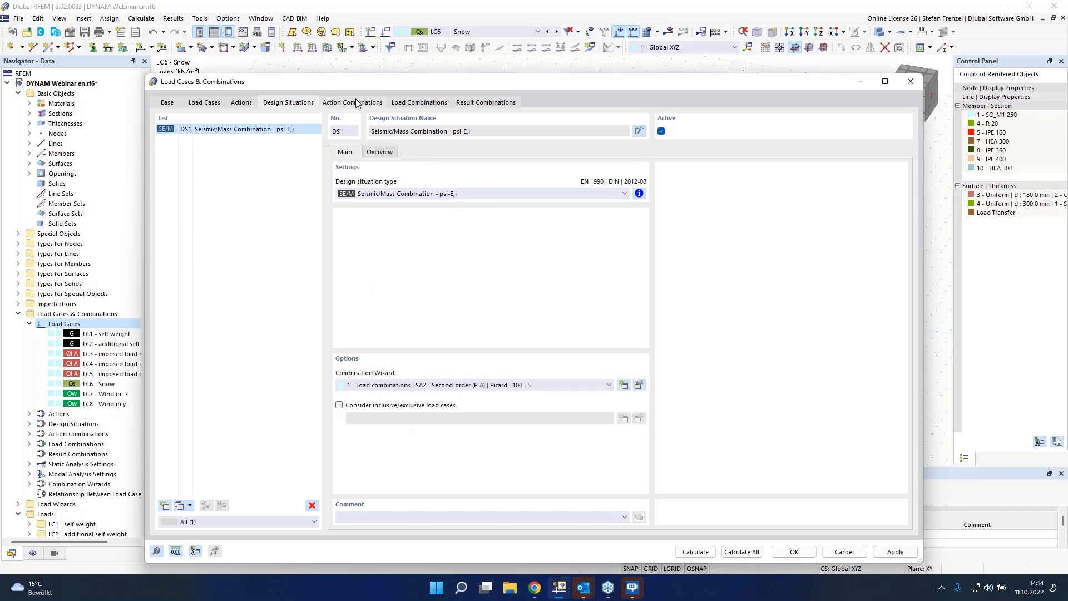
{"action": "left_click", "coordinate": [404, 103]}
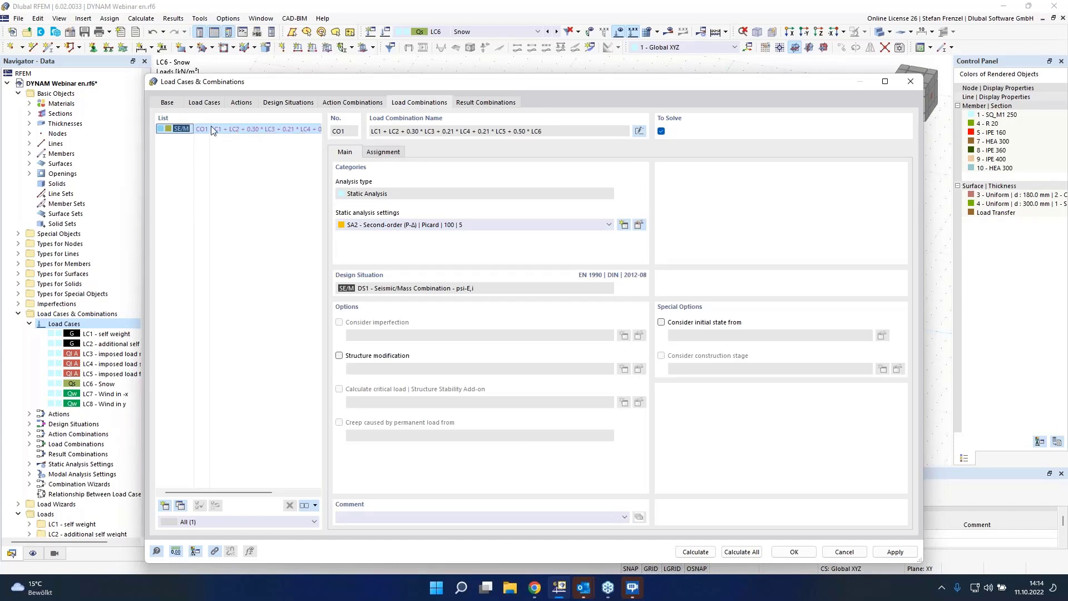
{"action": "left_click", "coordinate": [384, 156]}
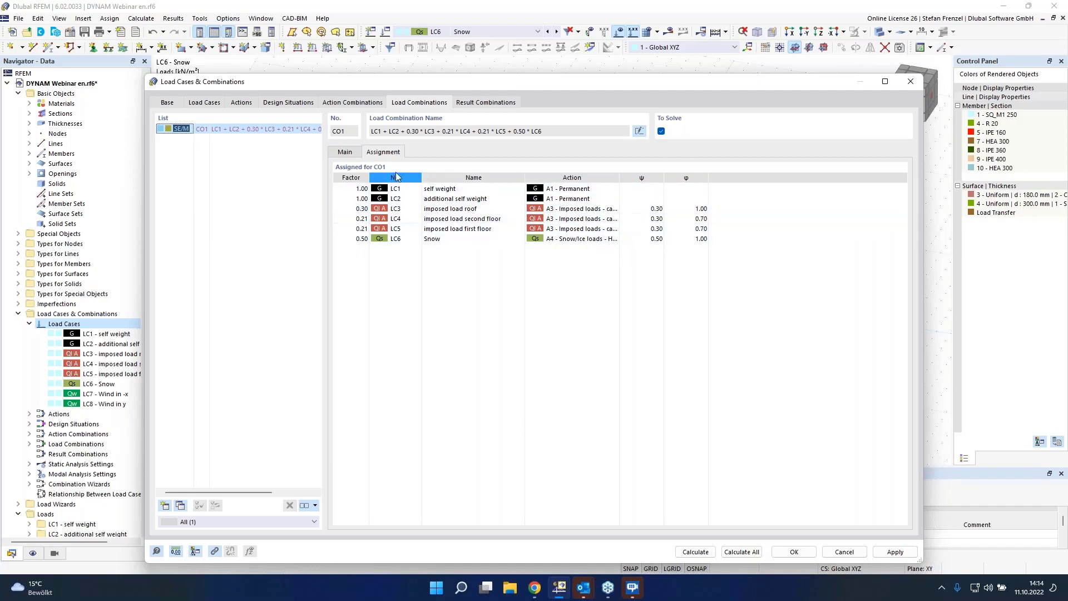
{"action": "left_click", "coordinate": [208, 104]}
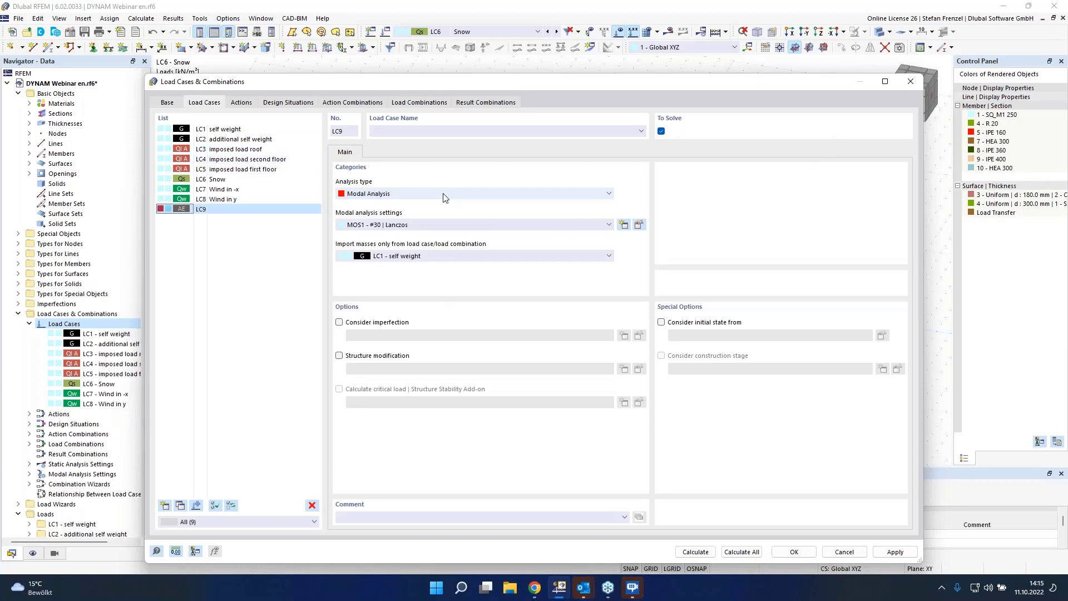
Step: Check the mass combination options assigned to the imposed load cases LC3, LC4 and LC5
{"action": "left_click", "coordinate": [237, 149]}
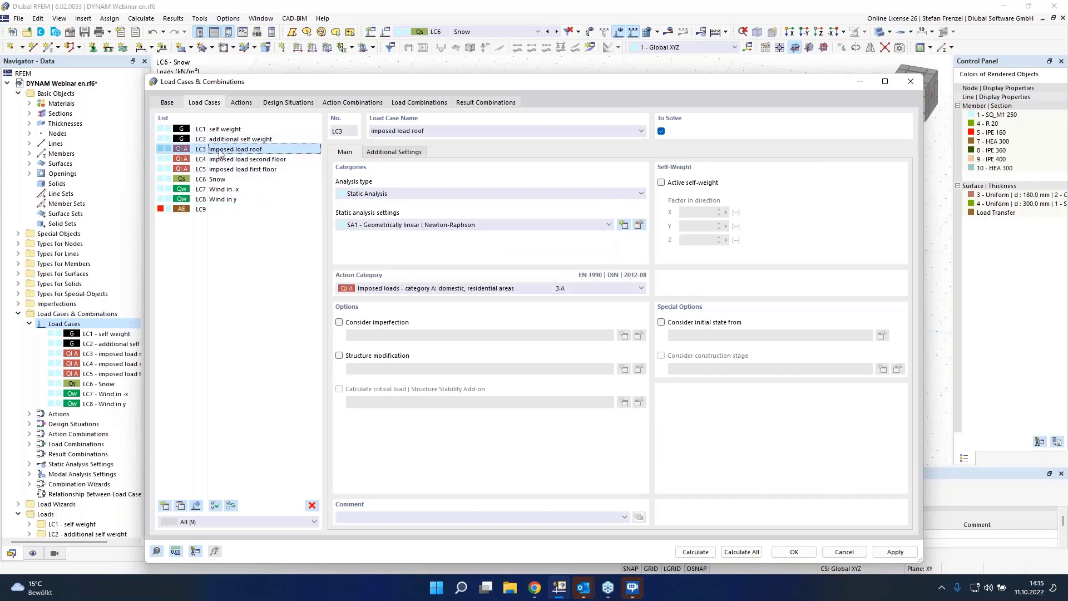
{"action": "left_click", "coordinate": [395, 153]}
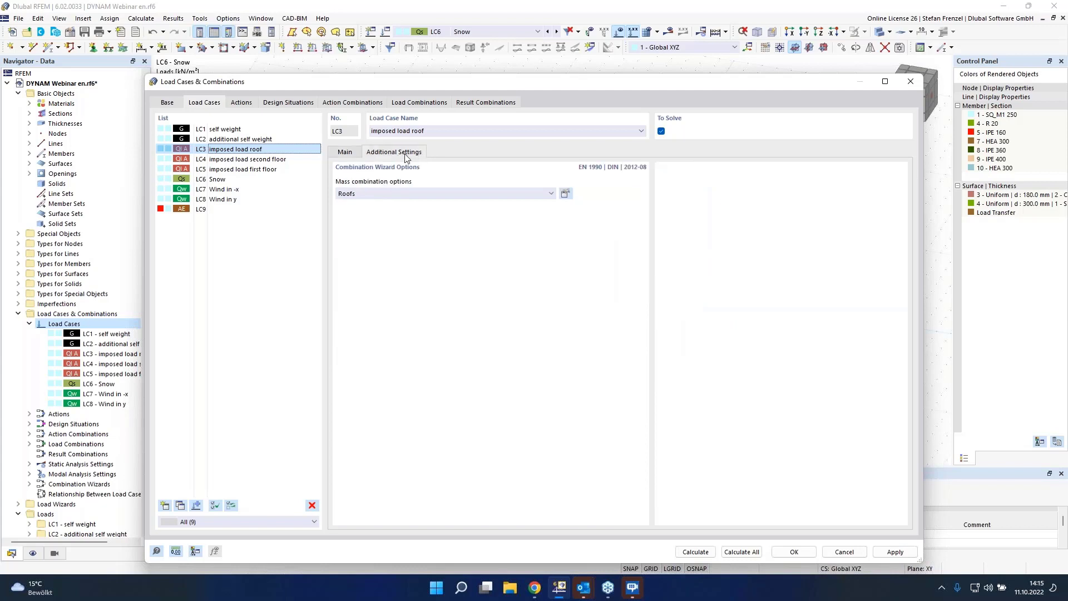
{"action": "left_click", "coordinate": [393, 193]}
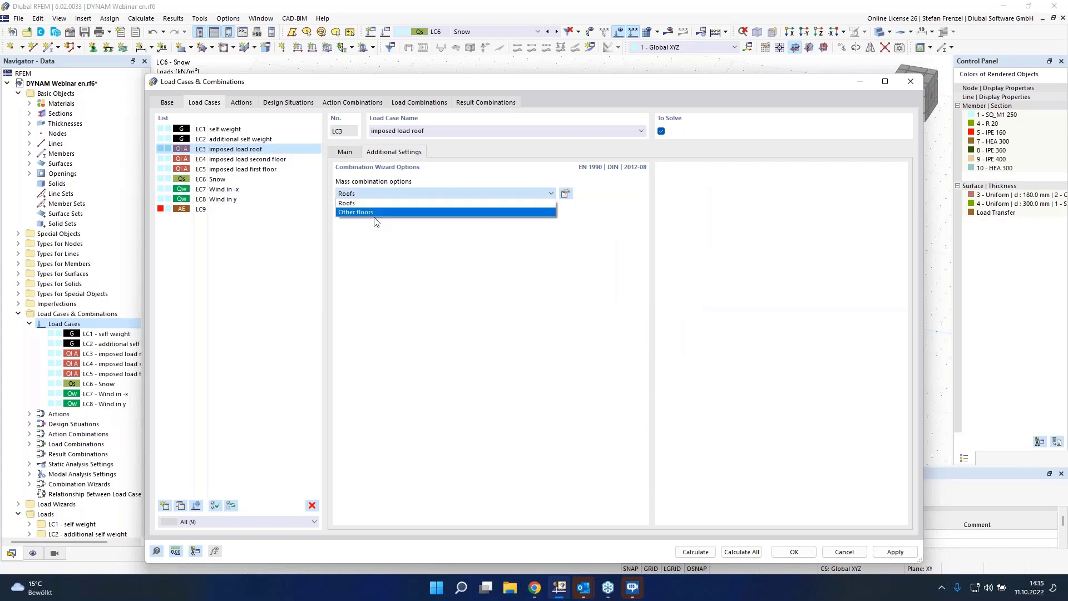
{"action": "left_click", "coordinate": [403, 203]}
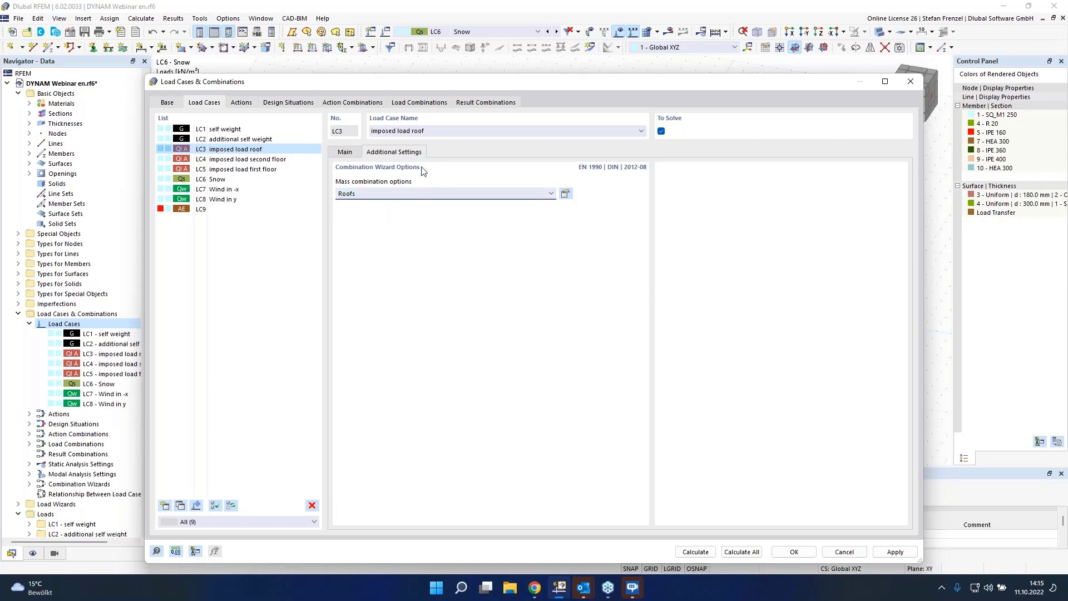
{"action": "left_click", "coordinate": [414, 190]}
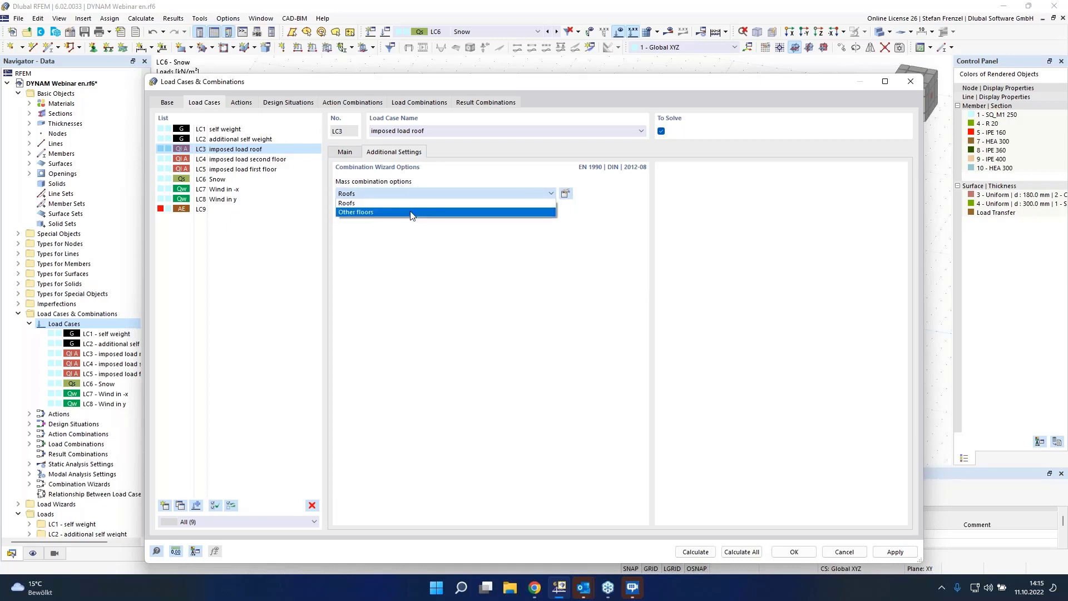
{"action": "left_click", "coordinate": [412, 239]}
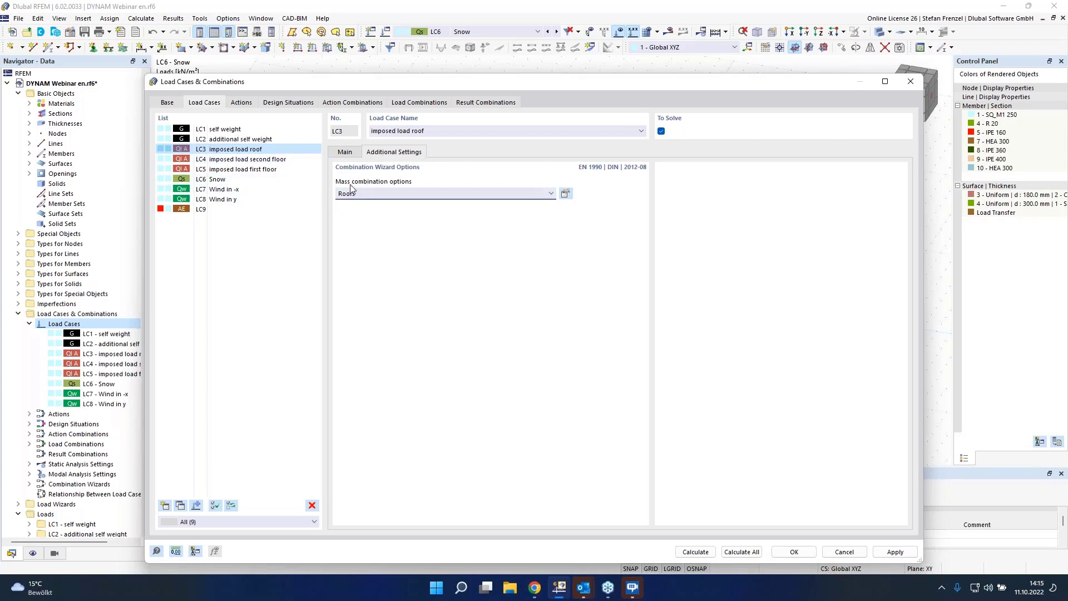
{"action": "left_click", "coordinate": [249, 160]}
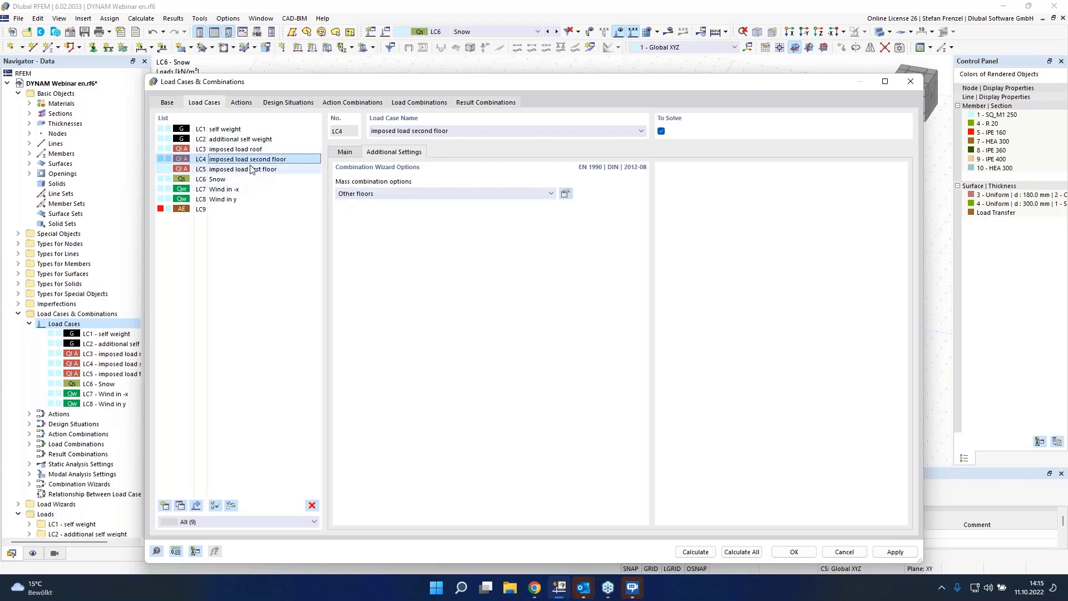
{"action": "left_click", "coordinate": [252, 170]}
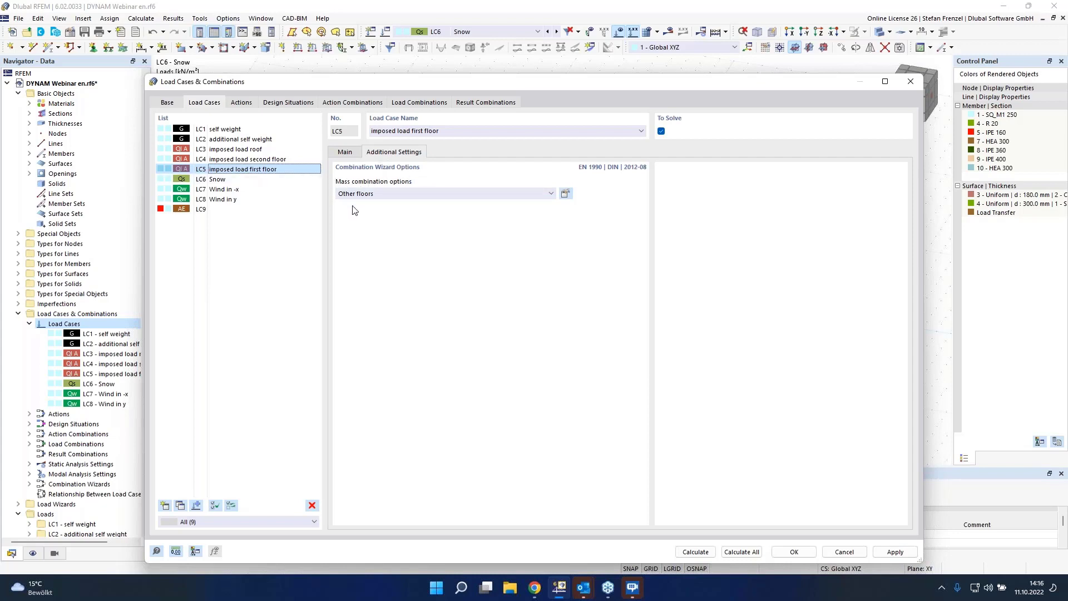
{"action": "left_click", "coordinate": [399, 195]}
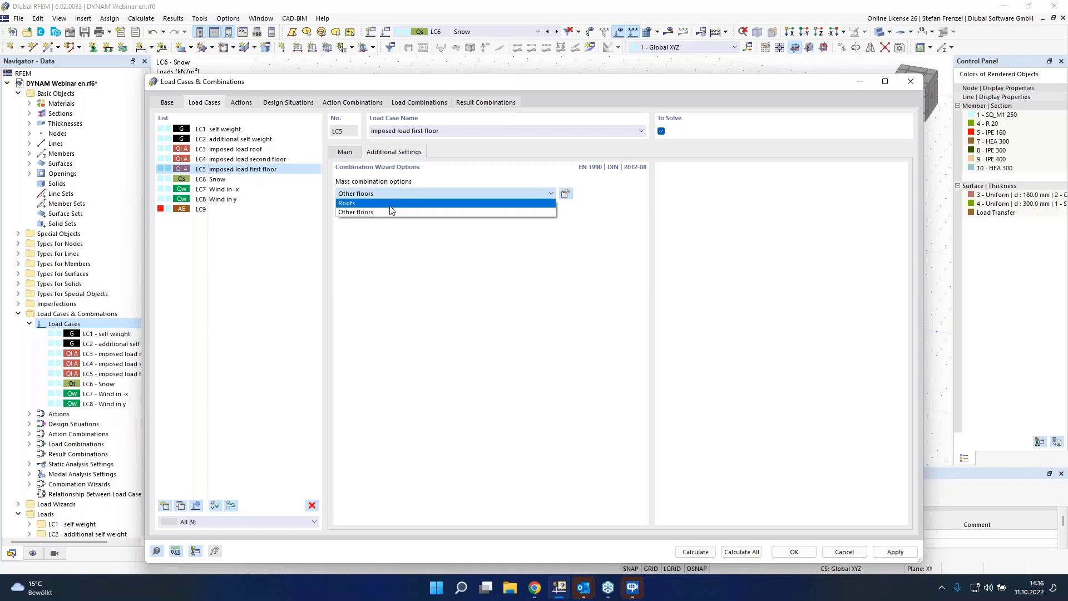
{"action": "left_click", "coordinate": [388, 246]}
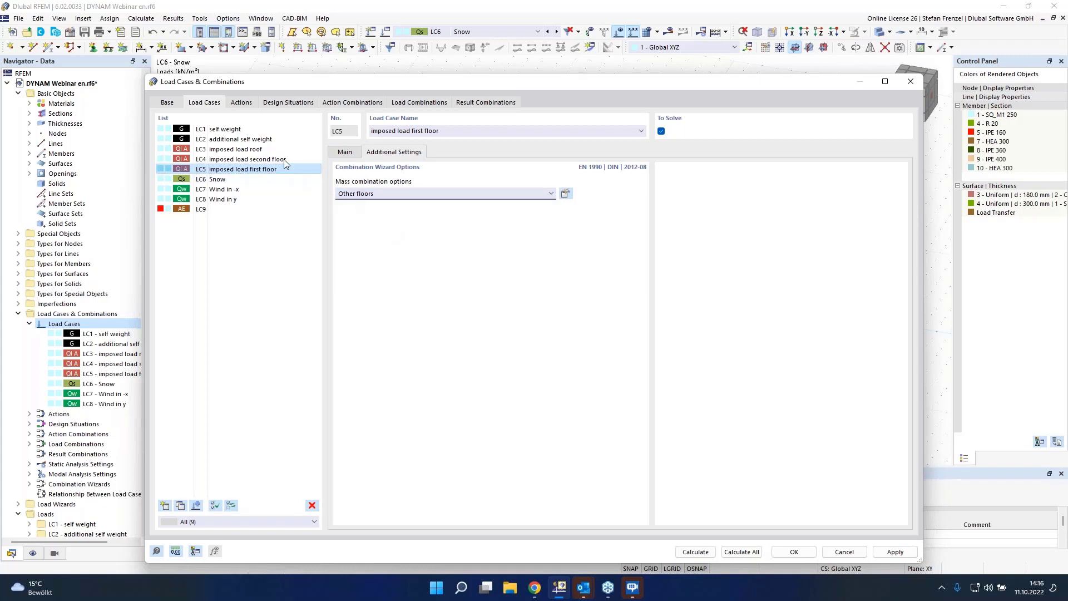
Step: Set LC9 to import masses from combination CO1 and calculate all load cases
{"action": "left_click", "coordinate": [212, 209]}
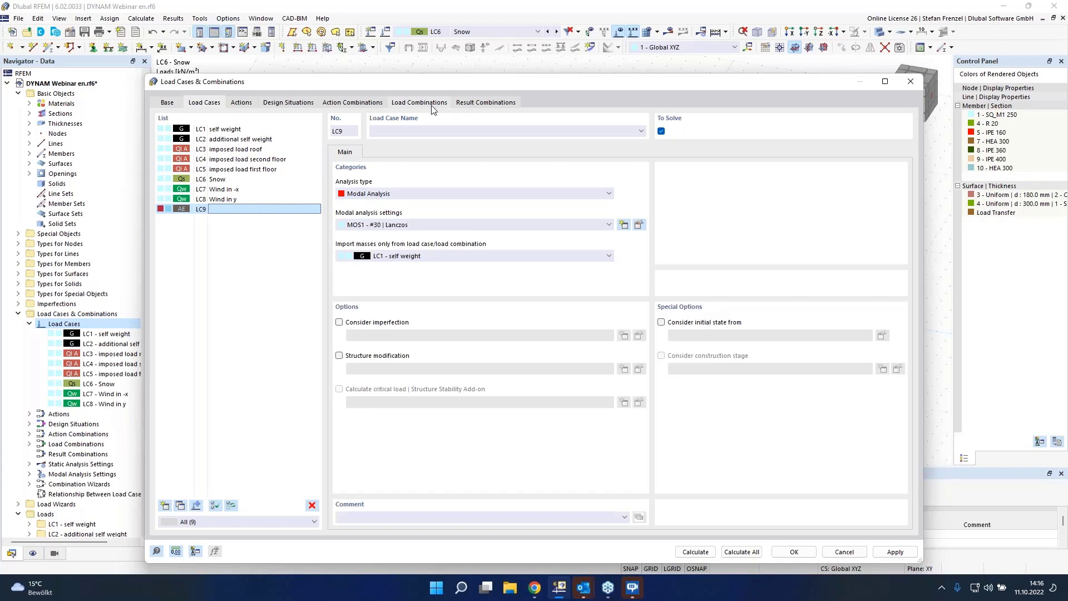
{"action": "left_click", "coordinate": [483, 256]}
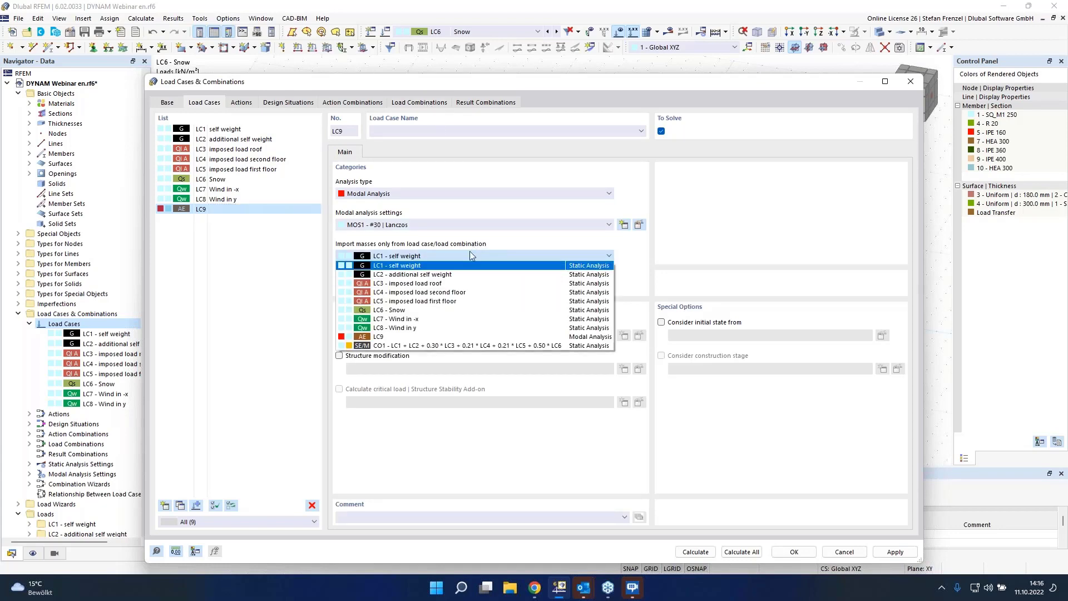
{"action": "left_click", "coordinate": [442, 346]}
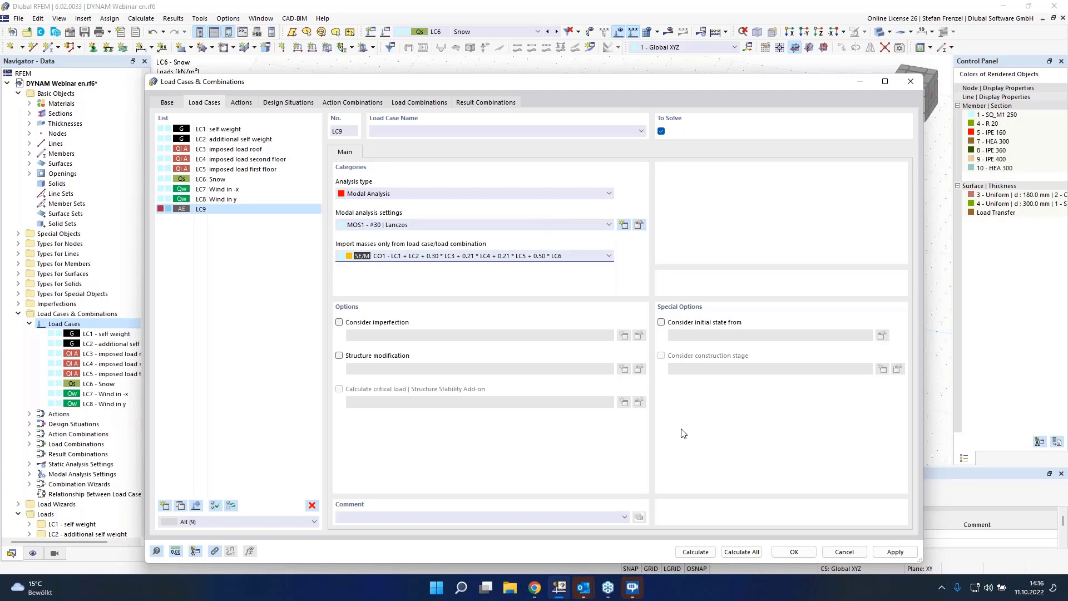
{"action": "left_click", "coordinate": [742, 552]}
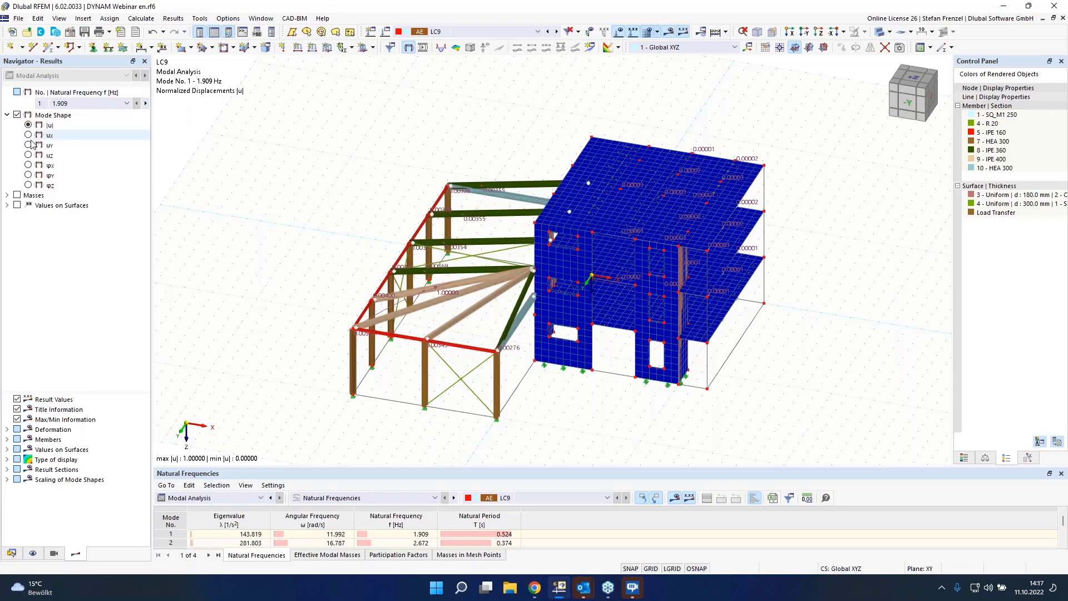
Step: Examine the mode list and natural frequencies of LC9, enlarging the results table
{"action": "left_click", "coordinate": [104, 104]}
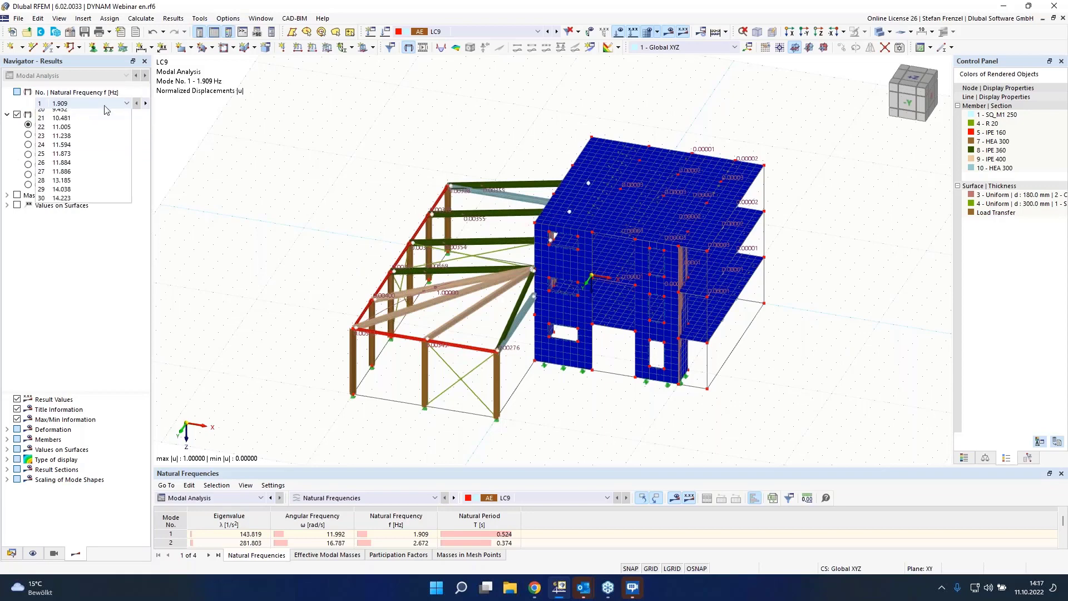
{"action": "left_click", "coordinate": [105, 105]}
{"action": "left_click", "coordinate": [104, 105]}
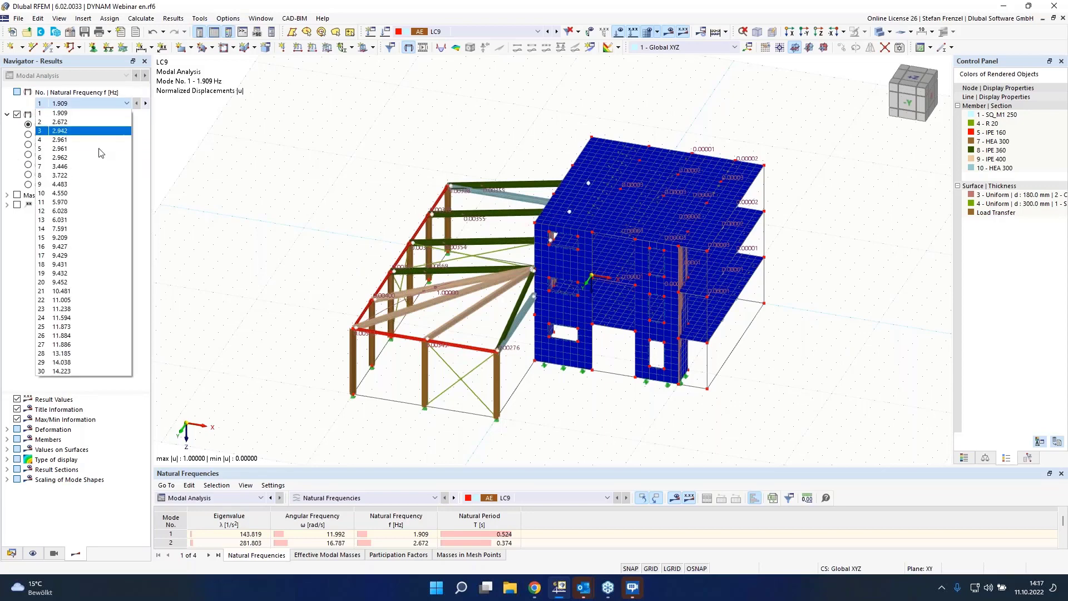
{"action": "left_click", "coordinate": [307, 243]}
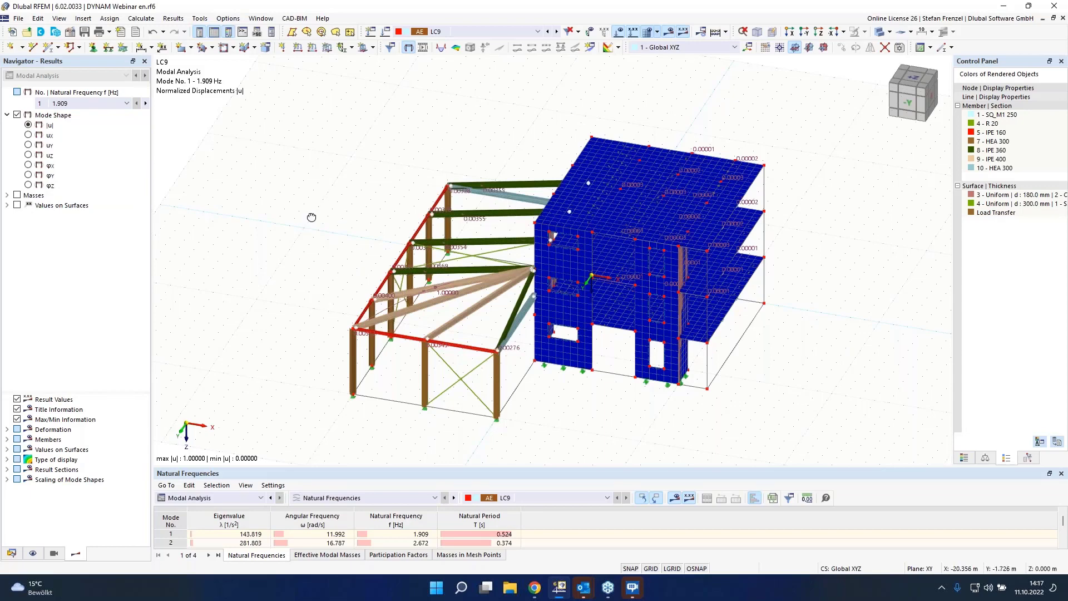
{"action": "middle_click_drag", "start_coordinate": [313, 218], "coordinate": [445, 230], "text": "ctrl"}
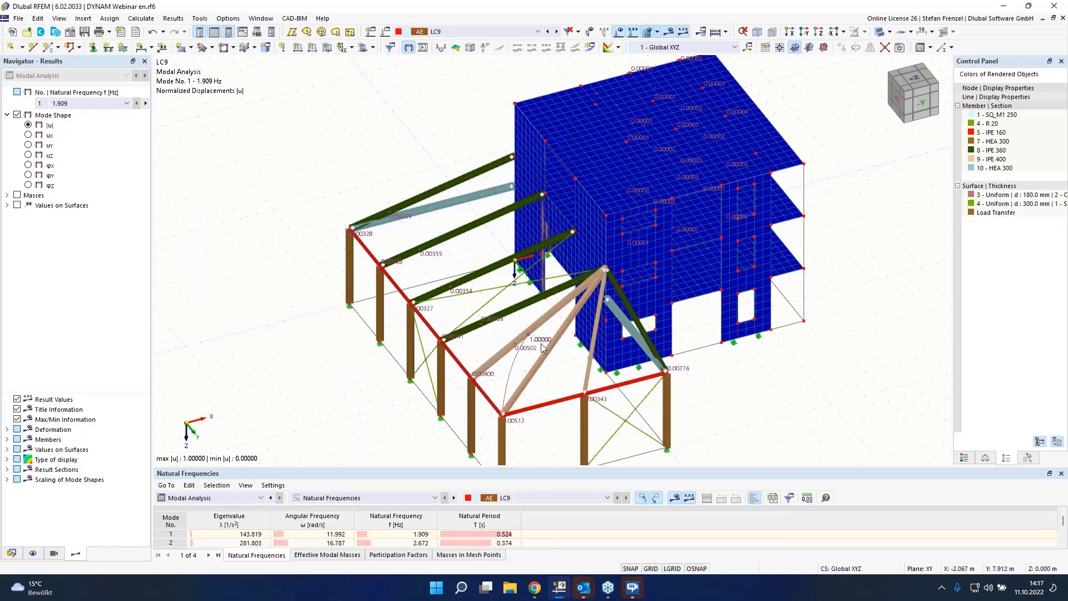
{"action": "left_click_drag", "start_coordinate": [521, 467], "coordinate": [522, 305]}
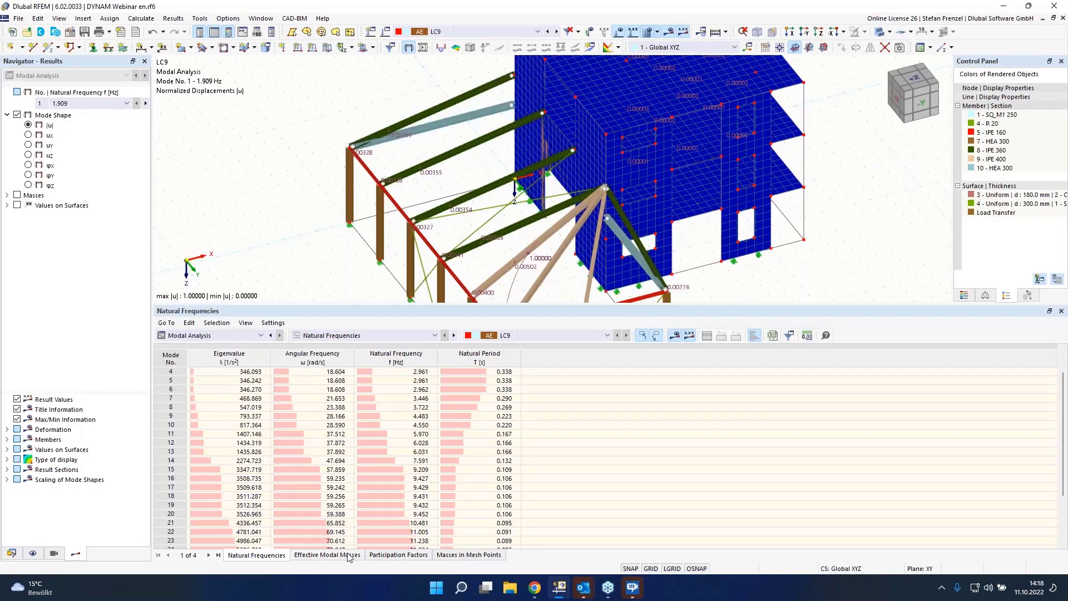
Step: Review the effective modal masses and mass factors for each mode of LC9
{"action": "left_click", "coordinate": [327, 555]}
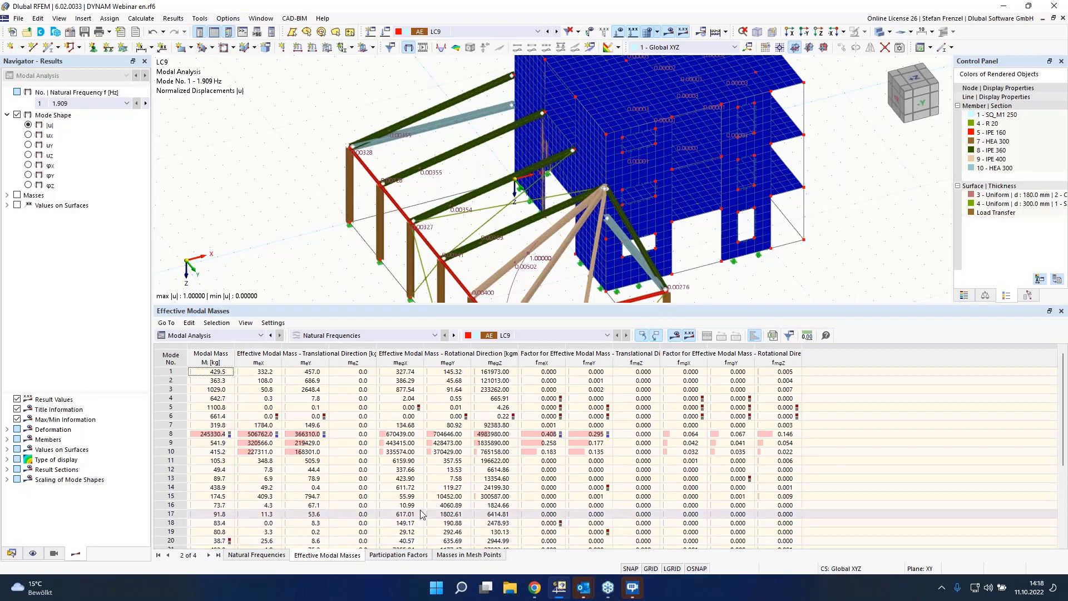
{"action": "left_click", "coordinate": [601, 426]}
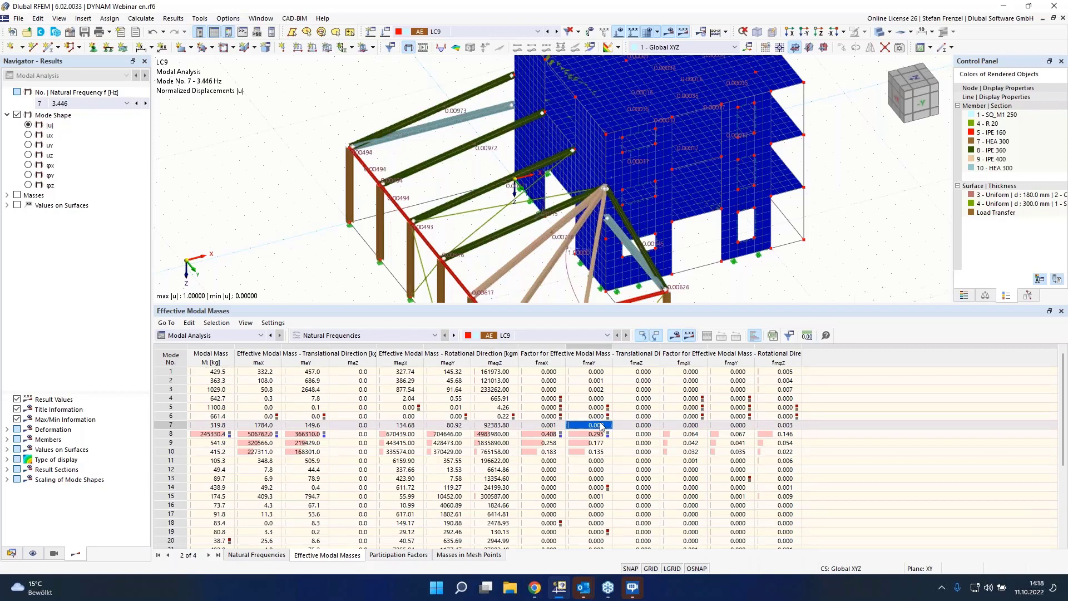
{"action": "left_click_drag", "start_coordinate": [601, 426], "coordinate": [597, 372]}
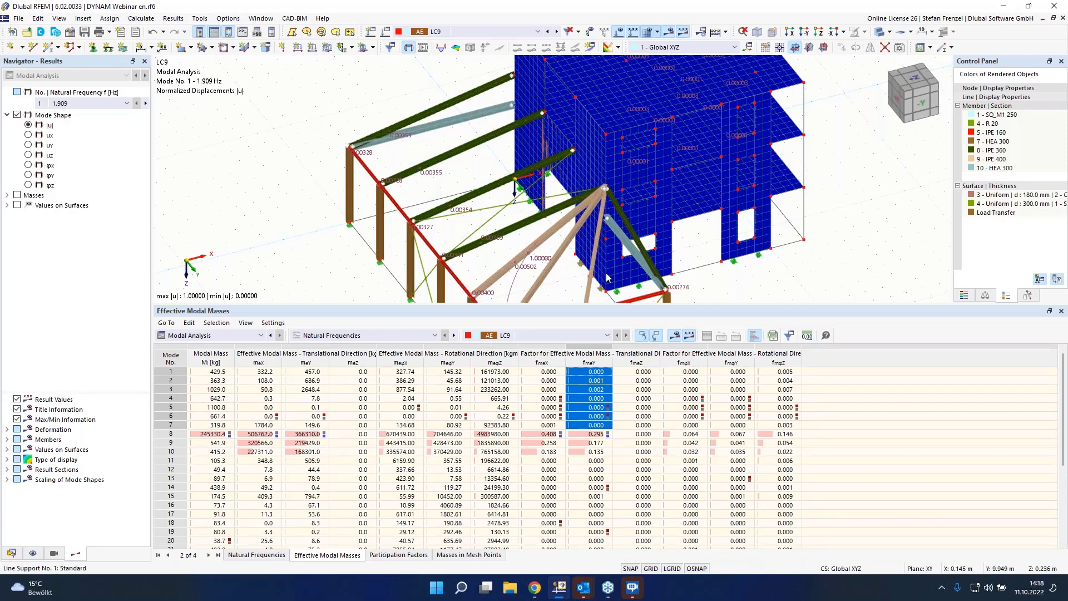
{"action": "left_click", "coordinate": [536, 435]}
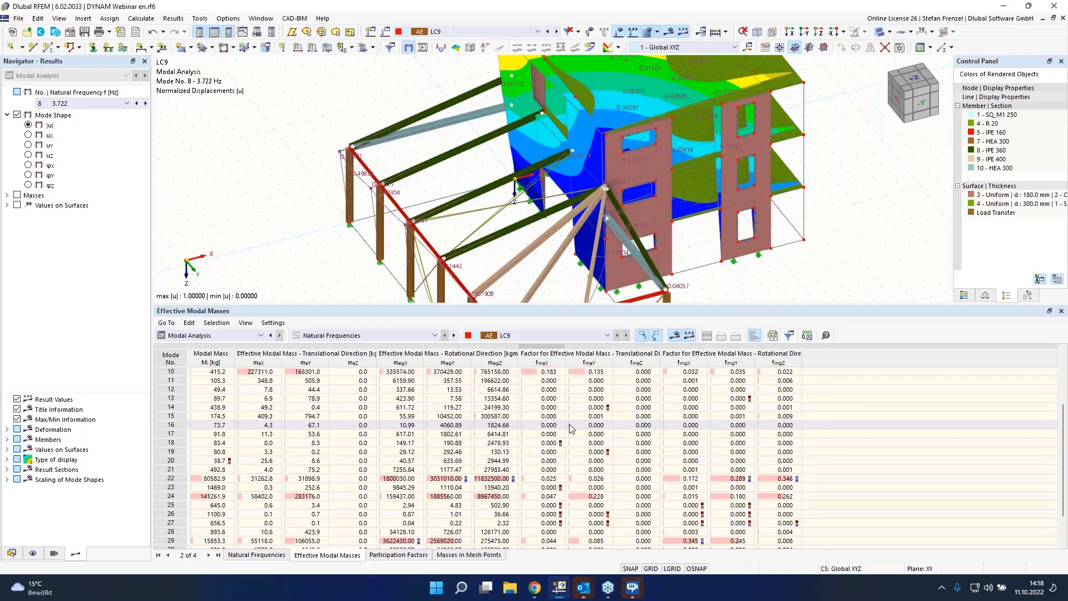
{"action": "scroll", "coordinate": [568, 425], "scroll_direction": "down", "scroll_amount": 5}
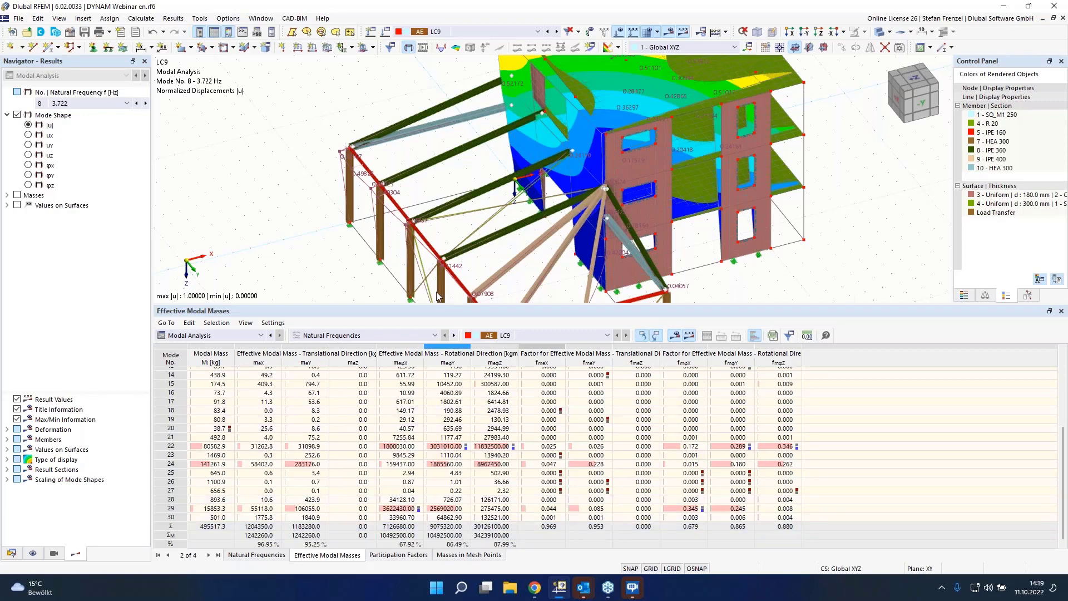
{"action": "scroll", "coordinate": [337, 187], "scroll_direction": "down", "scroll_amount": 3}
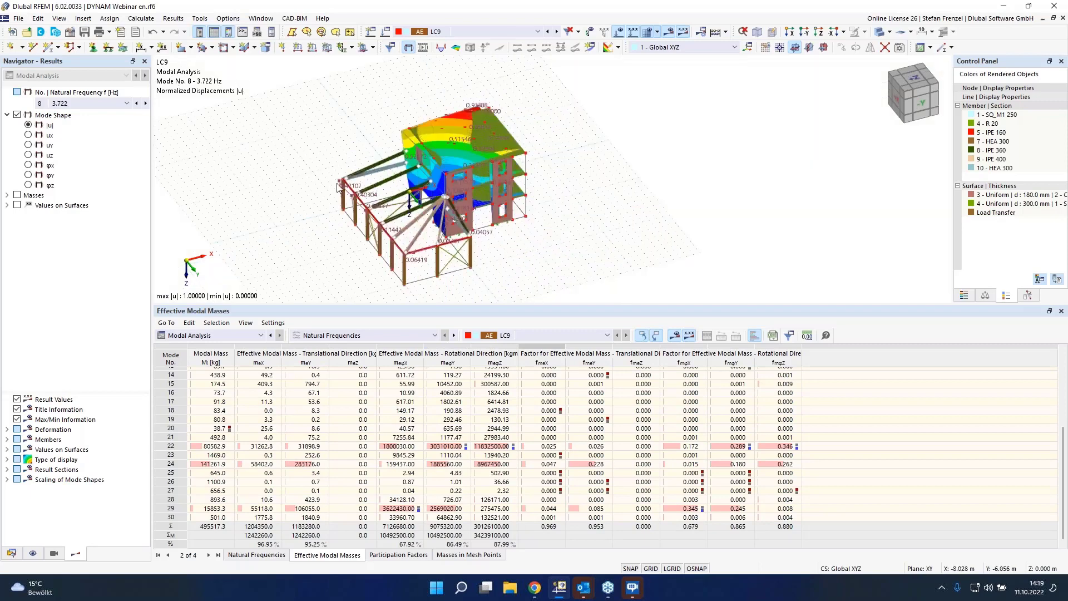
{"action": "scroll", "coordinate": [355, 282], "scroll_direction": "up", "scroll_amount": 3}
{"action": "scroll", "coordinate": [355, 282], "scroll_direction": "down", "scroll_amount": 2}
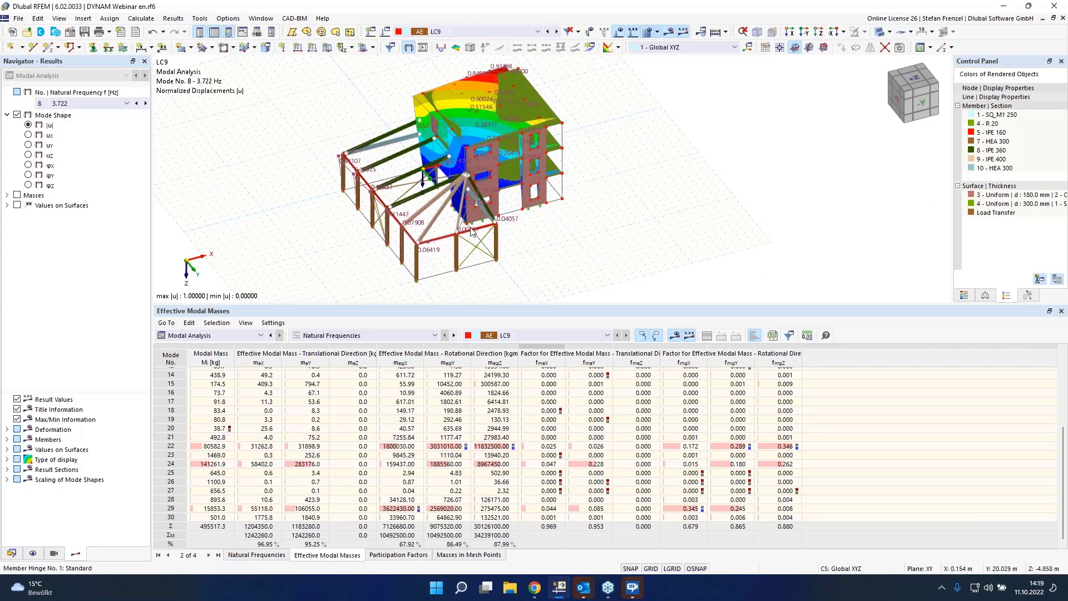
Step: Reopen the load case editor and copy the modal load case LC9 to create LC10
{"action": "left_click", "coordinate": [11, 553]}
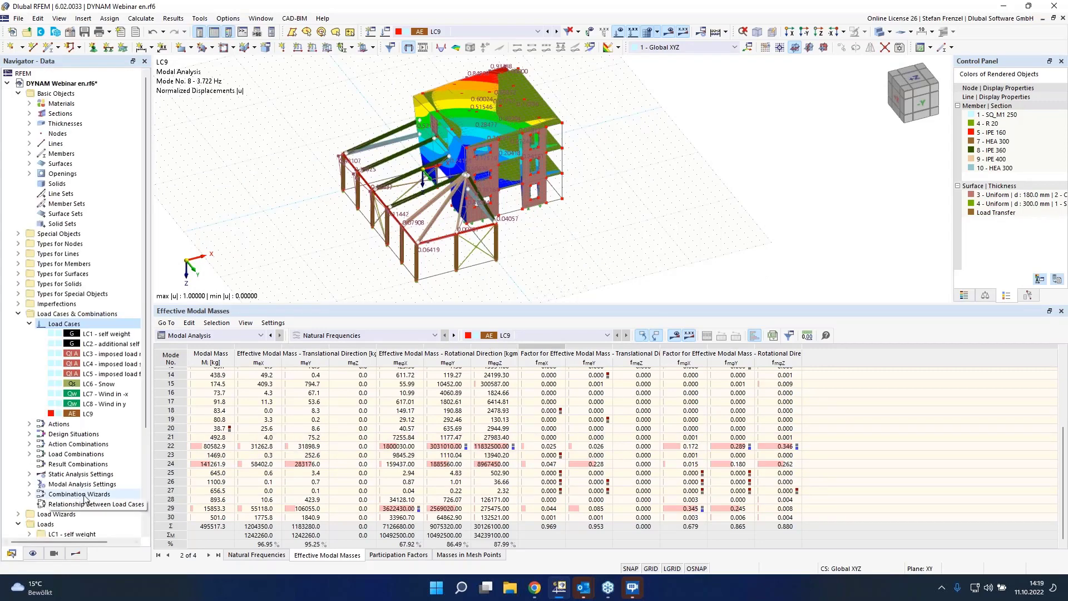
{"action": "right_click", "coordinate": [82, 322]}
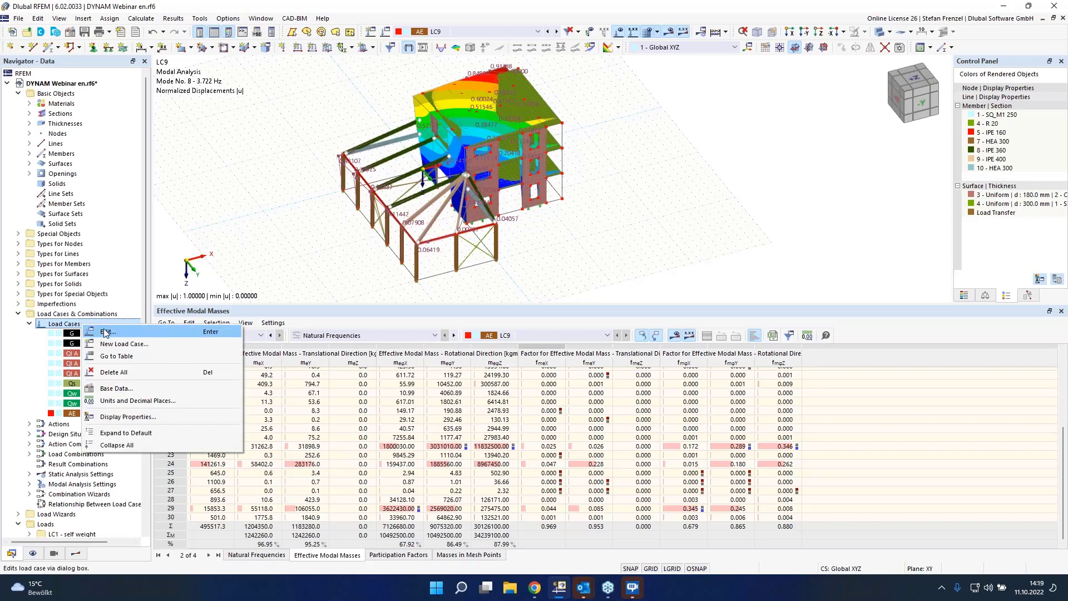
{"action": "left_click", "coordinate": [107, 329]}
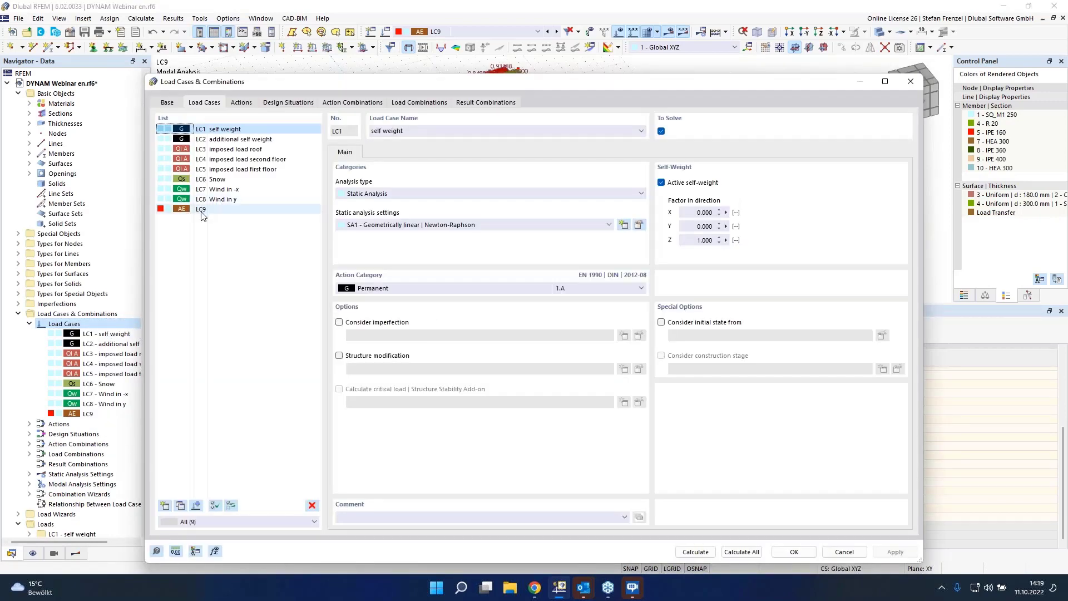
{"action": "left_click", "coordinate": [202, 211]}
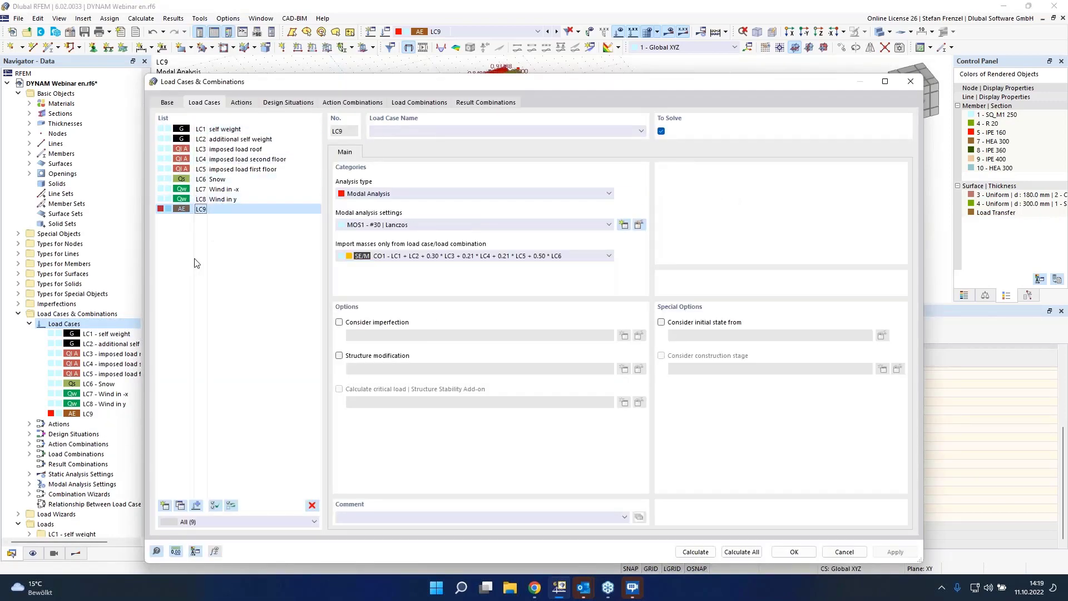
{"action": "left_click", "coordinate": [182, 505]}
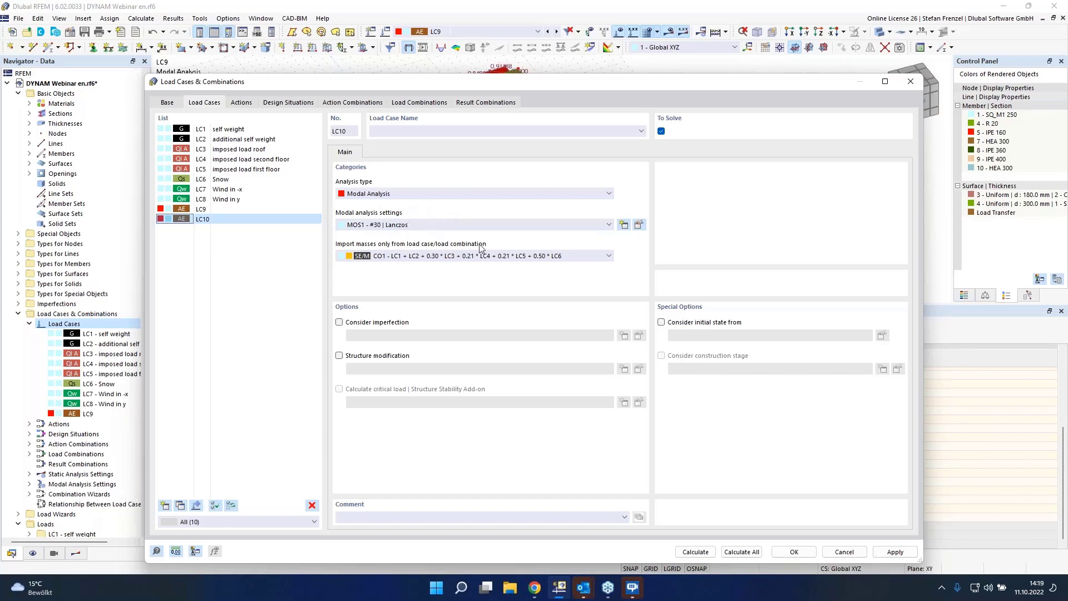
Step: Create new modal analysis settings for LC10 with 10 modes, masses only in X and Y, and no rotational axes
{"action": "left_click", "coordinate": [623, 224]}
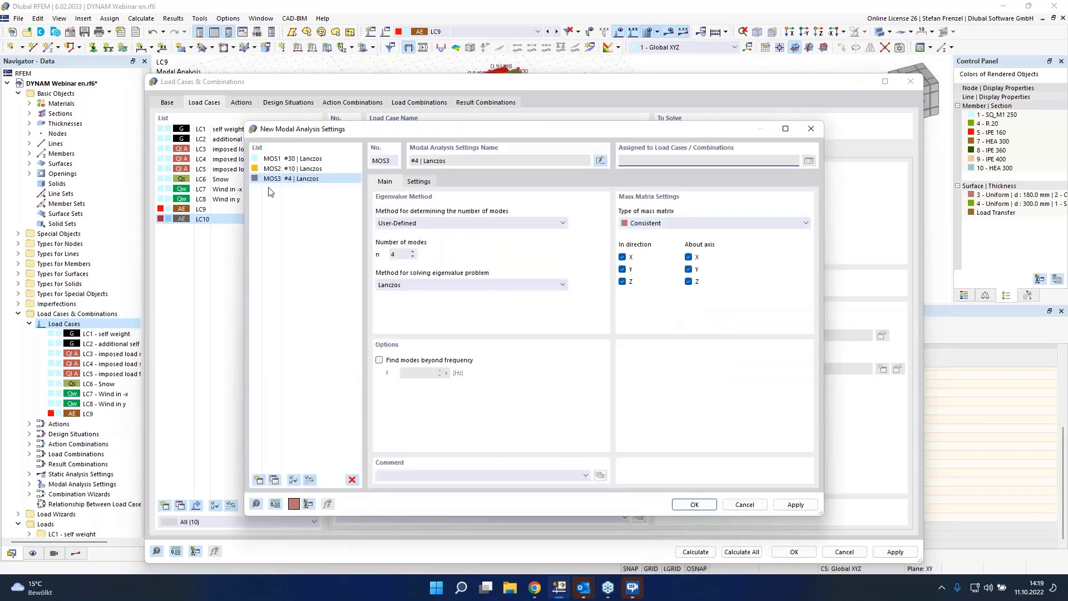
{"action": "double_click", "coordinate": [404, 255]}
{"action": "type", "text": "10"}
{"action": "left_click", "coordinate": [622, 282]}
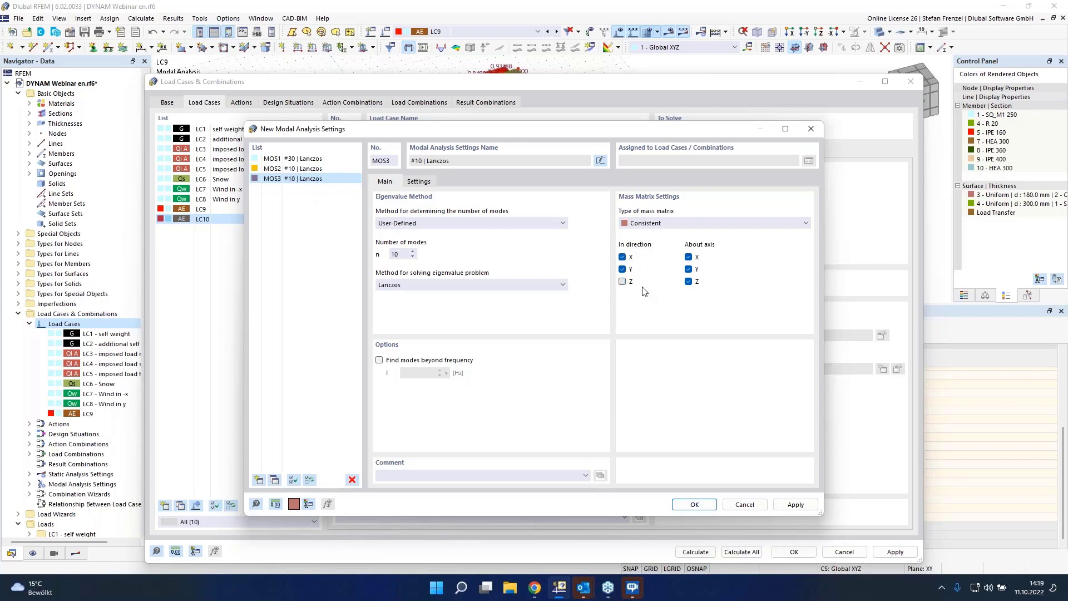
{"action": "left_click", "coordinate": [688, 281]}
{"action": "left_click", "coordinate": [688, 269]}
{"action": "left_click", "coordinate": [688, 257]}
Step: In the new modal analysis settings, set Neglect Masses to User-Defined and open the mass-neglect definition
{"action": "left_click", "coordinate": [419, 184]}
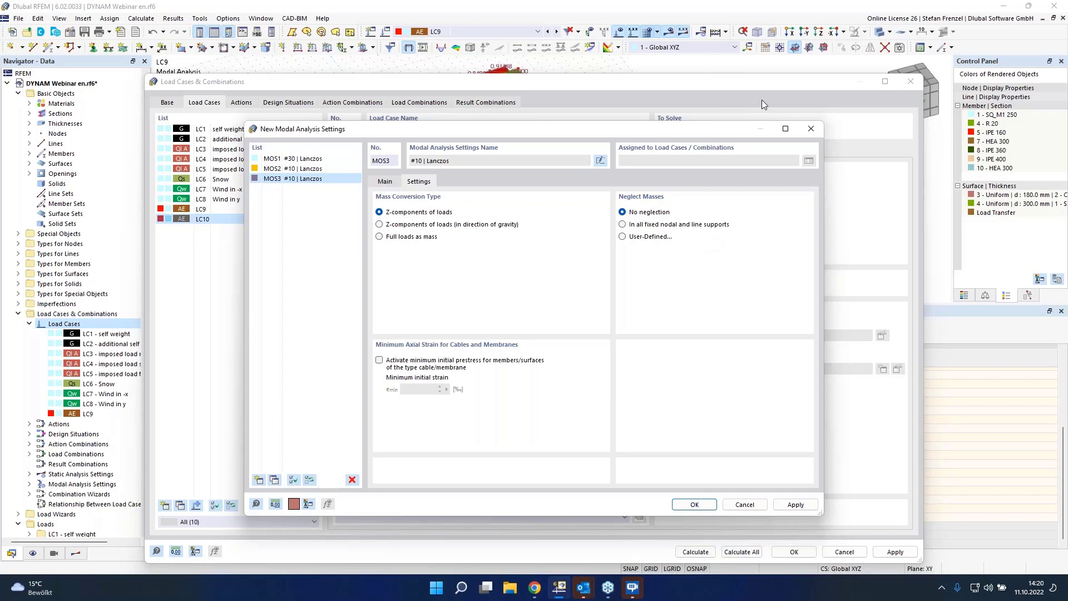
{"action": "left_click", "coordinate": [634, 237]}
{"action": "left_click", "coordinate": [454, 184]}
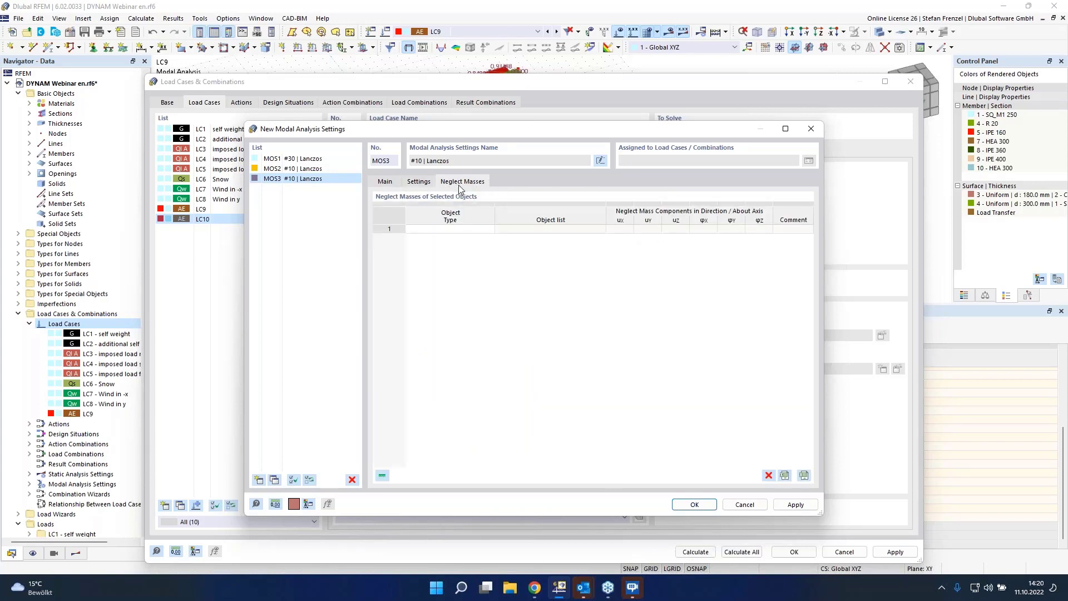
Step: Add a row for neglected masses with object type Member, neglecting all direction and axis components
{"action": "left_click", "coordinate": [464, 230]}
{"action": "left_click", "coordinate": [489, 229]}
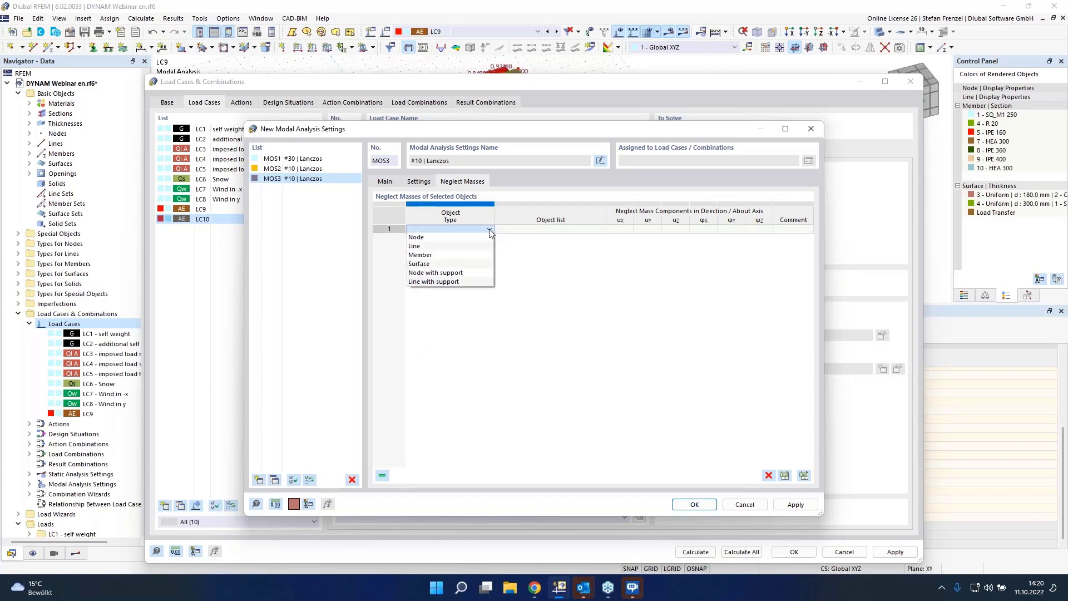
{"action": "left_click", "coordinate": [483, 256]}
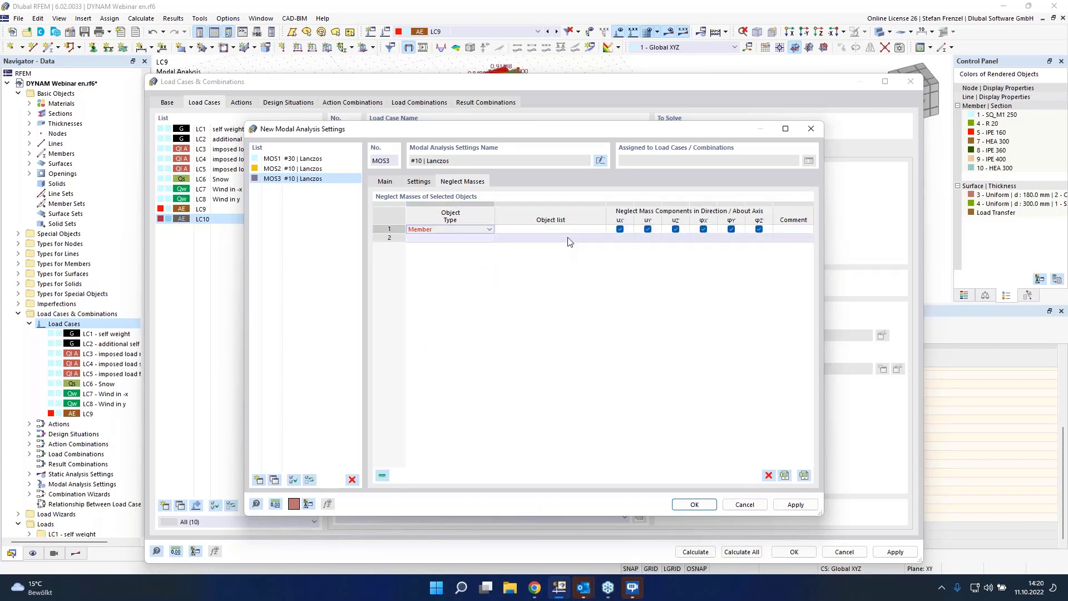
Step: Select members 22-36, 39-43, 45-53, 57 and 58 in the model as the members whose masses are neglected, and confirm
{"action": "left_click", "coordinate": [597, 229]}
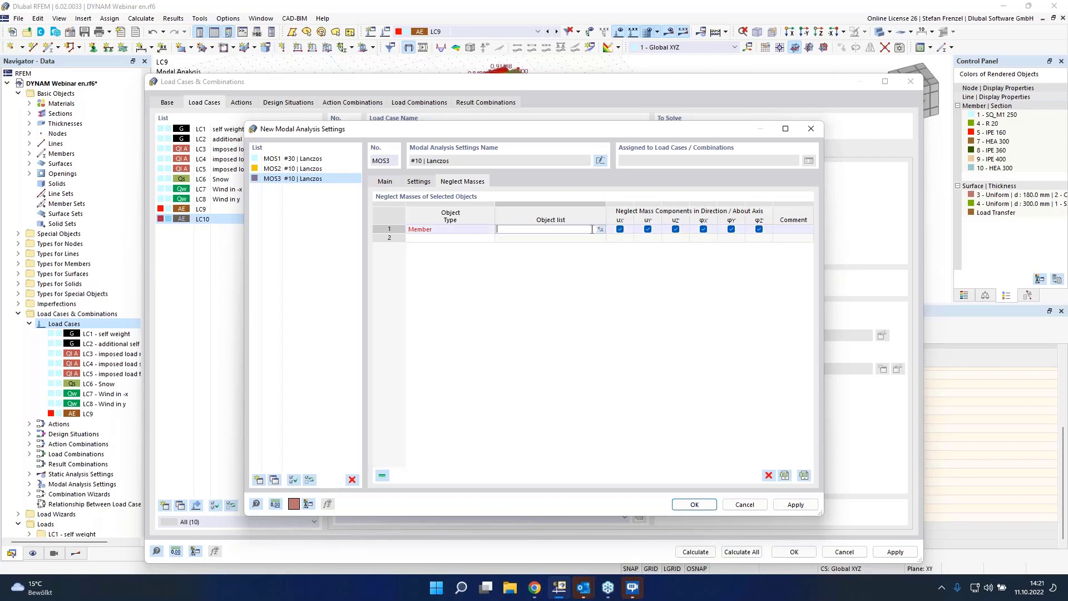
{"action": "left_click", "coordinate": [600, 230]}
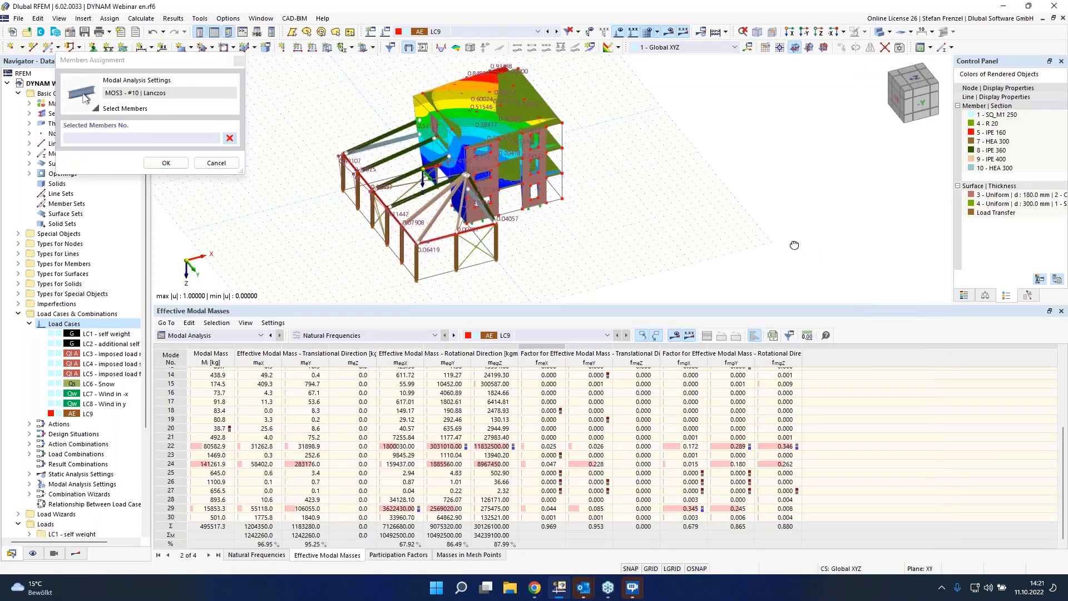
{"action": "middle_click_drag", "start_coordinate": [794, 244], "coordinate": [735, 226], "text": "ctrl"}
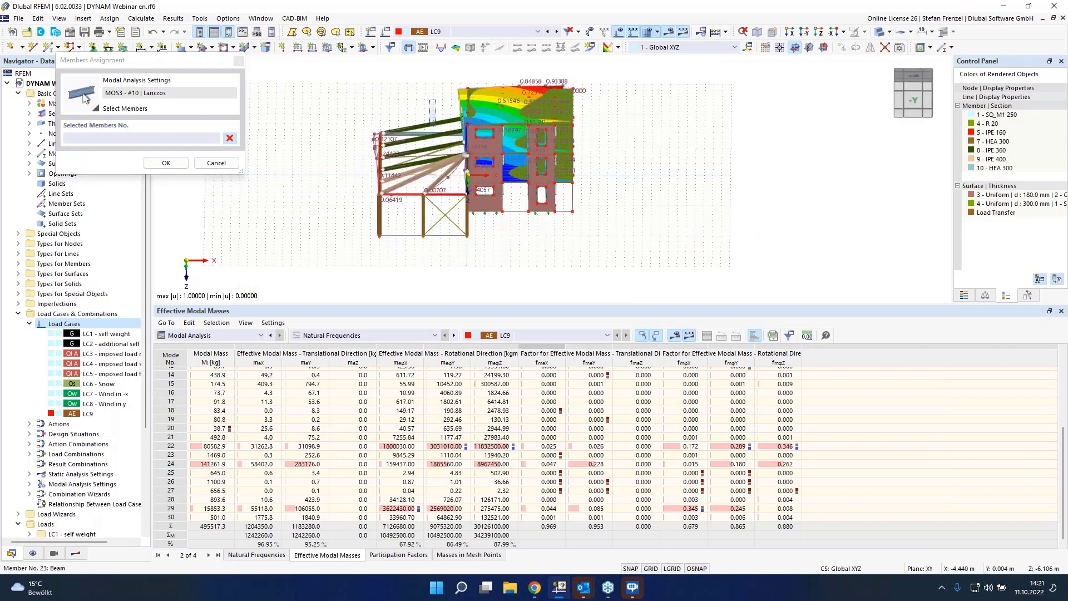
{"action": "left_click_drag", "start_coordinate": [429, 100], "coordinate": [436, 126]}
{"action": "middle_click_drag", "start_coordinate": [435, 125], "coordinate": [448, 191], "text": "ctrl"}
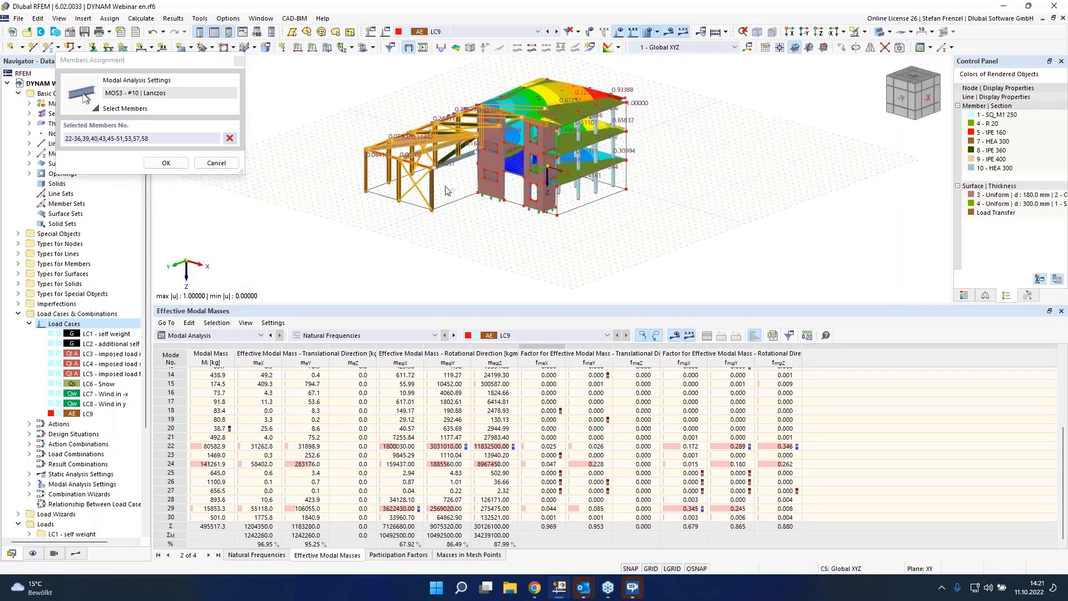
{"action": "scroll", "coordinate": [469, 126], "scroll_direction": "up", "scroll_amount": 5}
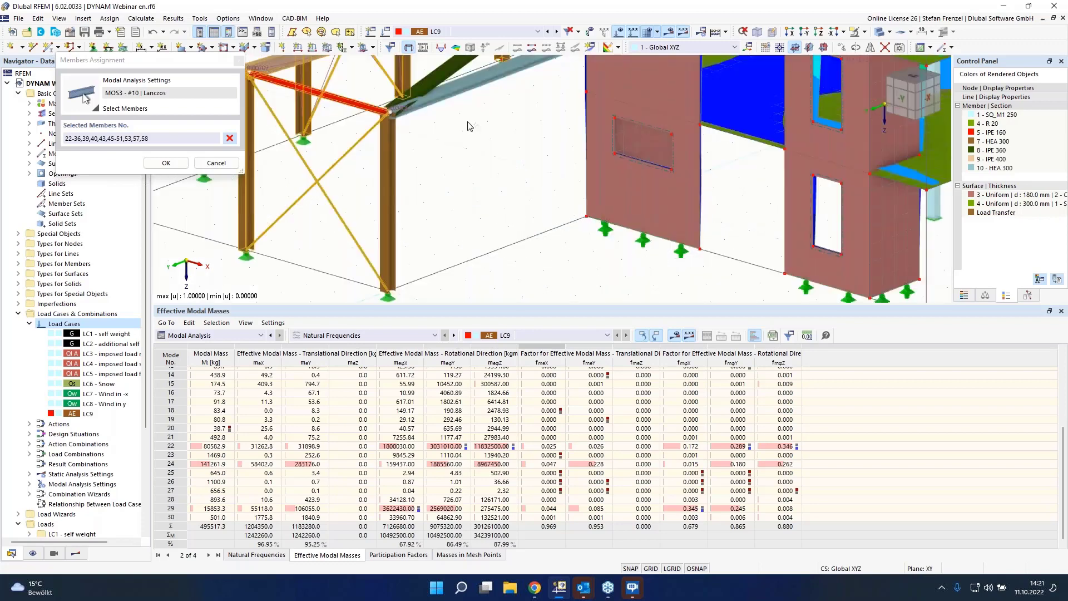
{"action": "left_click", "coordinate": [467, 90]}
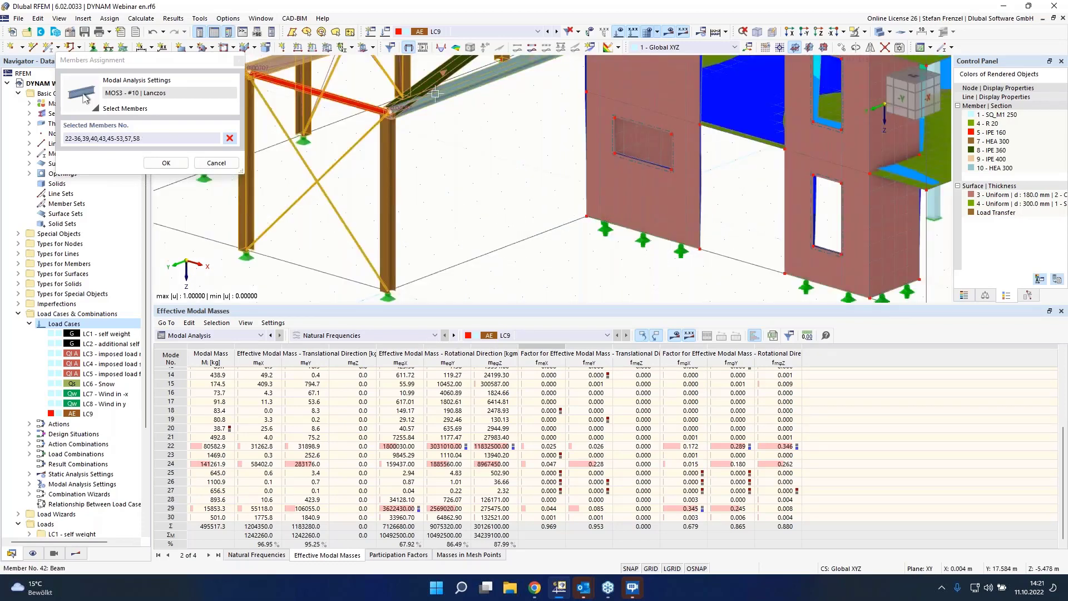
{"action": "left_click", "coordinate": [436, 93]}
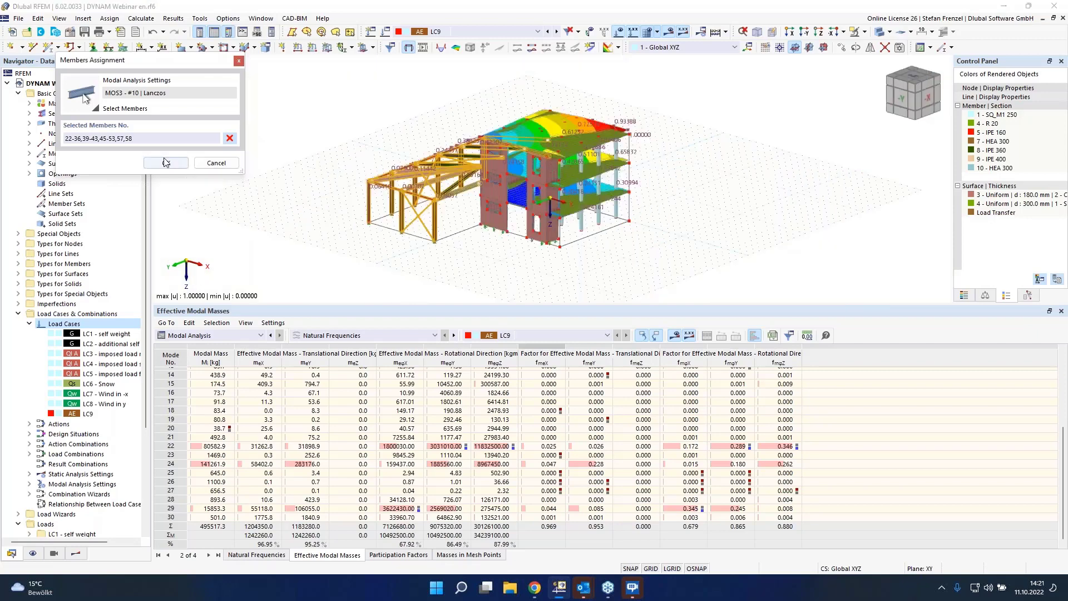
{"action": "left_click", "coordinate": [165, 163]}
{"action": "key", "text": "Return"}
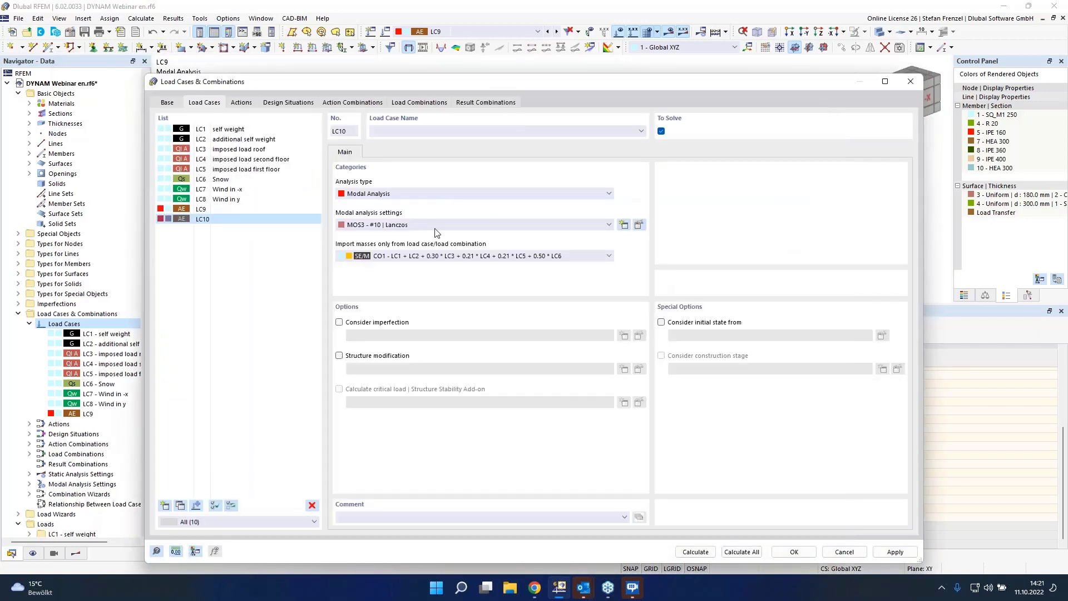
Step: Calculate the load cases and step through modes 1 and 2 in the effective modal masses table of LC10
{"action": "left_click", "coordinate": [692, 553]}
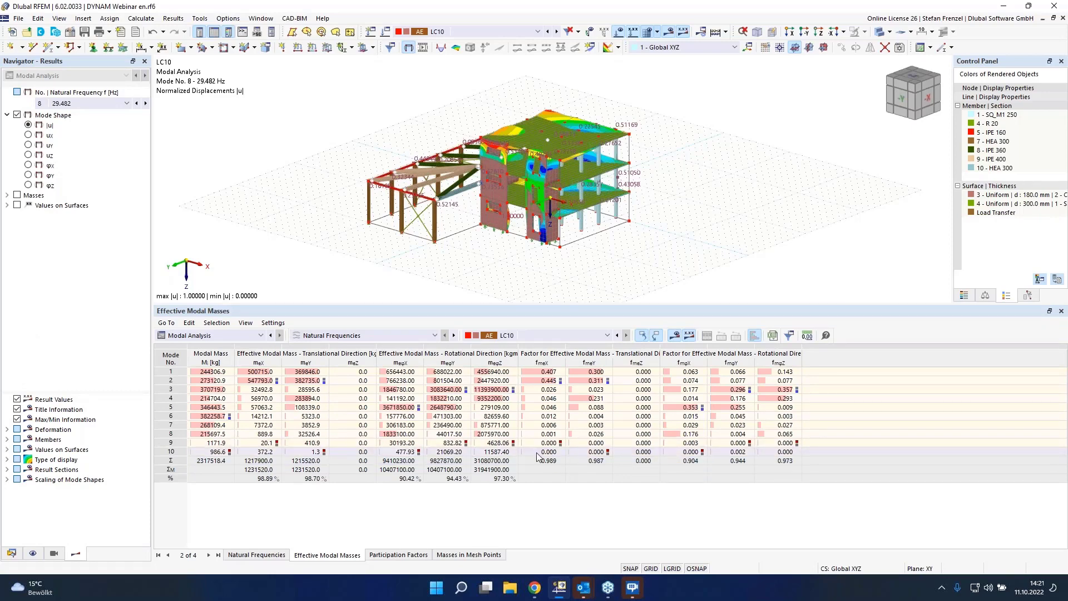
{"action": "left_click", "coordinate": [559, 372]}
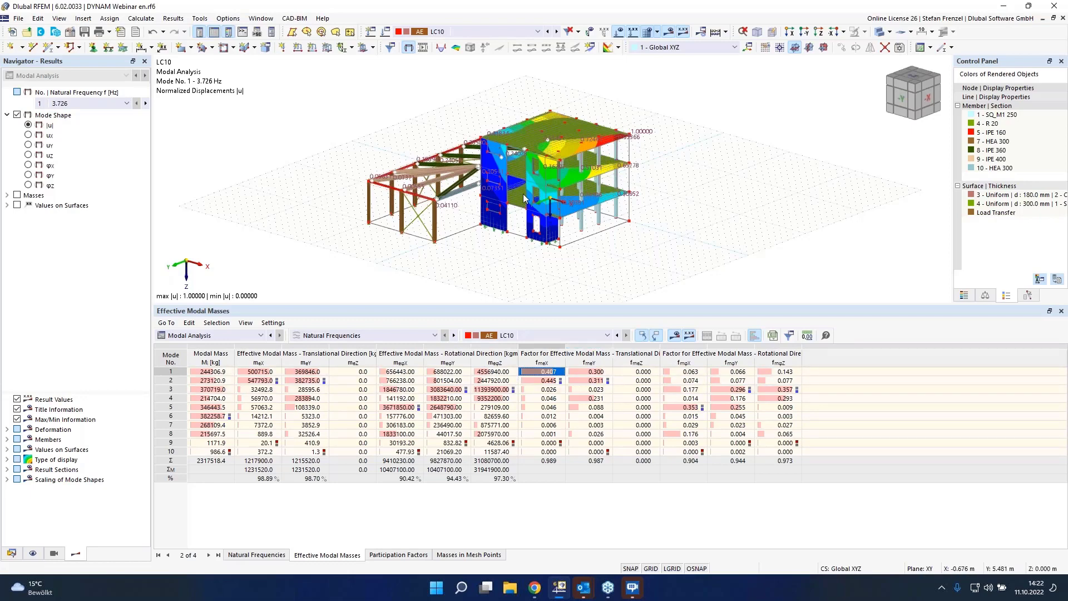
{"action": "key", "text": "Down"}
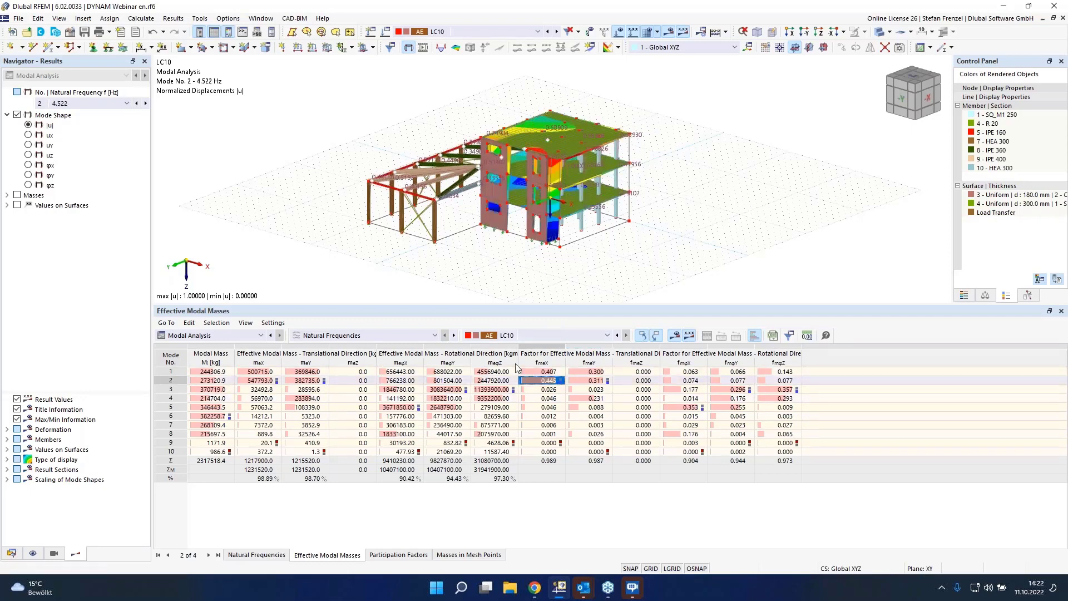
Step: Examine the mode 2 shape of LC10 in the model view
{"action": "middle_click_drag", "start_coordinate": [373, 222], "coordinate": [484, 212], "text": "ctrl"}
{"action": "right_click", "coordinate": [514, 248]}
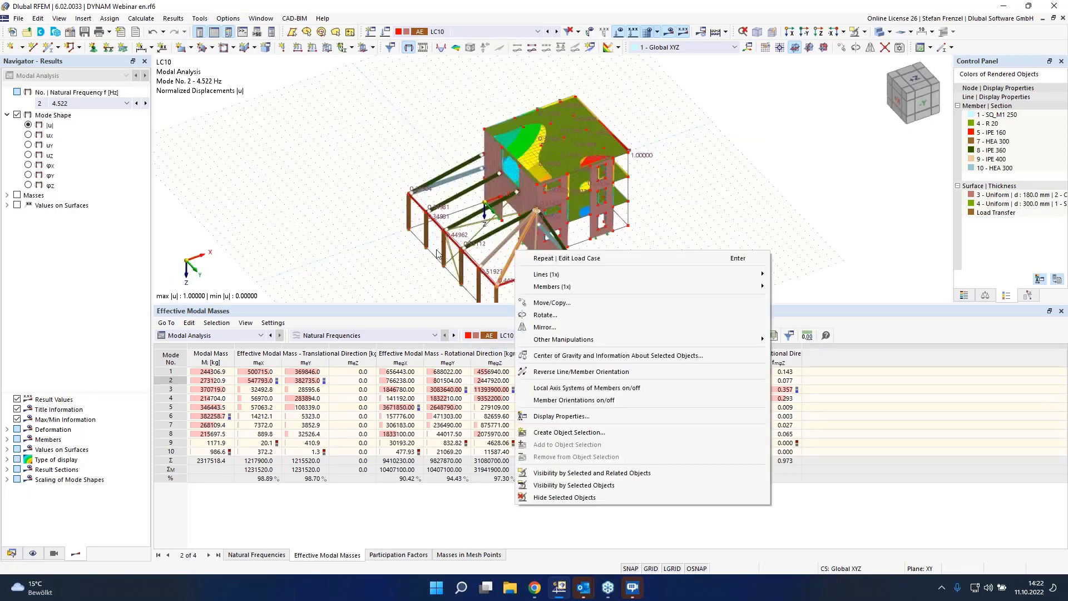
{"action": "left_click", "coordinate": [483, 232]}
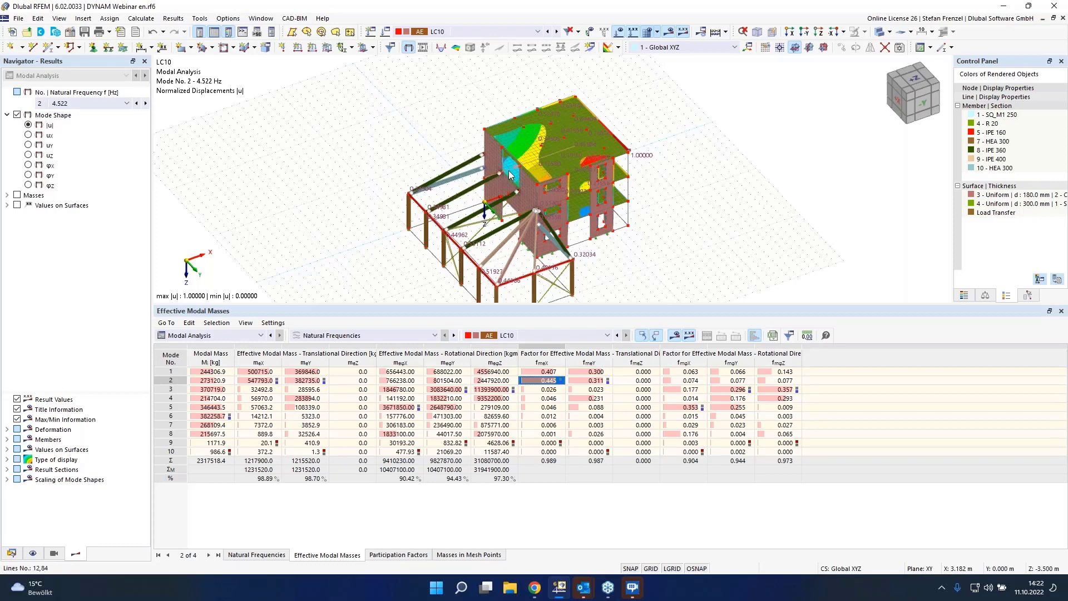
{"action": "mouse_move", "coordinate": [517, 178]}
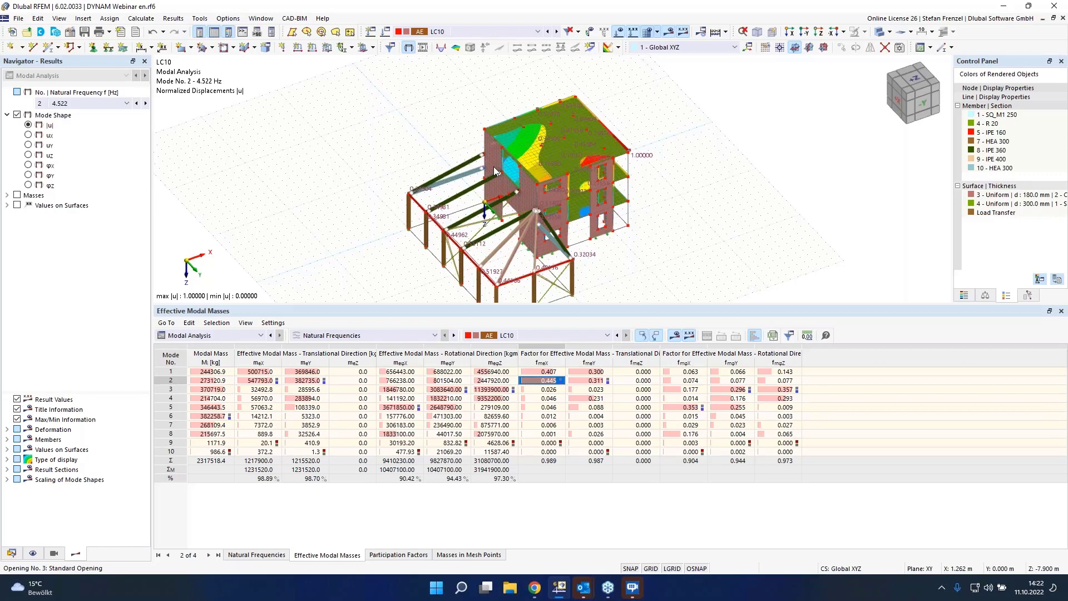
{"action": "mouse_move", "coordinate": [500, 205]}
{"action": "scroll", "coordinate": [413, 103], "scroll_direction": "down", "scroll_amount": 1}
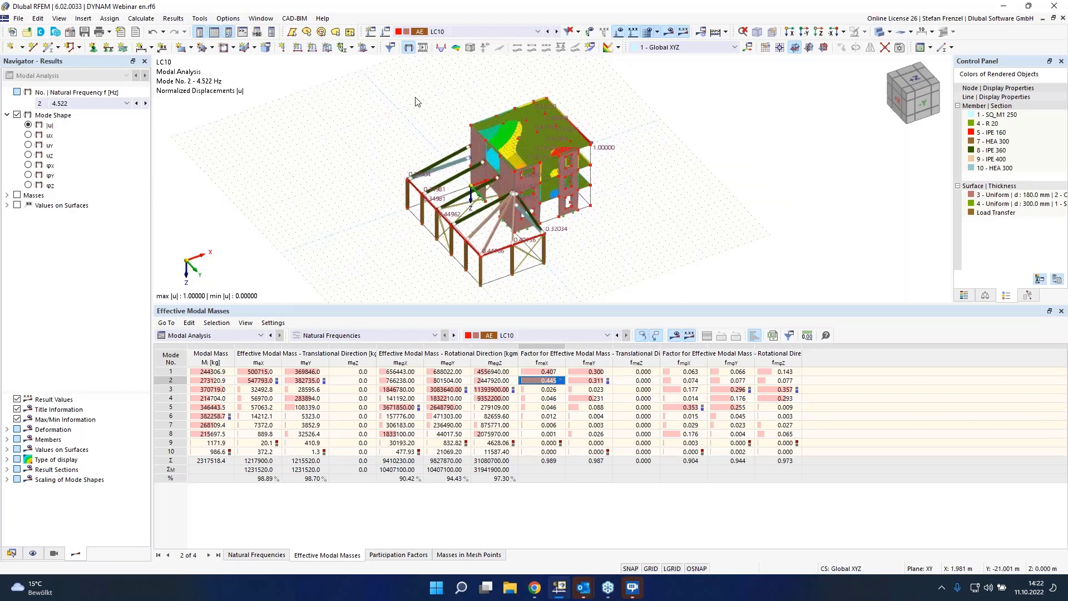
{"action": "scroll", "coordinate": [427, 136], "scroll_direction": "down", "scroll_amount": 1}
{"action": "scroll", "coordinate": [446, 188], "scroll_direction": "up", "scroll_amount": 2}
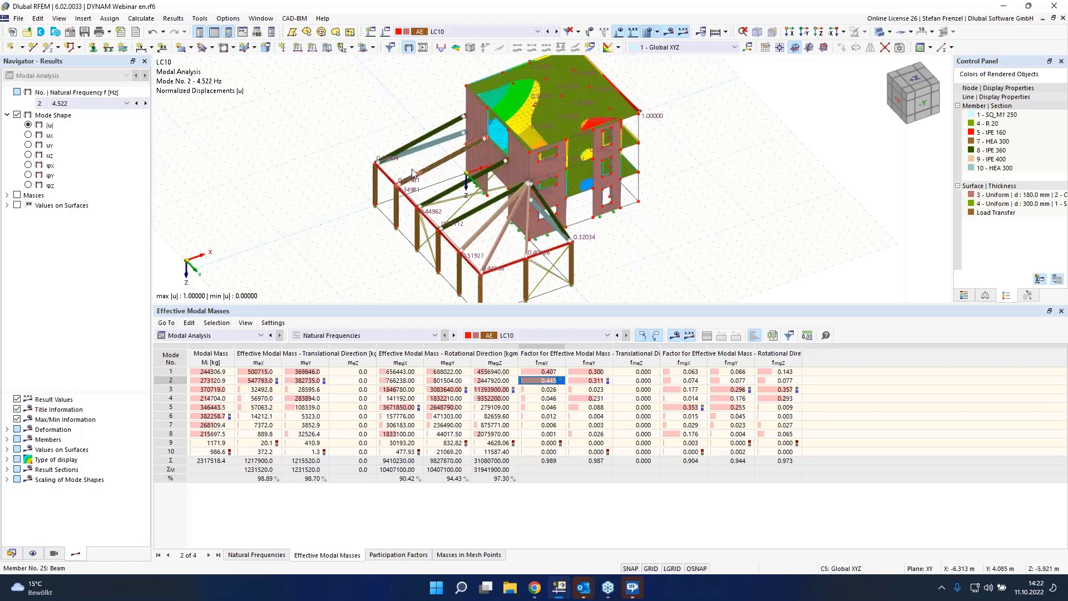
Step: Display the masses of LC10 in the model and inspect how they are distributed on the members and walls
{"action": "left_click", "coordinate": [18, 195]}
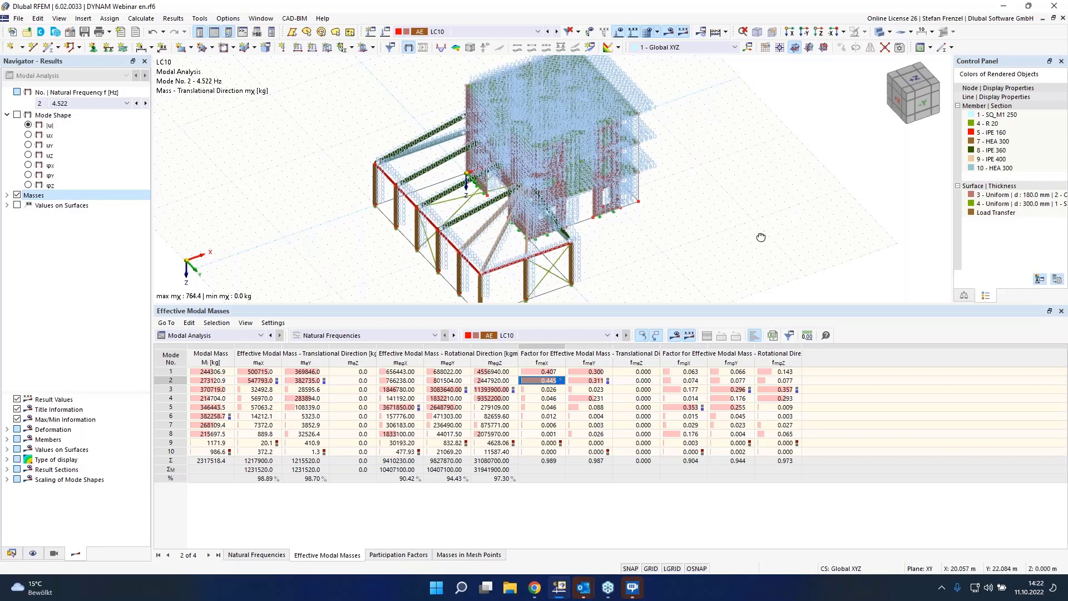
{"action": "middle_click_drag", "start_coordinate": [761, 238], "coordinate": [533, 231], "text": "ctrl"}
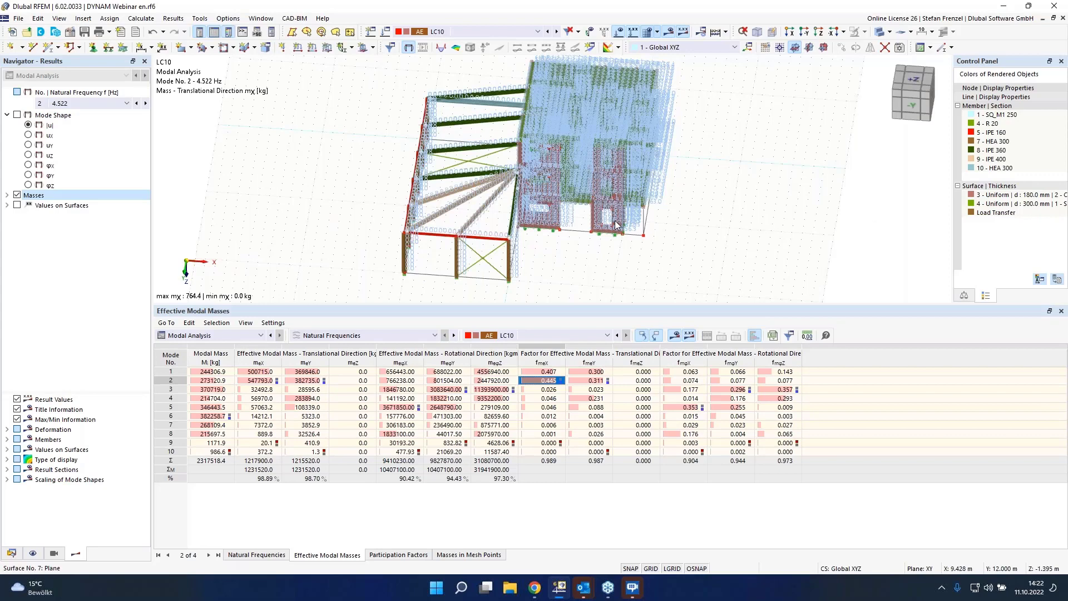
{"action": "scroll", "coordinate": [561, 231], "scroll_direction": "up", "scroll_amount": 5}
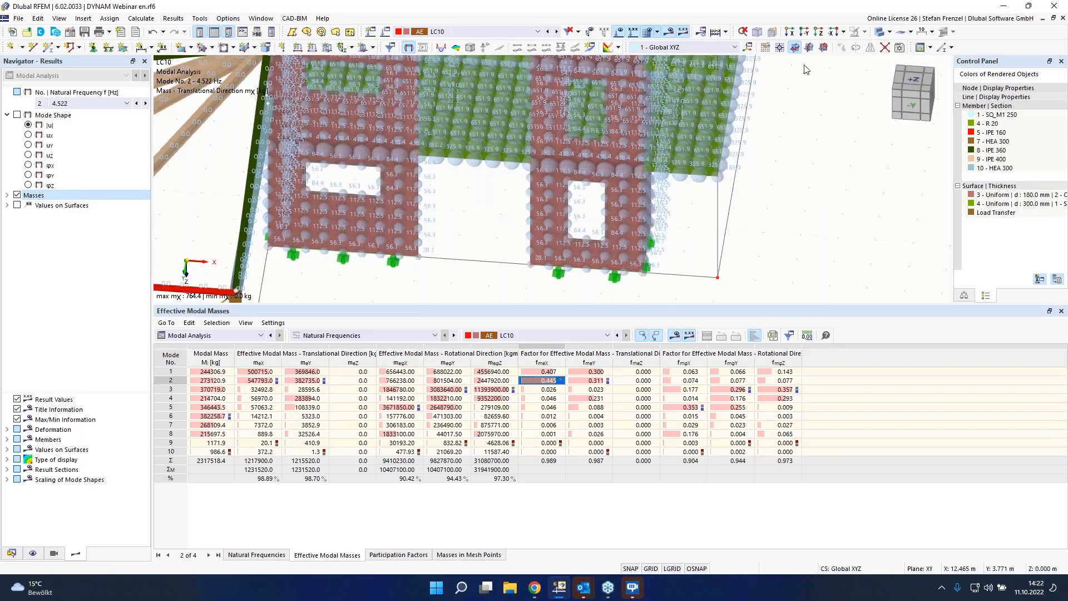
{"action": "left_click", "coordinate": [879, 32]}
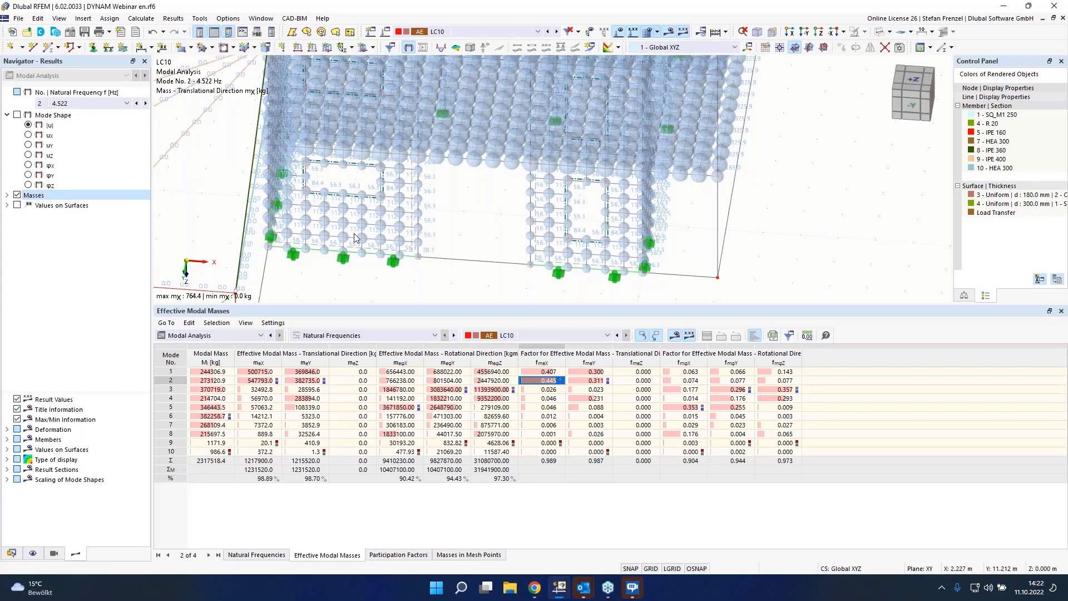
{"action": "scroll", "coordinate": [354, 237], "scroll_direction": "up", "scroll_amount": 5}
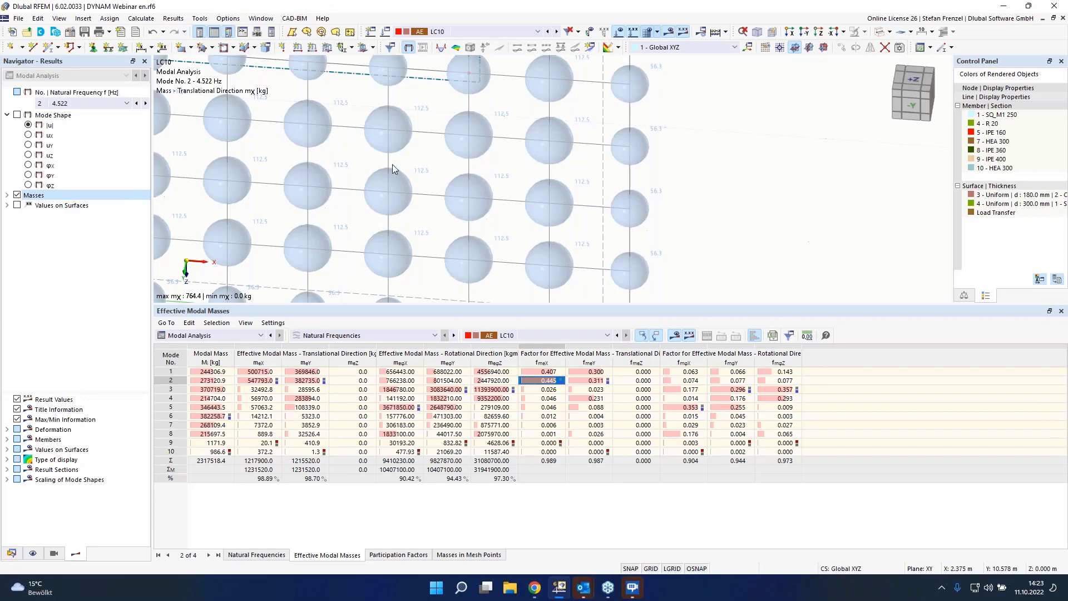
{"action": "scroll", "coordinate": [419, 132], "scroll_direction": "down", "scroll_amount": 5}
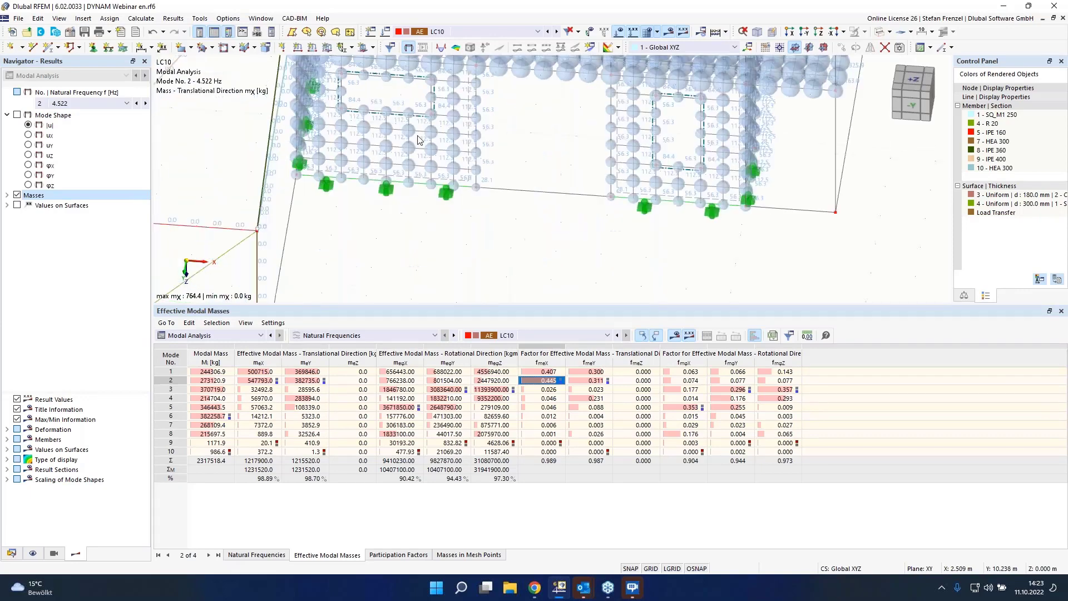
{"action": "scroll", "coordinate": [419, 146], "scroll_direction": "down", "scroll_amount": 2}
{"action": "scroll", "coordinate": [421, 155], "scroll_direction": "down", "scroll_amount": 2}
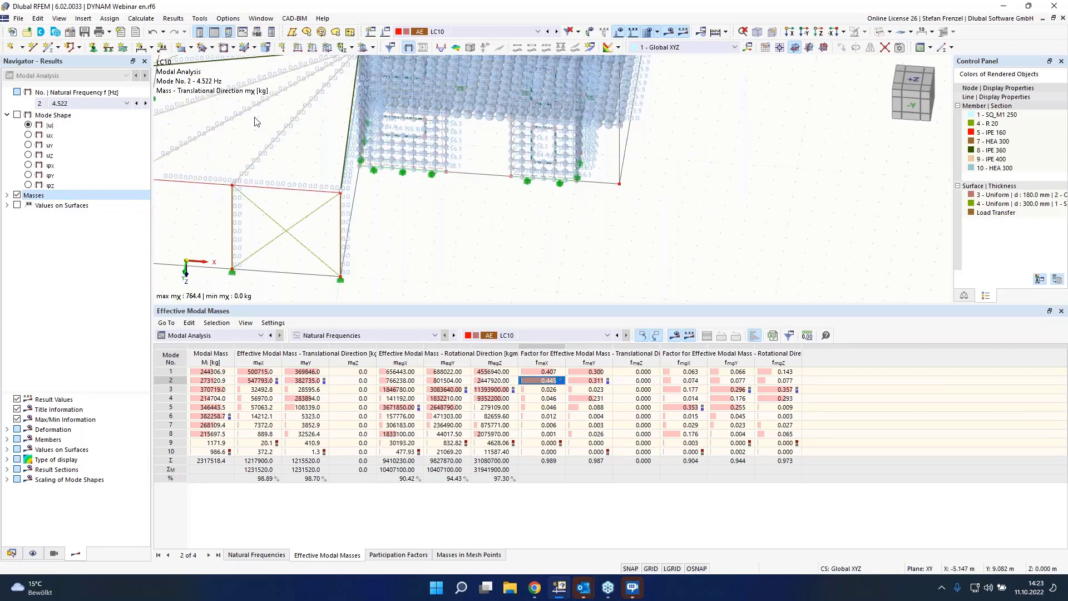
{"action": "scroll", "coordinate": [213, 124], "scroll_direction": "up", "scroll_amount": 2}
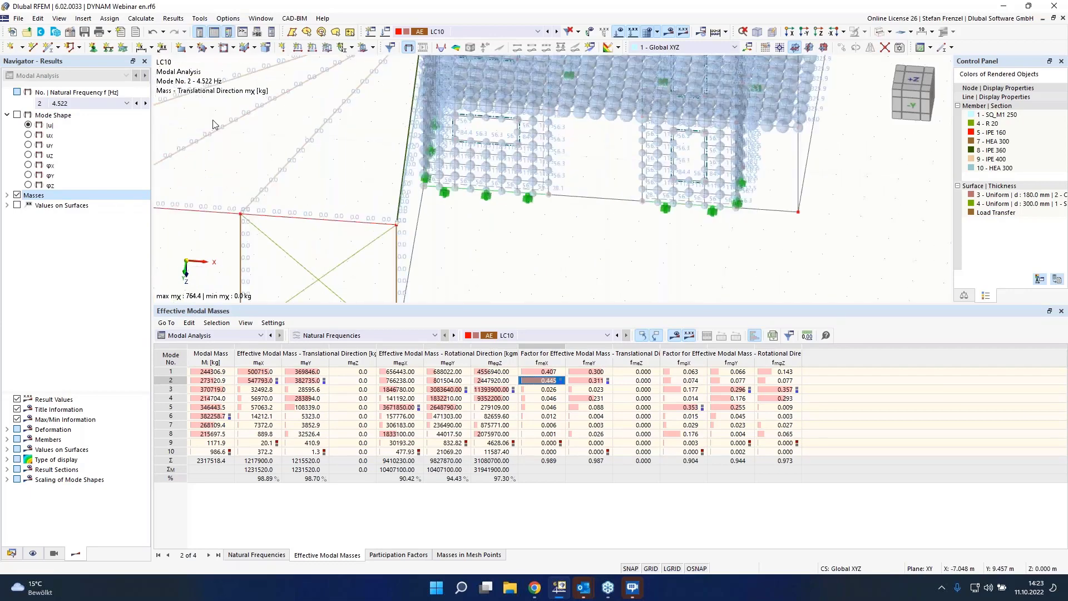
{"action": "scroll", "coordinate": [213, 125], "scroll_direction": "up", "scroll_amount": 3}
{"action": "scroll", "coordinate": [311, 114], "scroll_direction": "down", "scroll_amount": 2}
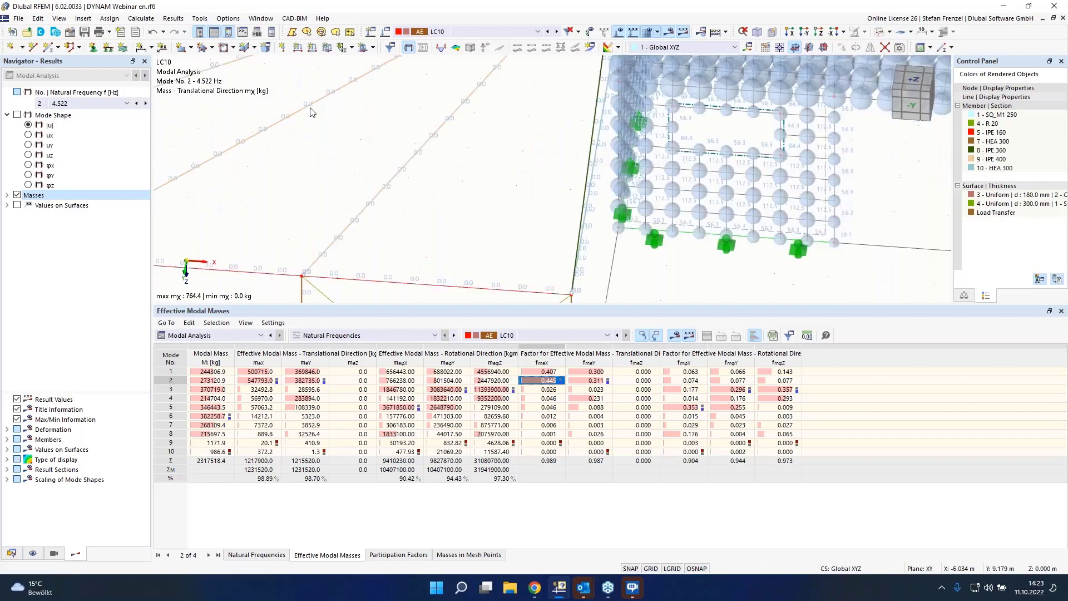
{"action": "scroll", "coordinate": [404, 191], "scroll_direction": "down", "scroll_amount": 2}
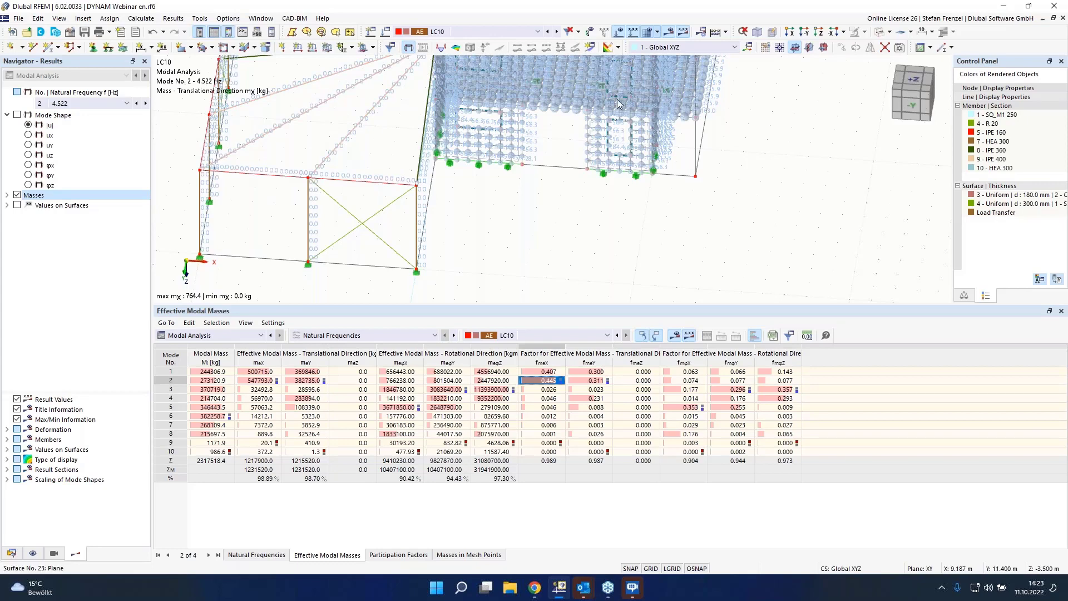
{"action": "scroll", "coordinate": [618, 104], "scroll_direction": "down", "scroll_amount": 5}
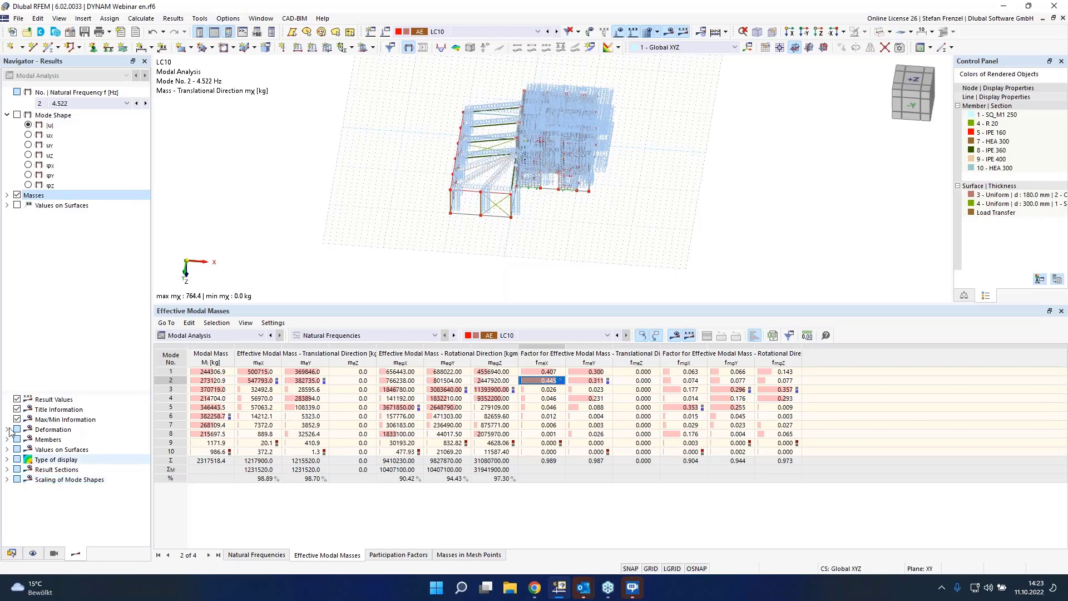
Step: Switch back to displaying the mode shape and scale mode shapes from the mass matrix
{"action": "left_click", "coordinate": [17, 119]}
{"action": "left_click", "coordinate": [17, 115]}
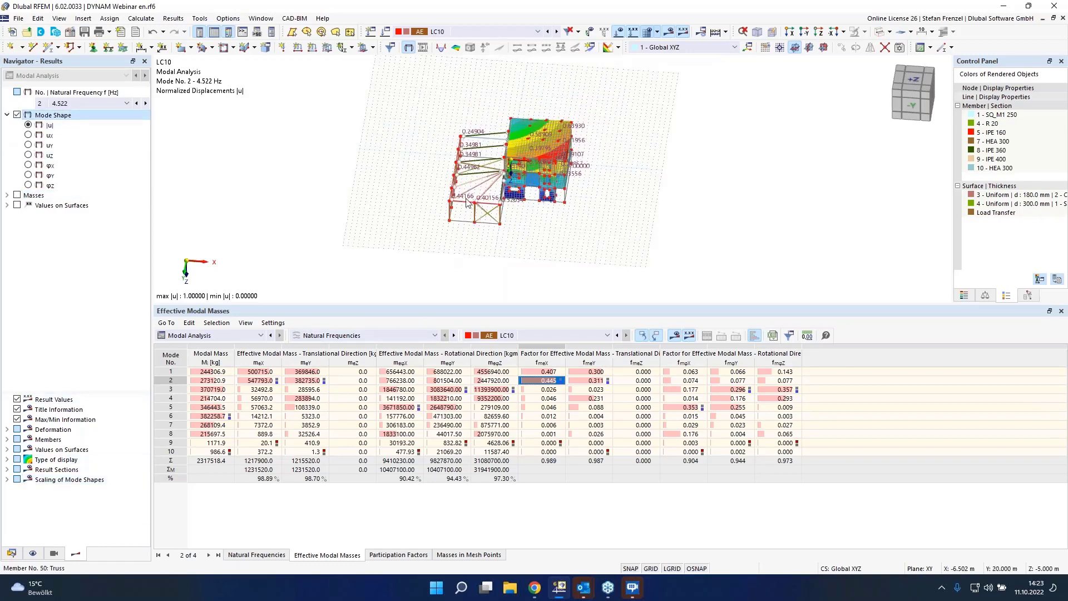
{"action": "scroll", "coordinate": [466, 203], "scroll_direction": "up", "scroll_amount": 3}
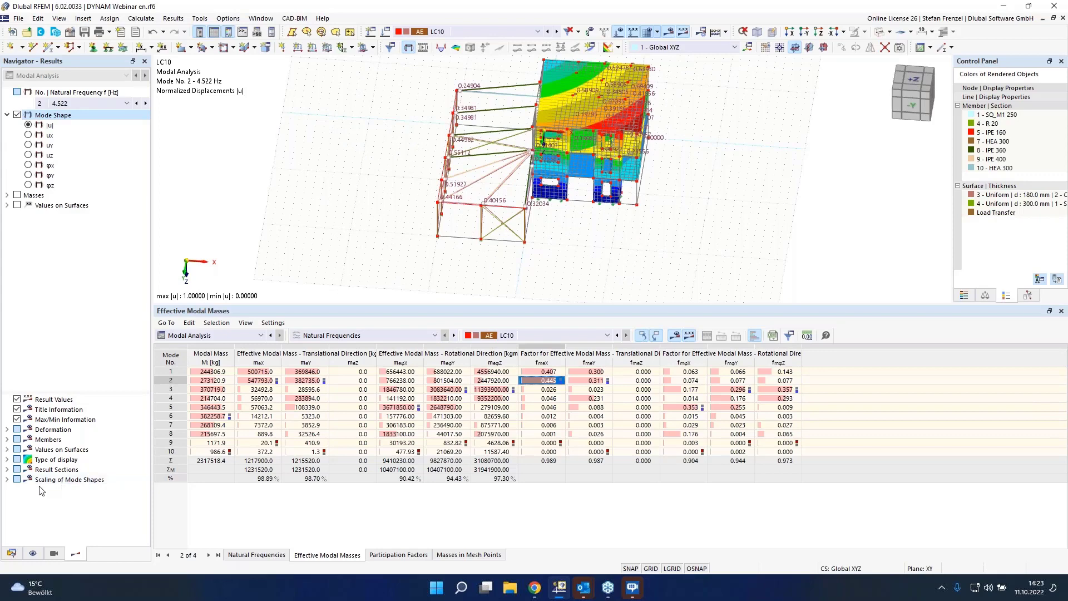
{"action": "left_click", "coordinate": [7, 480]}
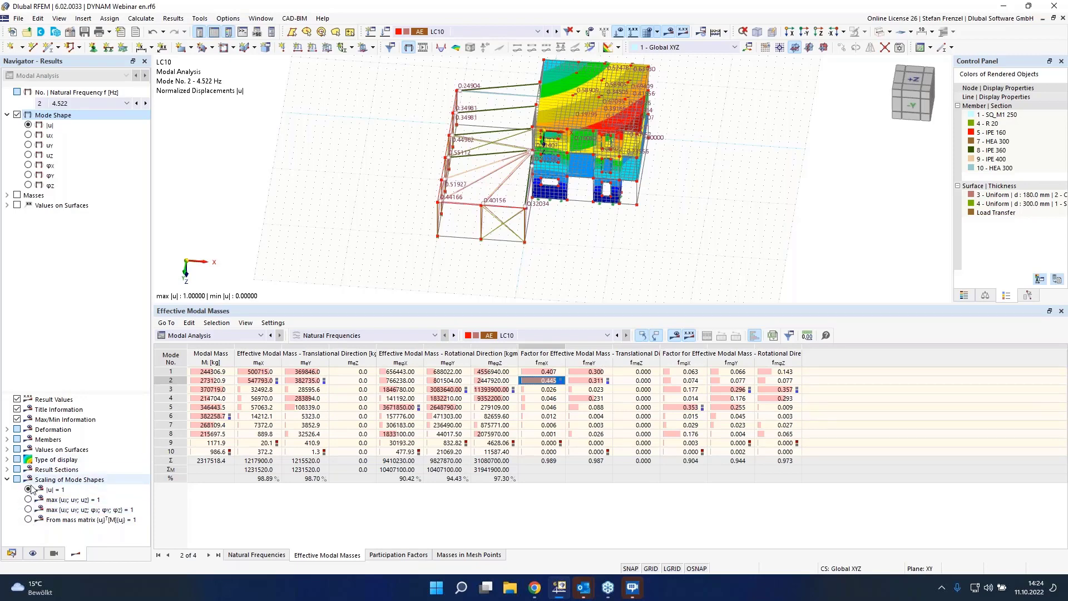
{"action": "left_click", "coordinate": [28, 519]}
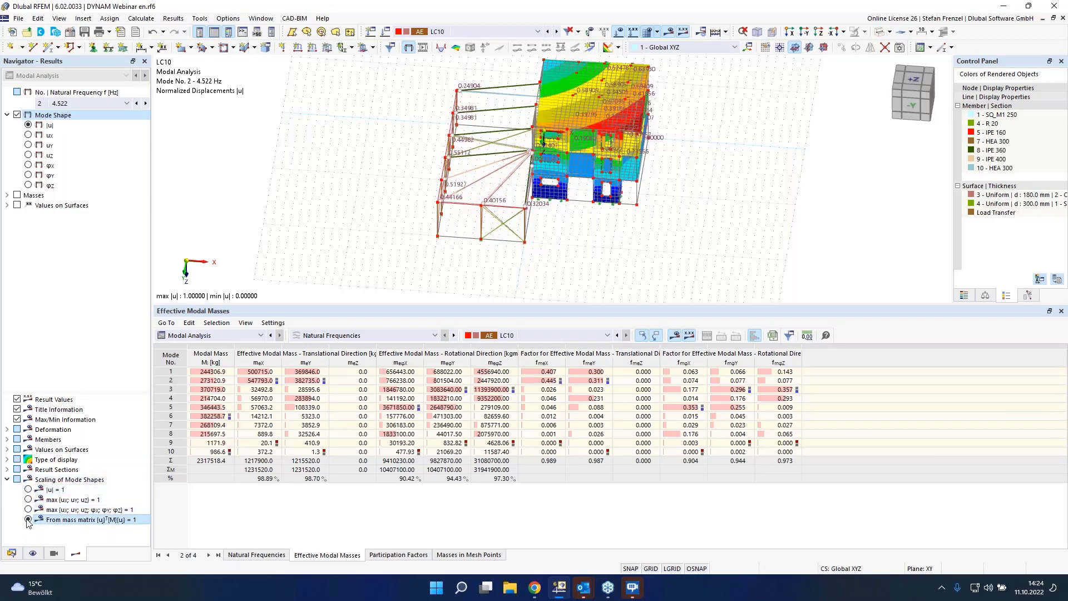
Step: Set the mode shape scaling back to |u| = 1 and rotate the model to inspect mode 2 of LC10
{"action": "left_click", "coordinate": [27, 520]}
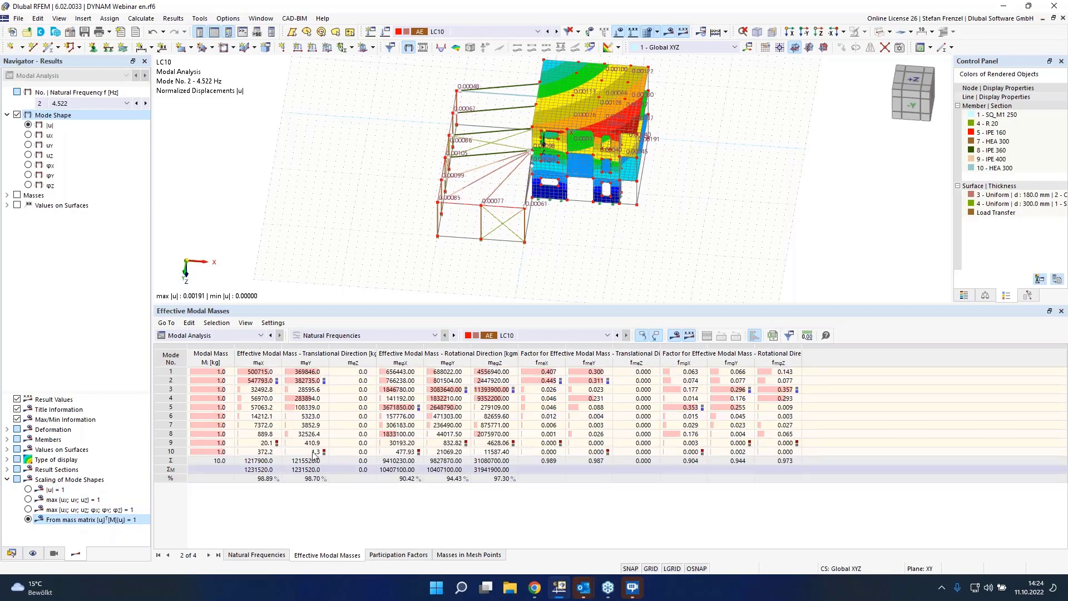
{"action": "left_click", "coordinate": [28, 490]}
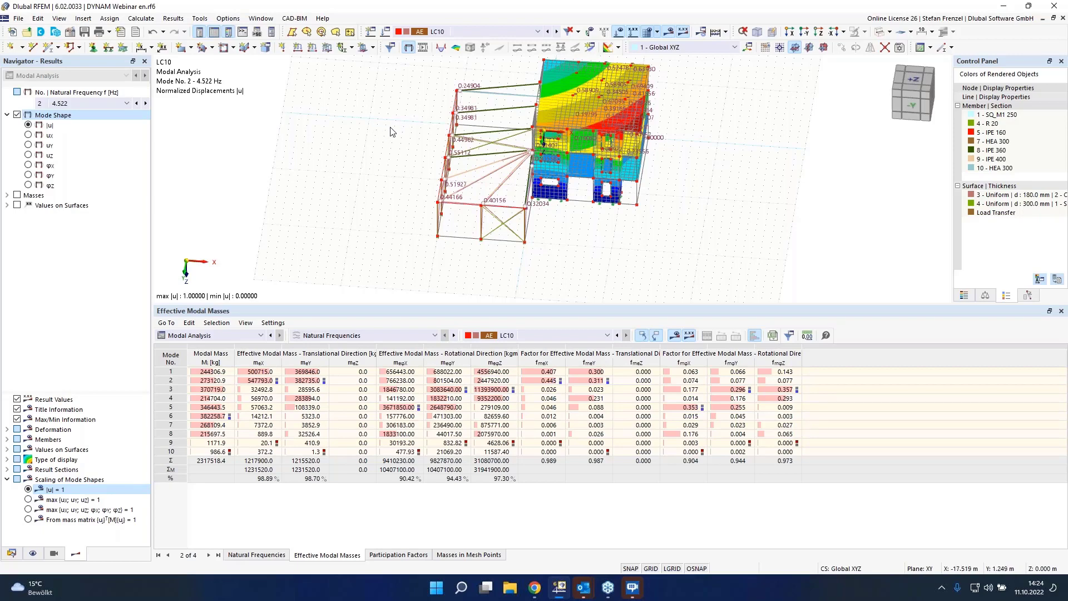
{"action": "scroll", "coordinate": [392, 132], "scroll_direction": "down", "scroll_amount": 3}
{"action": "scroll", "coordinate": [453, 87], "scroll_direction": "up", "scroll_amount": 2}
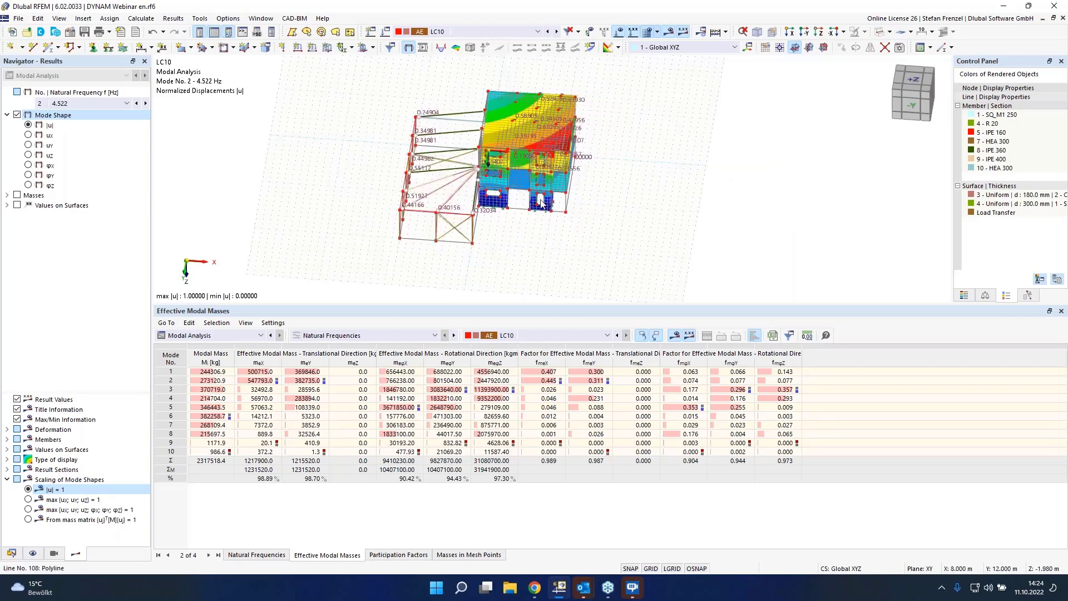
{"action": "middle_click_drag", "start_coordinate": [702, 223], "coordinate": [515, 208]}
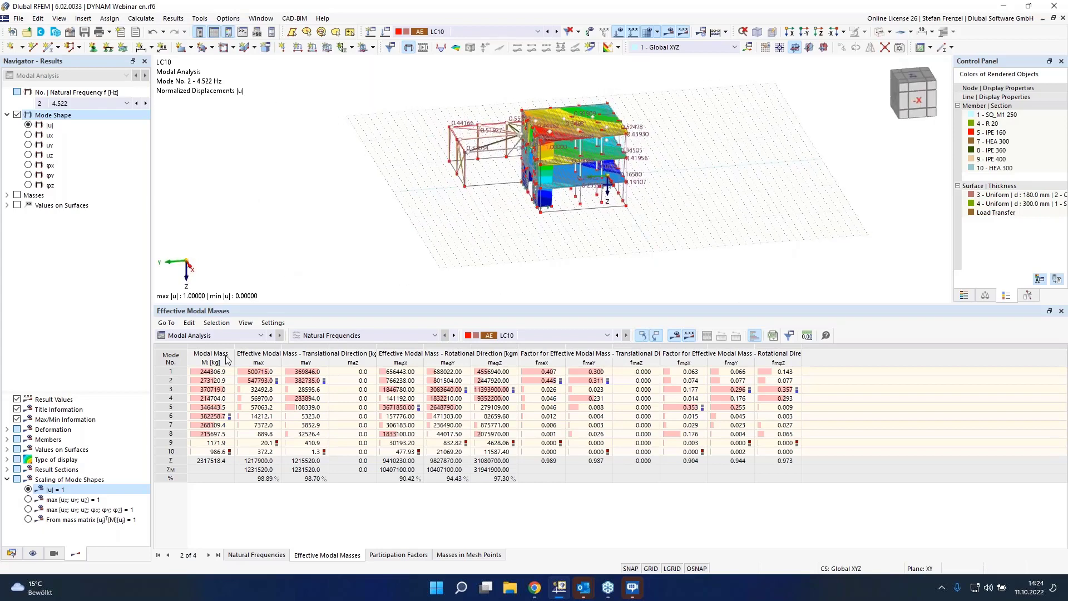
{"action": "left_click", "coordinate": [187, 417]}
{"action": "left_click_drag", "start_coordinate": [391, 307], "coordinate": [391, 355]}
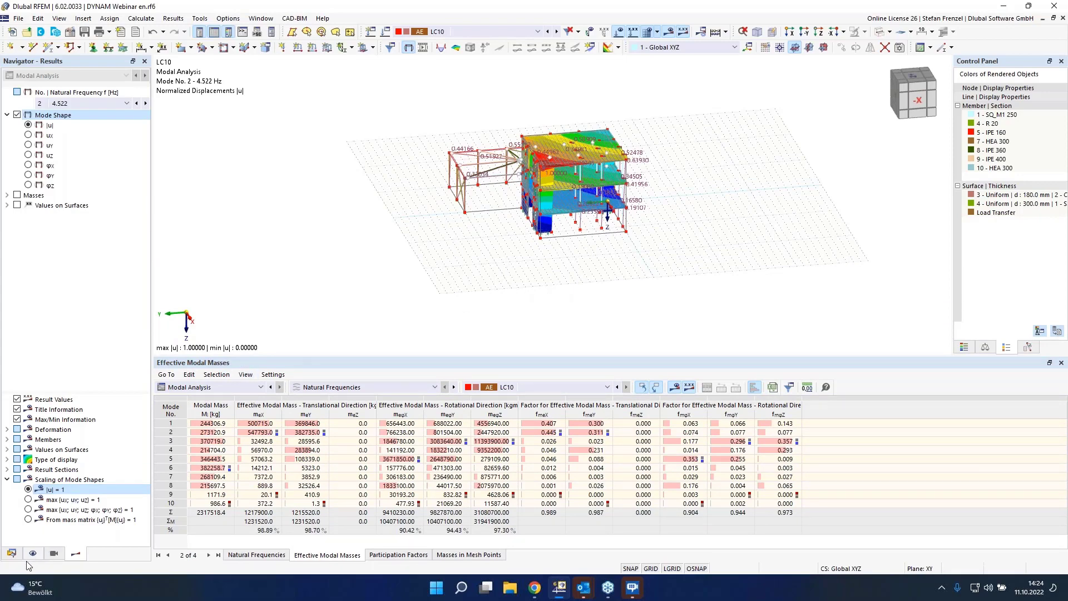
Step: Activate the Response Spectrum Analysis add-on in the model's base data, with EN 1998 | DIN 2021-07 as the dynamic standard
{"action": "left_click", "coordinate": [11, 553]}
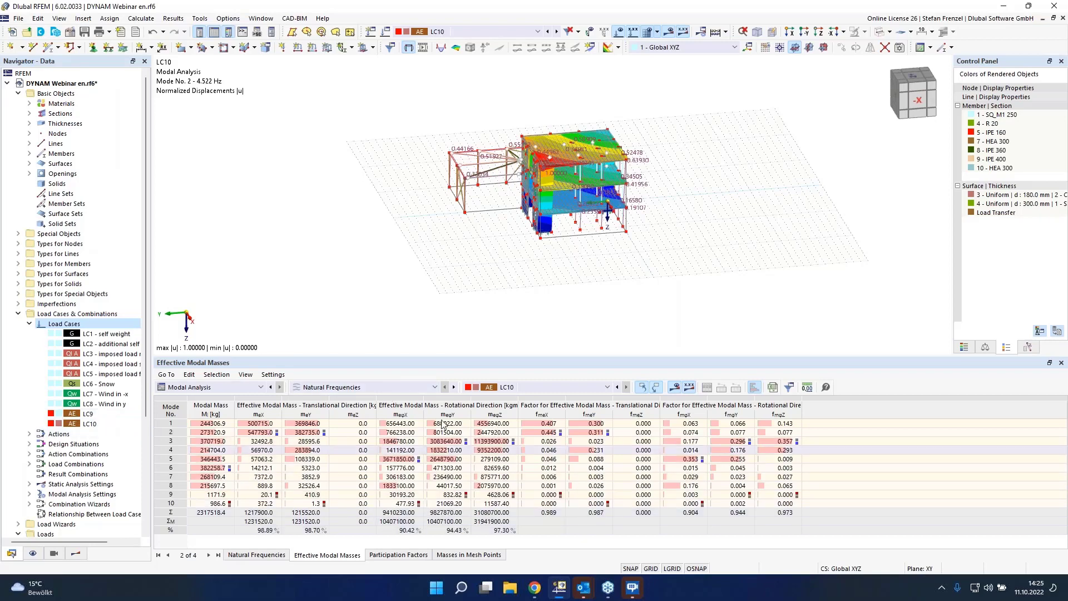
{"action": "right_click", "coordinate": [45, 83]}
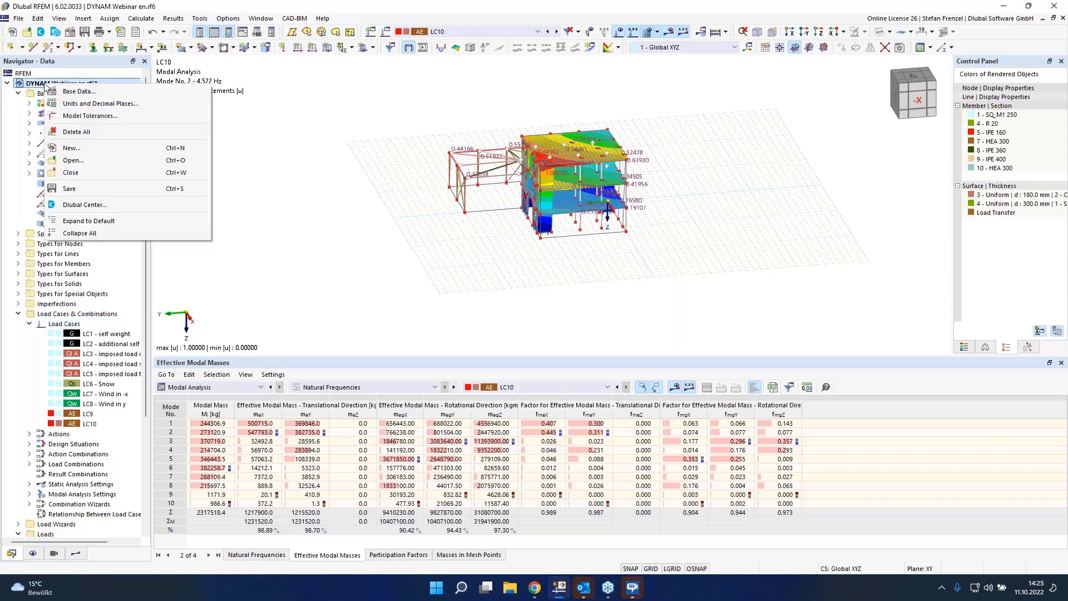
{"action": "left_click", "coordinate": [81, 92]}
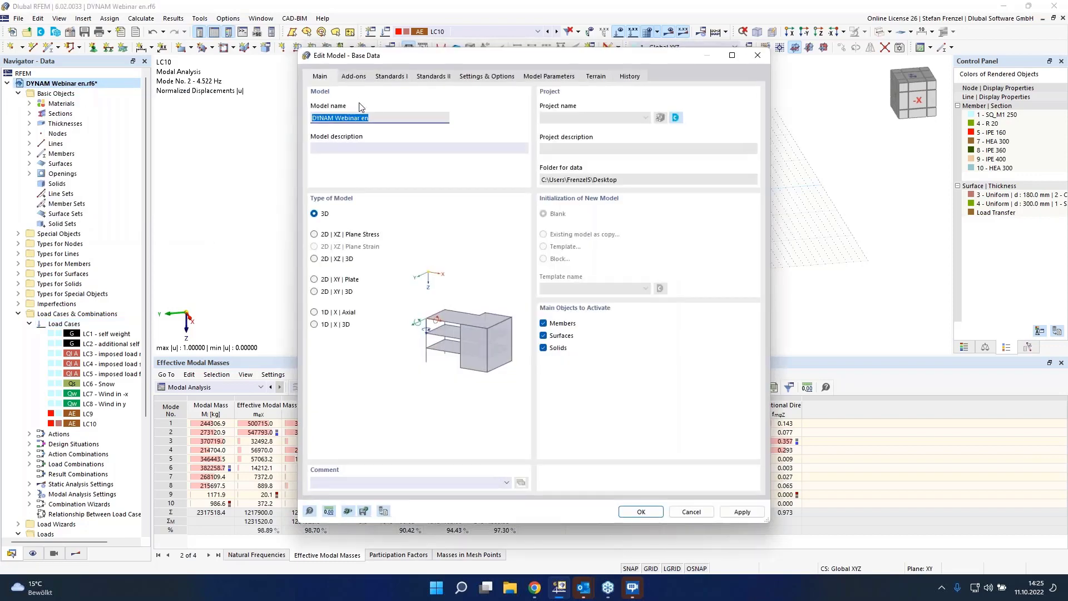
{"action": "left_click", "coordinate": [353, 77]}
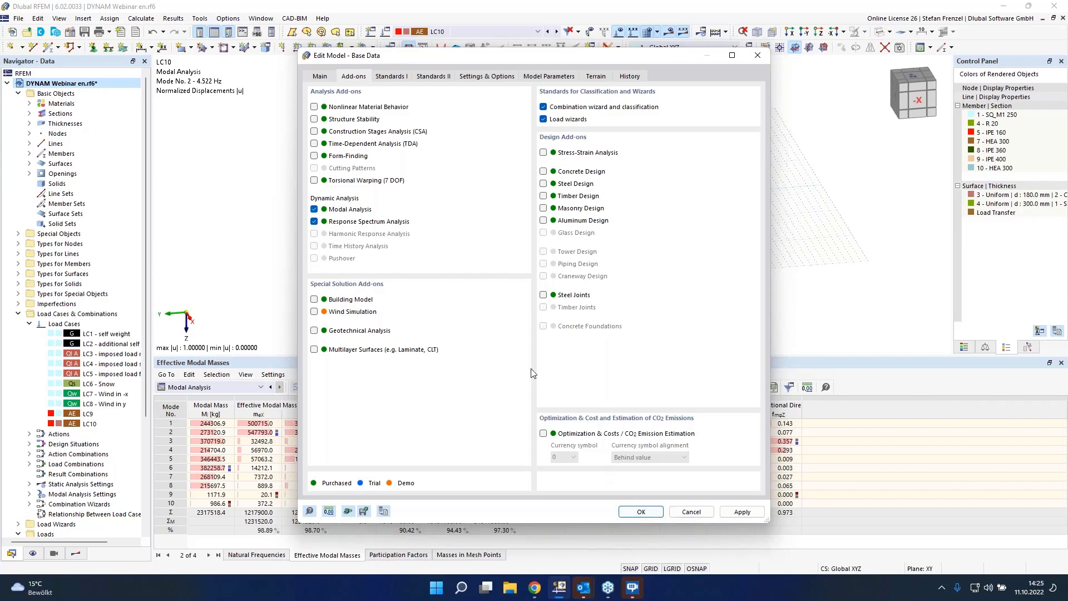
{"action": "left_click", "coordinate": [404, 76]}
{"action": "left_click", "coordinate": [425, 78]}
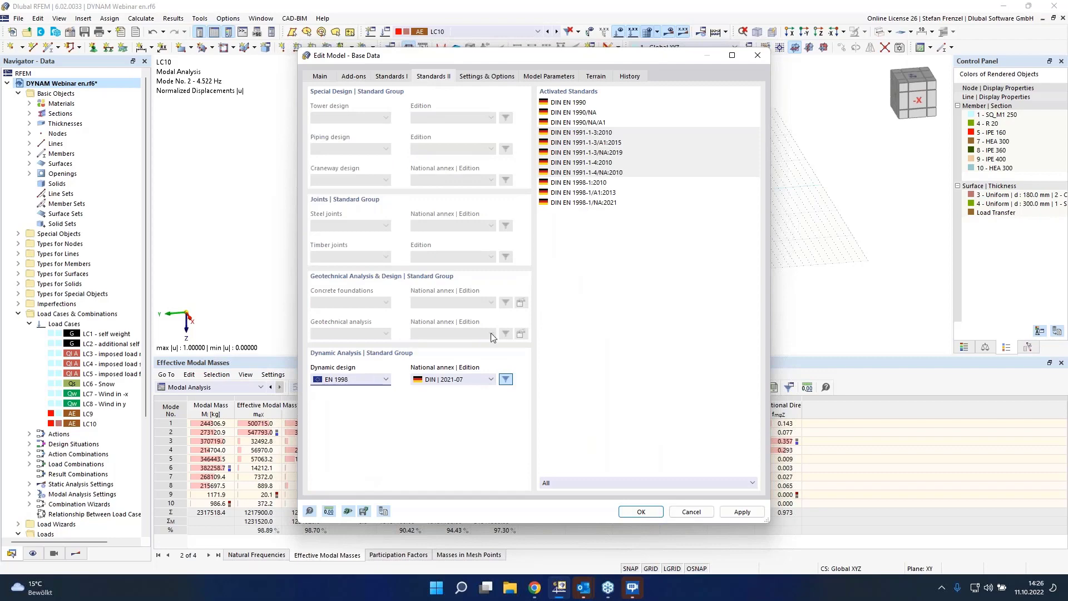
{"action": "left_click", "coordinate": [647, 513]}
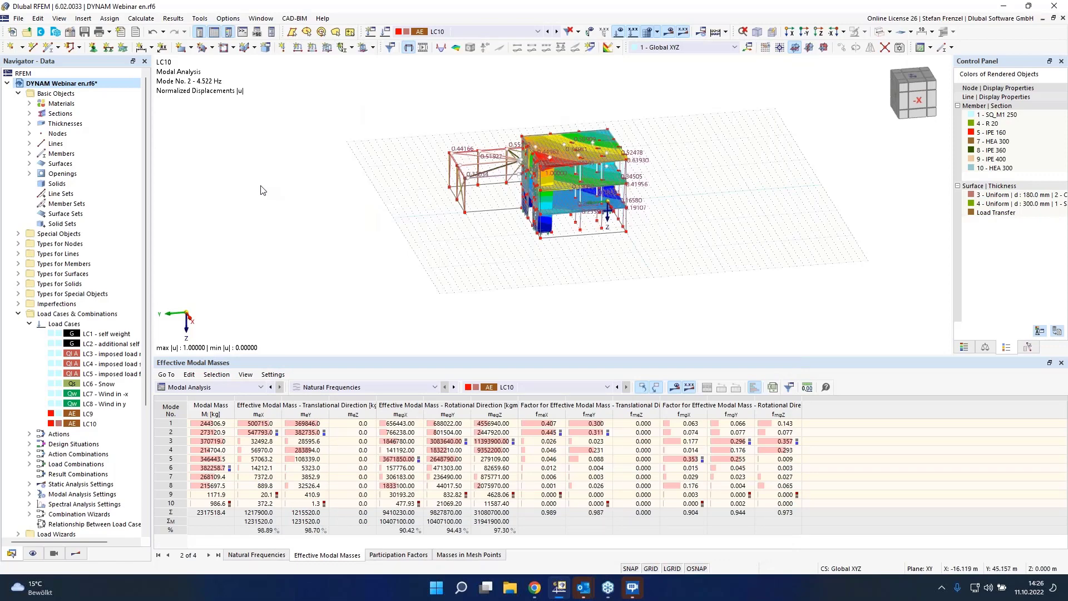
Step: Create load case LC11 as a Response Spectrum Analysis importing the modal analysis from LC10
{"action": "right_click", "coordinate": [82, 324]}
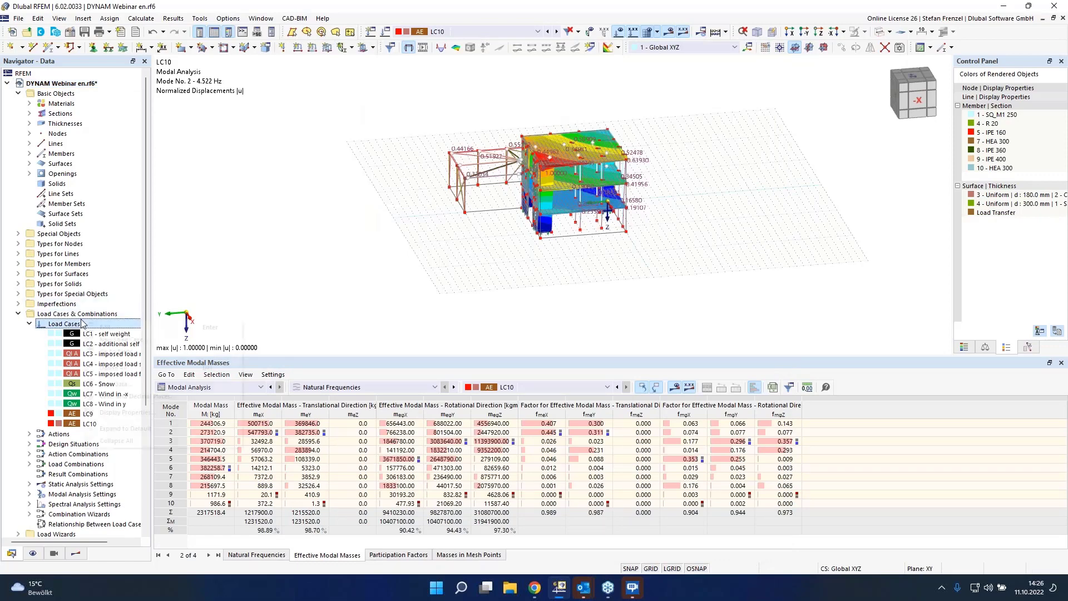
{"action": "left_click", "coordinate": [97, 328]}
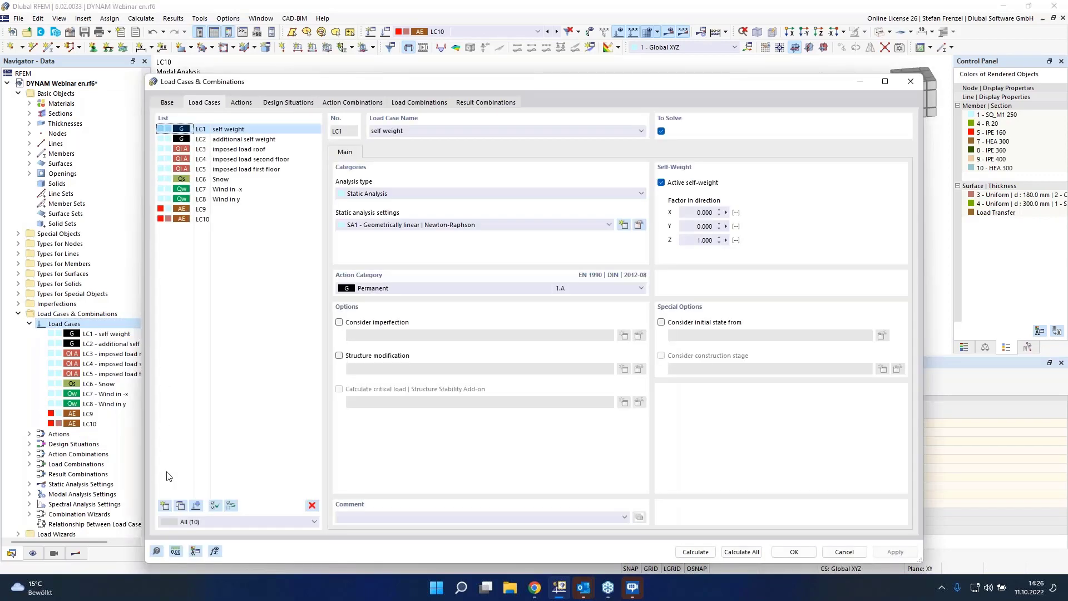
{"action": "left_click", "coordinate": [165, 506]}
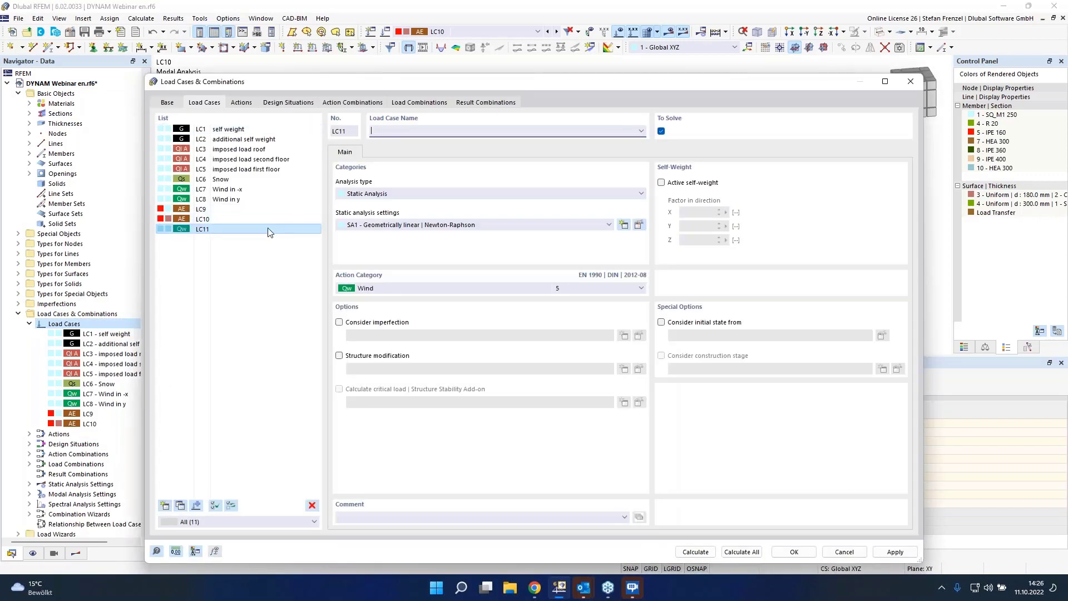
{"action": "left_click", "coordinate": [436, 194]}
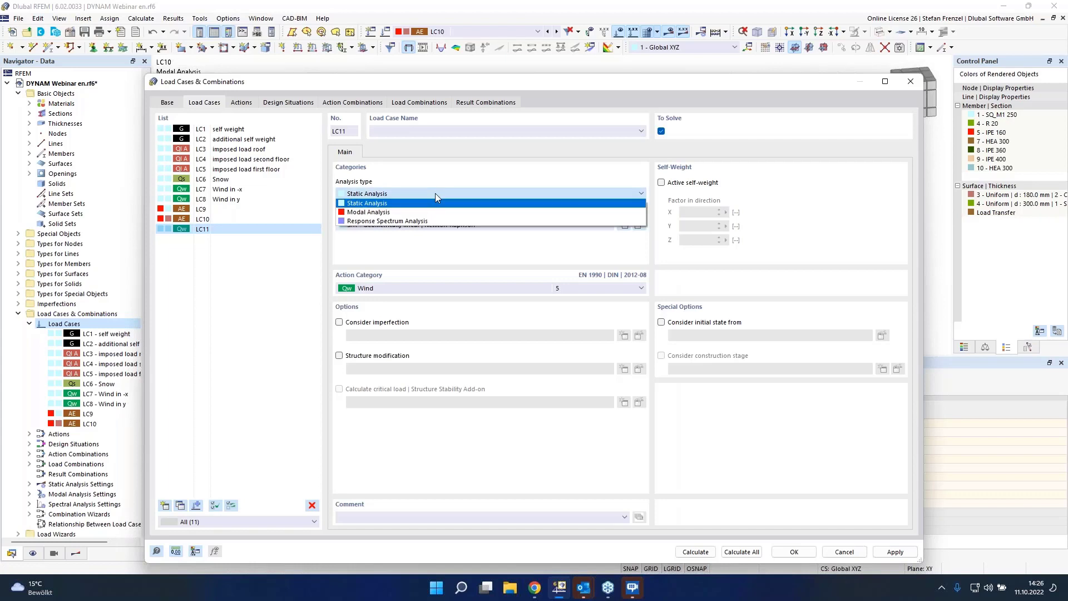
{"action": "left_click", "coordinate": [420, 221]}
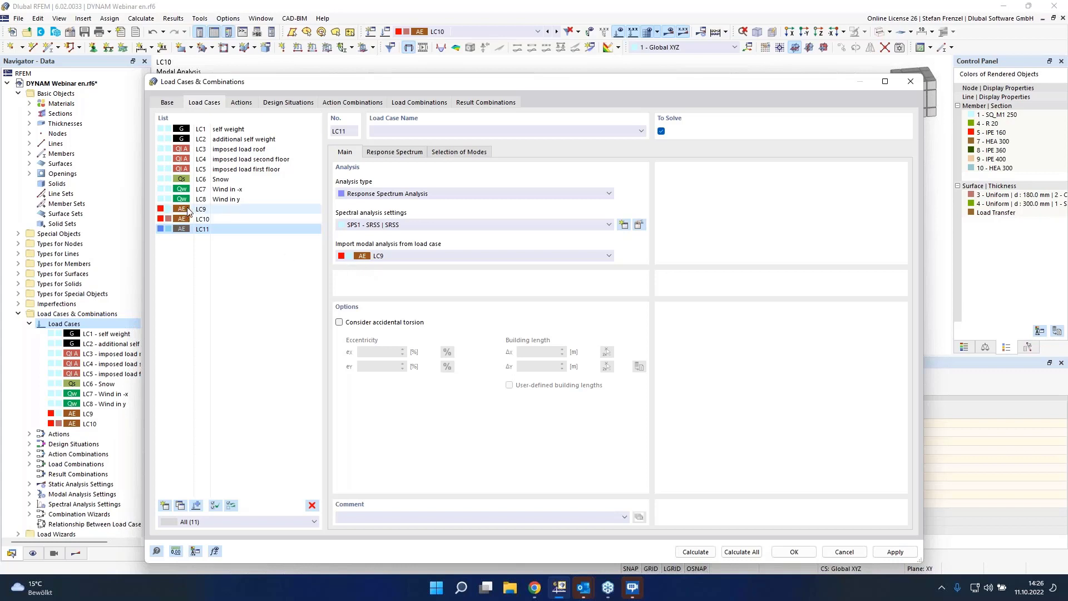
{"action": "left_click", "coordinate": [418, 257]}
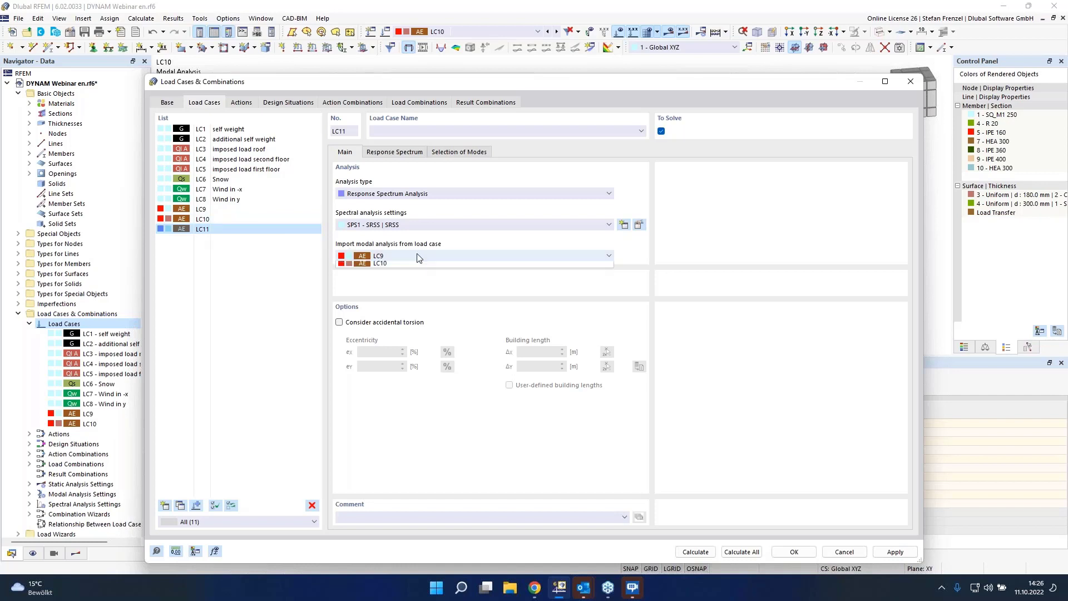
{"action": "left_click", "coordinate": [417, 274]}
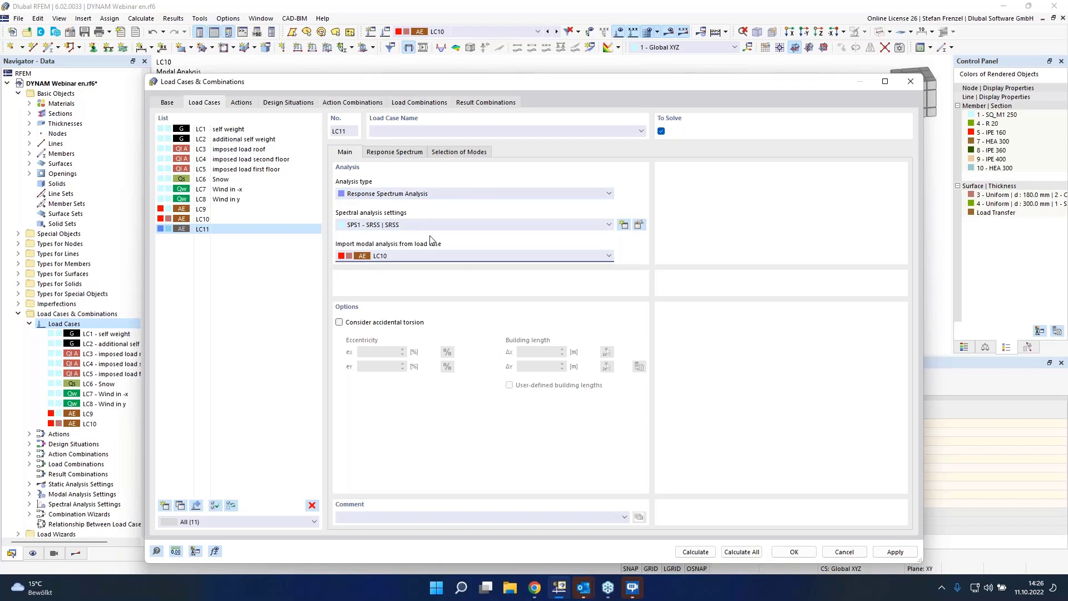
Step: Assign response spectra in the X and Y directions for LC11 and open spectrum RS1 for editing
{"action": "left_click", "coordinate": [393, 154]}
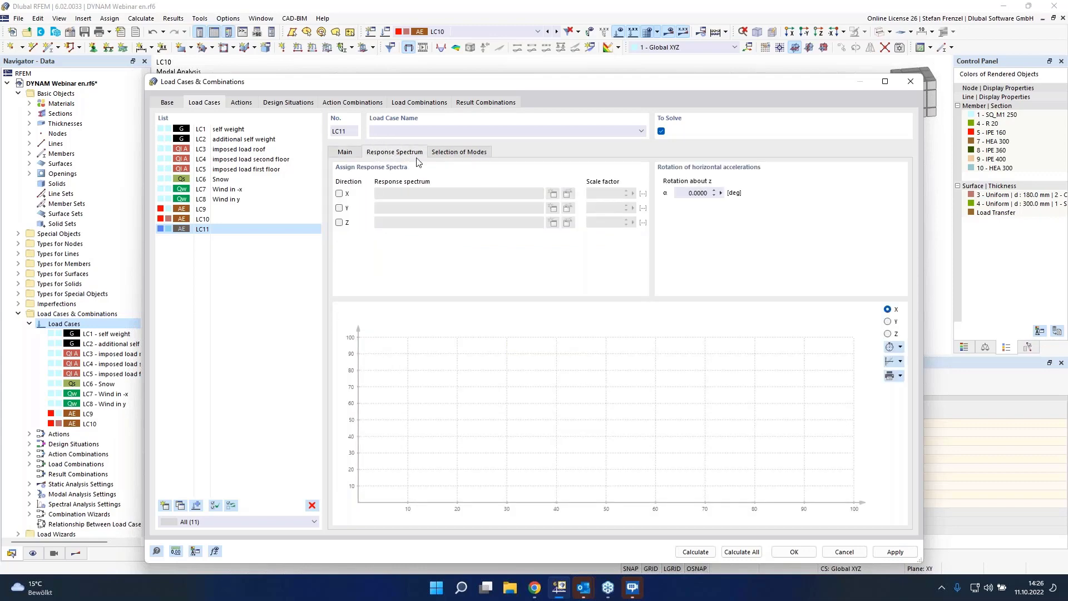
{"action": "left_click", "coordinate": [351, 157]}
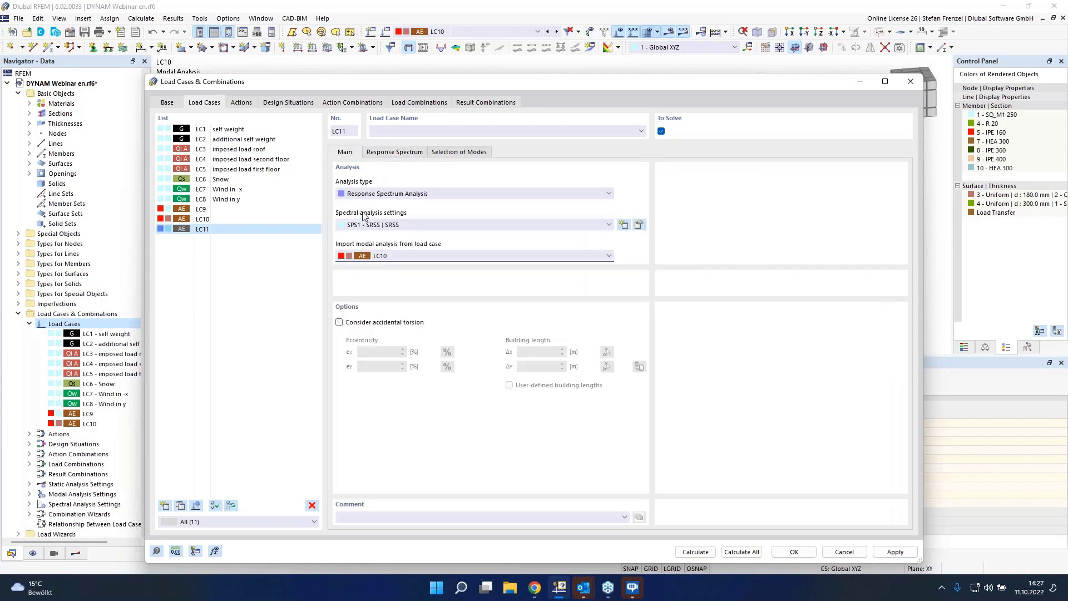
{"action": "left_click", "coordinate": [406, 158]}
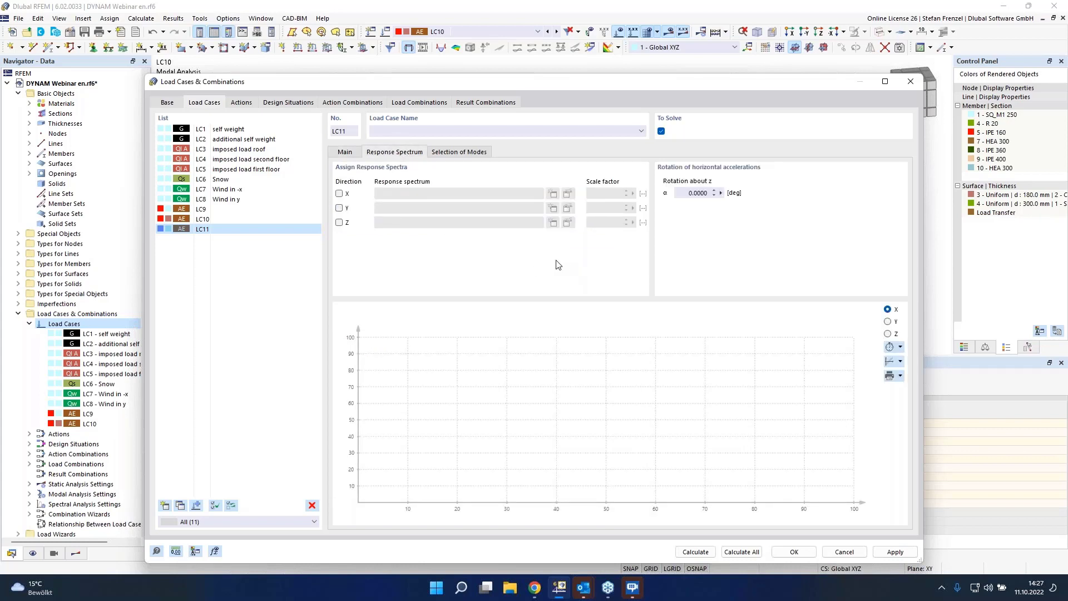
{"action": "left_click", "coordinate": [339, 194]}
{"action": "left_click", "coordinate": [341, 208]}
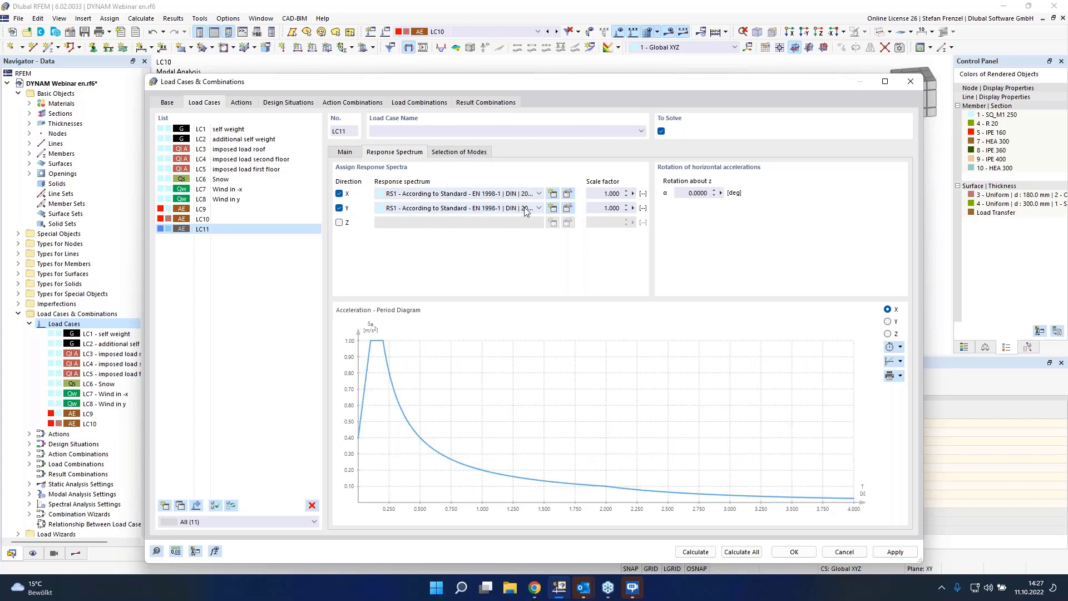
{"action": "left_click", "coordinate": [567, 195]}
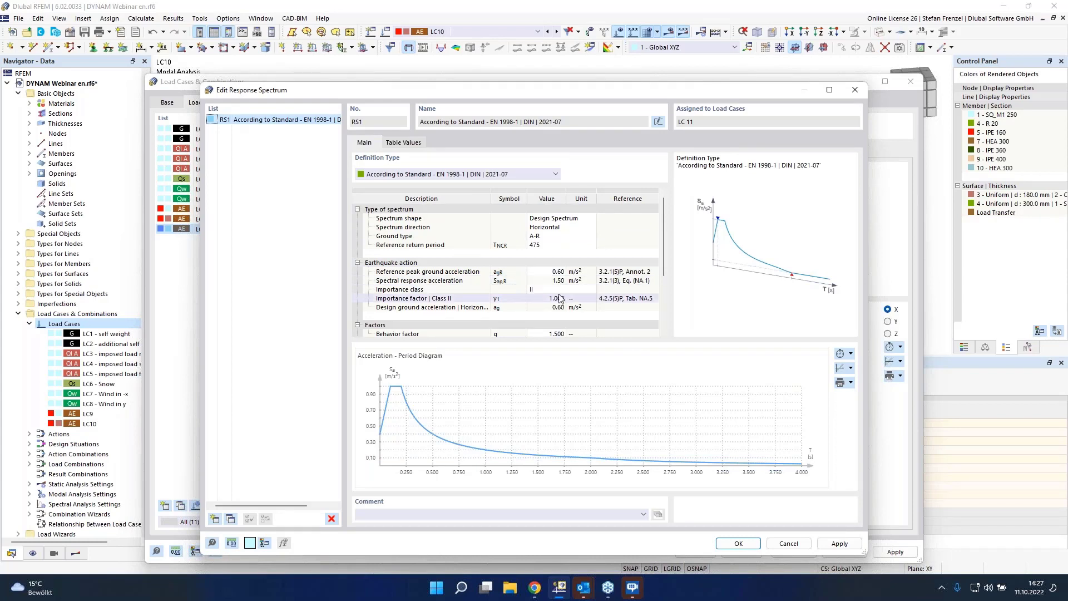
Step: Switch to the browser and open the Snow Load, Wind Speed, and Seismic Load Maps page on dlubal.com
{"action": "left_click", "coordinate": [541, 587]}
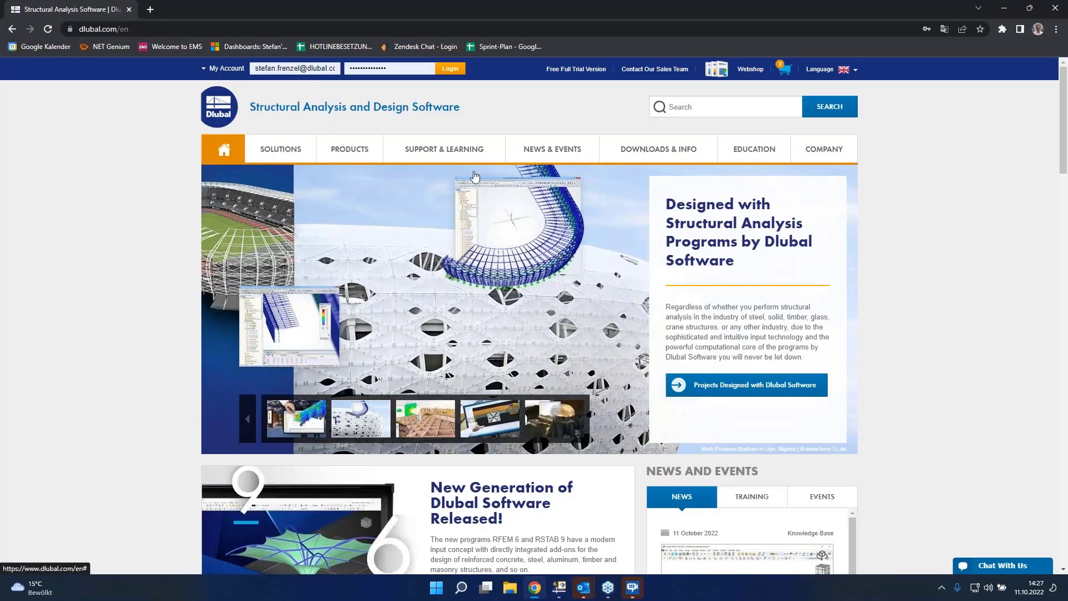
{"action": "mouse_move", "coordinate": [443, 150]}
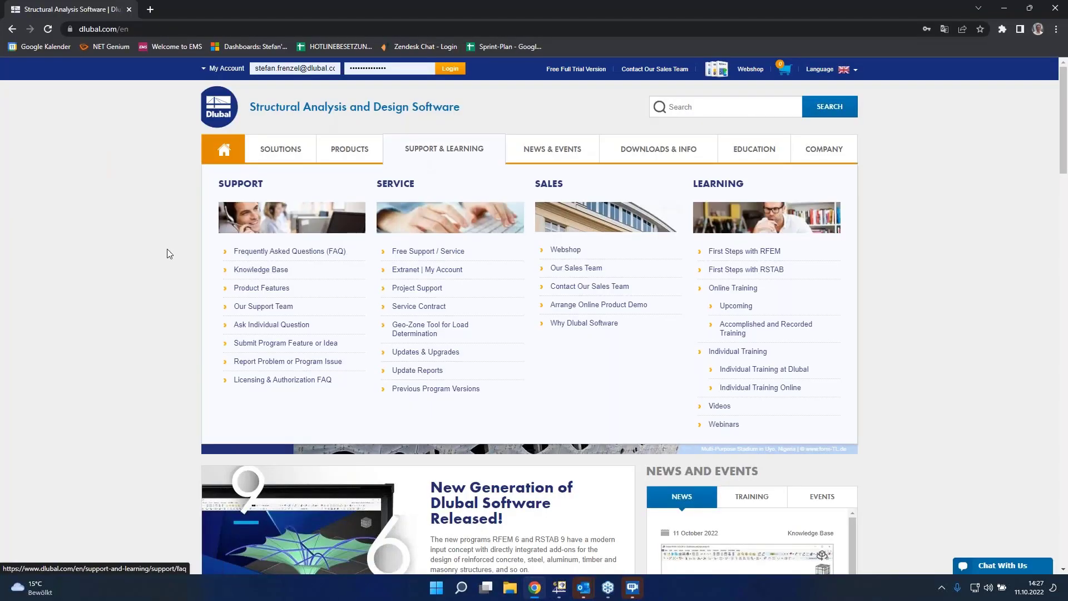
{"action": "mouse_move", "coordinate": [272, 148]}
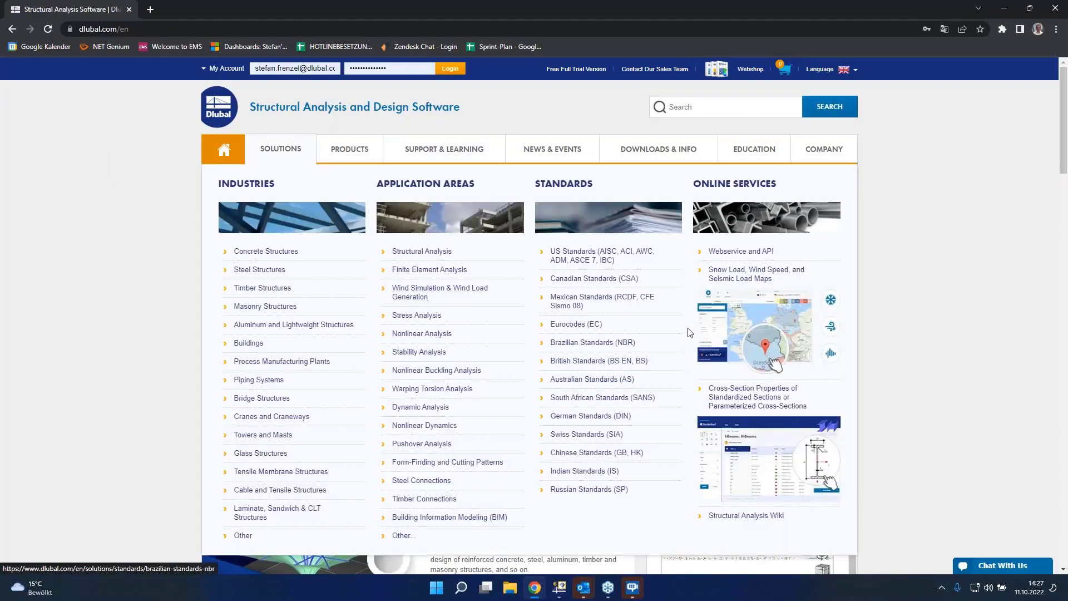
{"action": "left_click", "coordinate": [764, 281]}
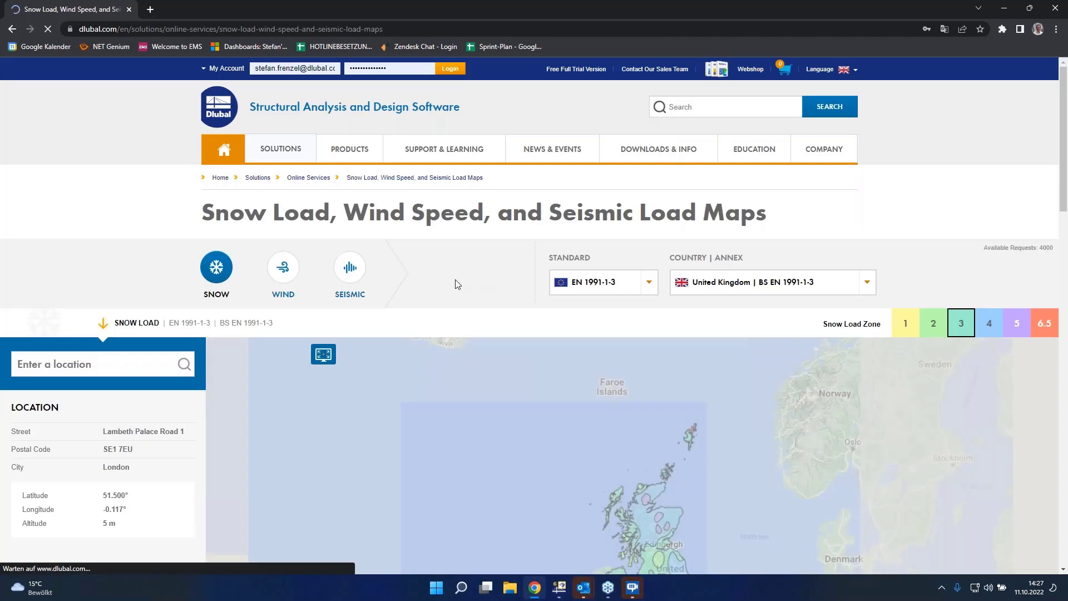
{"action": "scroll", "coordinate": [439, 252], "scroll_direction": "down", "scroll_amount": 4}
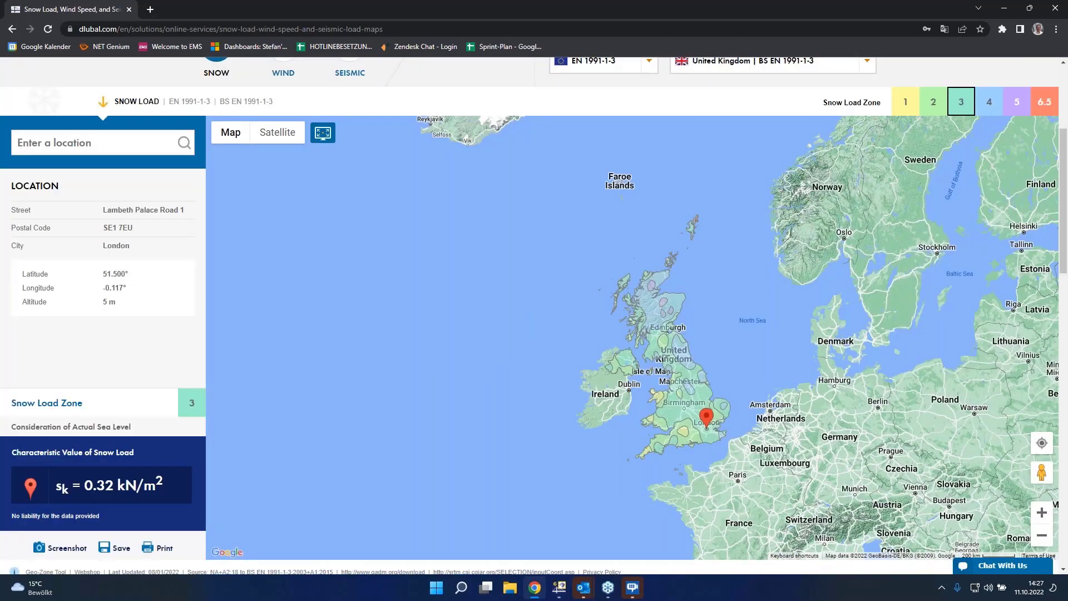
{"action": "scroll", "coordinate": [711, 179], "scroll_direction": "up", "scroll_amount": 2}
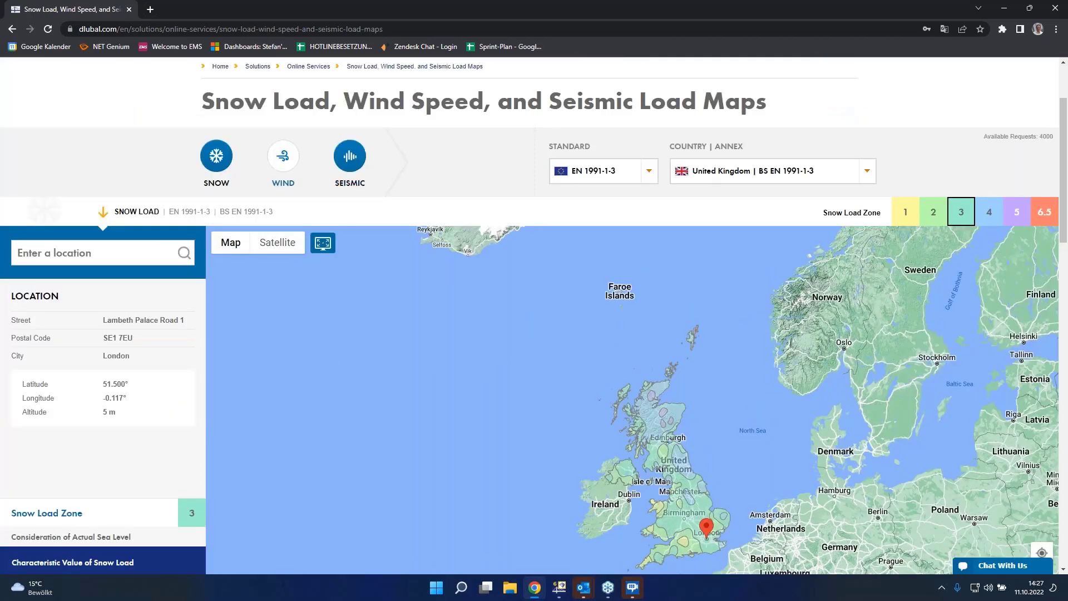
Step: Show the seismic load map for Germany | DIN EN 1998-1
{"action": "left_click", "coordinate": [360, 156]}
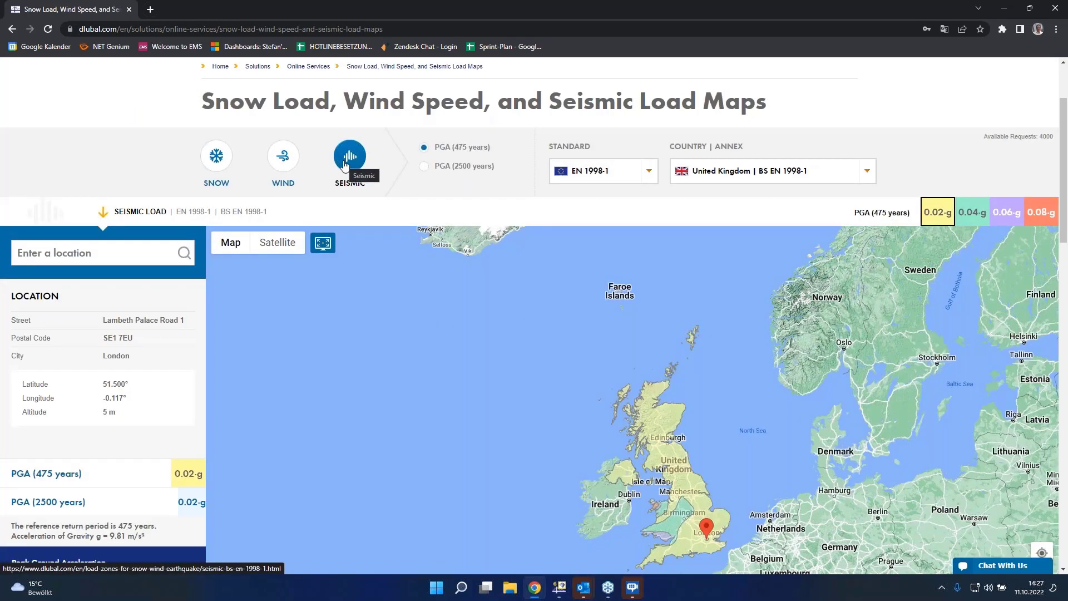
{"action": "left_click", "coordinate": [760, 176]}
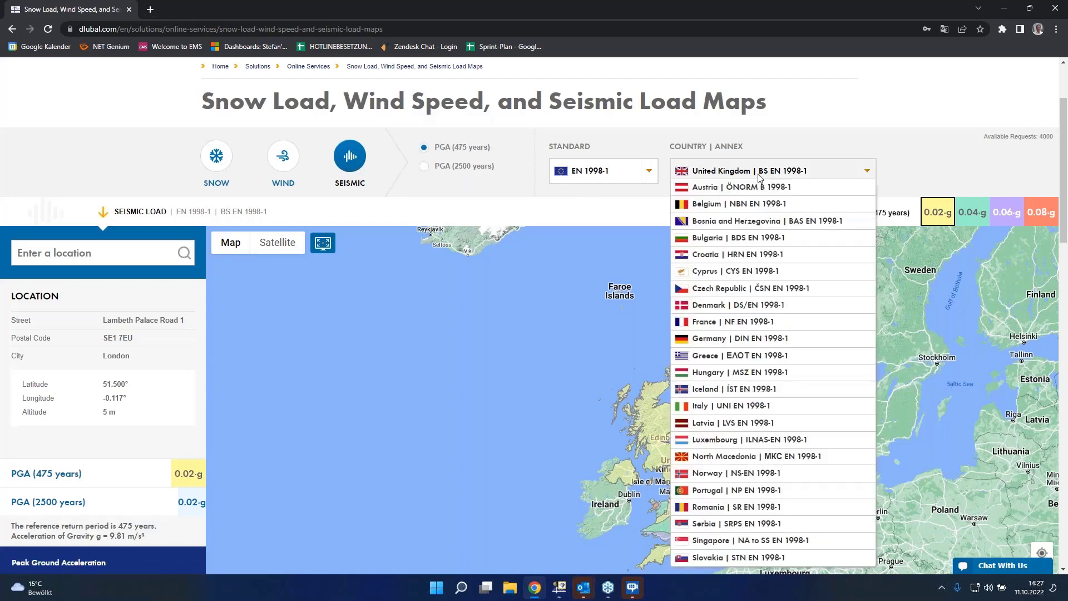
{"action": "scroll", "coordinate": [759, 267], "scroll_direction": "down", "scroll_amount": 1}
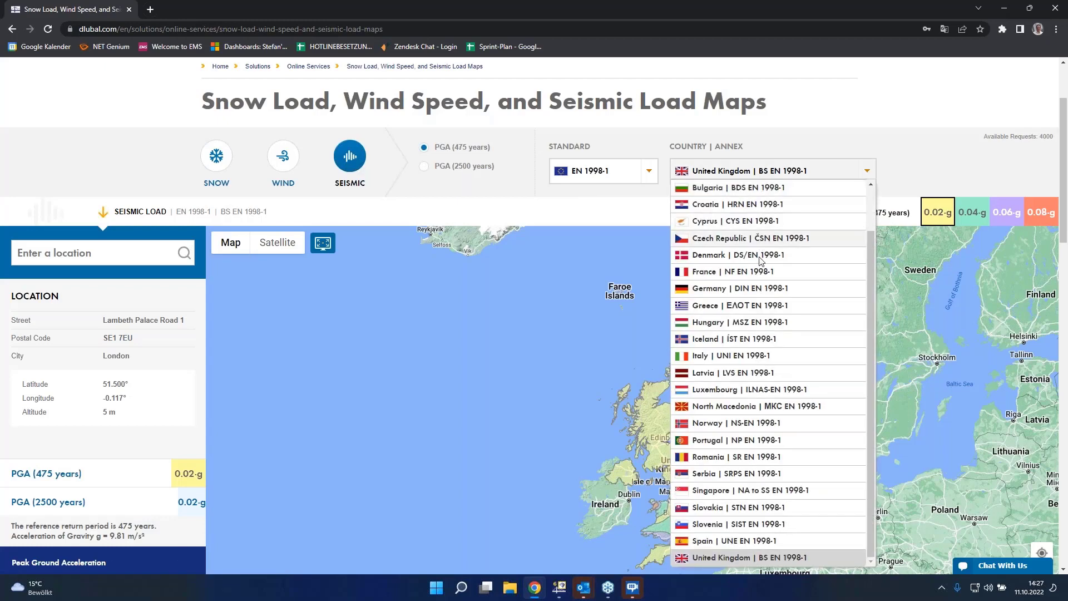
{"action": "left_click", "coordinate": [759, 289]}
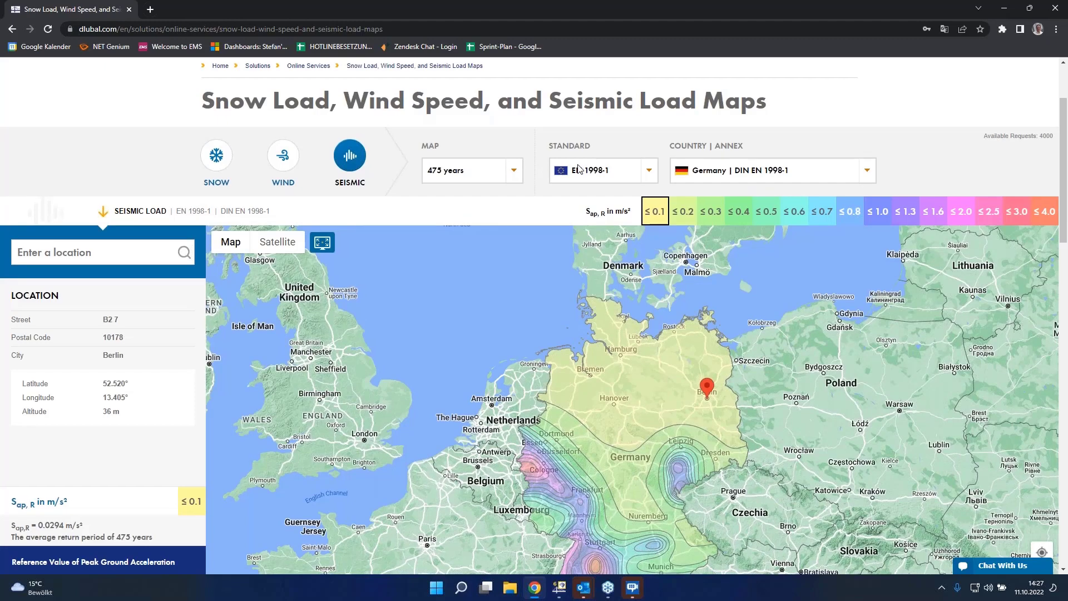
Step: Search the seismic load map for the location Leipzig, Germany
{"action": "scroll", "coordinate": [579, 168], "scroll_direction": "down", "scroll_amount": 2}
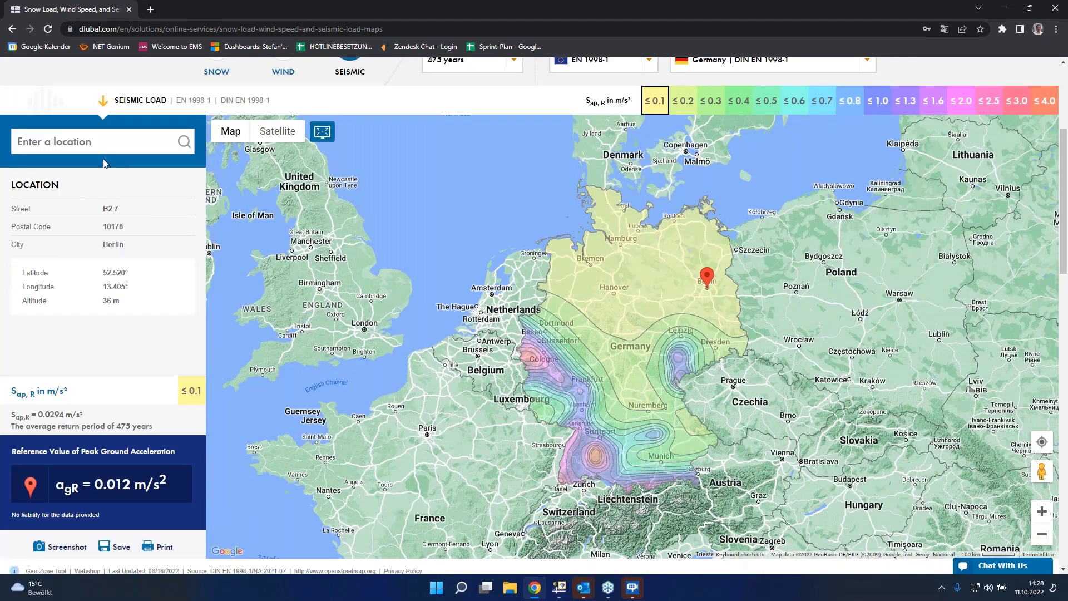
{"action": "left_click", "coordinate": [103, 142]}
{"action": "type", "text": "Leipzig"}
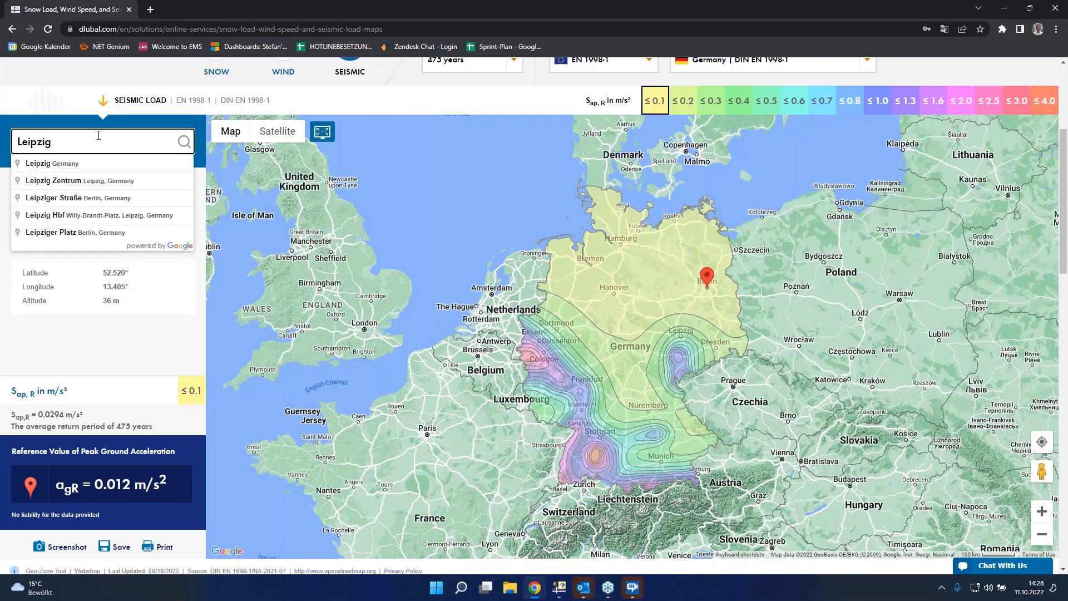
{"action": "left_click", "coordinate": [55, 165]}
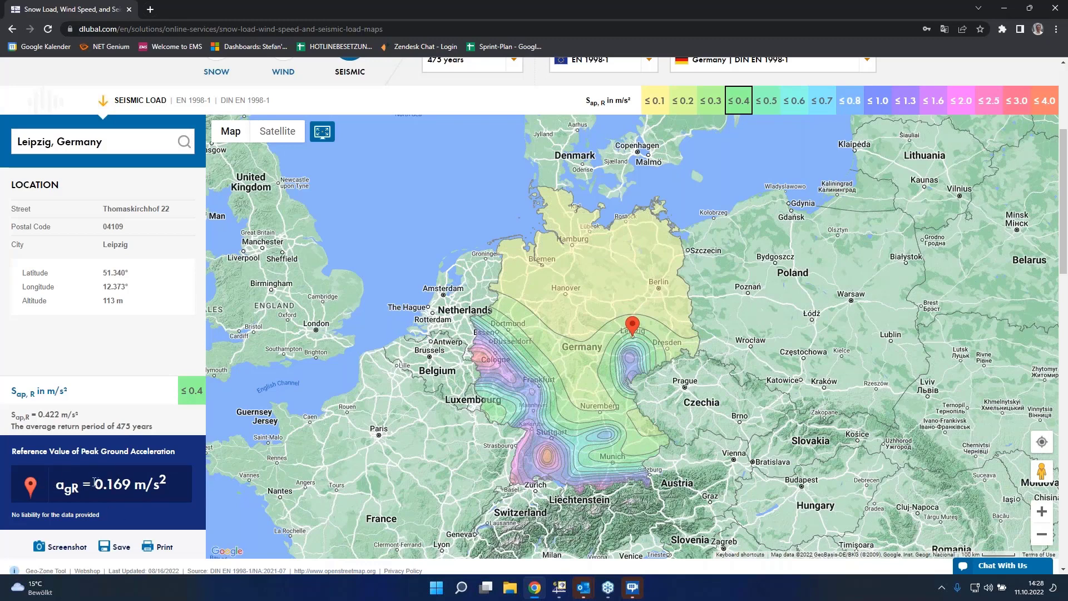
Step: Copy Leipzig's reference peak ground acceleration into spectrum RS1, setting it to 0.17 m/s²
{"action": "left_click_drag", "start_coordinate": [94, 482], "coordinate": [139, 488]}
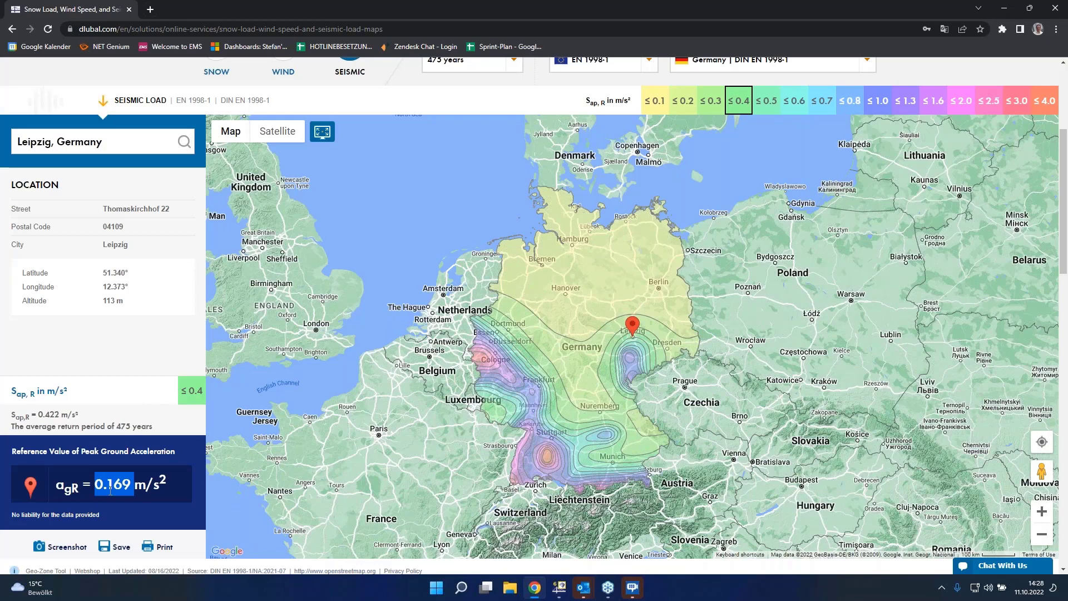
{"action": "left_click", "coordinate": [563, 591]}
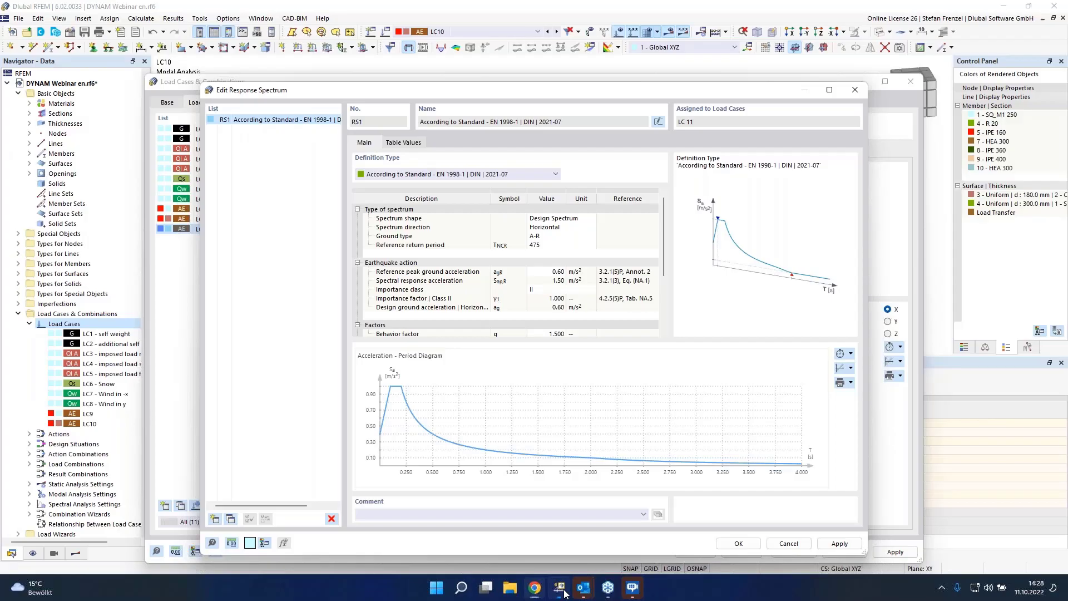
{"action": "left_click", "coordinate": [555, 272]}
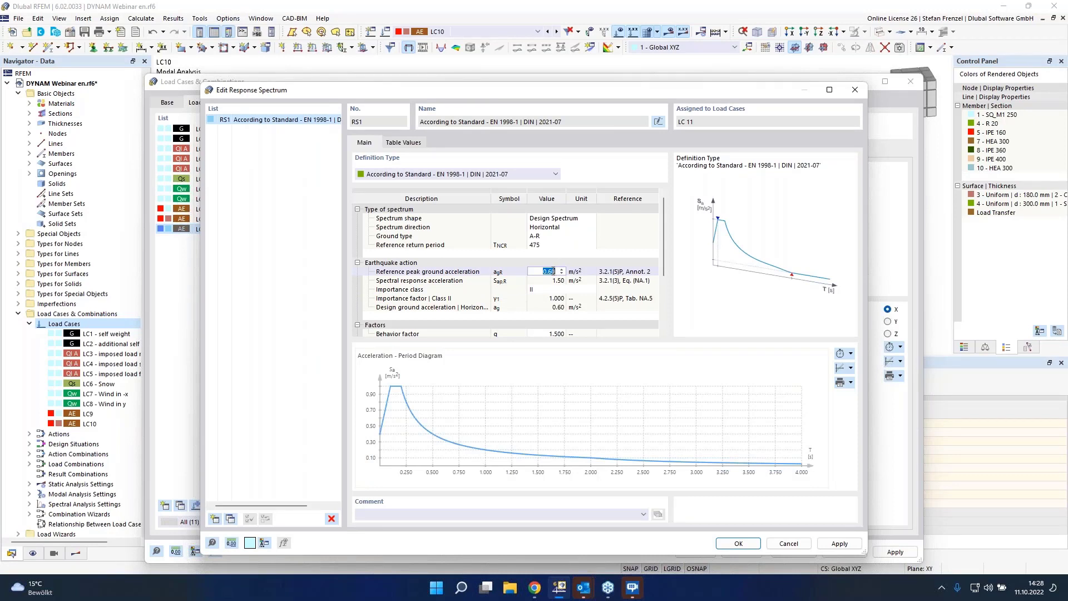
{"action": "type", "text": "0"}
{"action": "key", "text": "Return"}
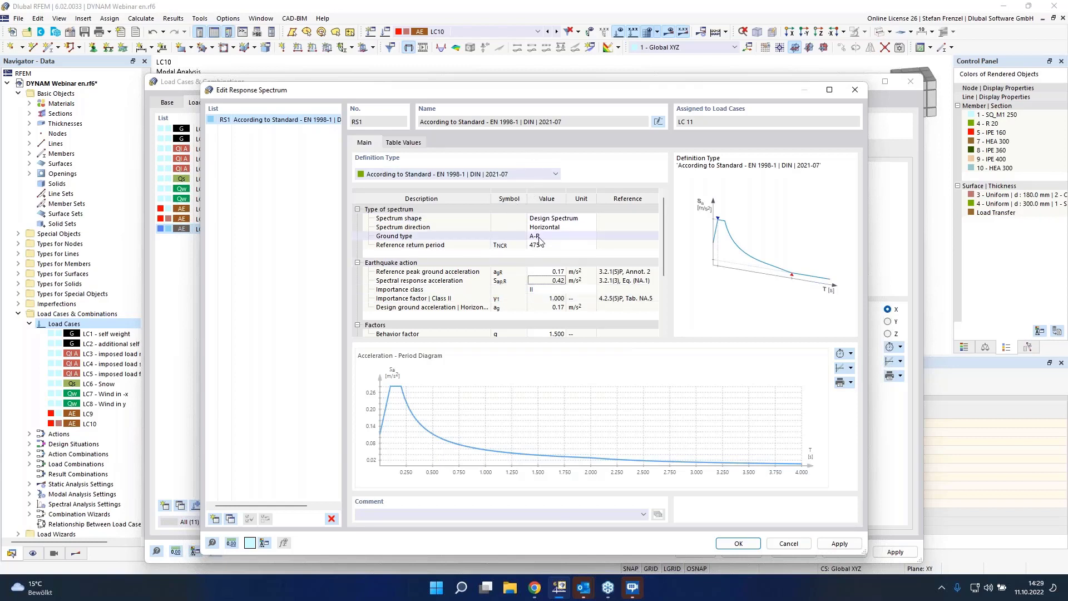
Step: Switch the browser map to Subsoil Class to check the ground class at Leipzig
{"action": "left_click", "coordinate": [536, 589]}
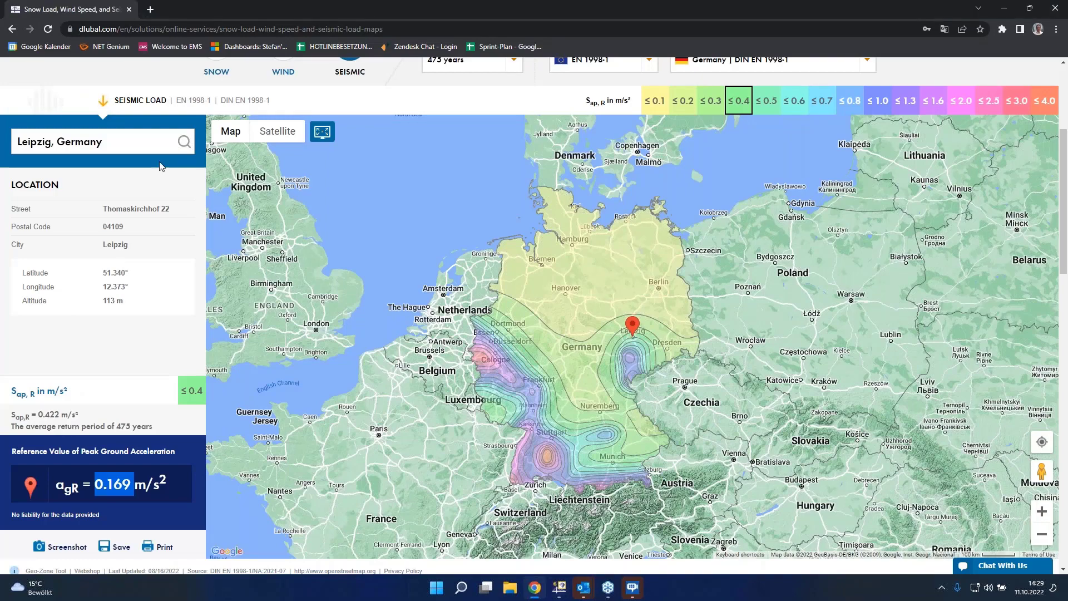
{"action": "scroll", "coordinate": [557, 334], "scroll_direction": "up", "scroll_amount": 1}
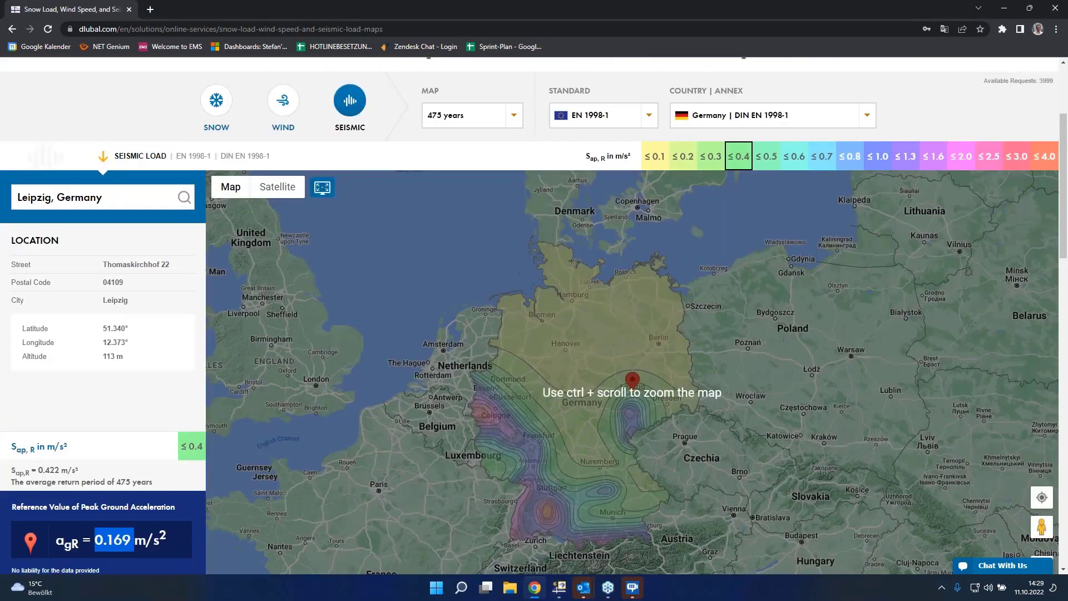
{"action": "left_click_drag", "start_coordinate": [487, 116], "coordinate": [479, 183]}
{"action": "left_click", "coordinate": [479, 180]}
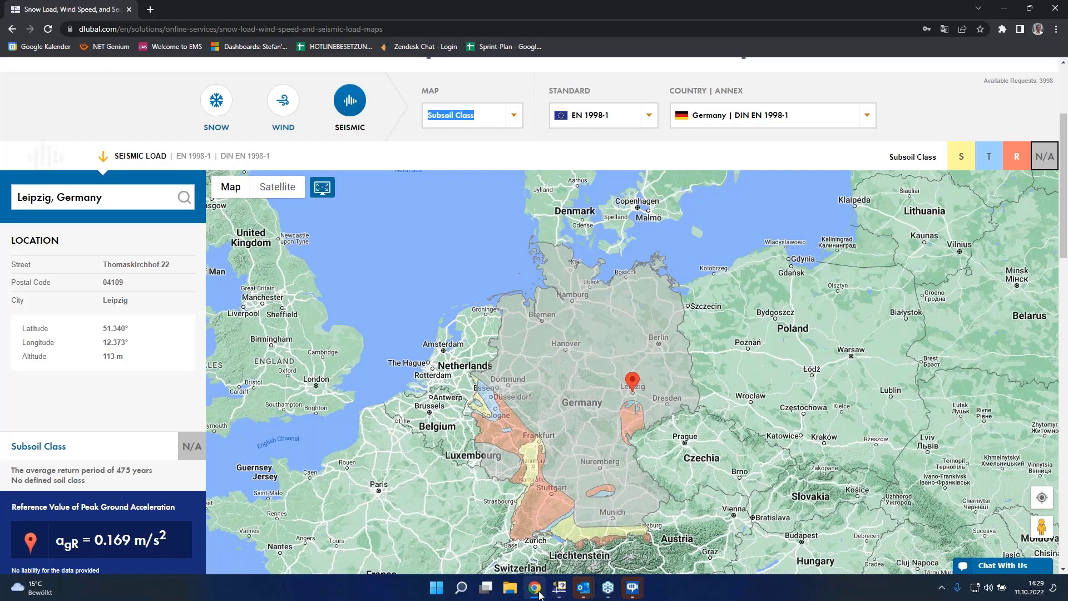
Step: Review the spectrum's ground type parameters and confirm the RS1 response spectrum
{"action": "left_click", "coordinate": [561, 591]}
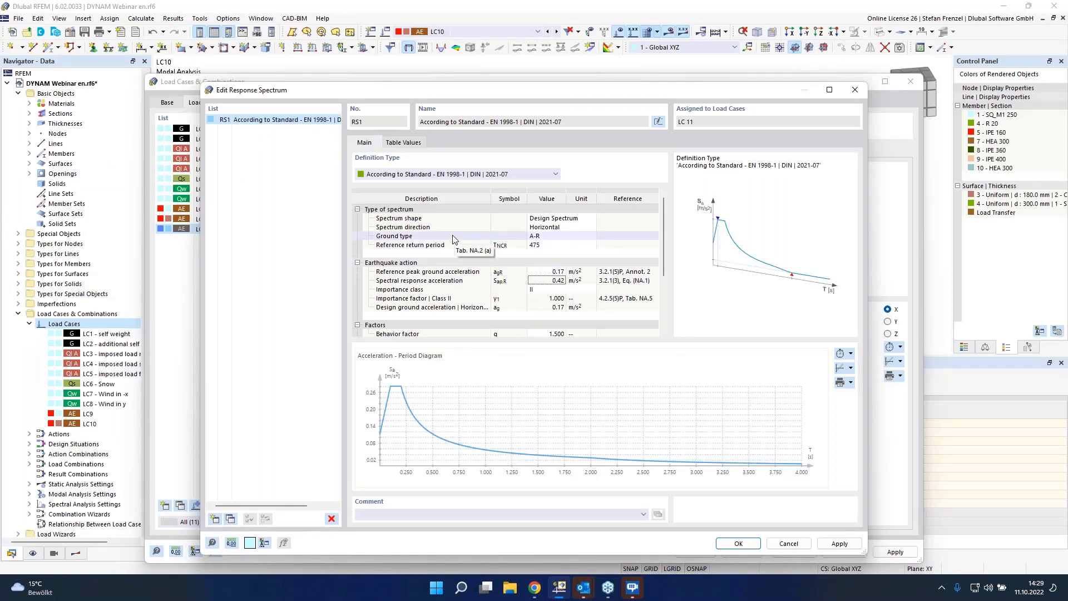
{"action": "scroll", "coordinate": [453, 239], "scroll_direction": "down", "scroll_amount": 3}
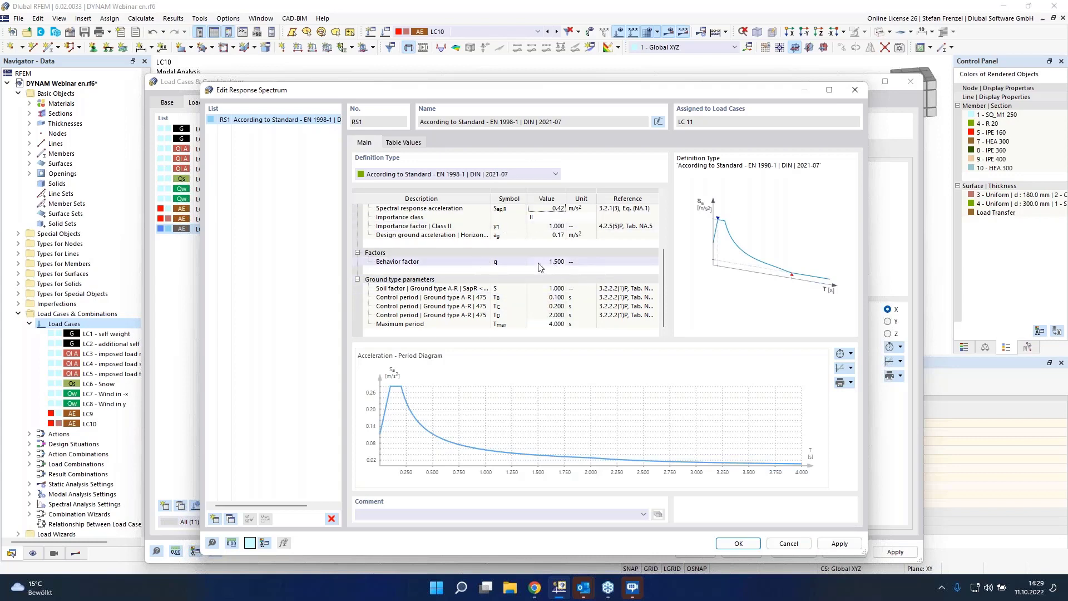
{"action": "left_click", "coordinate": [749, 545]}
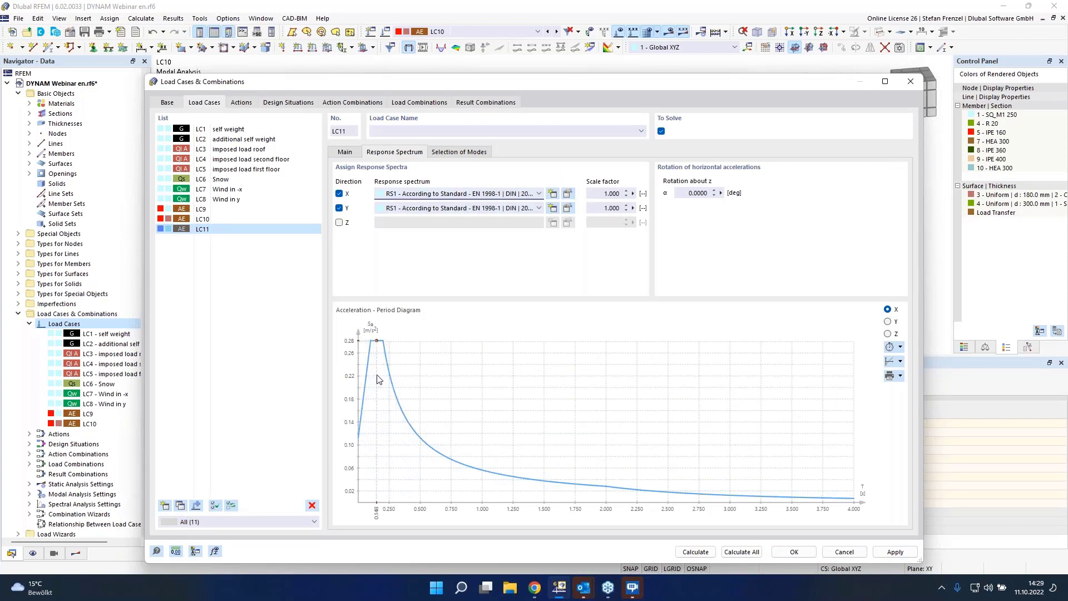
{"action": "left_click", "coordinate": [609, 194]}
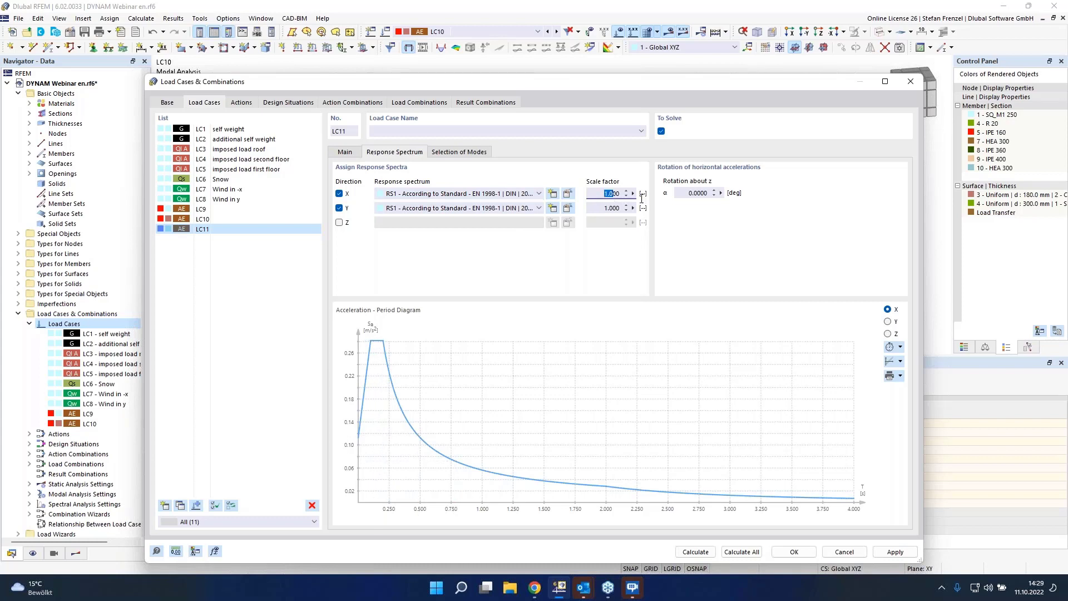
{"action": "left_click", "coordinate": [615, 209]}
Step: Open LC11's mode selection and deactivate modes whose effective modal mass factor is below 0.050
{"action": "left_click", "coordinate": [457, 152]}
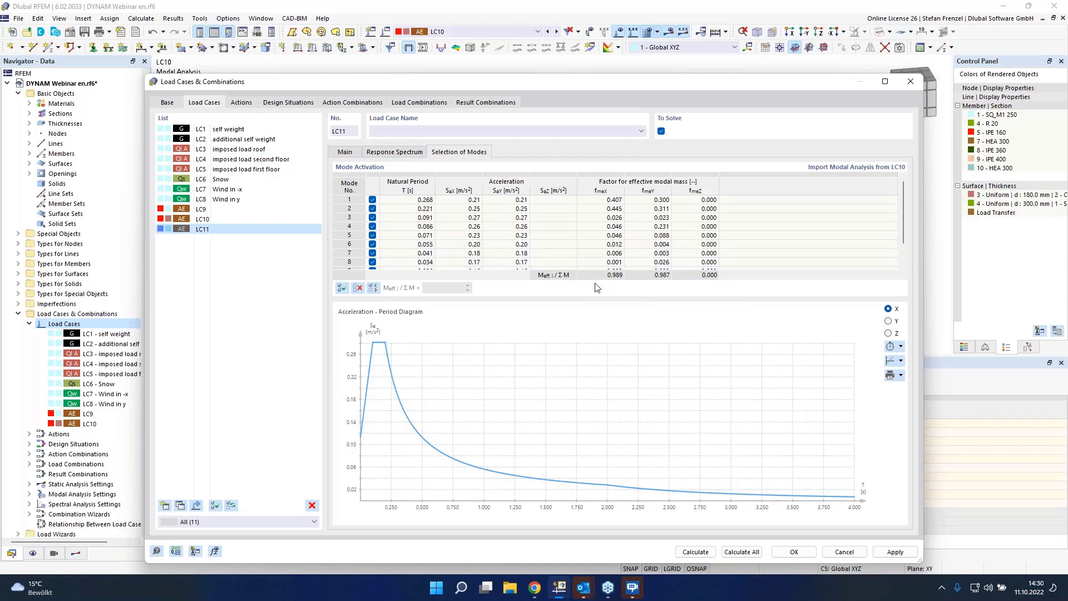
{"action": "scroll", "coordinate": [428, 228], "scroll_direction": "down", "scroll_amount": 1}
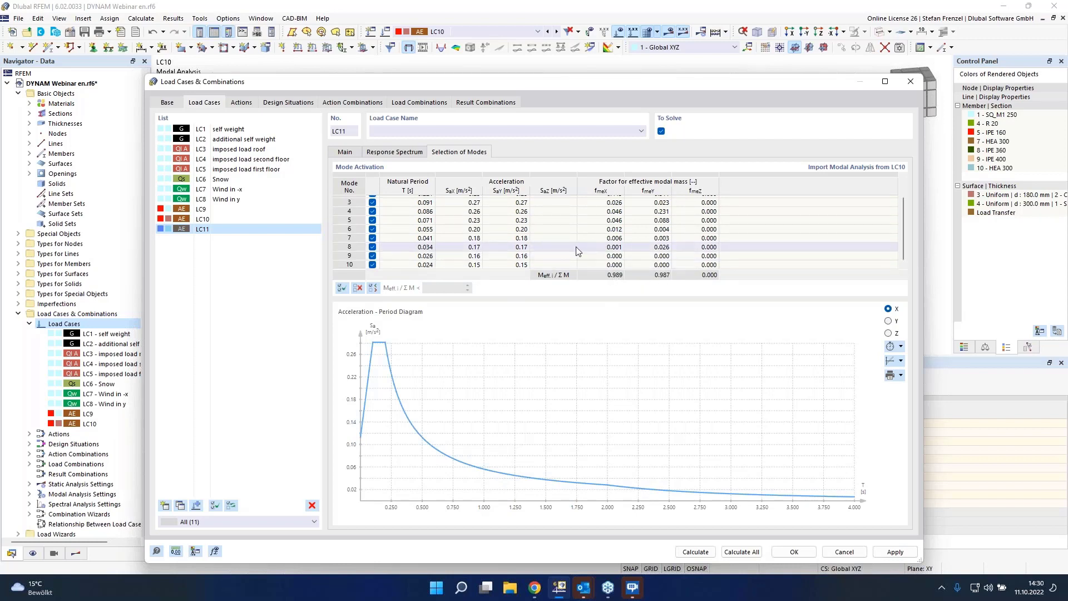
{"action": "scroll", "coordinate": [561, 243], "scroll_direction": "up", "scroll_amount": 1}
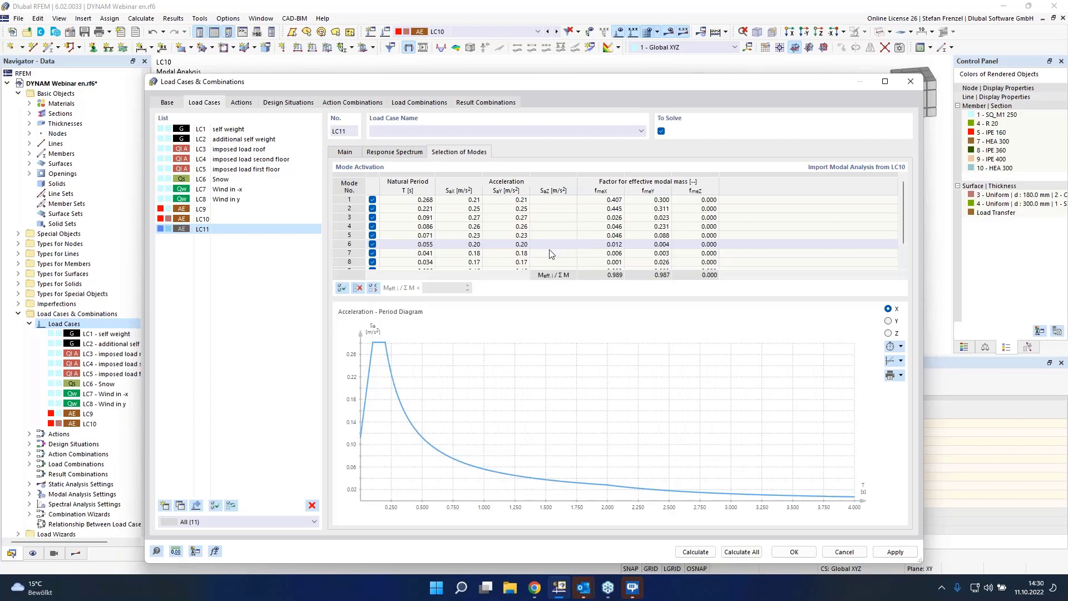
{"action": "left_click", "coordinate": [373, 288]}
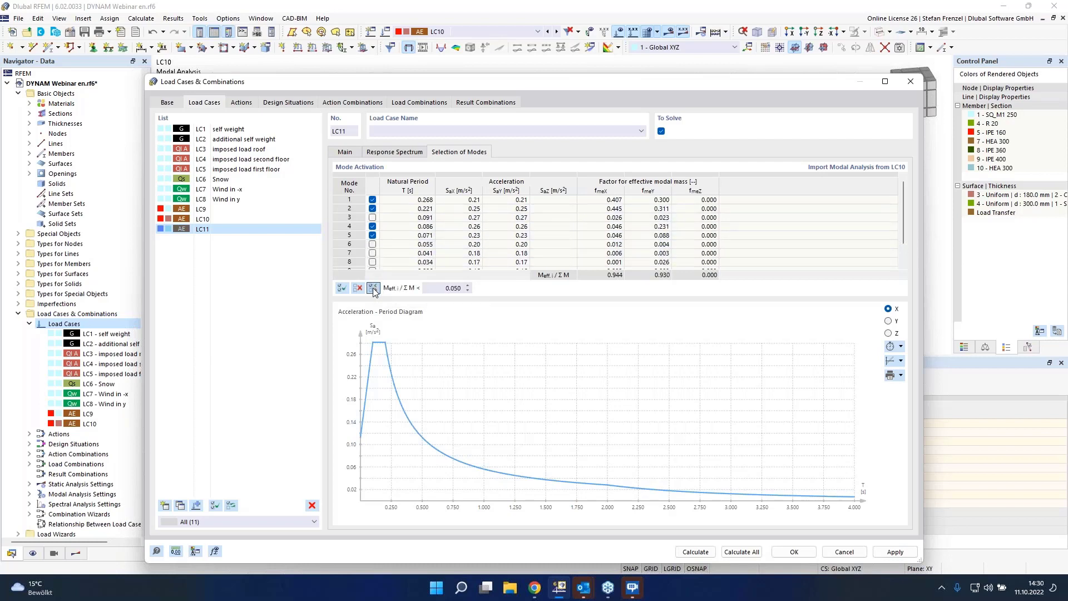
{"action": "double_click", "coordinate": [444, 287]}
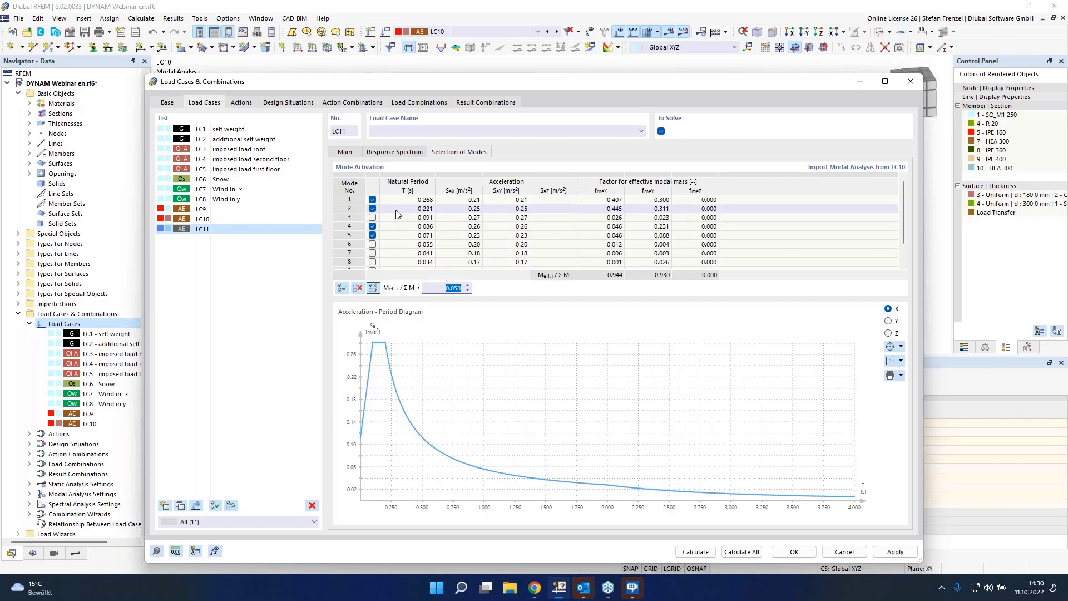
Step: Edit spectral analysis settings SPS1, keeping SRSS for periodic responses and enabling saving results of all selected modes
{"action": "left_click", "coordinate": [345, 153]}
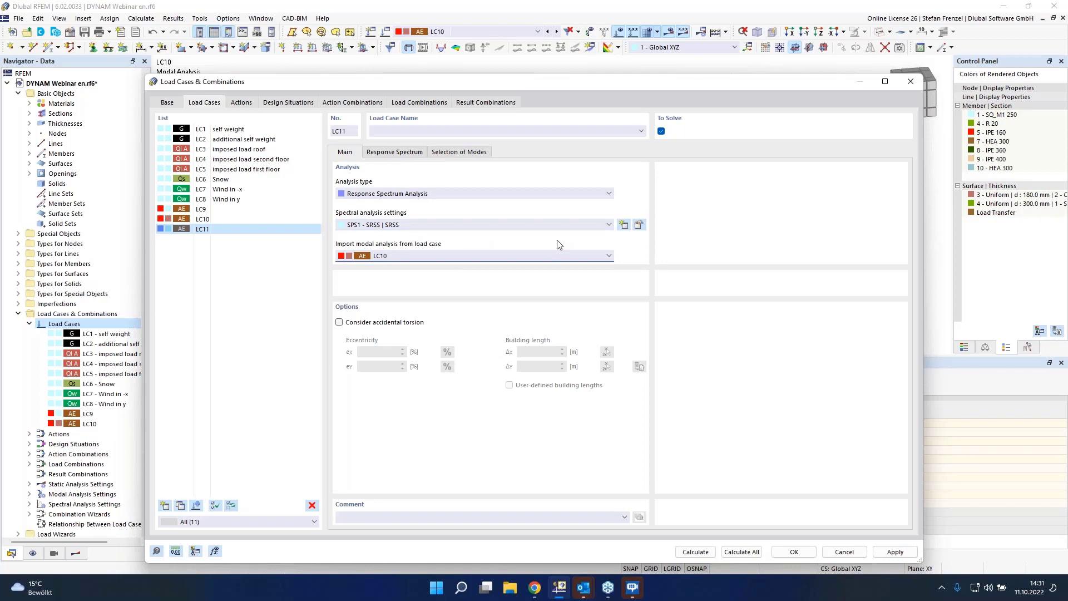
{"action": "left_click", "coordinate": [639, 226]}
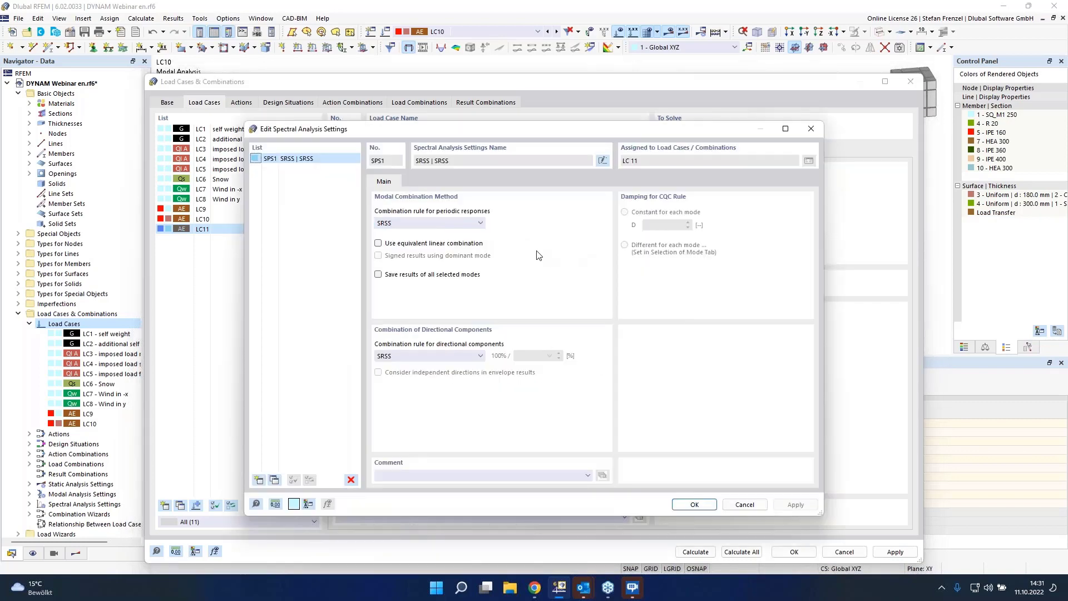
{"action": "left_click_drag", "start_coordinate": [528, 129], "coordinate": [525, 60]}
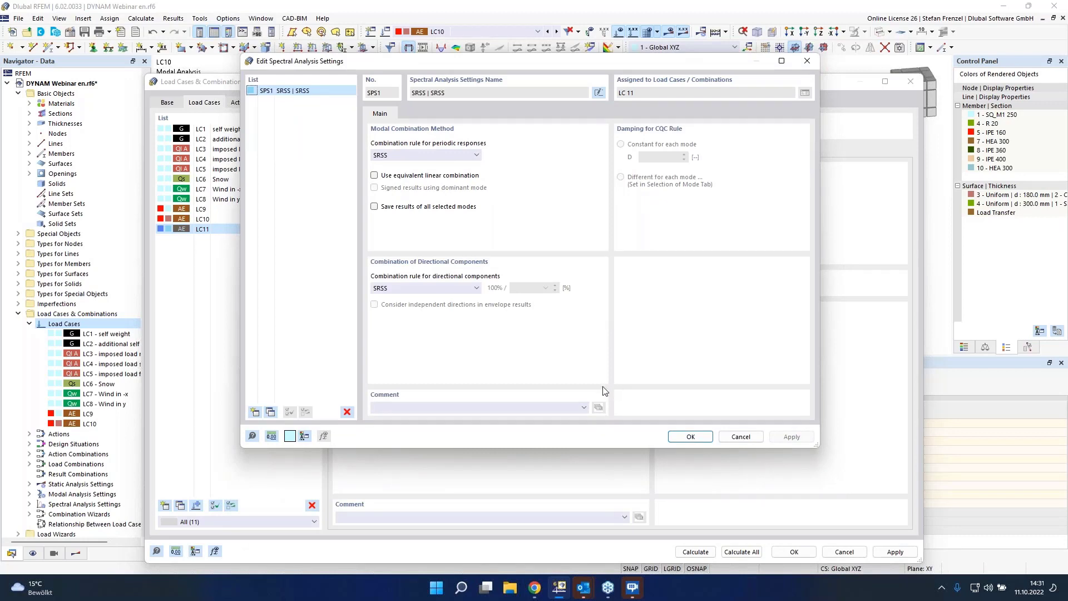
{"action": "left_click", "coordinate": [476, 157]}
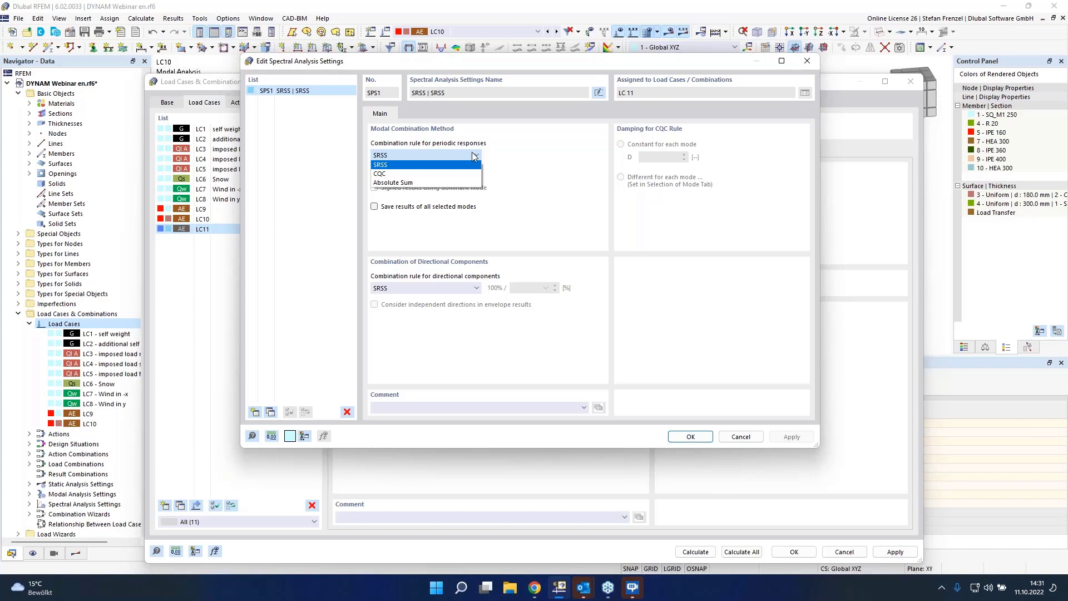
{"action": "left_click", "coordinate": [398, 171]}
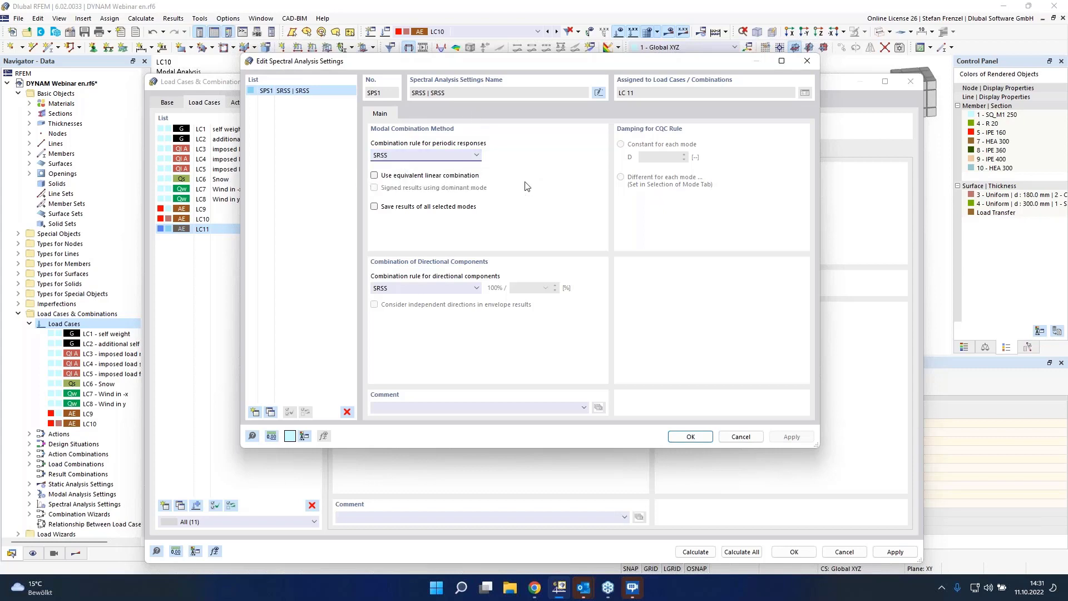
{"action": "left_click", "coordinate": [394, 210]}
Step: Set the directional combination rule to Scaled Sum with 30 % and confirm the spectral analysis settings
{"action": "left_click", "coordinate": [476, 288]}
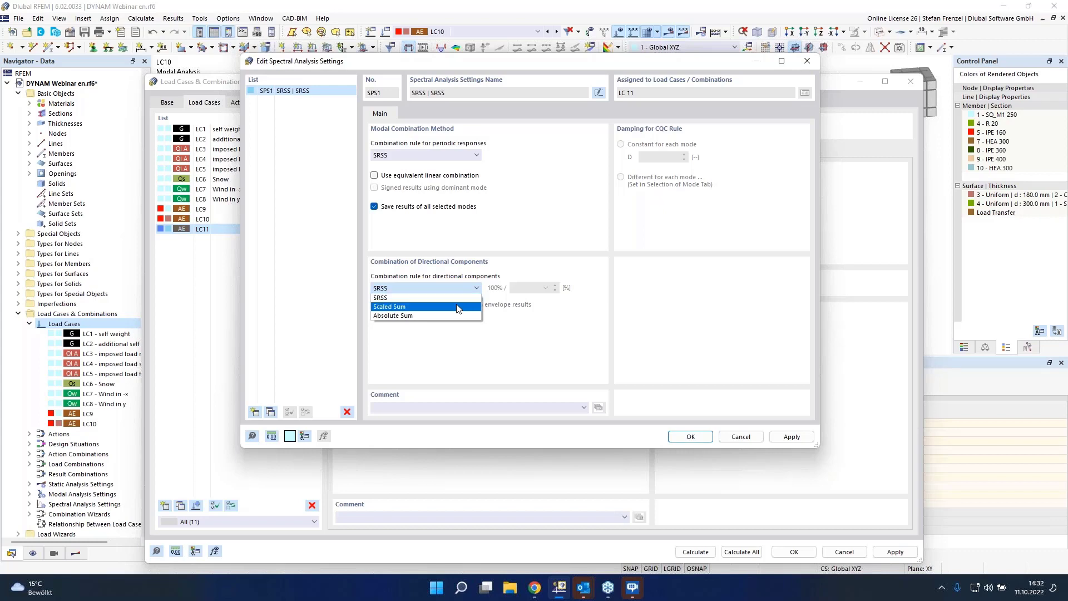
{"action": "left_click", "coordinate": [423, 306]}
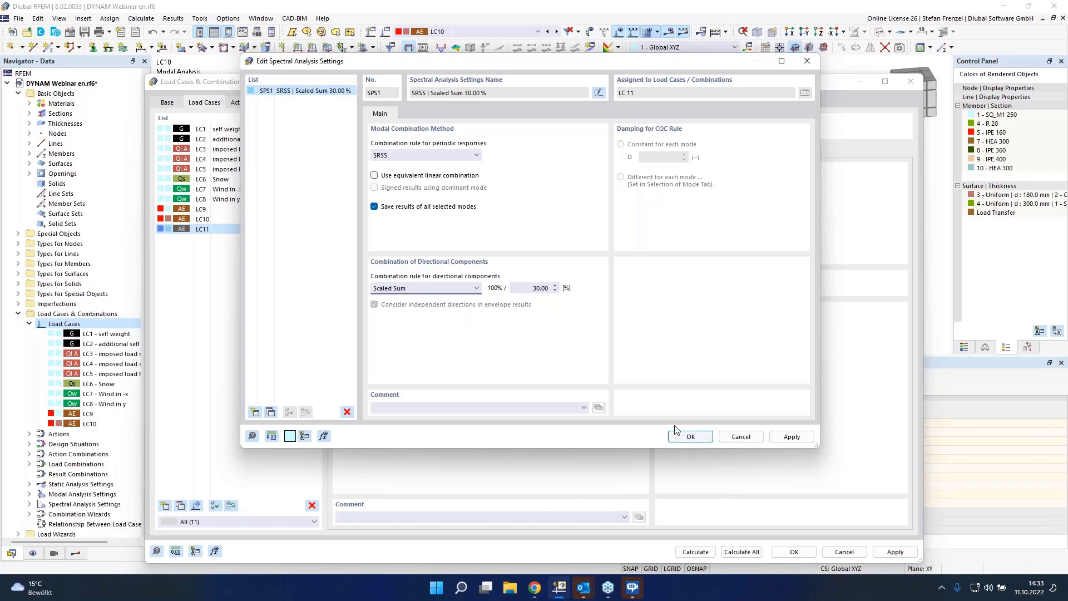
{"action": "left_click", "coordinate": [708, 436]}
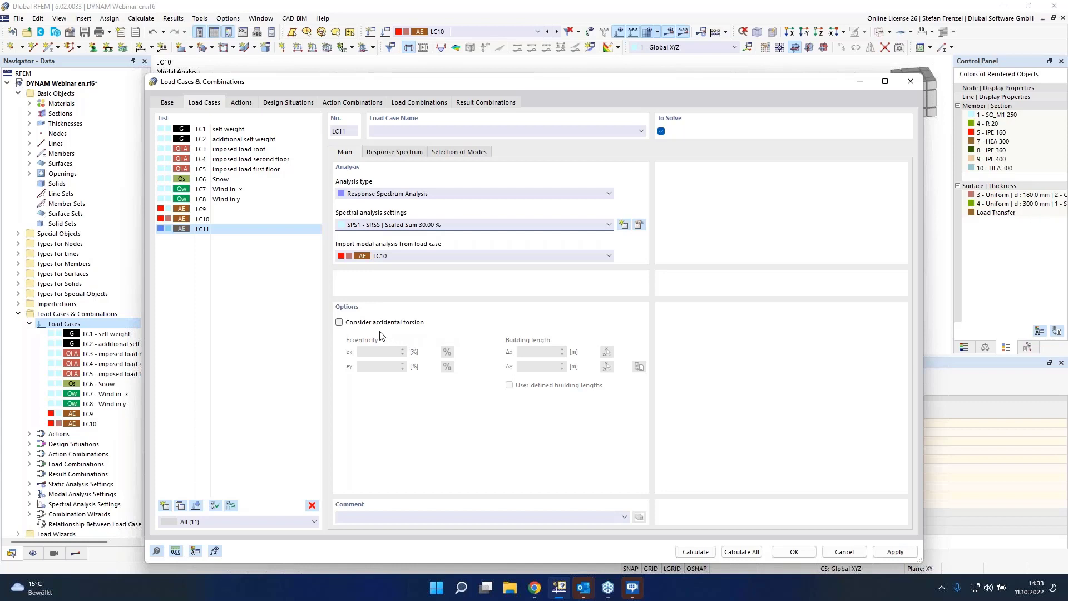
Step: Enable accidental torsion for LC11 with 5.00 % eccentricity in both directions
{"action": "left_click", "coordinate": [339, 324]}
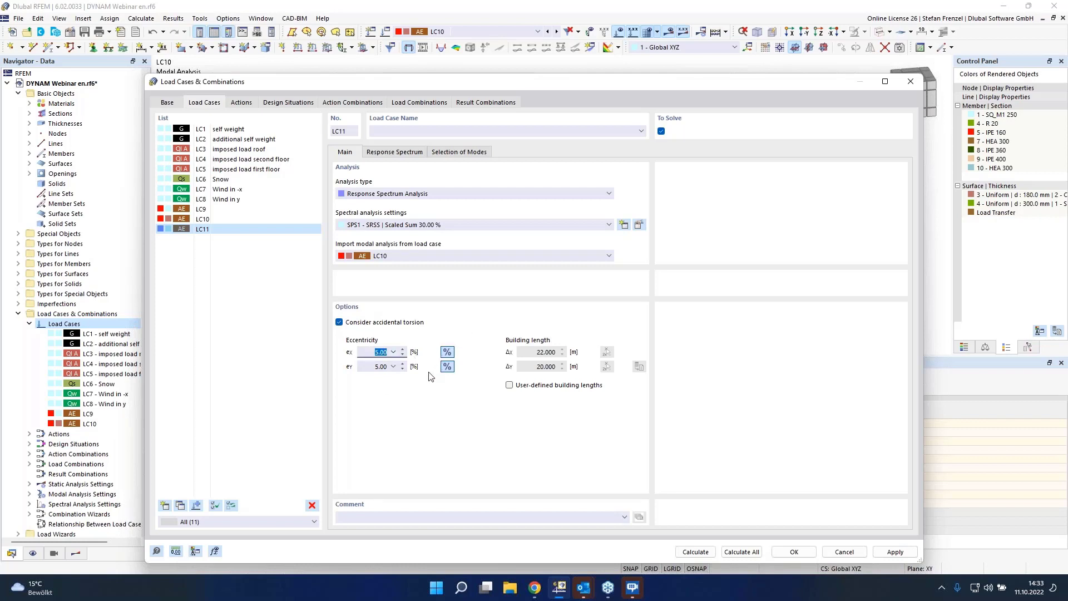
{"action": "left_click_drag", "start_coordinate": [380, 366], "coordinate": [412, 371]}
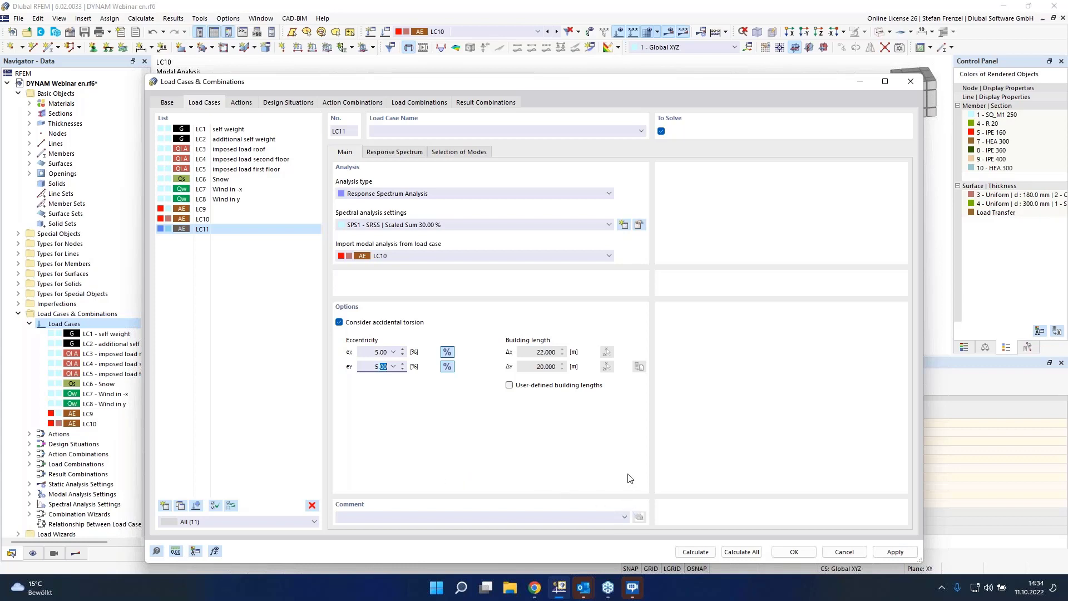
Step: Calculate all load cases and display LC11's spectral displacement results for the X direction
{"action": "left_click", "coordinate": [741, 552]}
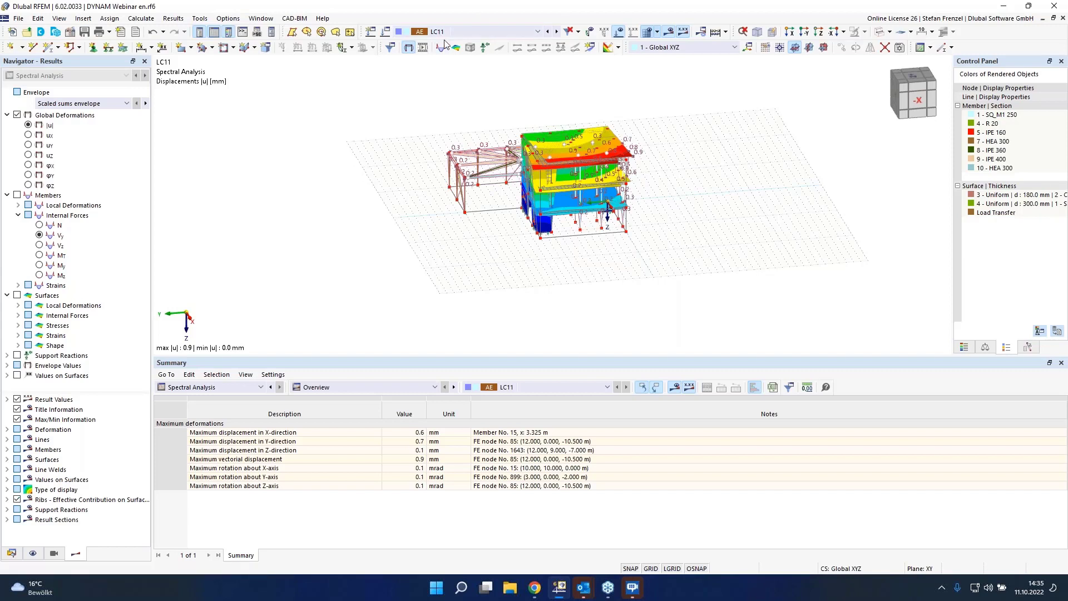
{"action": "left_click", "coordinate": [120, 104]}
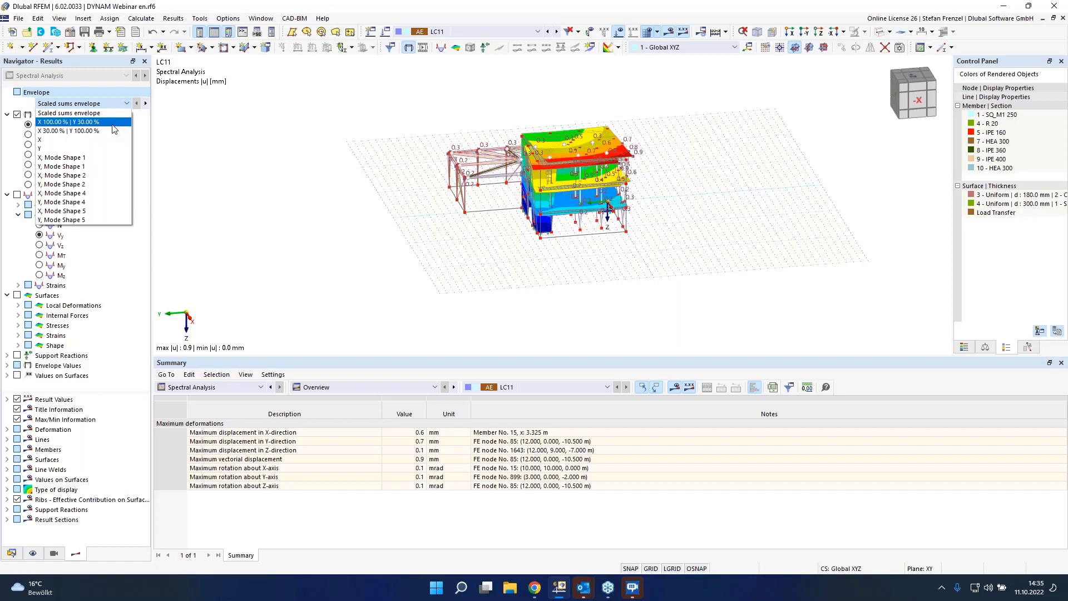
{"action": "left_click", "coordinate": [80, 113]}
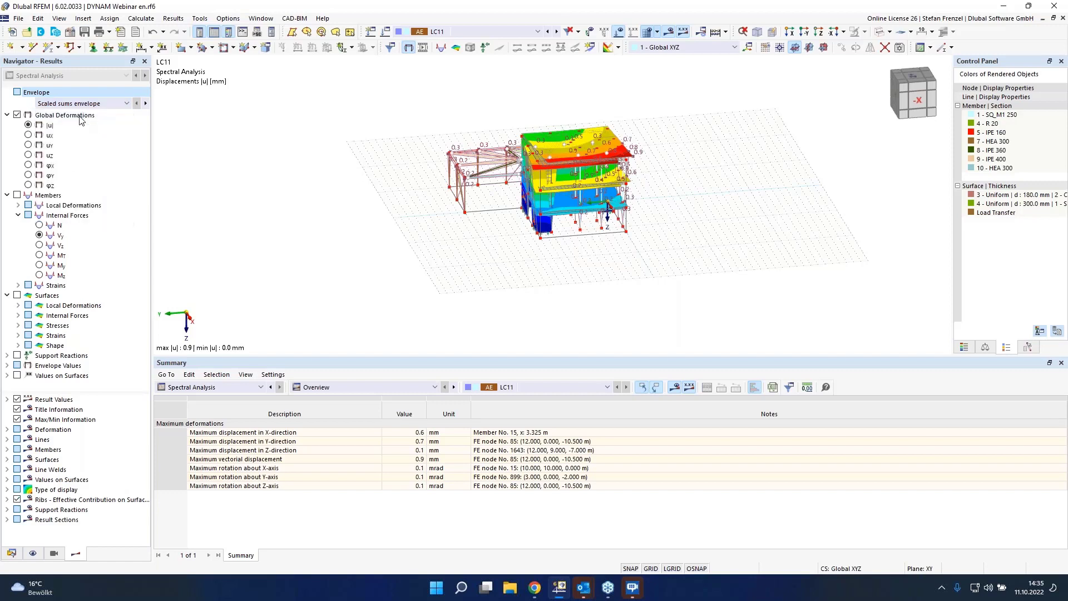
{"action": "left_click", "coordinate": [122, 104]}
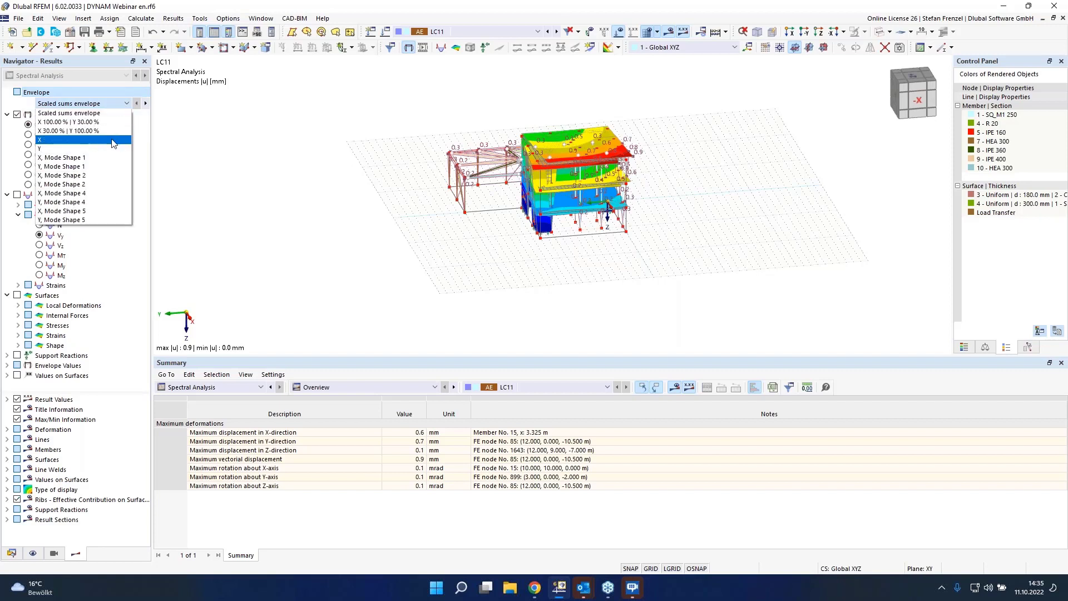
{"action": "left_click", "coordinate": [114, 141]}
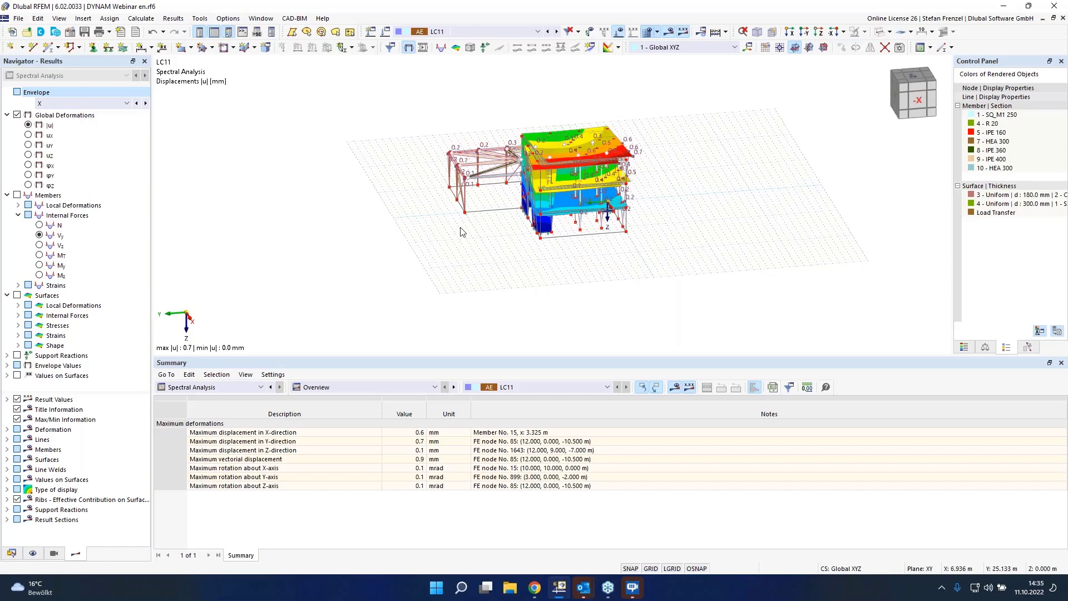
Step: Display LC11's spectral displacements for the X, Mode Shape 1 sub-result
{"action": "scroll", "coordinate": [506, 191], "scroll_direction": "up", "scroll_amount": 1}
{"action": "scroll", "coordinate": [510, 188], "scroll_direction": "up", "scroll_amount": 2}
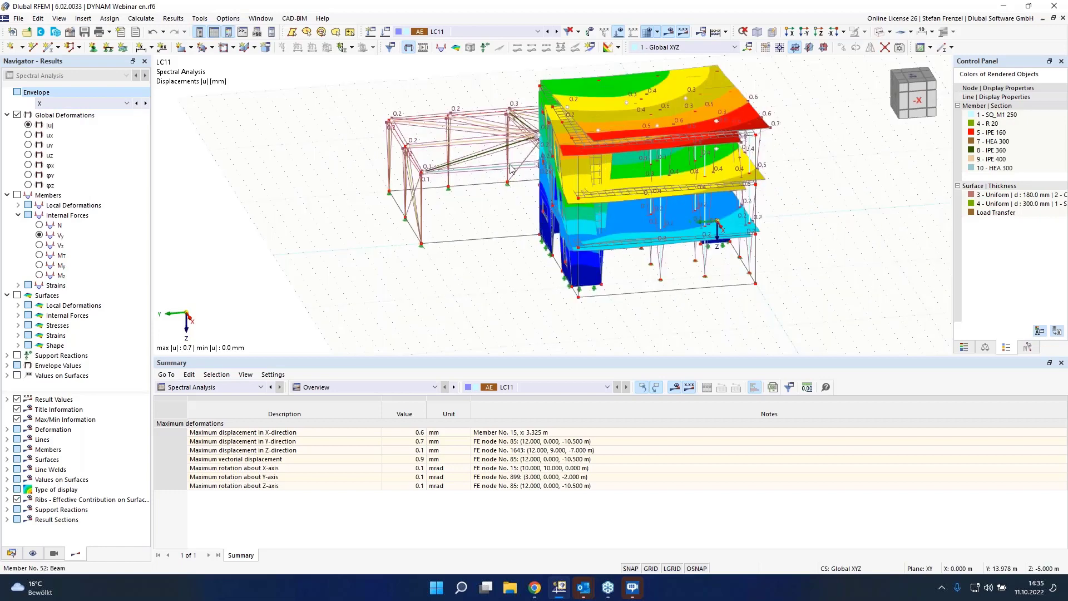
{"action": "scroll", "coordinate": [511, 168], "scroll_direction": "down", "scroll_amount": 2}
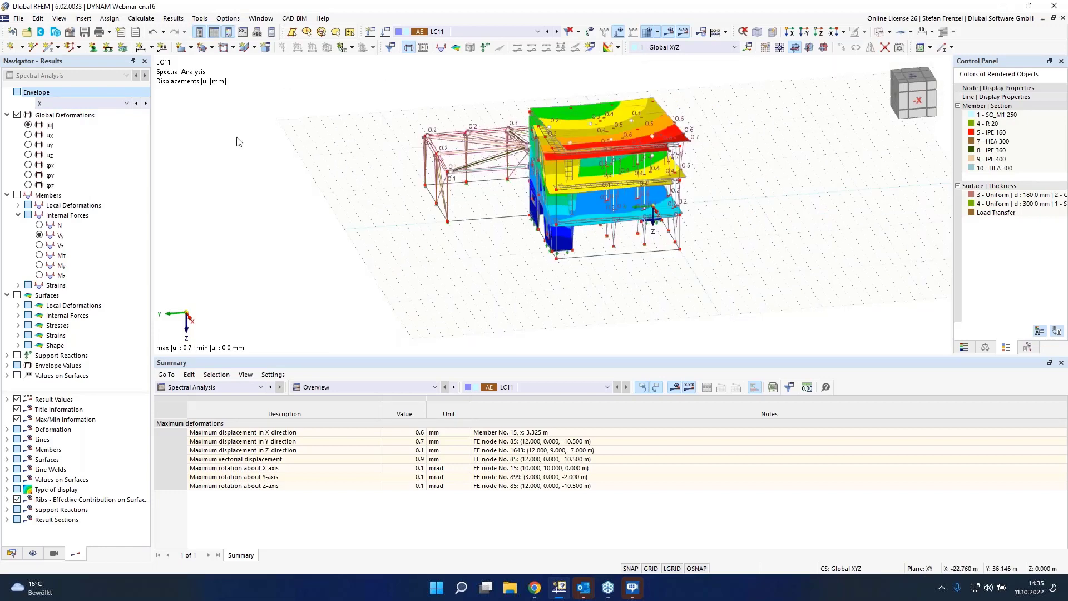
{"action": "left_click", "coordinate": [127, 103]}
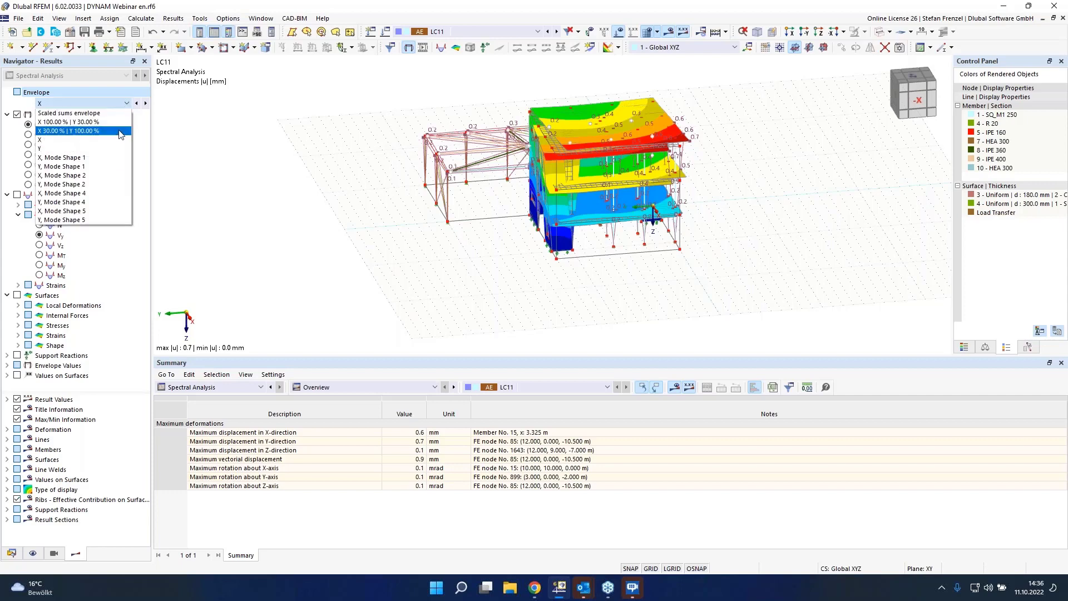
{"action": "left_click", "coordinate": [117, 158]}
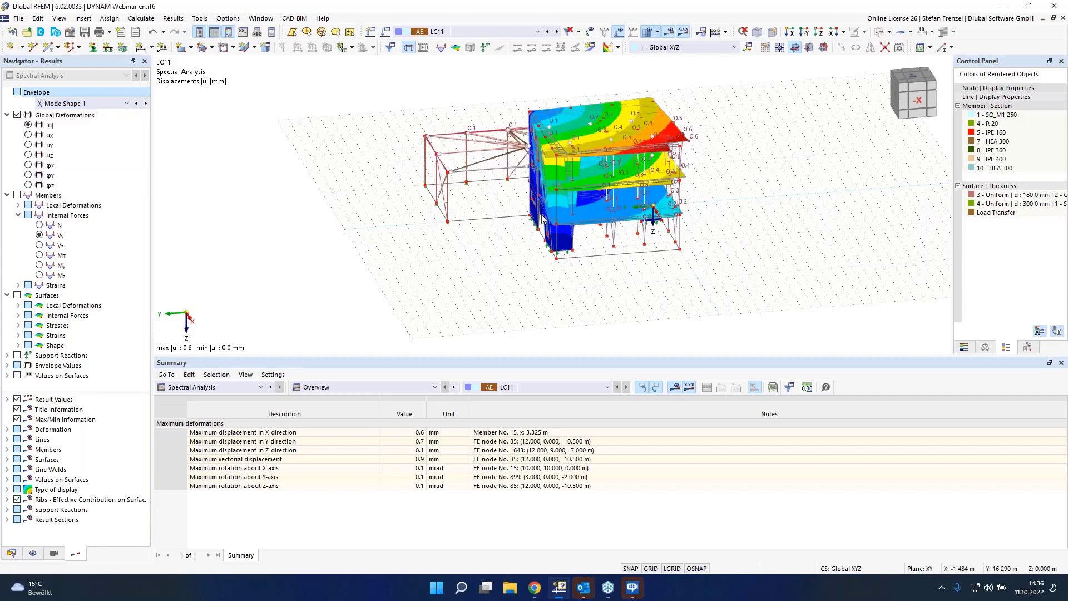
{"action": "middle_click_drag", "start_coordinate": [718, 217], "coordinate": [518, 217]}
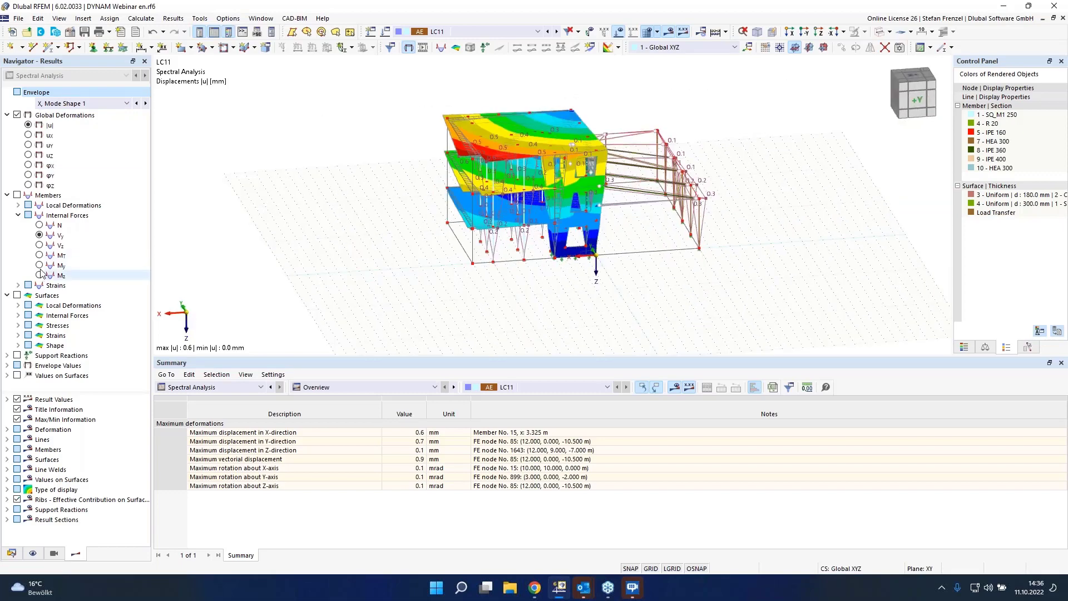
Step: Display member axial forces N for the scaled sums envelope of LC11
{"action": "left_click", "coordinate": [38, 225]}
{"action": "left_click", "coordinate": [39, 226]}
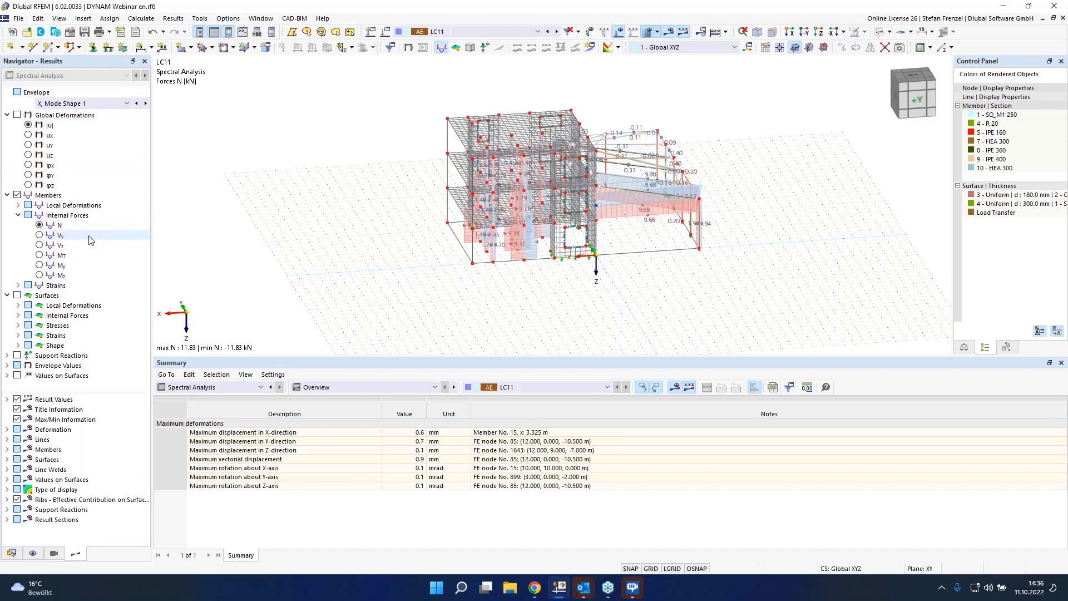
{"action": "scroll", "coordinate": [574, 217], "scroll_direction": "up", "scroll_amount": 2}
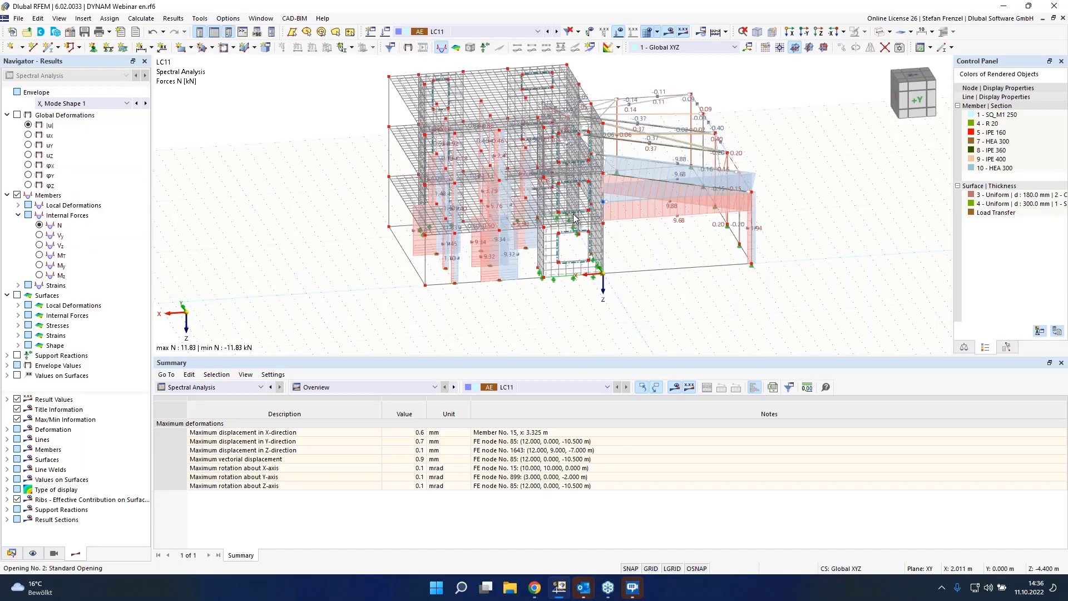
{"action": "scroll", "coordinate": [574, 215], "scroll_direction": "up", "scroll_amount": 1}
{"action": "left_click", "coordinate": [67, 104]}
{"action": "left_click", "coordinate": [68, 114]}
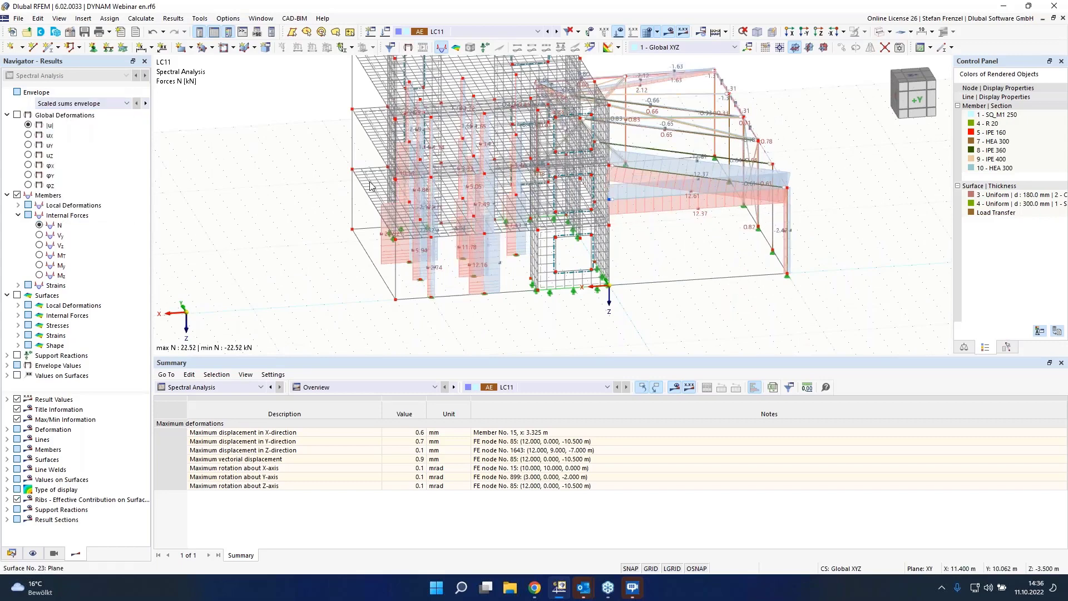
{"action": "scroll", "coordinate": [370, 185], "scroll_direction": "down", "scroll_amount": 1}
{"action": "scroll", "coordinate": [374, 194], "scroll_direction": "down", "scroll_amount": 2}
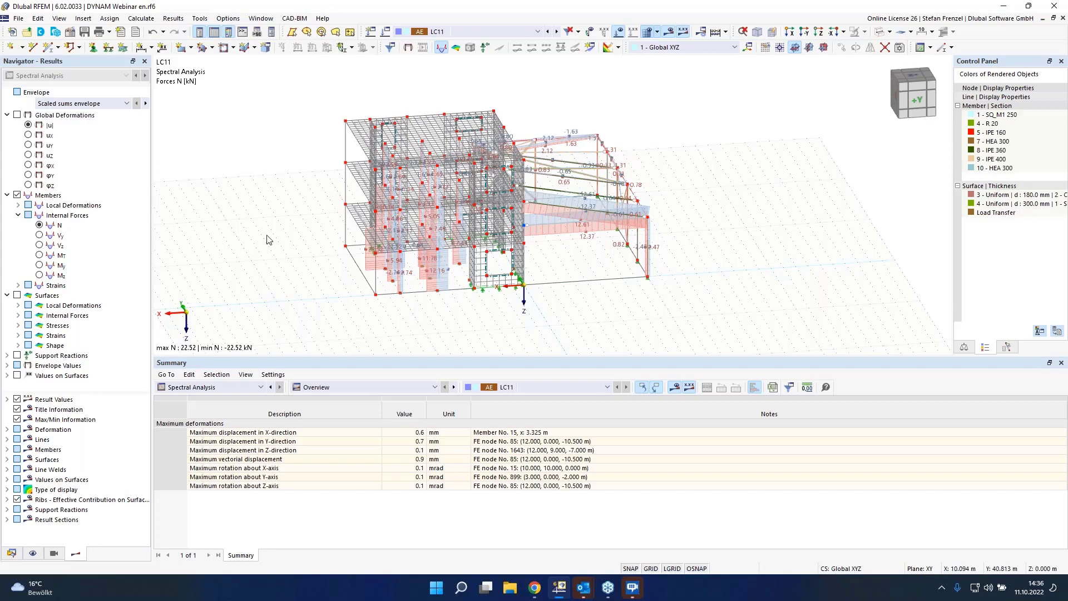
{"action": "left_click", "coordinate": [12, 553]}
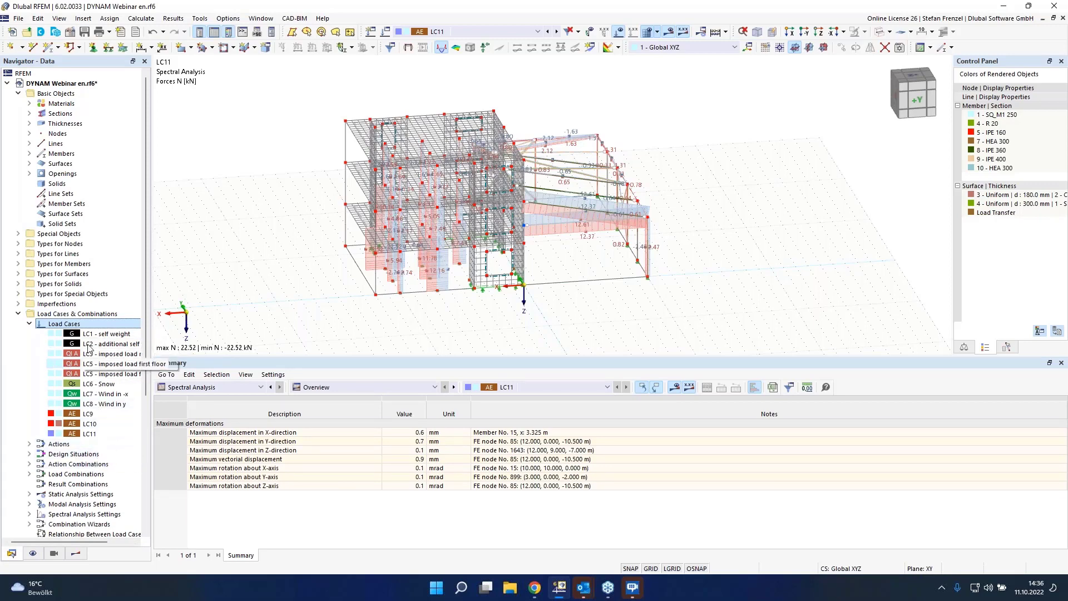
{"action": "right_click", "coordinate": [83, 327]}
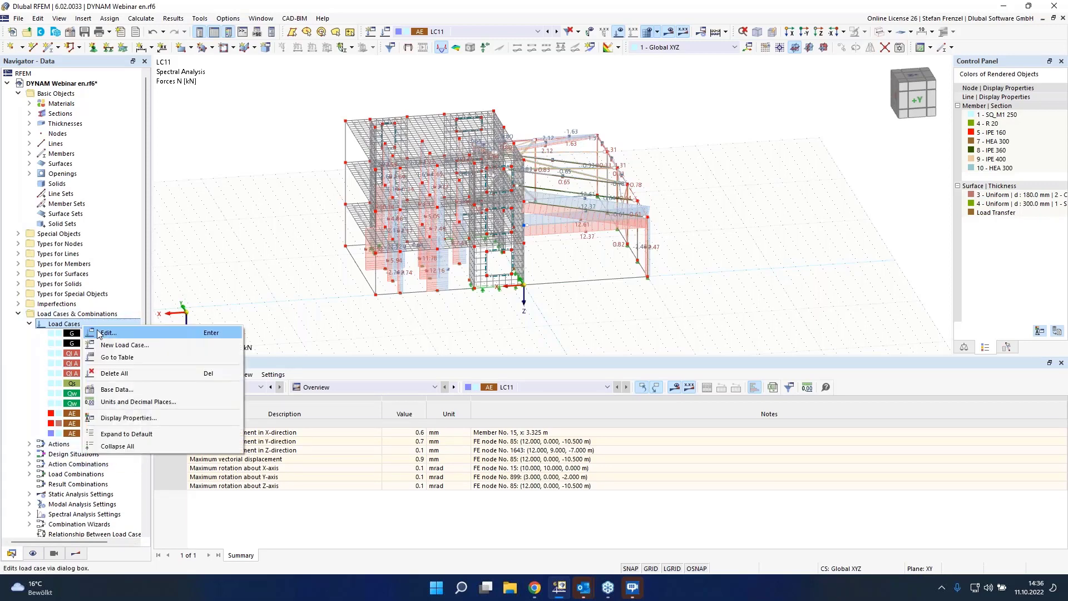
{"action": "left_click", "coordinate": [98, 334]}
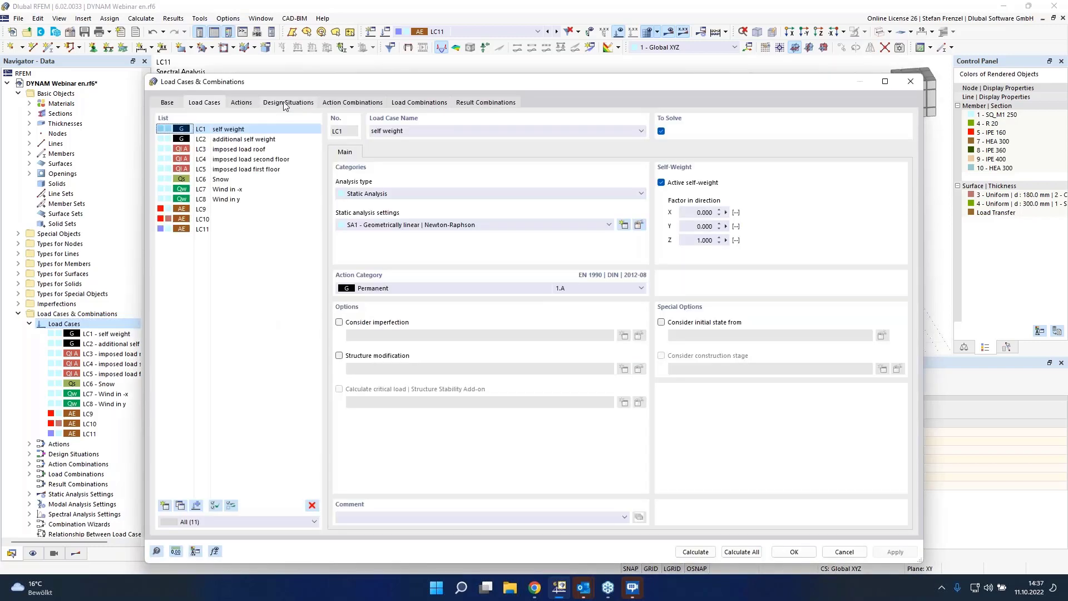
{"action": "left_click", "coordinate": [281, 104]}
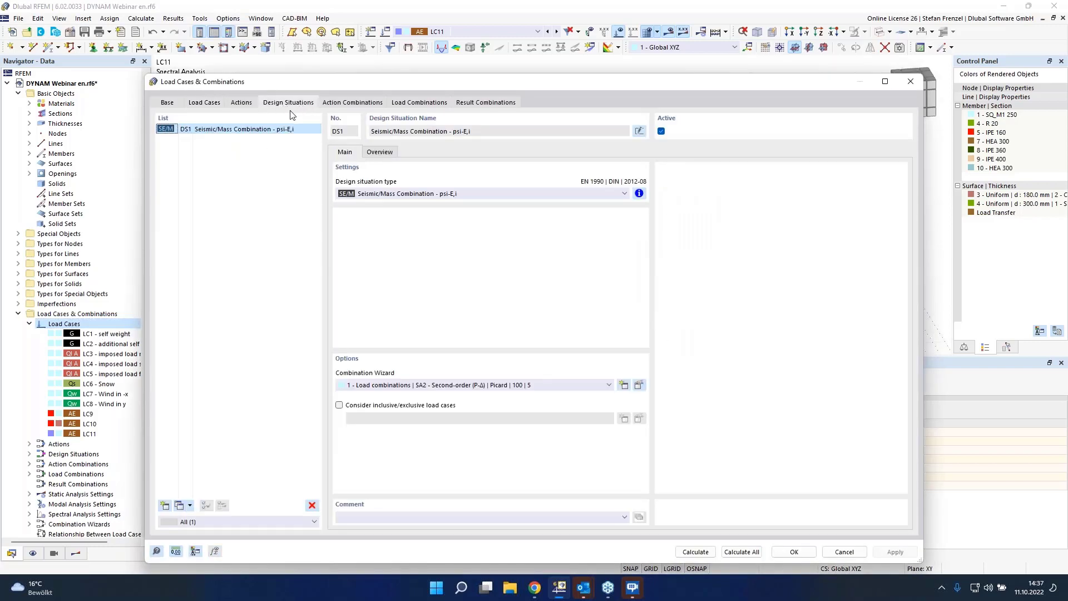
{"action": "left_click", "coordinate": [383, 195]}
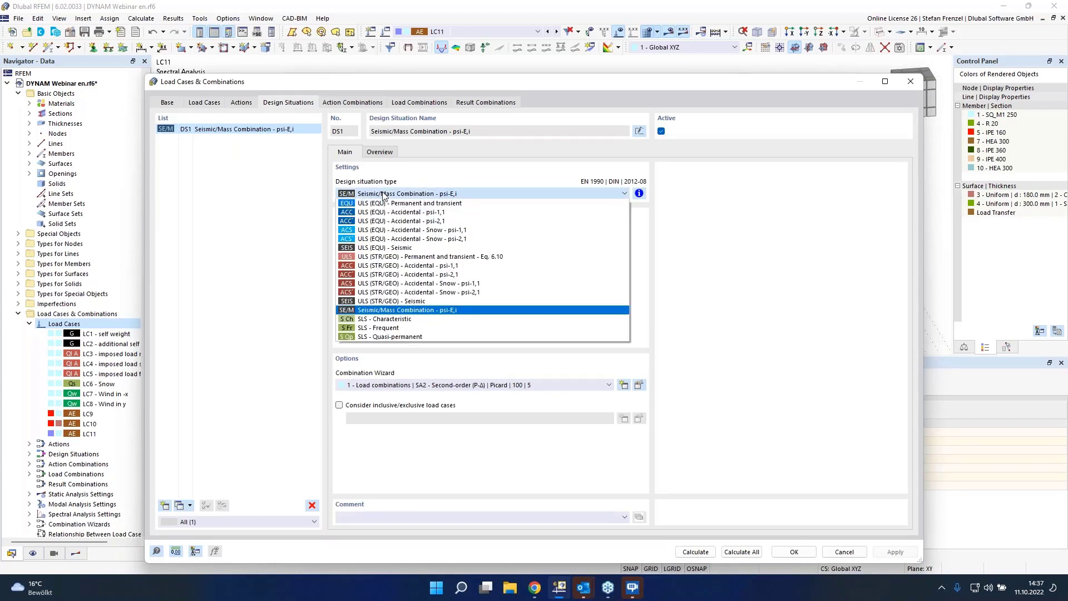
{"action": "left_click", "coordinate": [391, 302]}
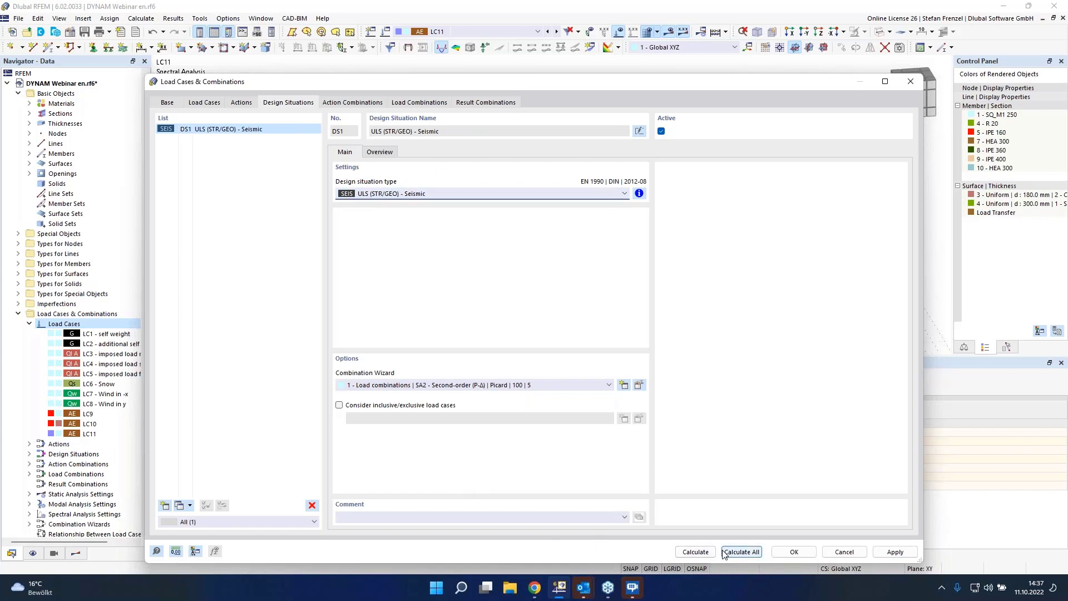
{"action": "left_click", "coordinate": [825, 553]}
Step: Add a new ULS (STR/GEO) - Seismic design situation using combination wizard 2 - Result combinations
{"action": "right_click", "coordinate": [139, 325]}
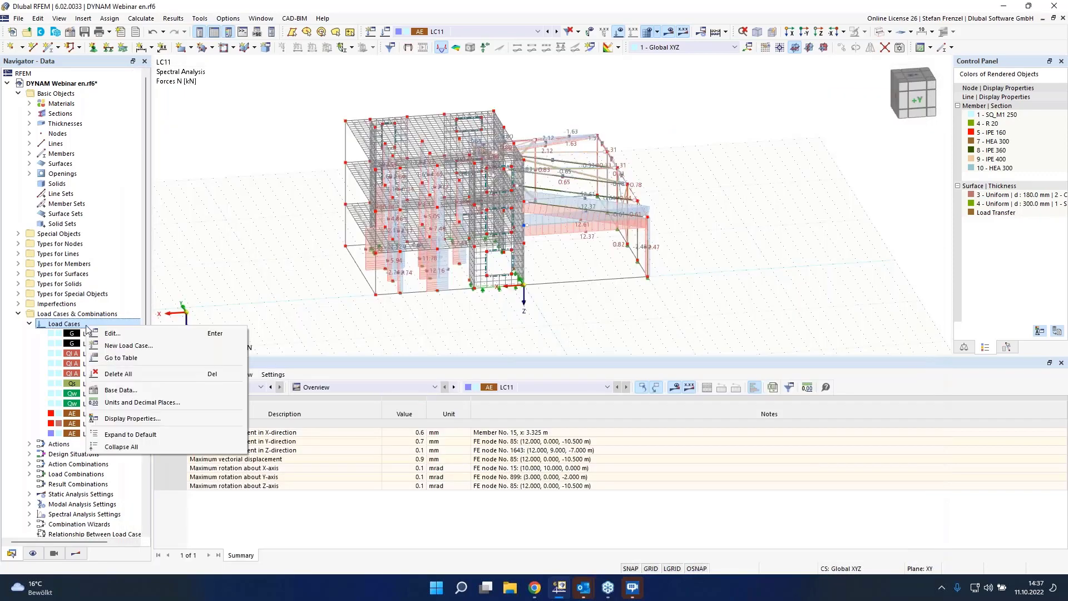
{"action": "left_click", "coordinate": [167, 334]}
{"action": "left_click", "coordinate": [287, 103]}
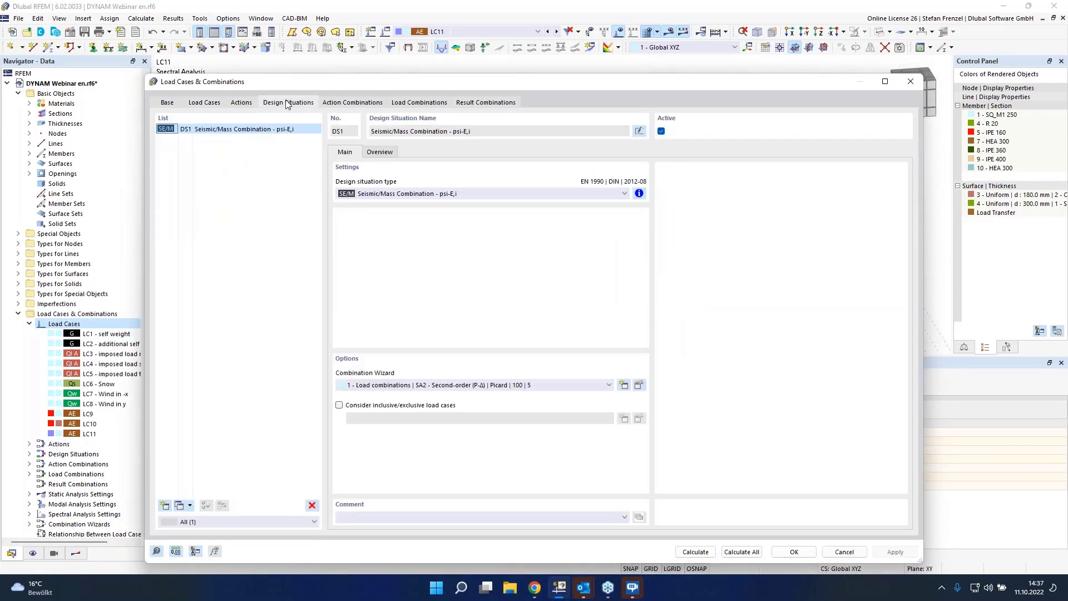
{"action": "left_click", "coordinate": [165, 505]}
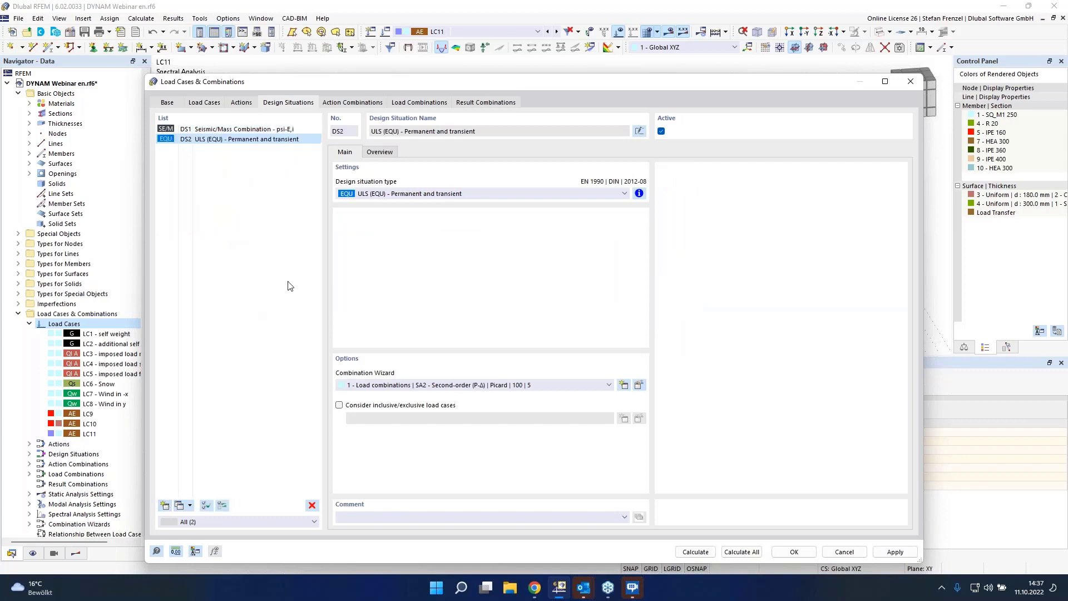
{"action": "left_click", "coordinate": [436, 195]}
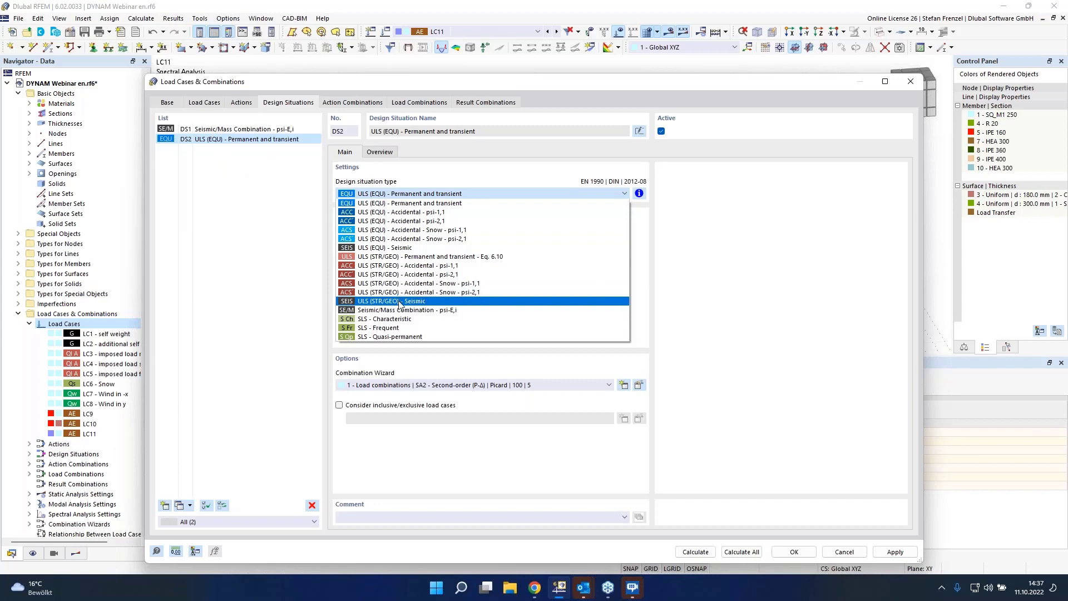
{"action": "left_click", "coordinate": [400, 301]}
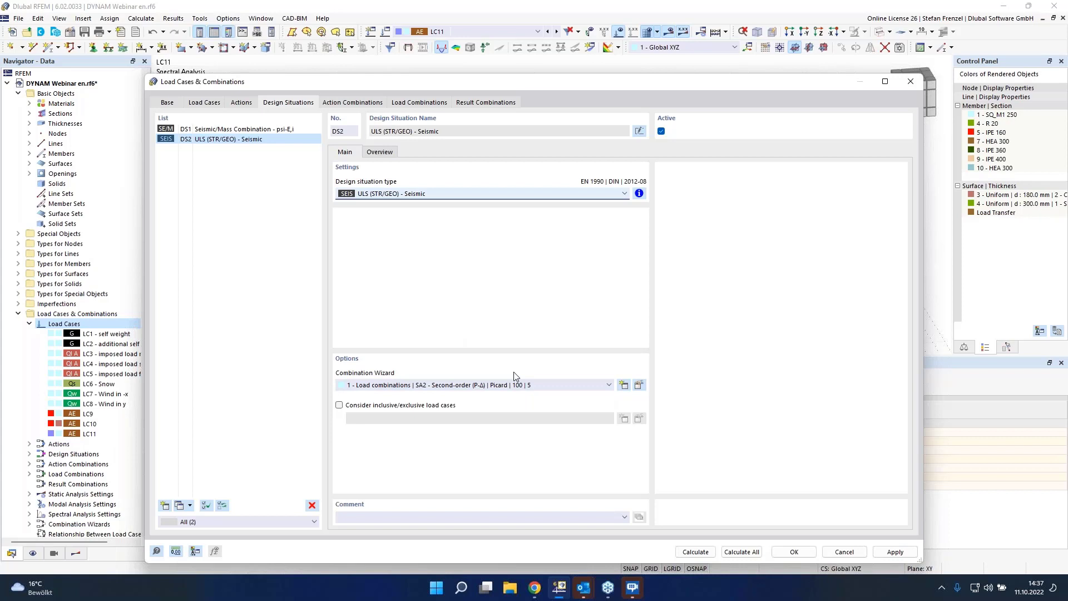
{"action": "left_click", "coordinate": [513, 388]}
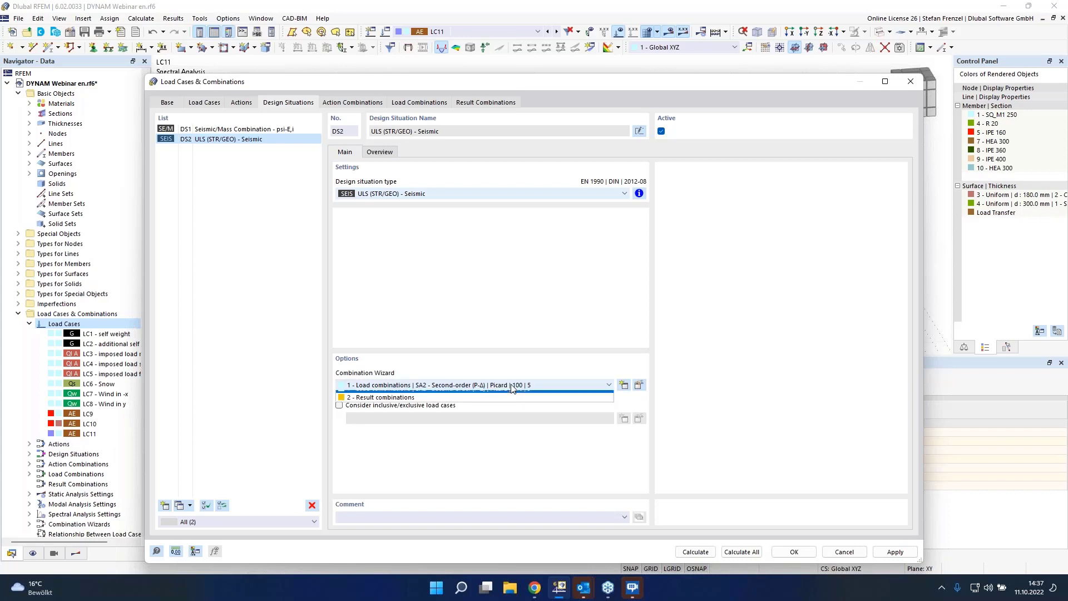
{"action": "left_click", "coordinate": [488, 410]}
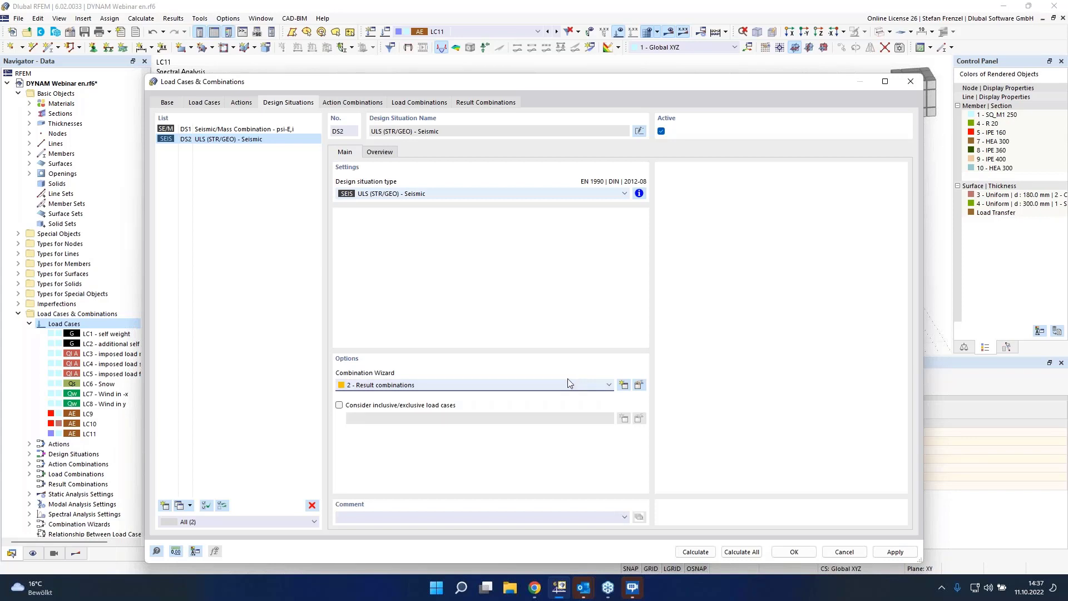
Step: Inspect the load cases assigned to result combination RC1 and LC11's sub-result options
{"action": "left_click", "coordinate": [458, 105]}
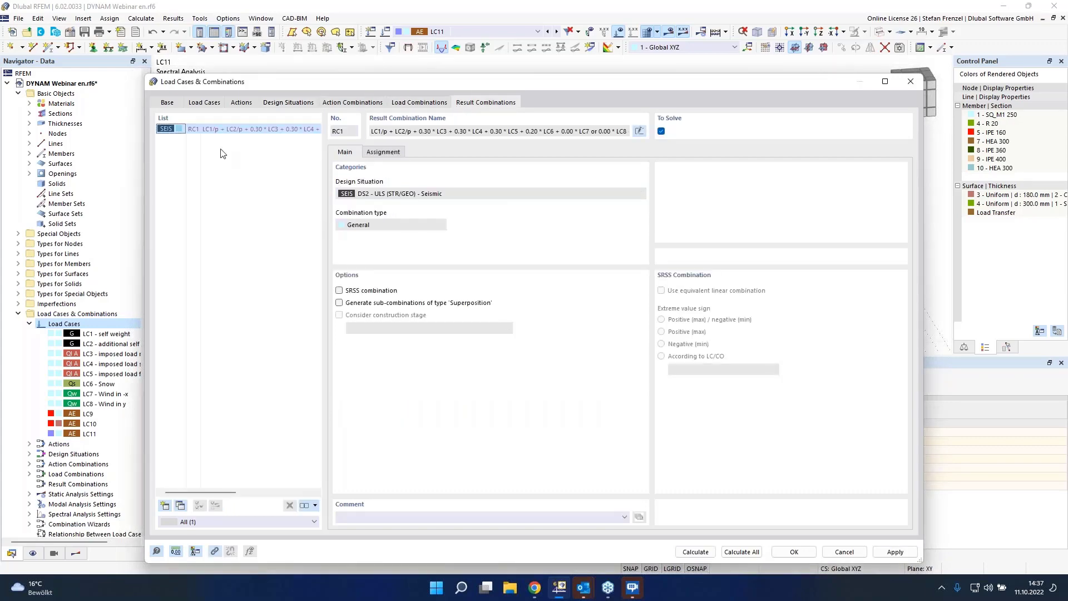
{"action": "left_click", "coordinate": [390, 154]}
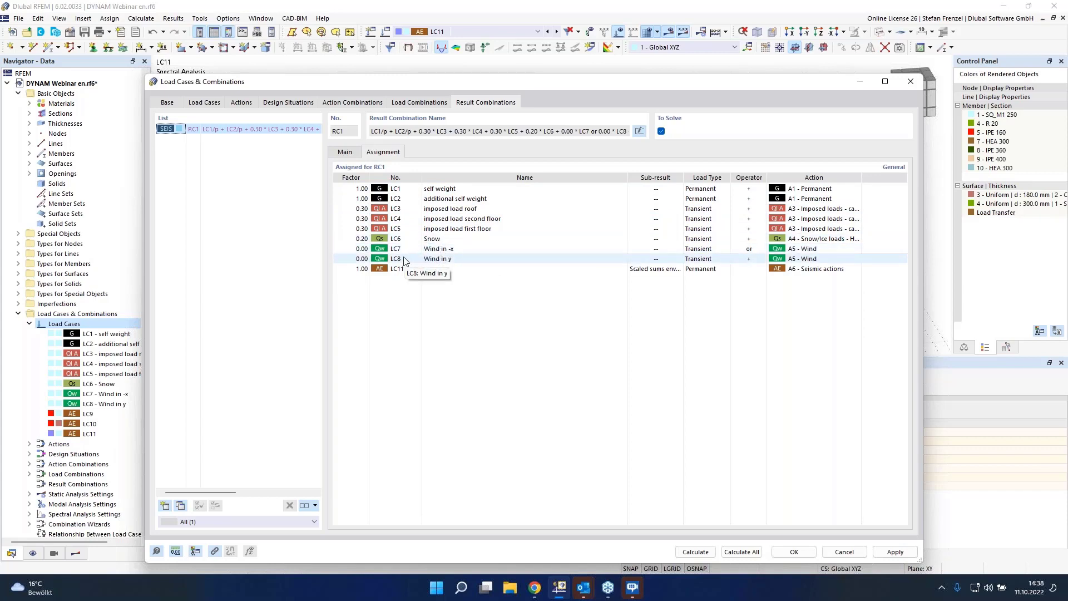
{"action": "left_click", "coordinate": [656, 270]}
{"action": "left_click", "coordinate": [679, 269]}
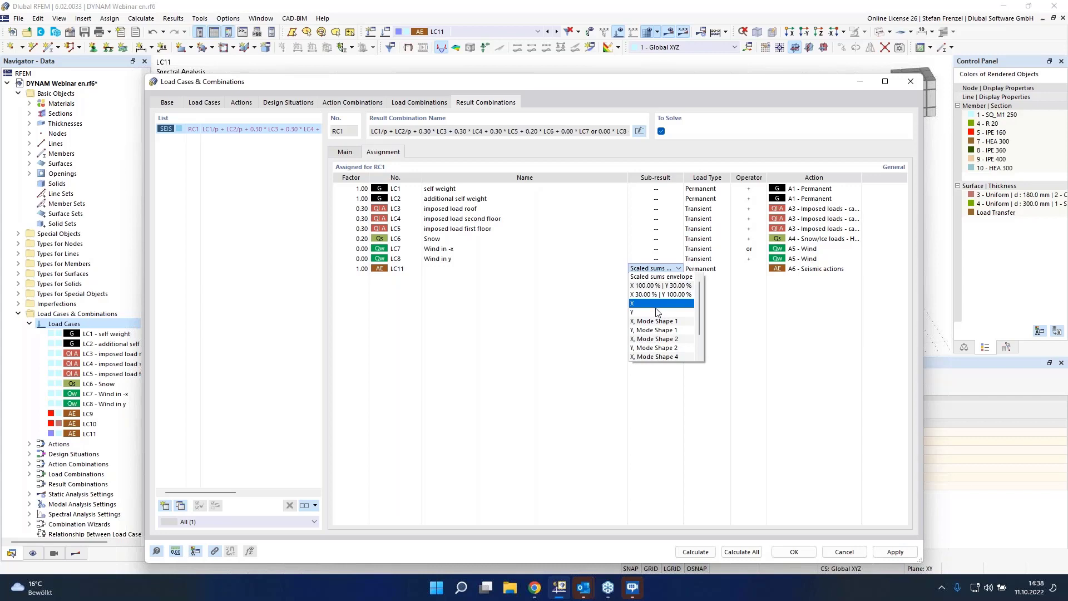
{"action": "left_click", "coordinate": [585, 303]}
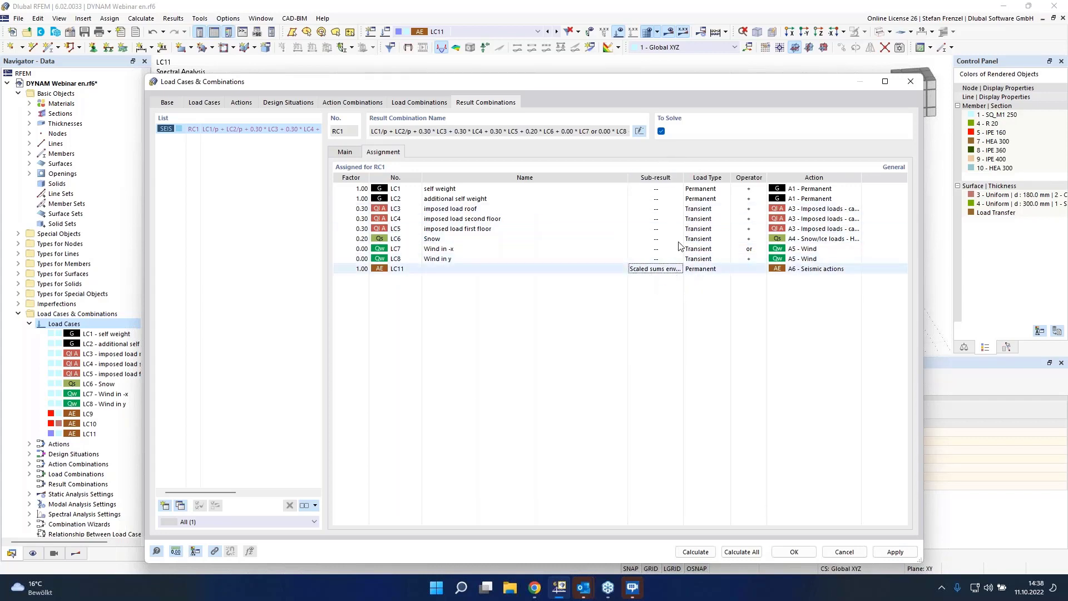
Step: Disable sub-results for result combinations in the base settings and calculate all
{"action": "left_click", "coordinate": [169, 106]}
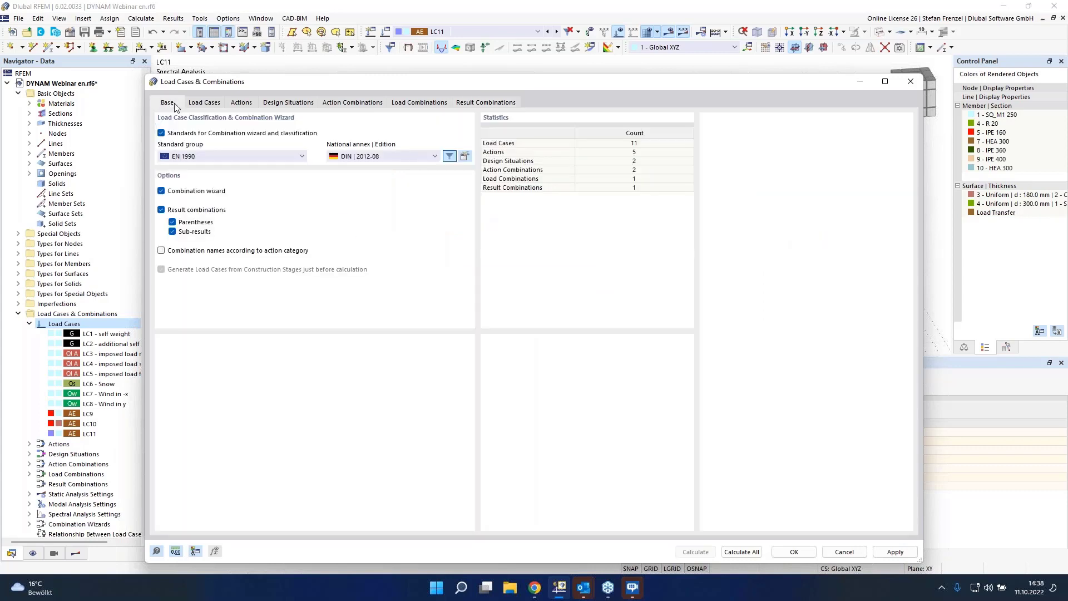
{"action": "left_click", "coordinate": [172, 232]}
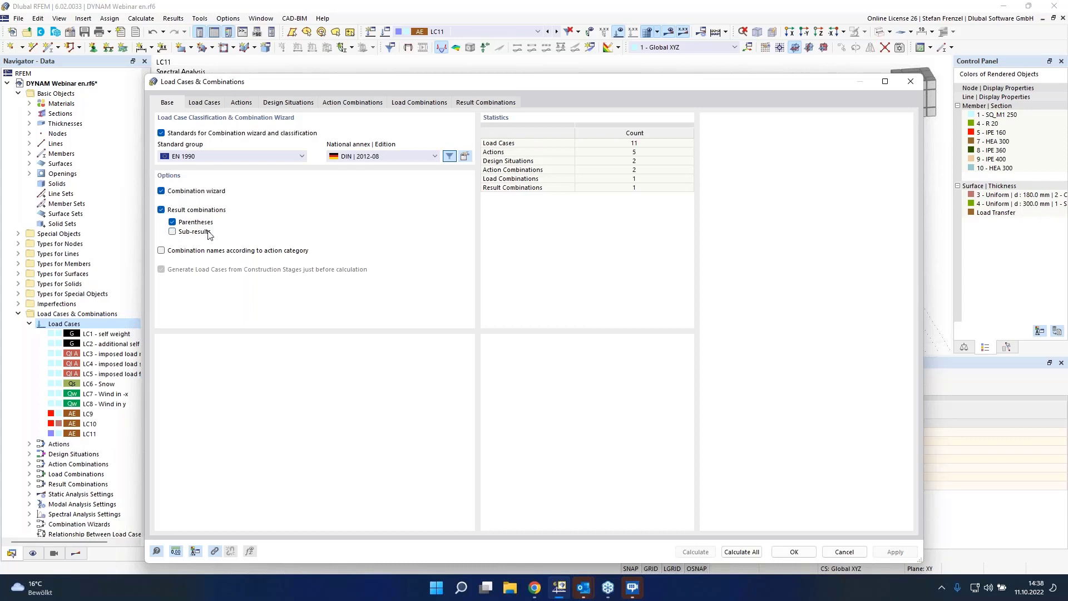
{"action": "left_click", "coordinate": [483, 104]}
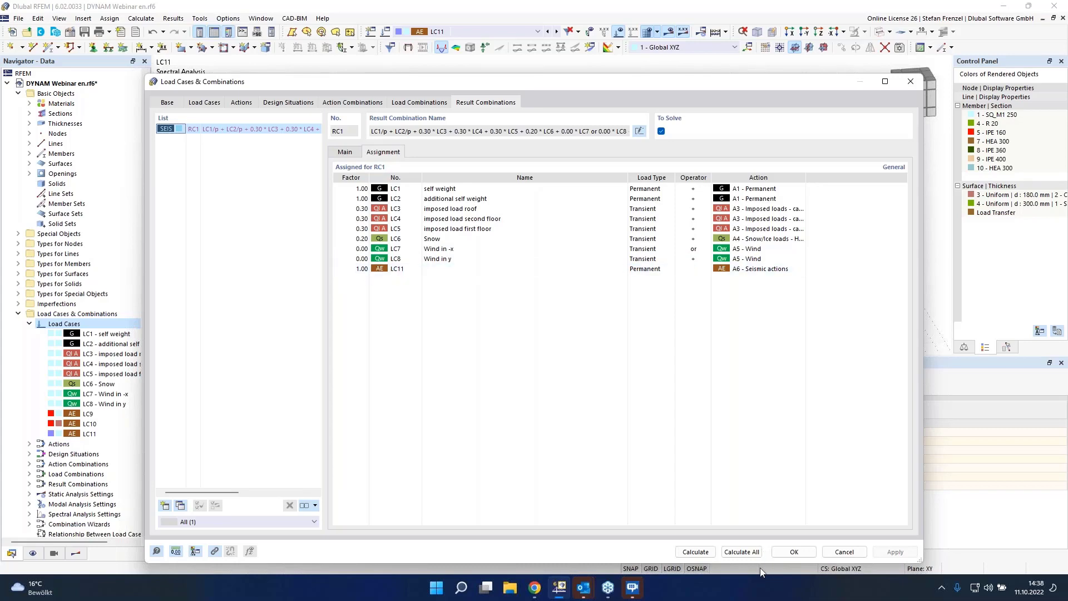
{"action": "left_click", "coordinate": [739, 552]}
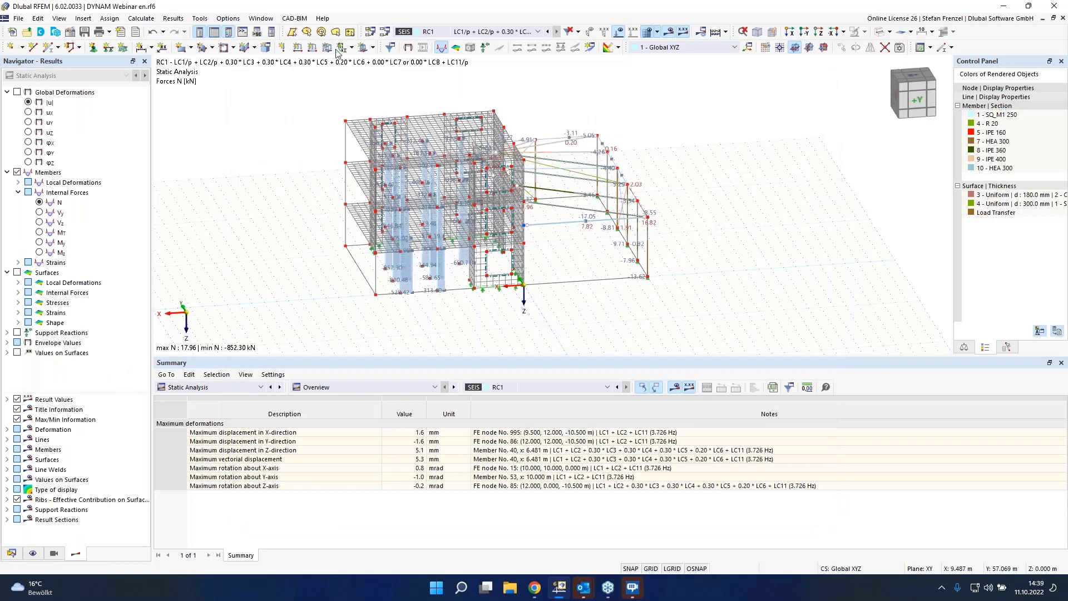
Step: Check the list of load cases, design situations and combinations available for result display
{"action": "left_click", "coordinate": [493, 31]}
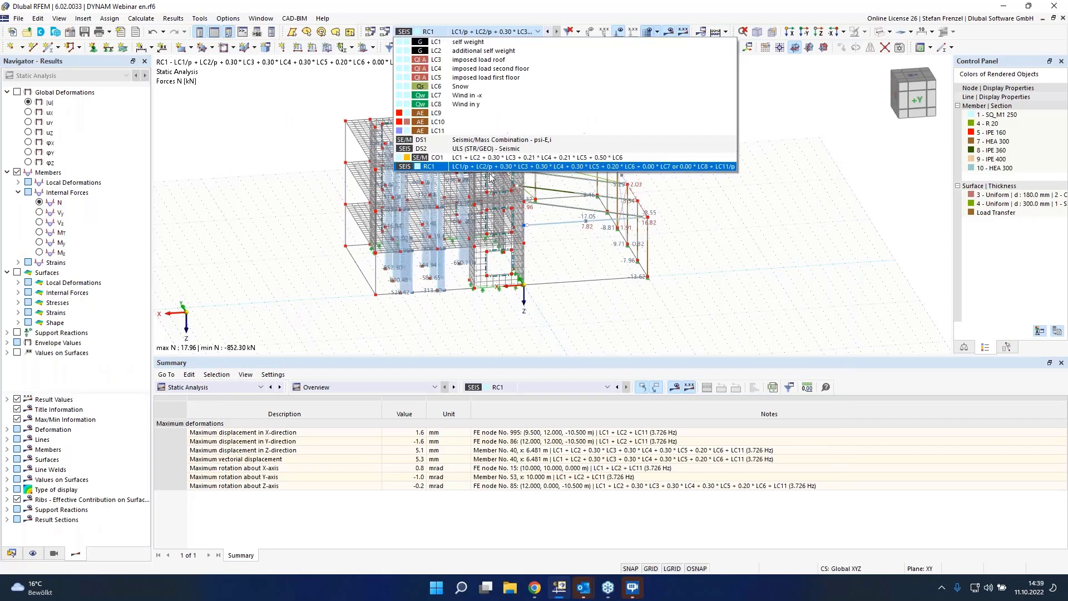
{"action": "left_click", "coordinate": [490, 166]}
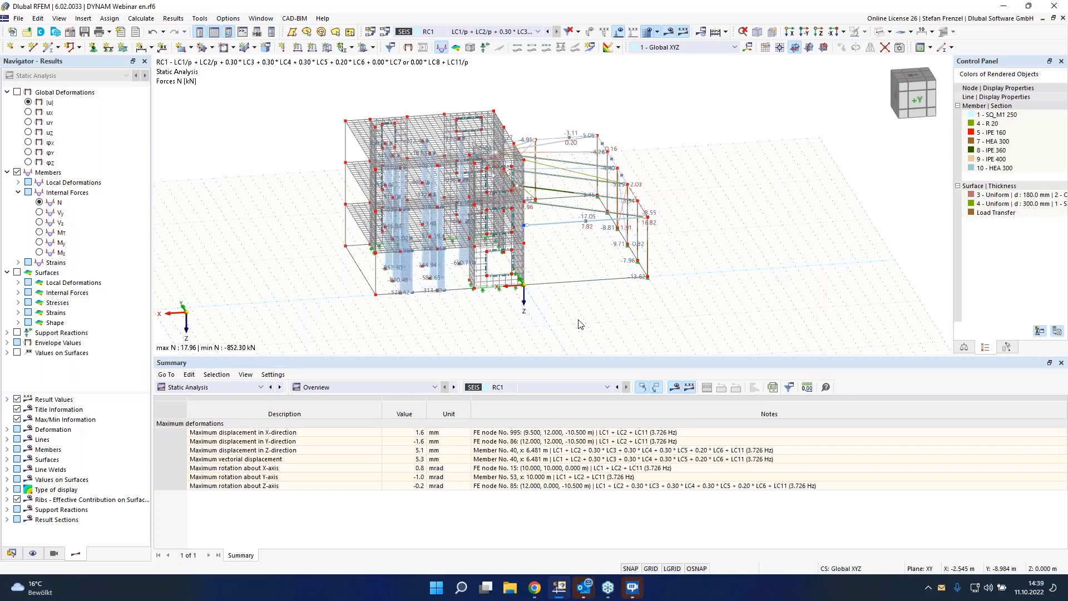
Step: Add a new design situation DS3 of type ULS (STR/GEO) - Permanent and transient - Eq. 6.10
{"action": "left_click", "coordinate": [12, 553]}
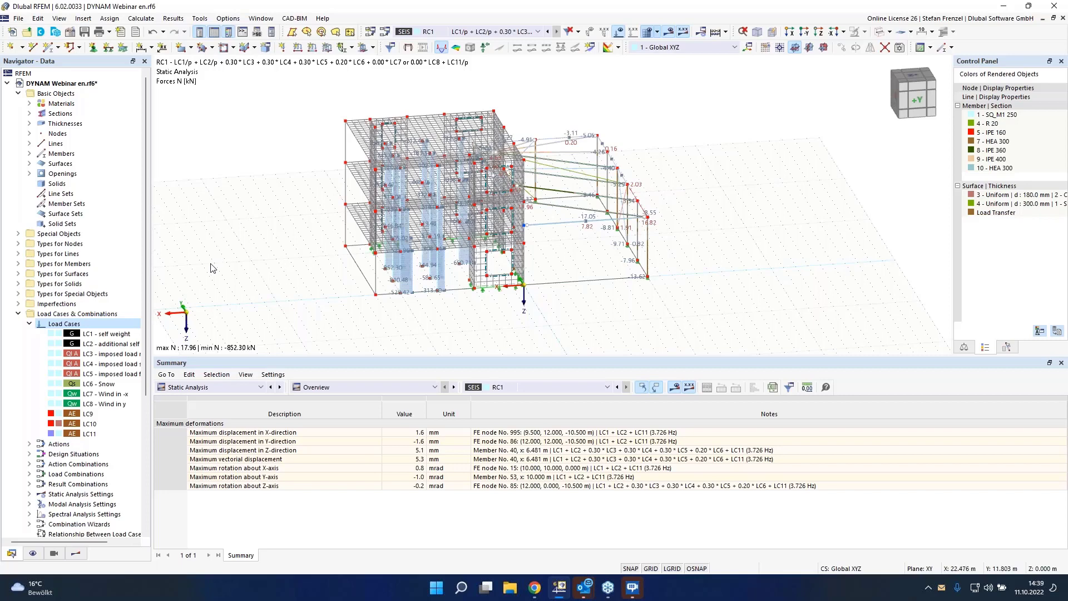
{"action": "right_click", "coordinate": [83, 324]}
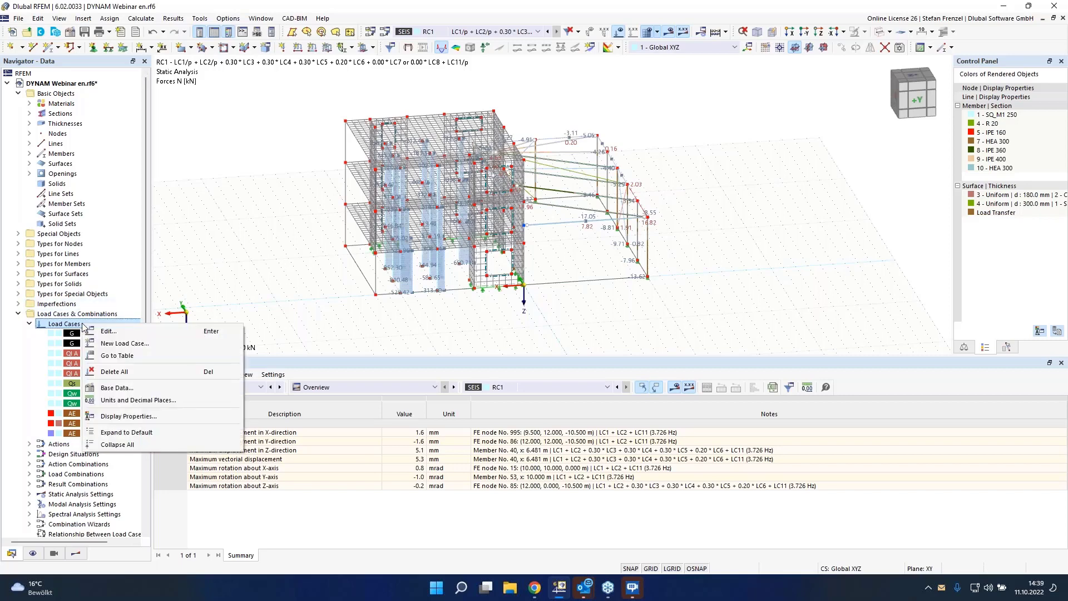
{"action": "left_click", "coordinate": [101, 332]}
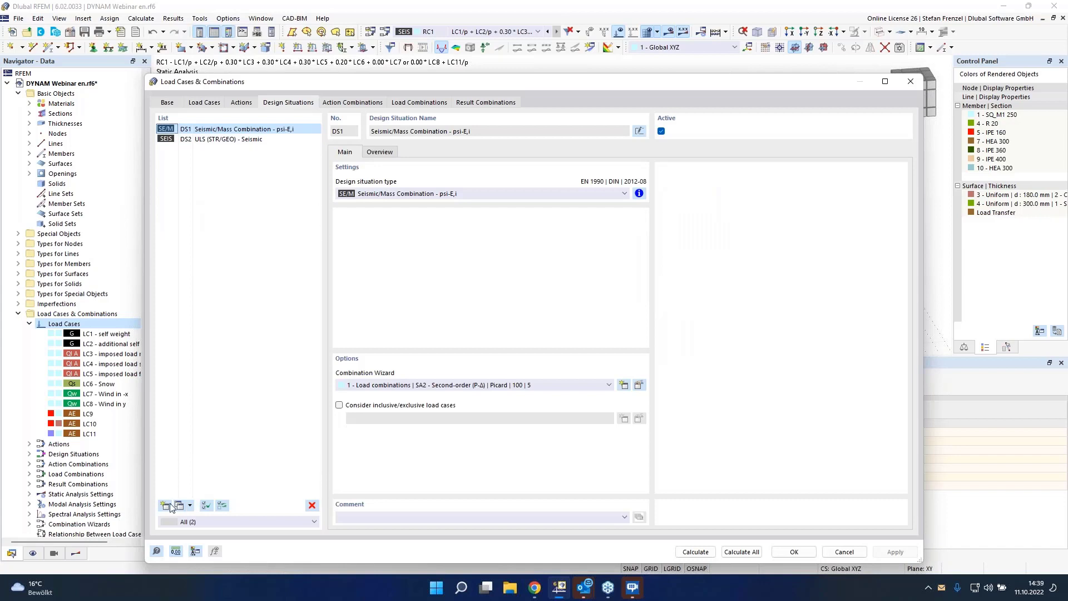
{"action": "left_click", "coordinate": [166, 506]}
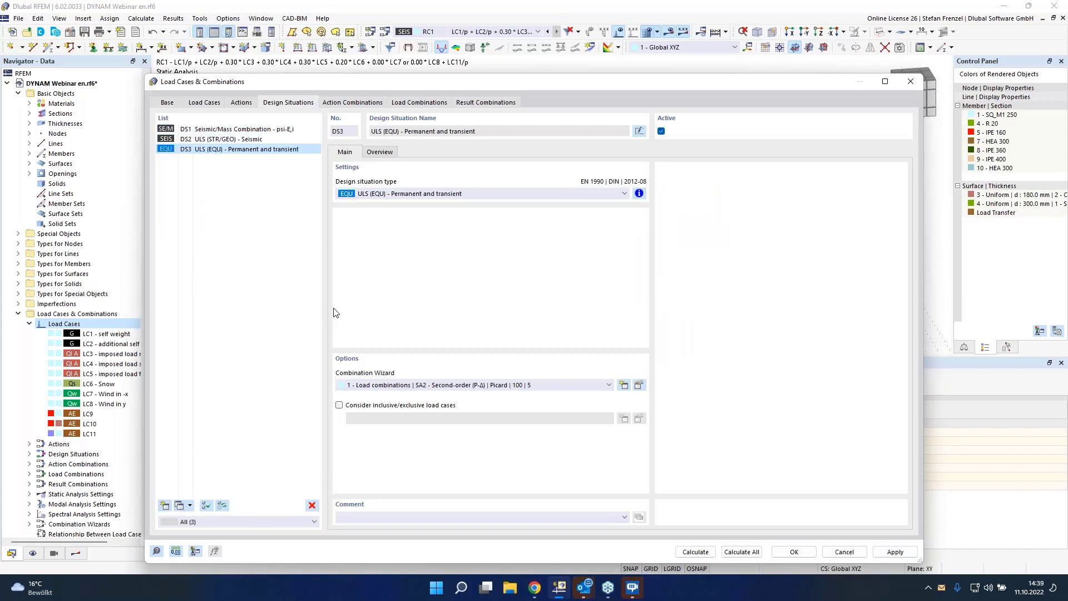
{"action": "left_click", "coordinate": [390, 194]}
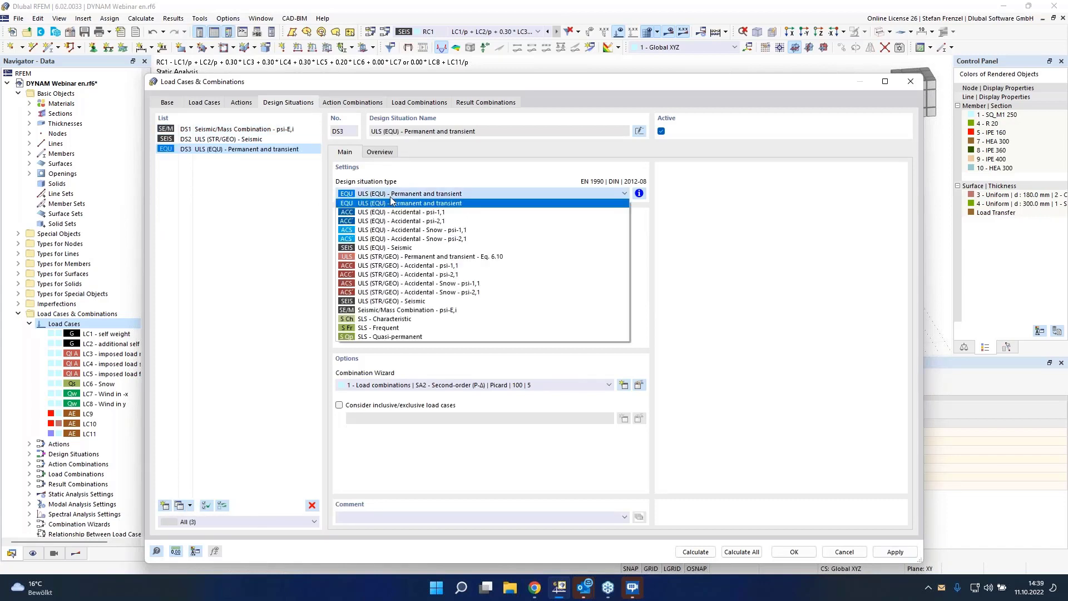
{"action": "left_click", "coordinate": [432, 258]}
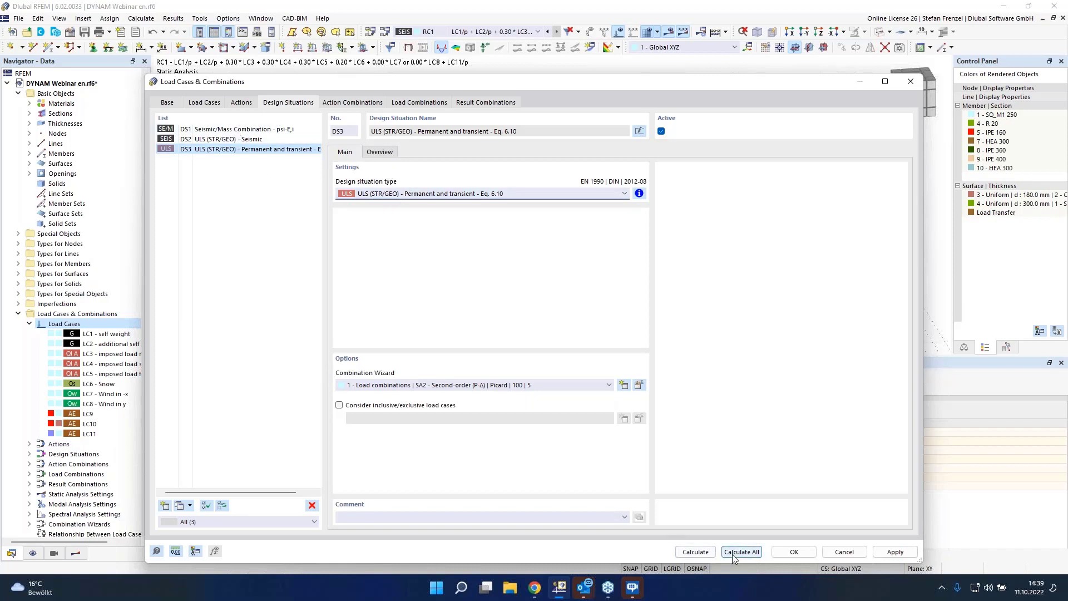
Step: Review the action, load and result combinations, then calculate all load cases and combinations
{"action": "left_click", "coordinate": [350, 103]}
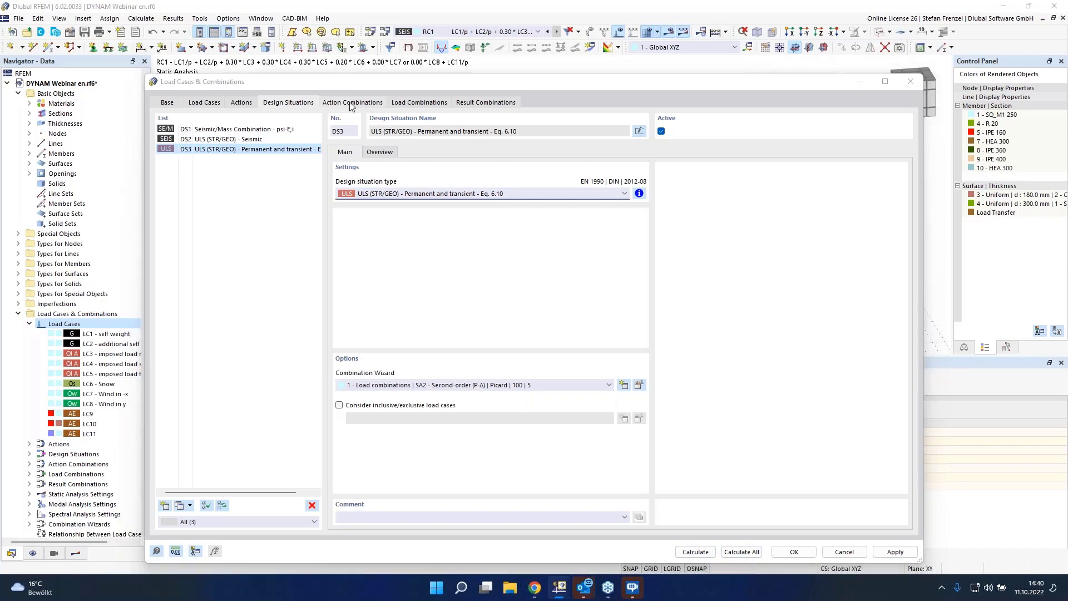
{"action": "left_click", "coordinate": [419, 103]}
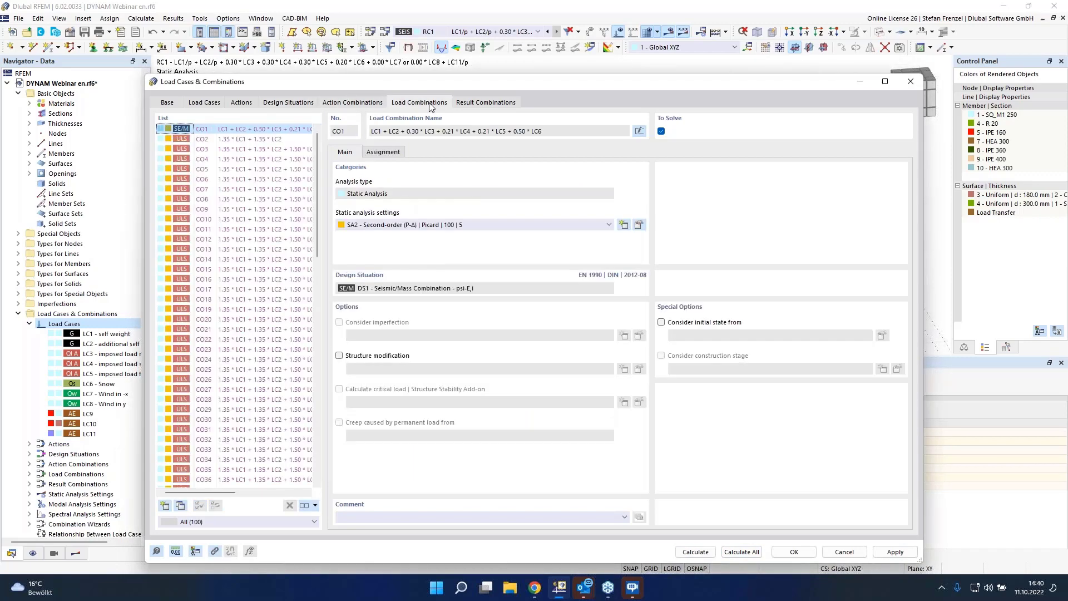
{"action": "left_click", "coordinate": [485, 103]}
{"action": "left_click", "coordinate": [733, 552]}
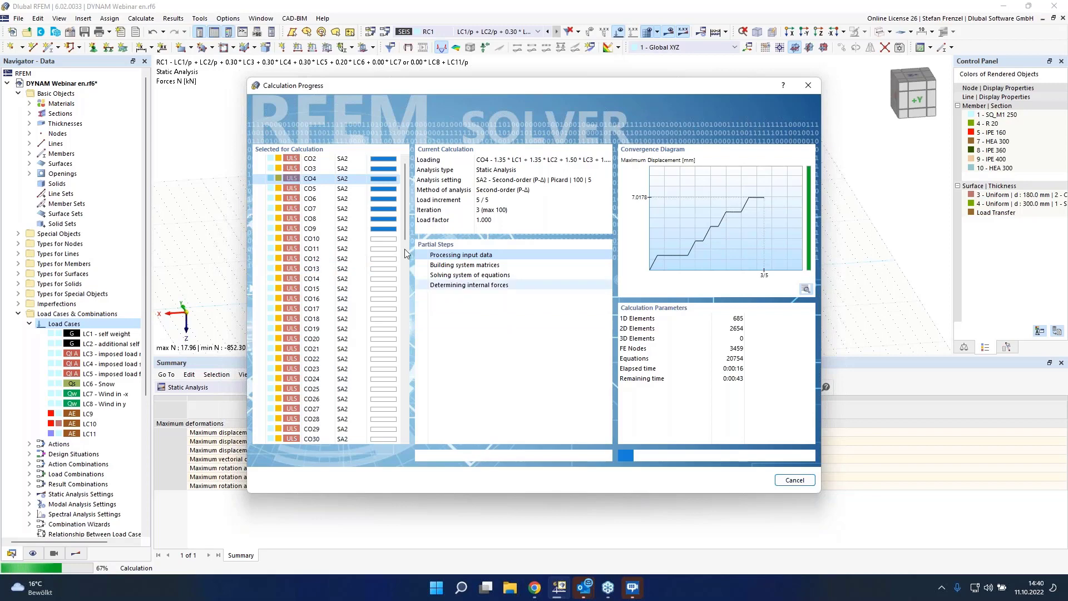
{"action": "left_click_drag", "start_coordinate": [403, 224], "coordinate": [412, 176]}
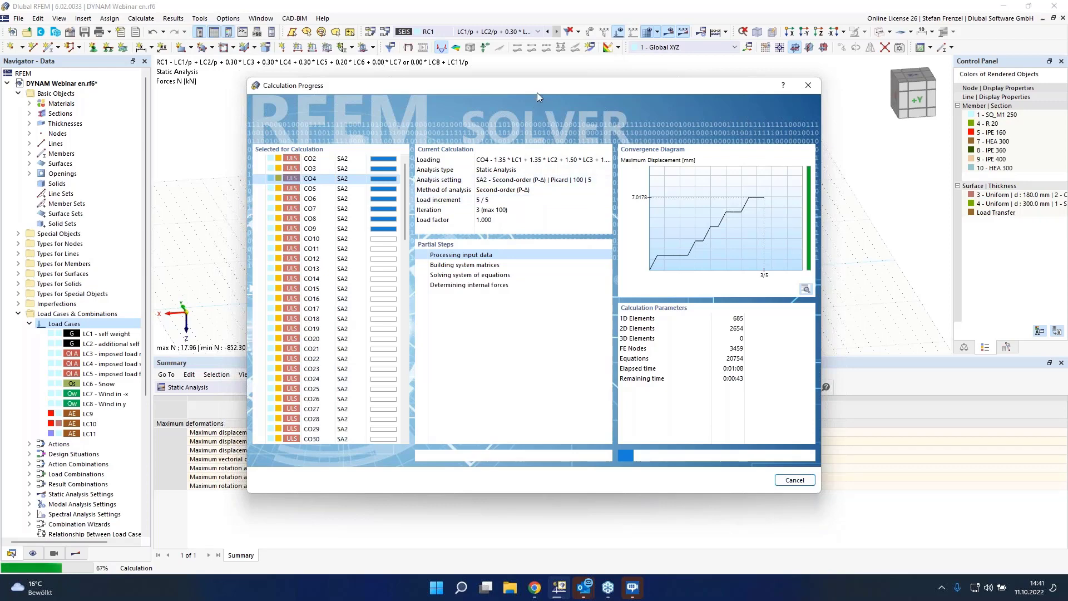
{"action": "left_click_drag", "start_coordinate": [537, 98], "coordinate": [567, 285]}
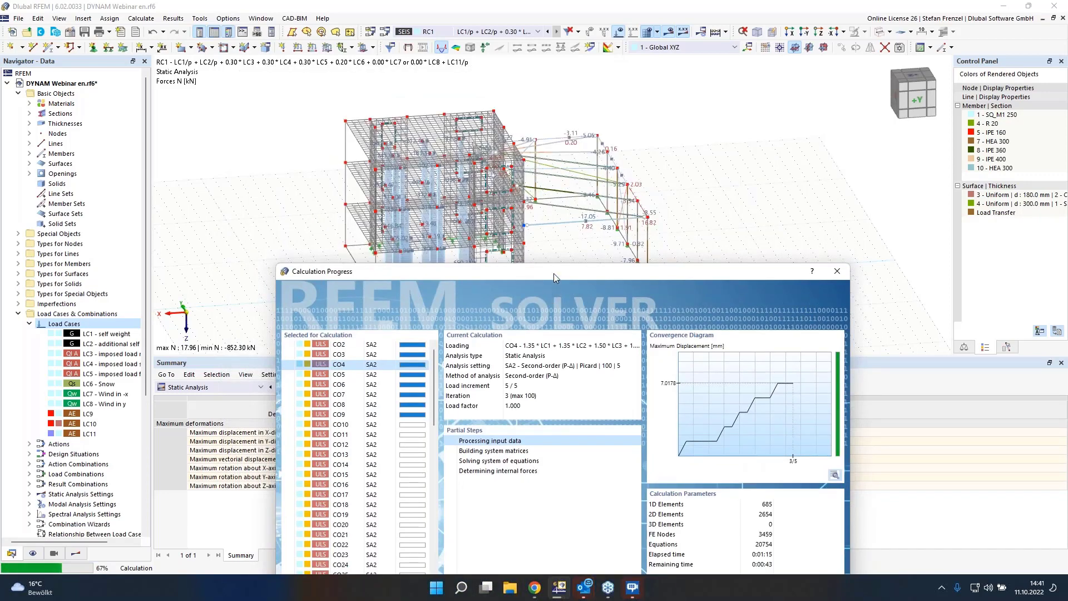
{"action": "left_click_drag", "start_coordinate": [553, 272], "coordinate": [522, 96]}
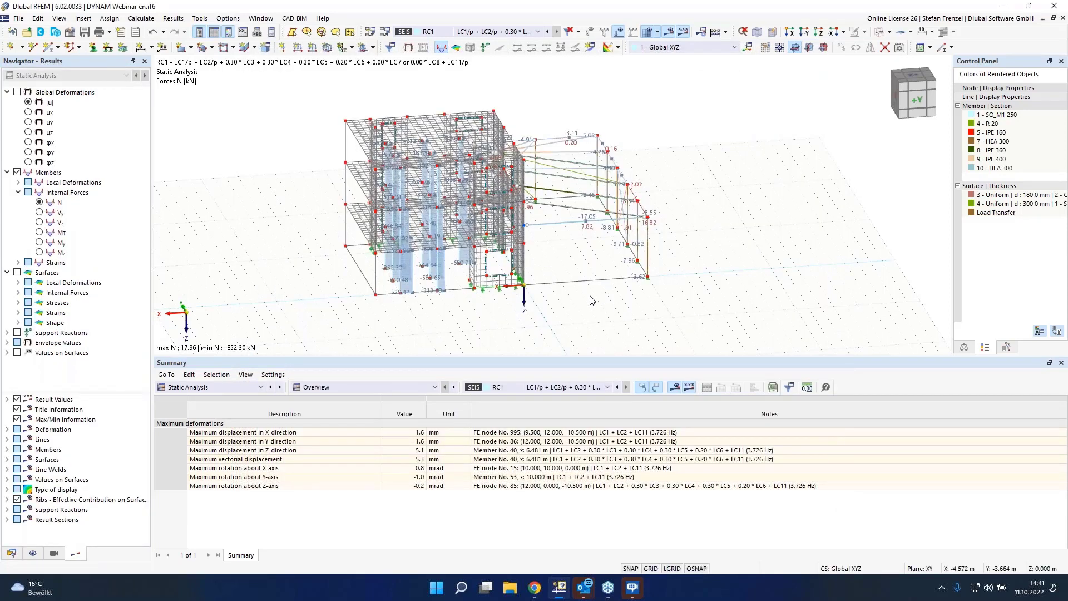
Step: Display member axial forces for design situation DS3 in the model view
{"action": "middle_click_drag", "start_coordinate": [700, 159], "coordinate": [444, 165]}
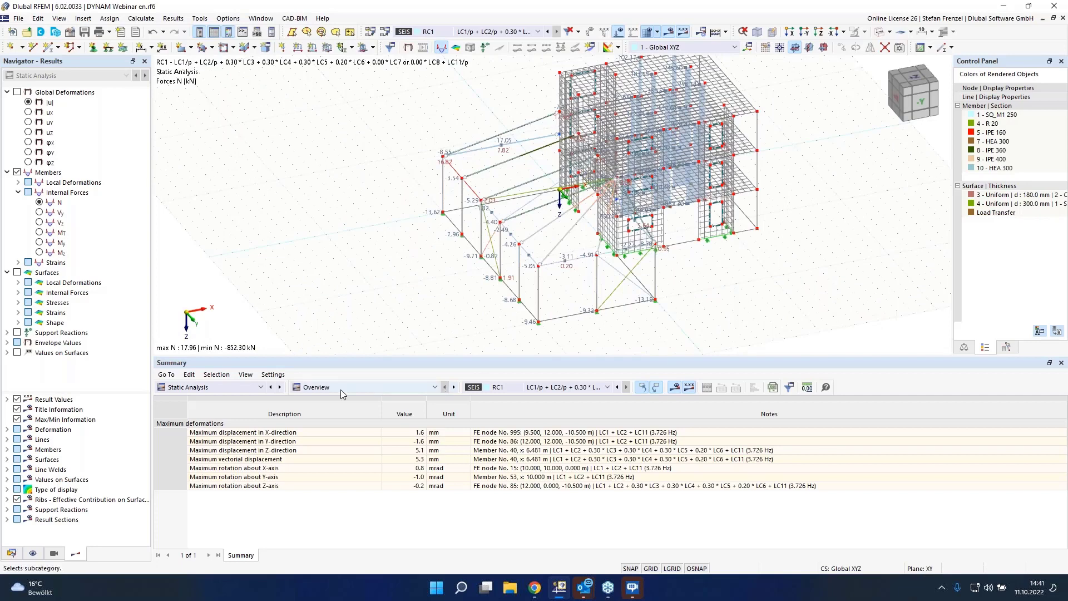
{"action": "scroll", "coordinate": [444, 170], "scroll_direction": "down", "scroll_amount": 3}
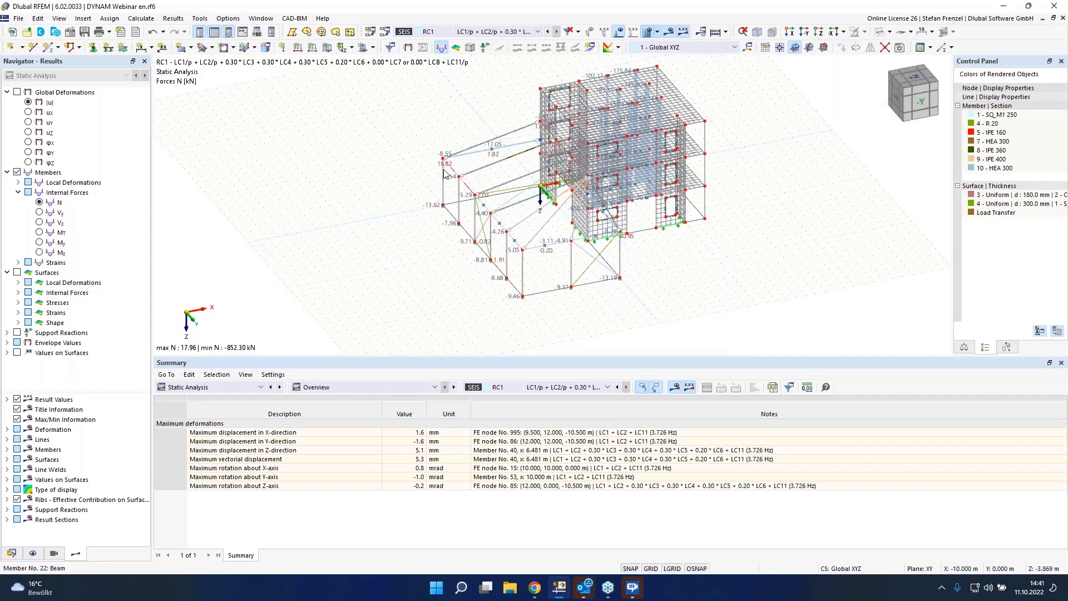
{"action": "scroll", "coordinate": [664, 111], "scroll_direction": "up", "scroll_amount": 2}
{"action": "left_click", "coordinate": [608, 387]}
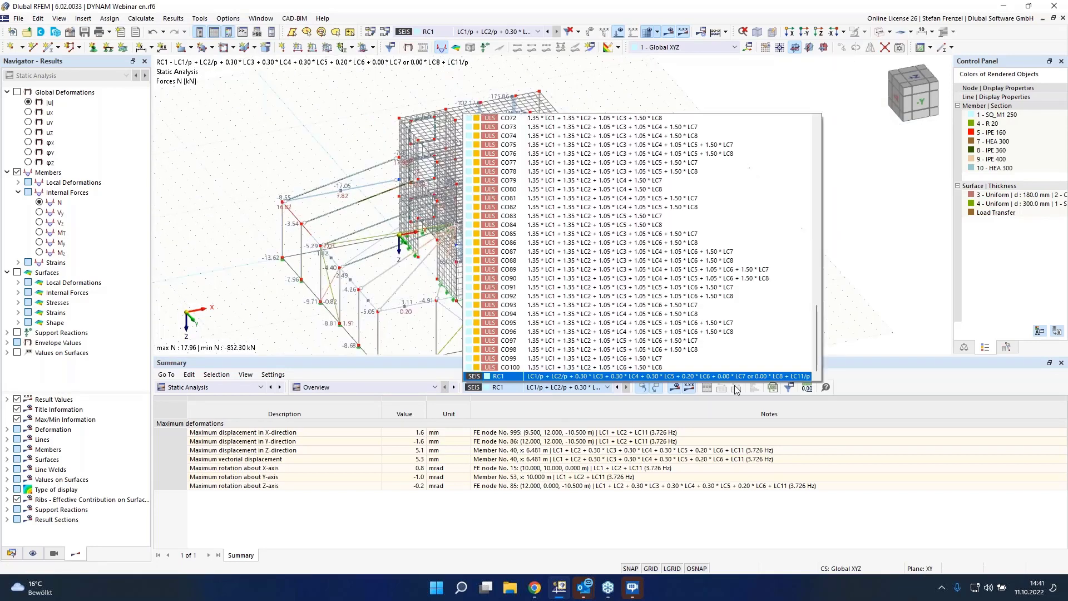
{"action": "left_click_drag", "start_coordinate": [817, 355], "coordinate": [818, 157]}
{"action": "left_click", "coordinate": [634, 207]}
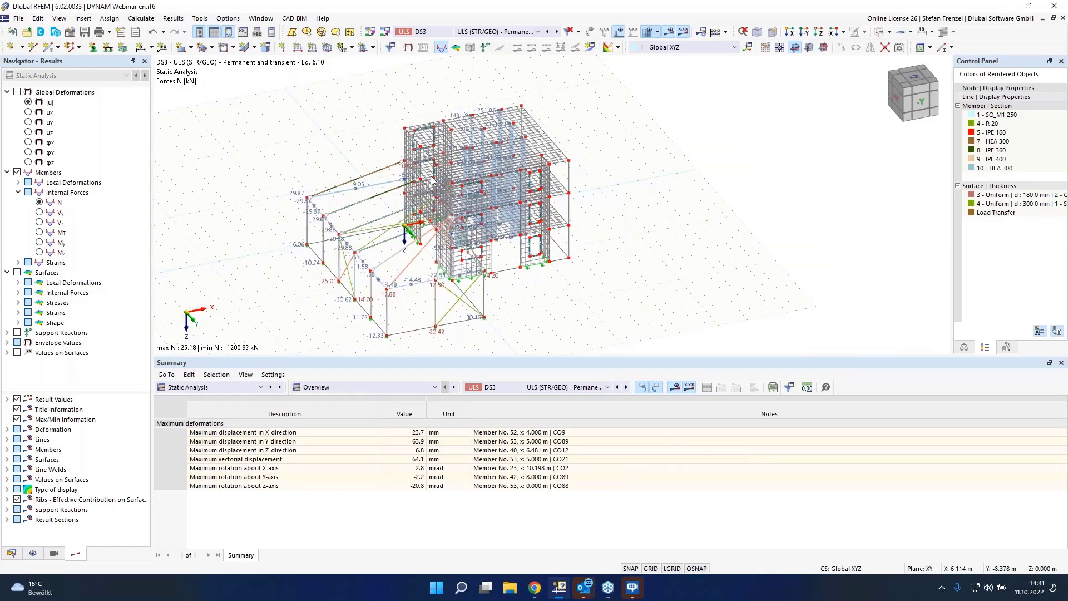
{"action": "middle_click_drag", "start_coordinate": [431, 177], "coordinate": [437, 169]}
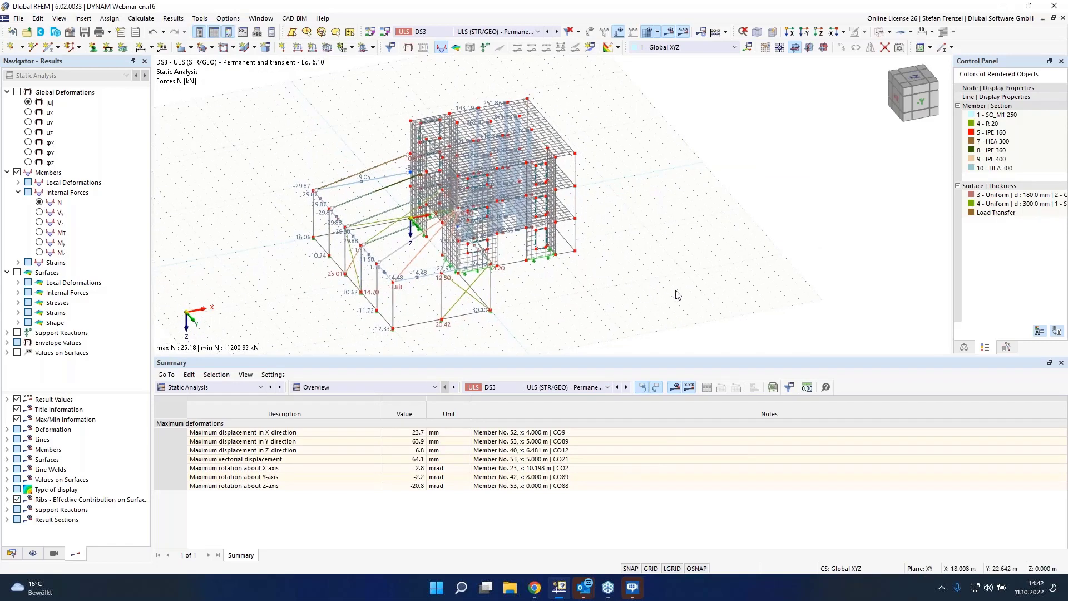
{"action": "middle_click_drag", "start_coordinate": [708, 245], "coordinate": [522, 256]}
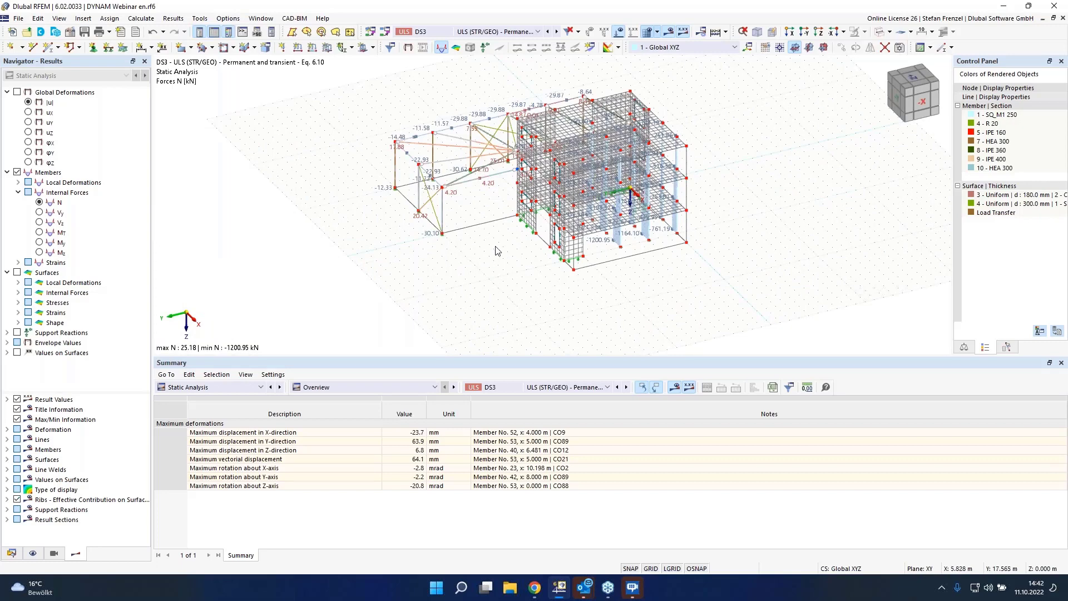
{"action": "left_click", "coordinate": [11, 553]}
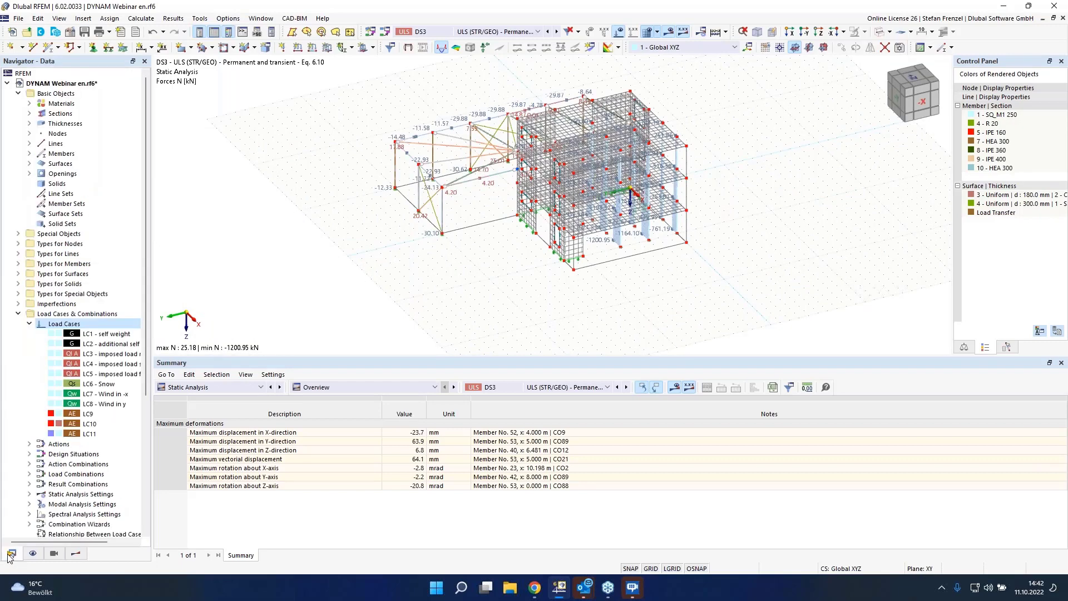
{"action": "left_click", "coordinate": [18, 313]}
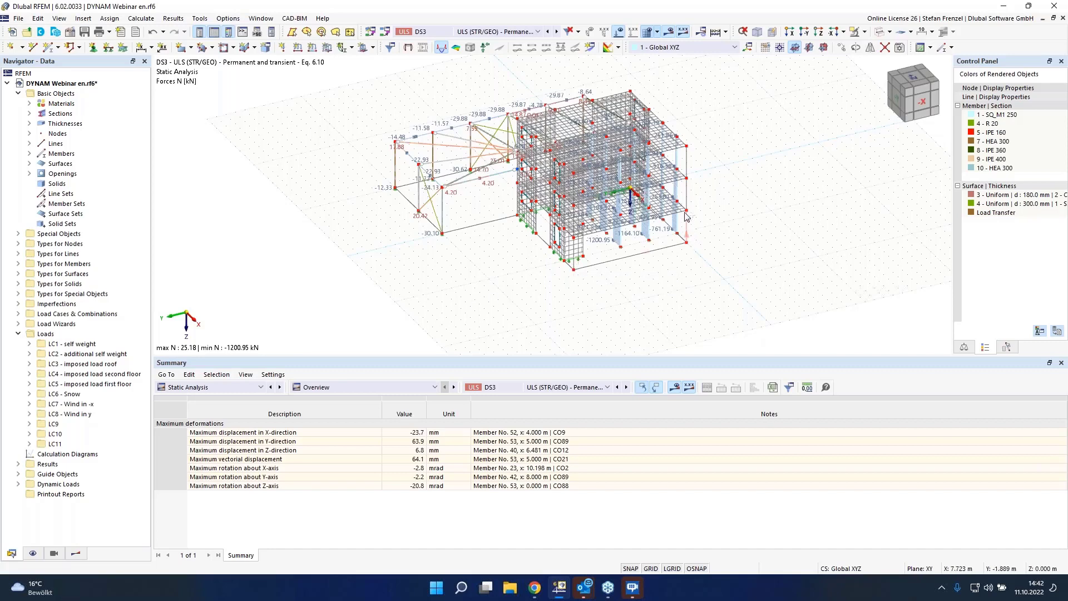
{"action": "right_click", "coordinate": [689, 173]}
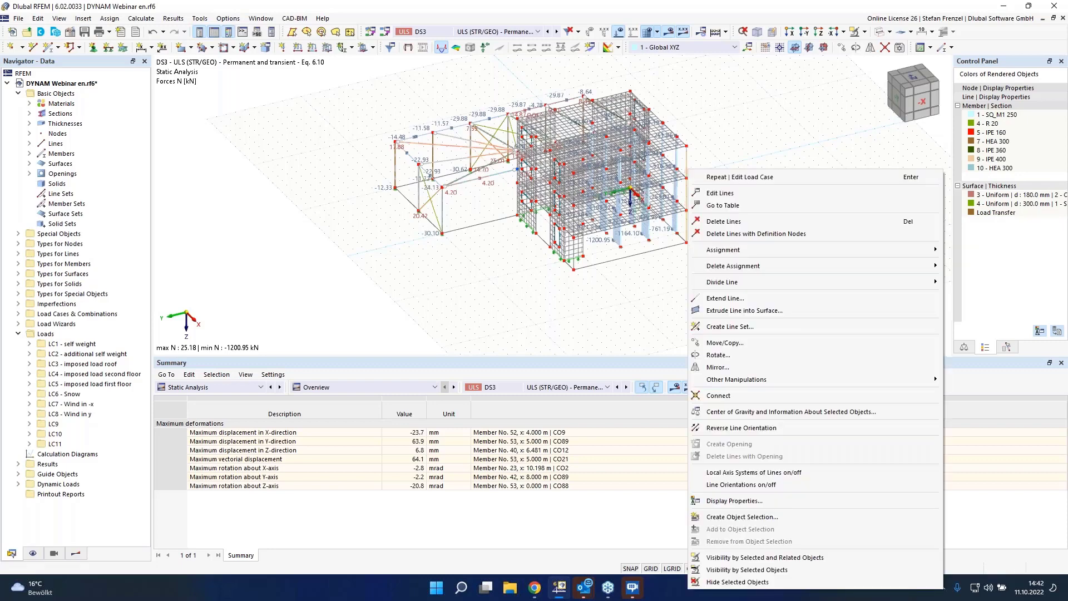
{"action": "left_click", "coordinate": [705, 195]}
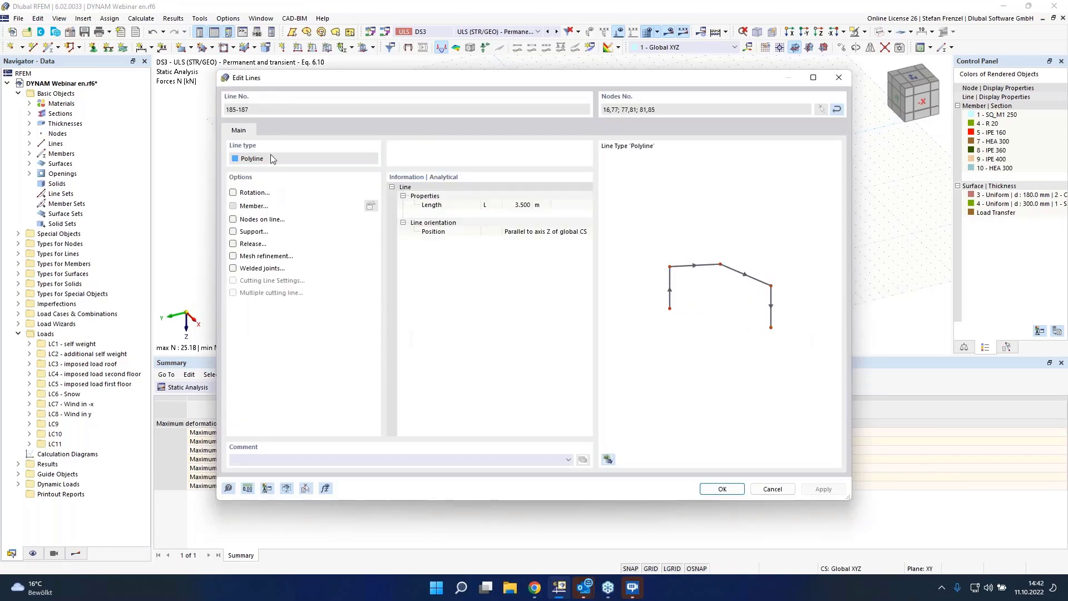
{"action": "left_click", "coordinate": [233, 205]}
{"action": "left_click", "coordinate": [262, 140]}
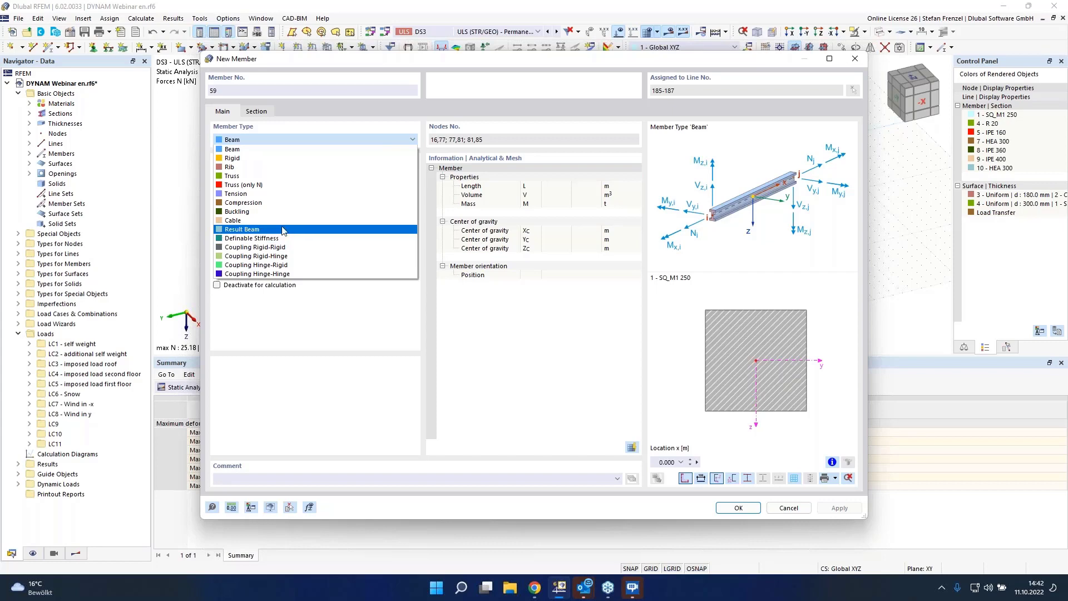
{"action": "left_click", "coordinate": [799, 513]}
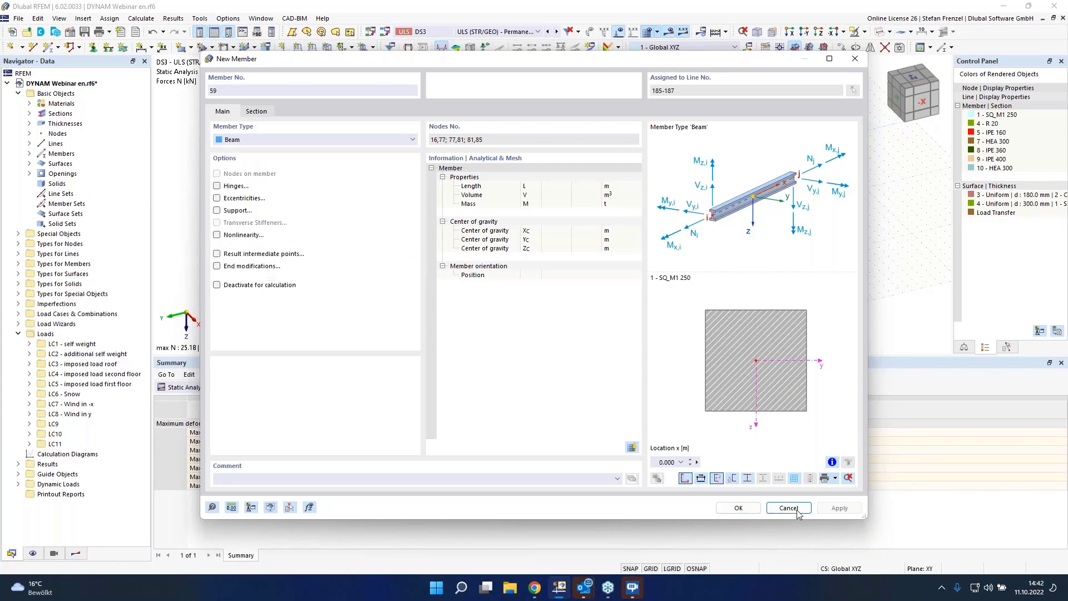
{"action": "left_click", "coordinate": [797, 508]}
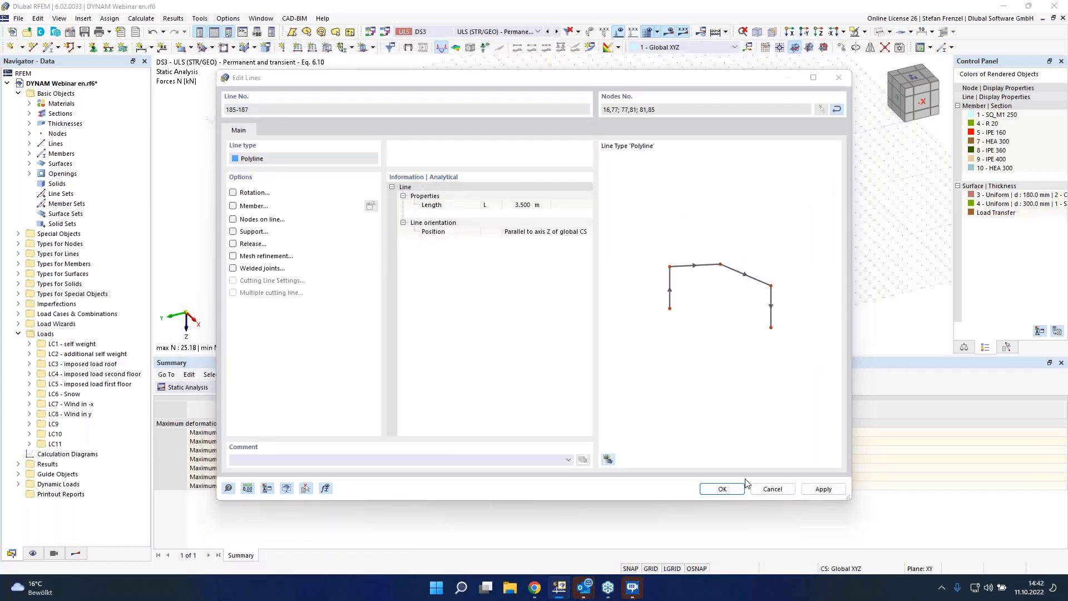
{"action": "left_click", "coordinate": [772, 490]}
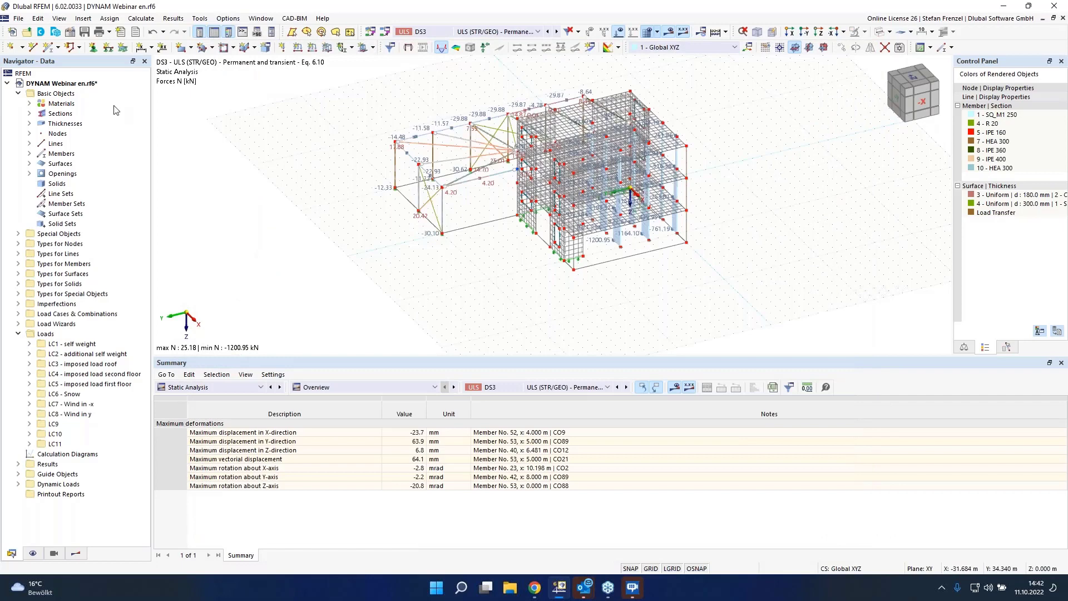
Step: Activate the Building Model add-on in the model base data
{"action": "right_click", "coordinate": [64, 83]}
{"action": "key", "text": "Escape"}
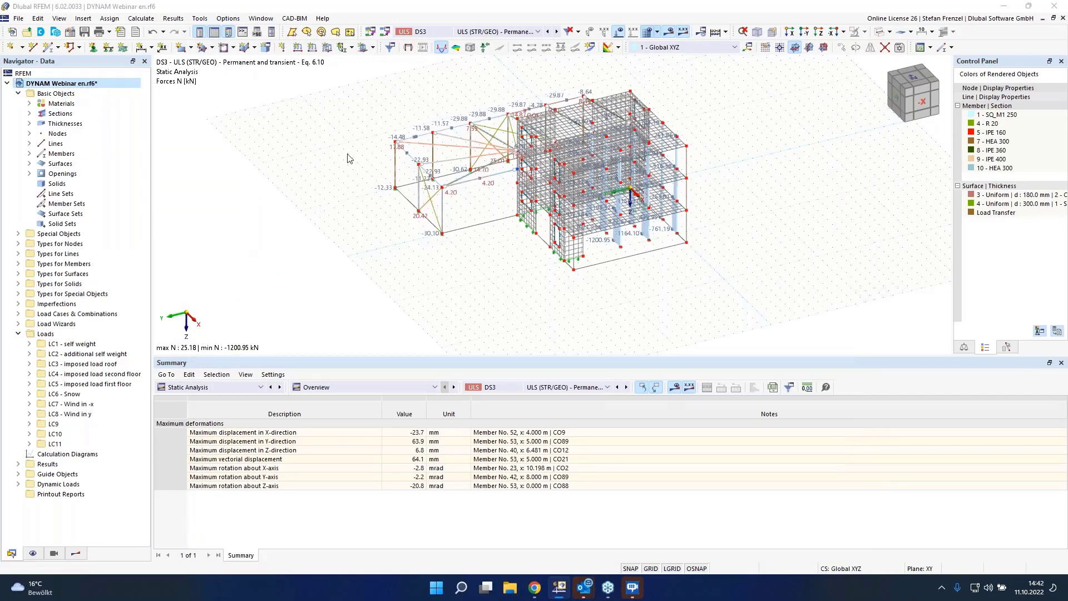
{"action": "left_click", "coordinate": [354, 76]}
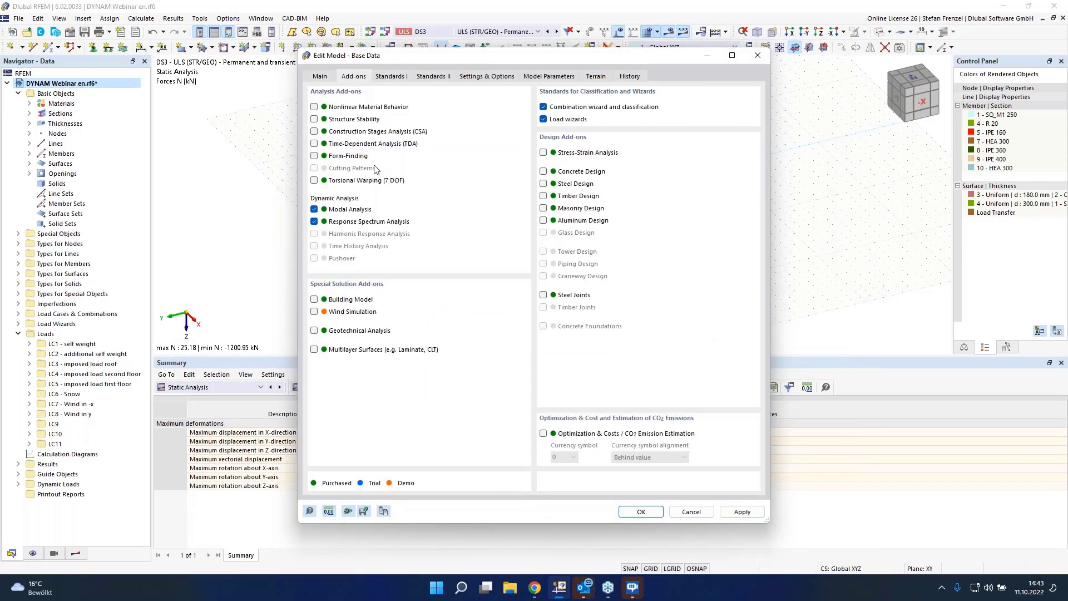
{"action": "left_click", "coordinate": [314, 300]}
{"action": "left_click", "coordinate": [643, 512]}
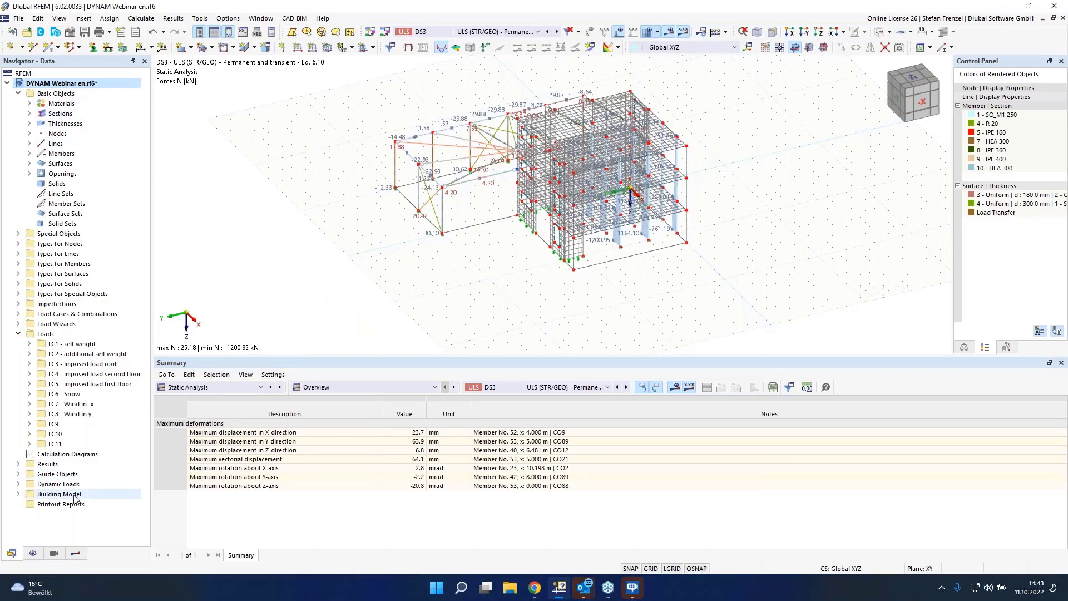
Step: Create a new building story, taking its 3.5 m height from a model node and clearing the story slab stiffness
{"action": "left_click", "coordinate": [19, 494]}
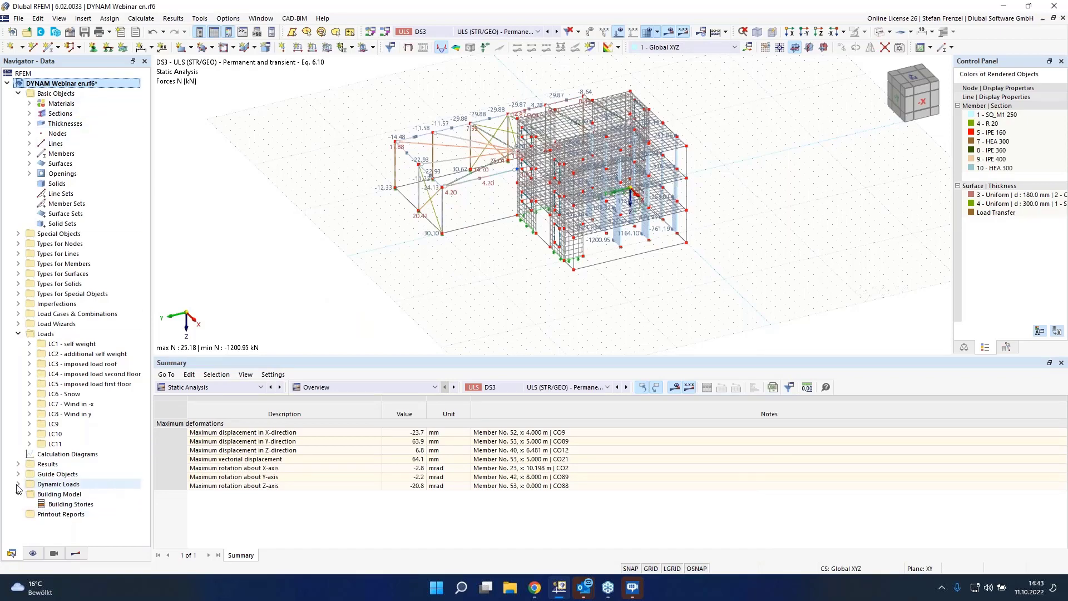
{"action": "right_click", "coordinate": [79, 504]}
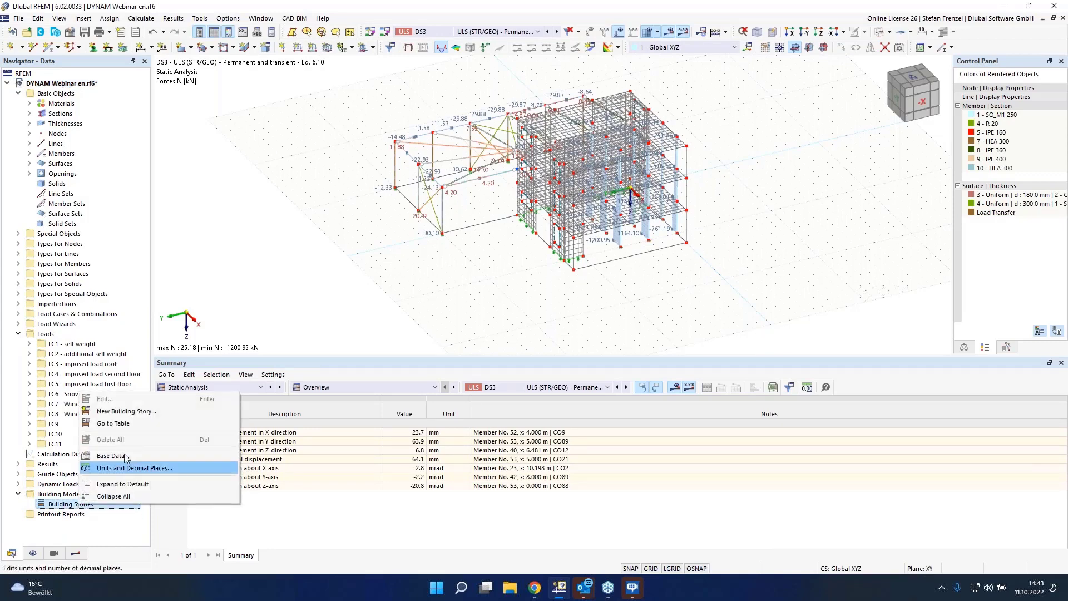
{"action": "left_click", "coordinate": [138, 414]}
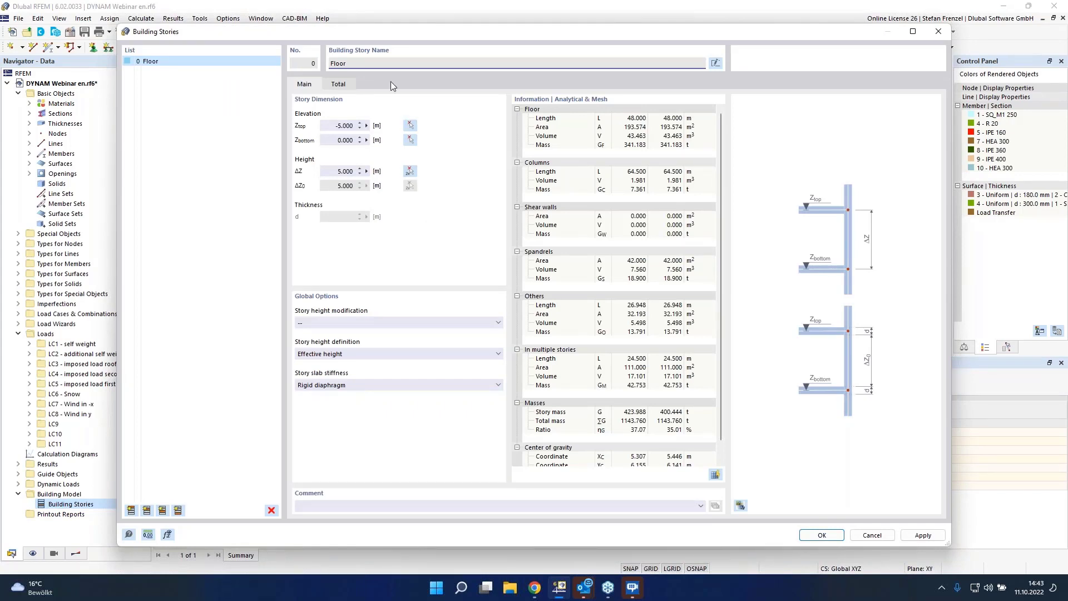
{"action": "left_click_drag", "start_coordinate": [377, 28], "coordinate": [344, 15]}
{"action": "left_click", "coordinate": [711, 492]}
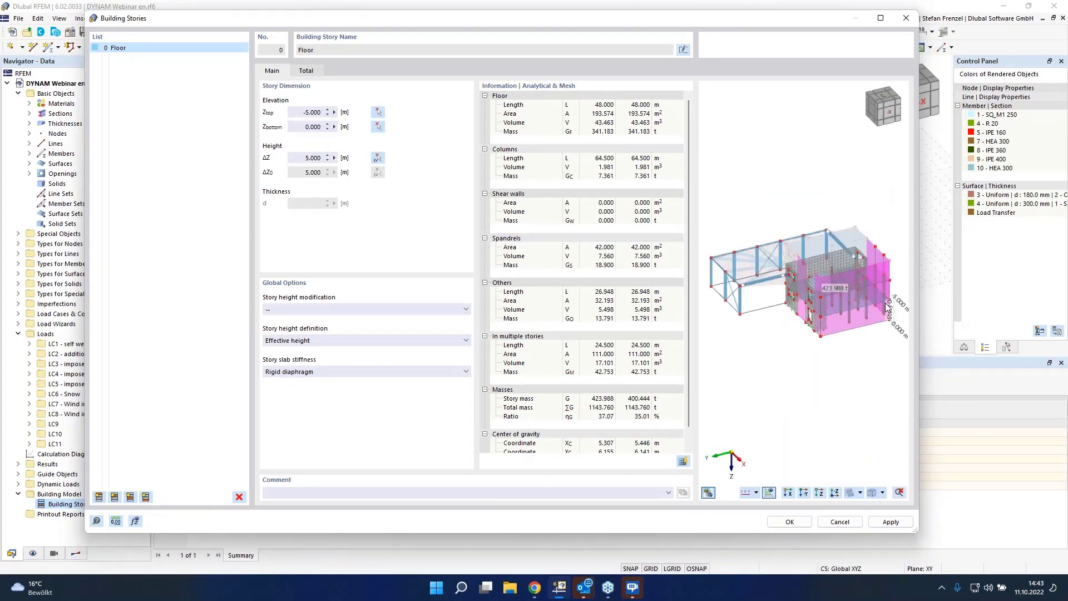
{"action": "scroll", "coordinate": [888, 307], "scroll_direction": "up", "scroll_amount": 3}
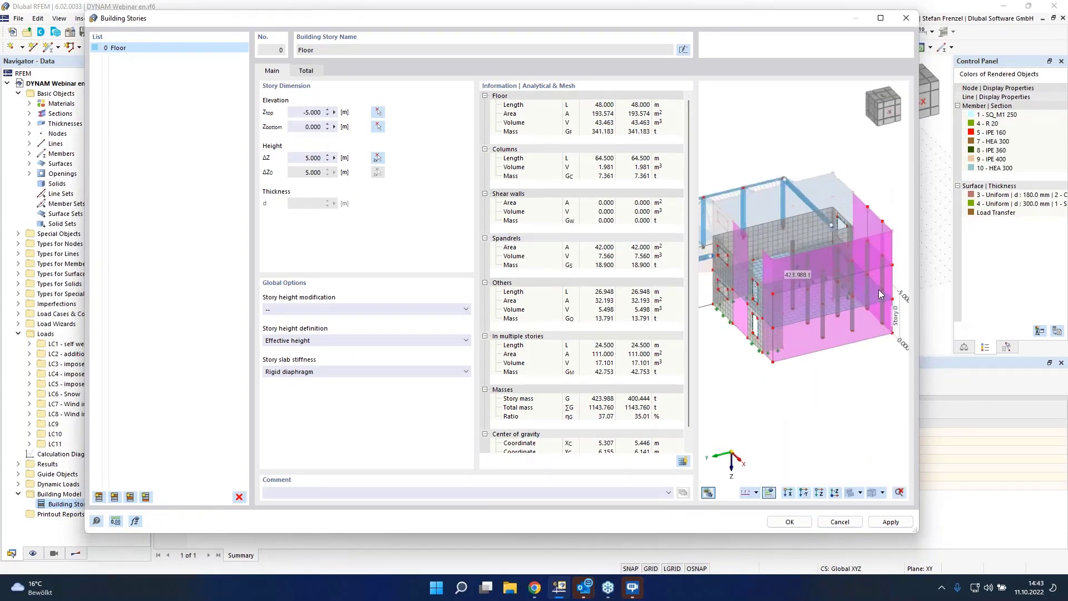
{"action": "left_click", "coordinate": [378, 158]}
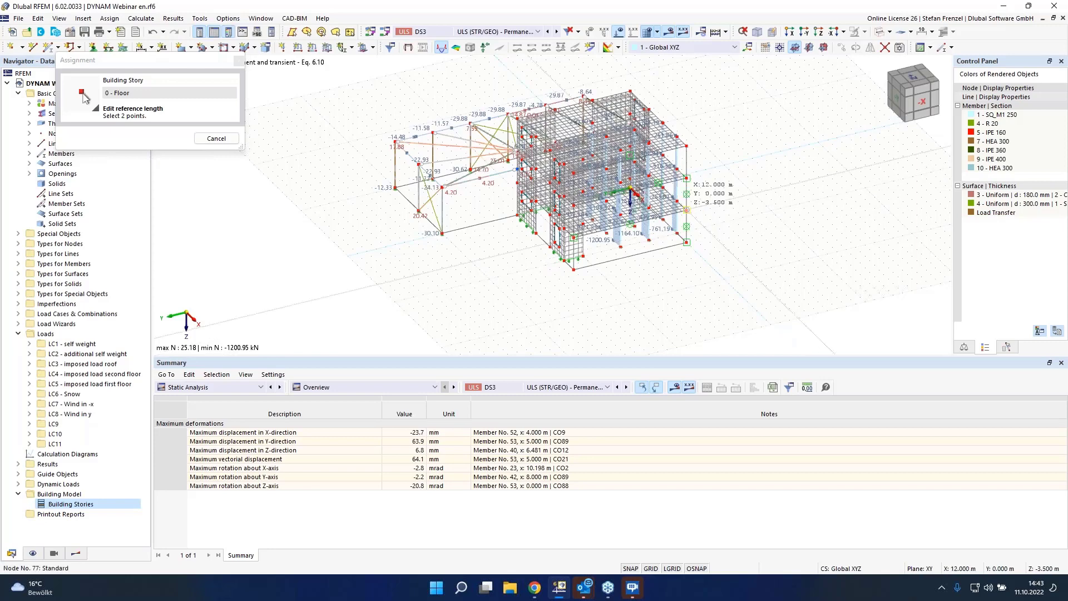
{"action": "left_click", "coordinate": [631, 192]}
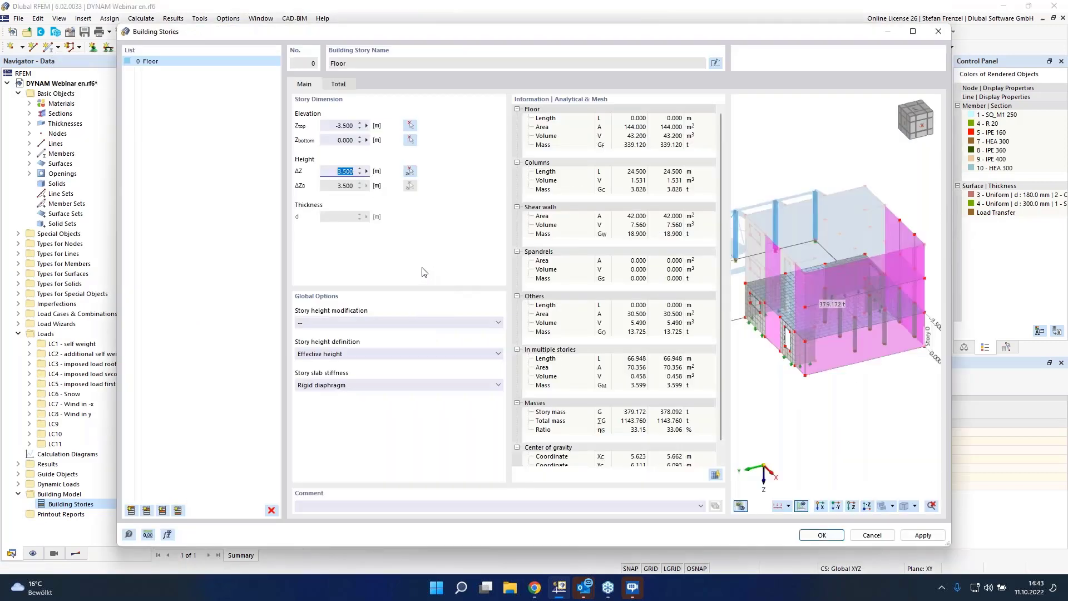
{"action": "left_click", "coordinate": [368, 385]}
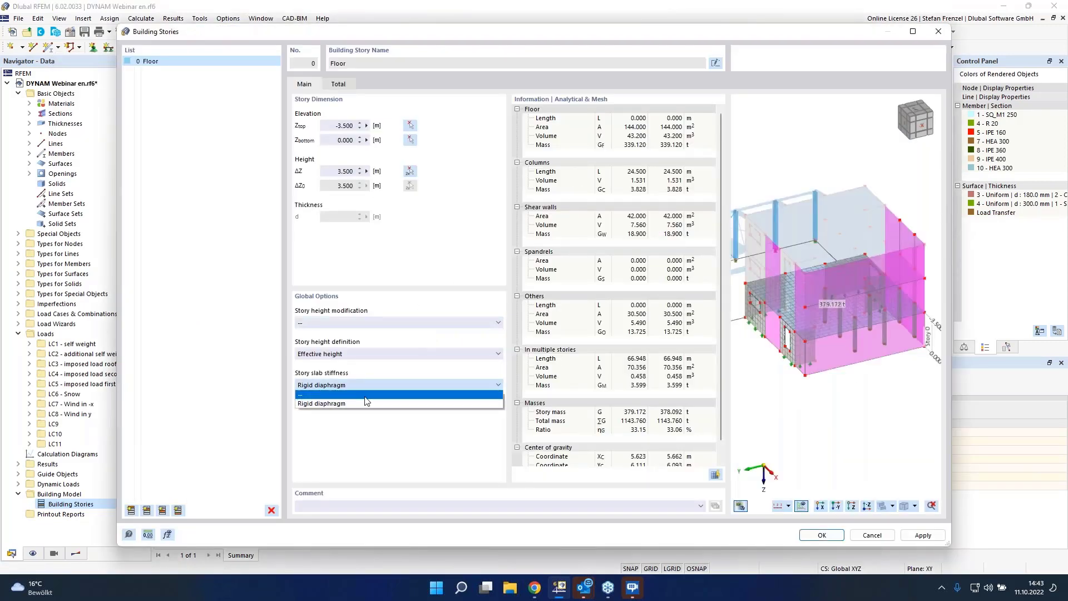
{"action": "left_click", "coordinate": [365, 395]}
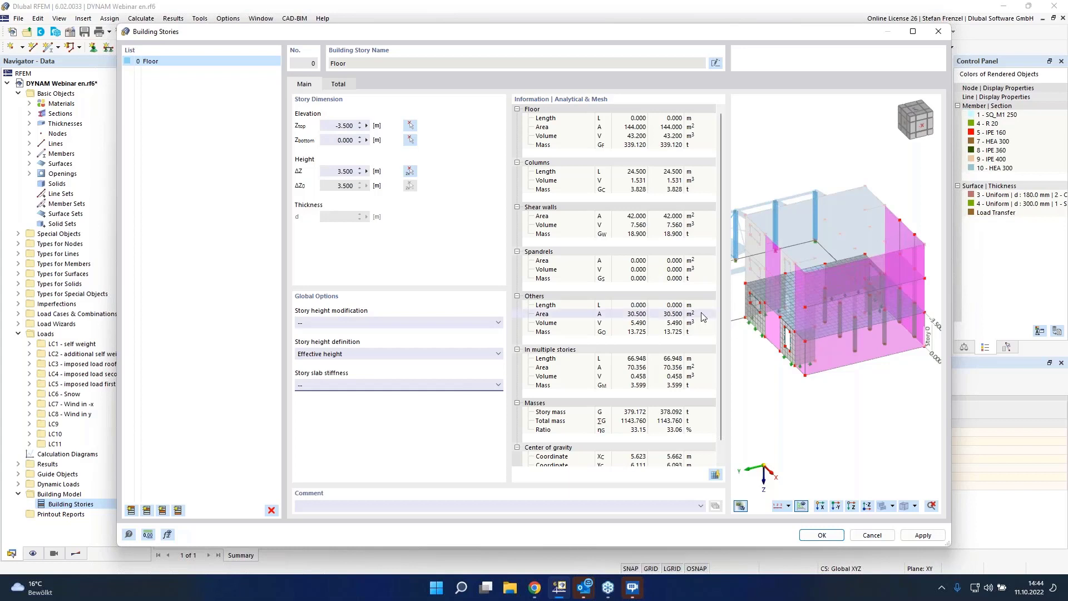
Step: Add two higher building stories above it and confirm the building stories
{"action": "left_click", "coordinate": [147, 511]}
{"action": "left_click", "coordinate": [147, 510]}
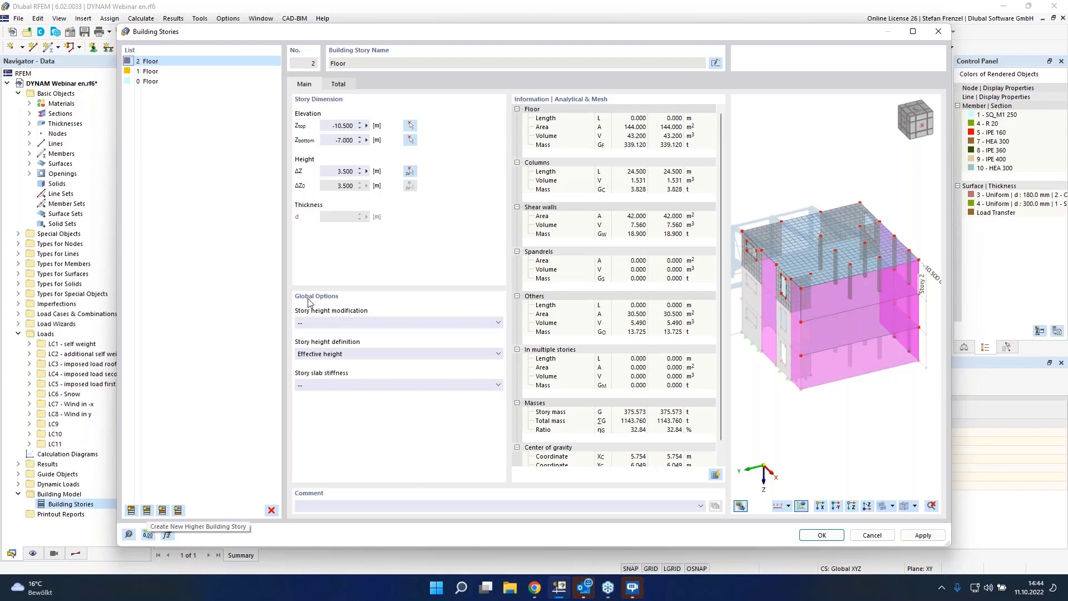
{"action": "double_click", "coordinate": [335, 171]}
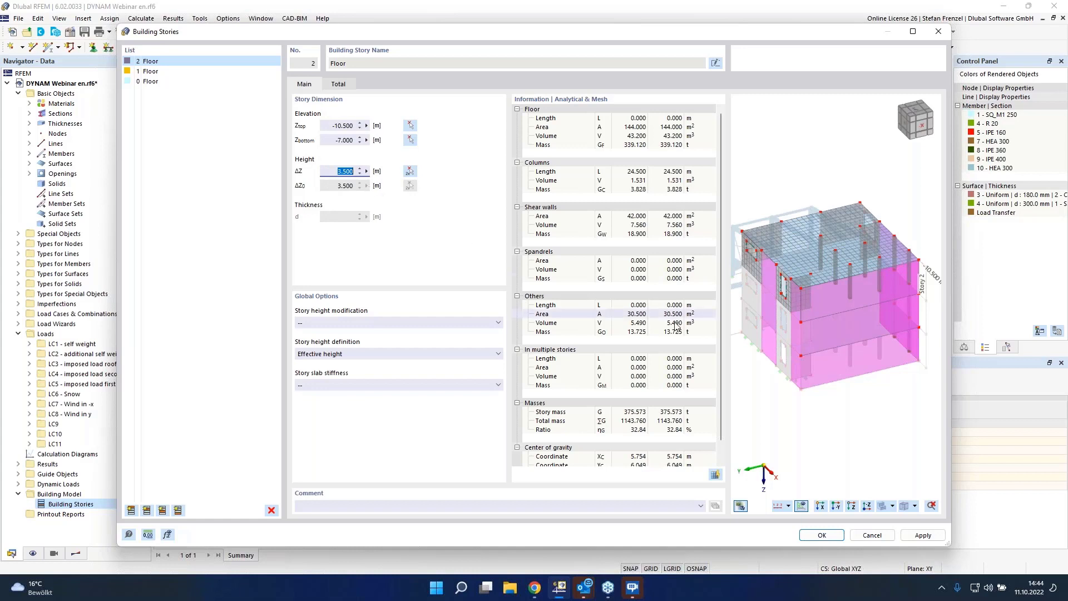
{"action": "left_click", "coordinate": [833, 534]}
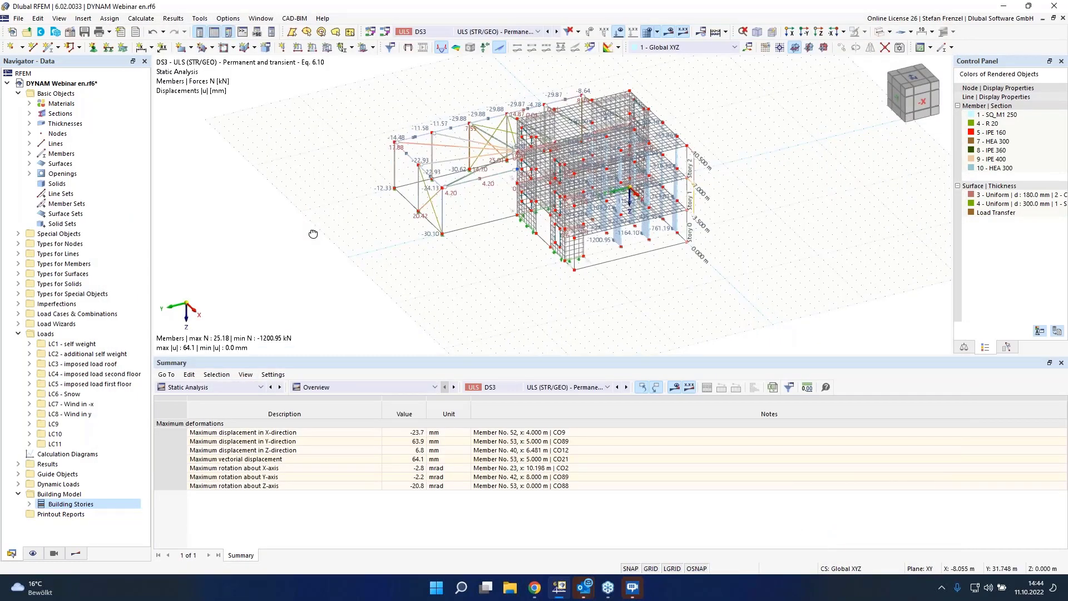
Step: Show the static analysis results by stories in the results table
{"action": "middle_click_drag", "start_coordinate": [313, 234], "coordinate": [656, 283], "text": "ctrl"}
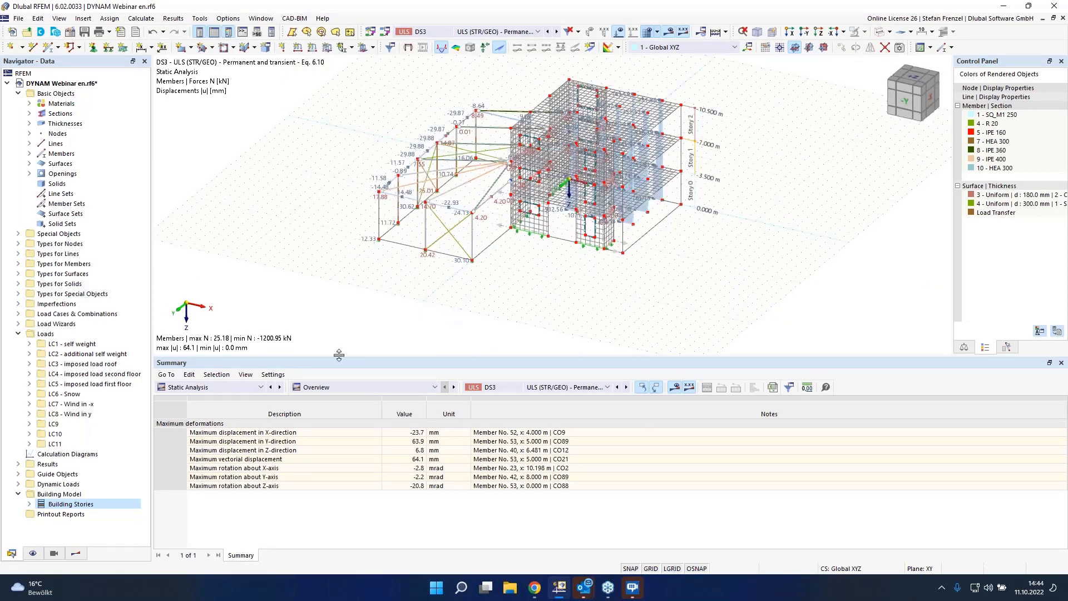
{"action": "left_click", "coordinate": [260, 388]}
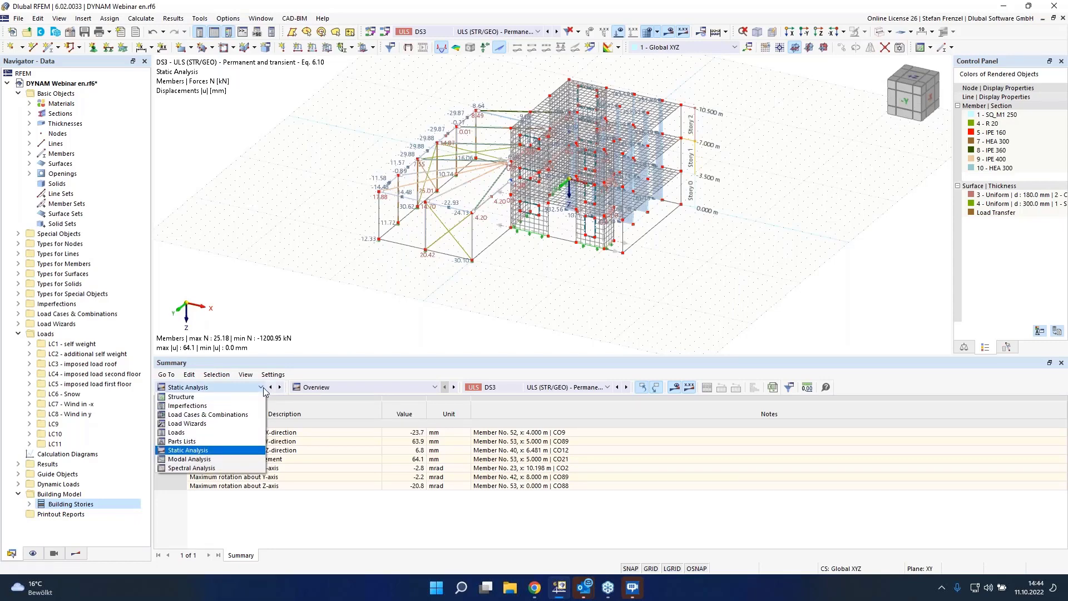
{"action": "left_click", "coordinate": [263, 389]}
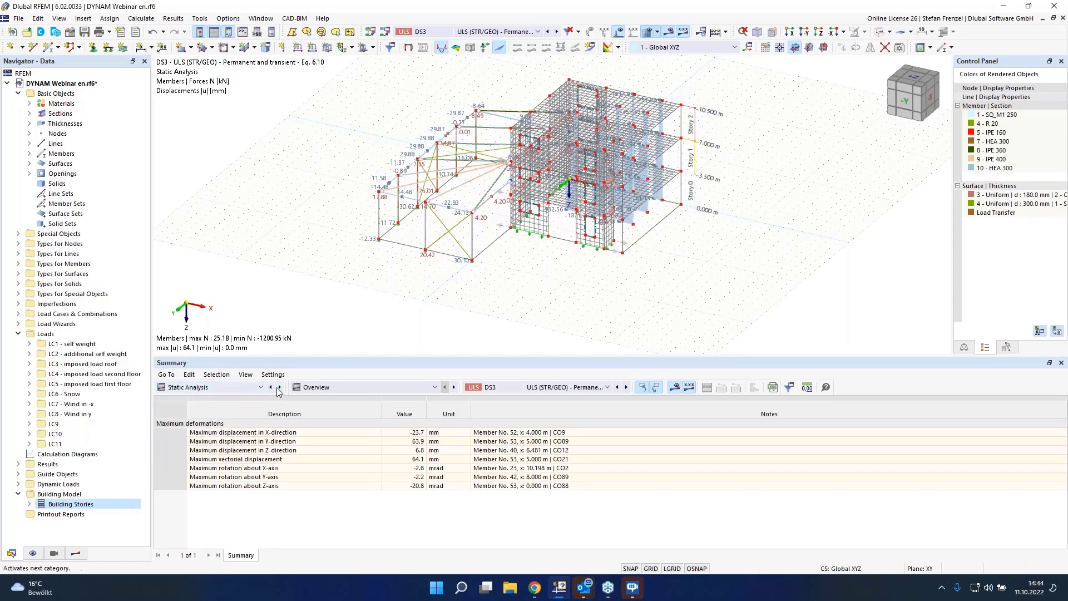
{"action": "left_click", "coordinate": [304, 391]}
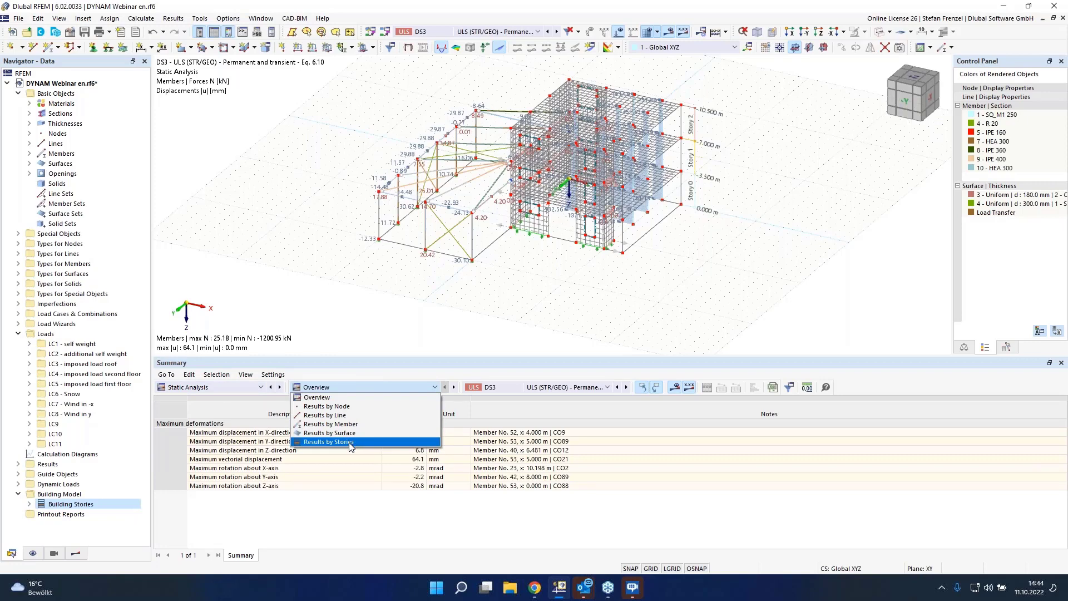
{"action": "left_click", "coordinate": [350, 442]}
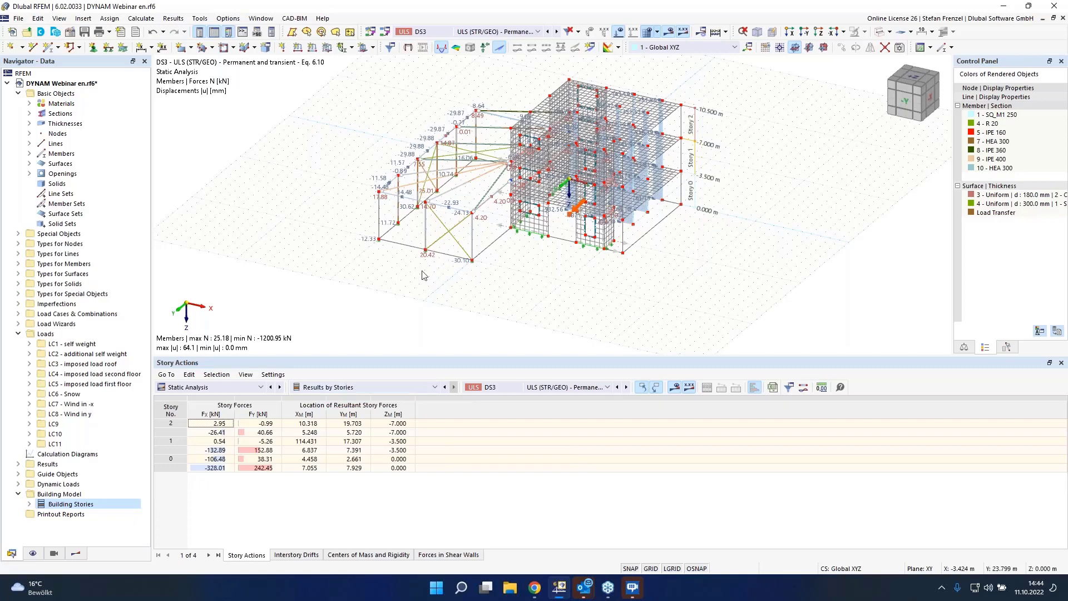
Step: Switch the story results to design situation DS2
{"action": "left_click", "coordinate": [553, 390]}
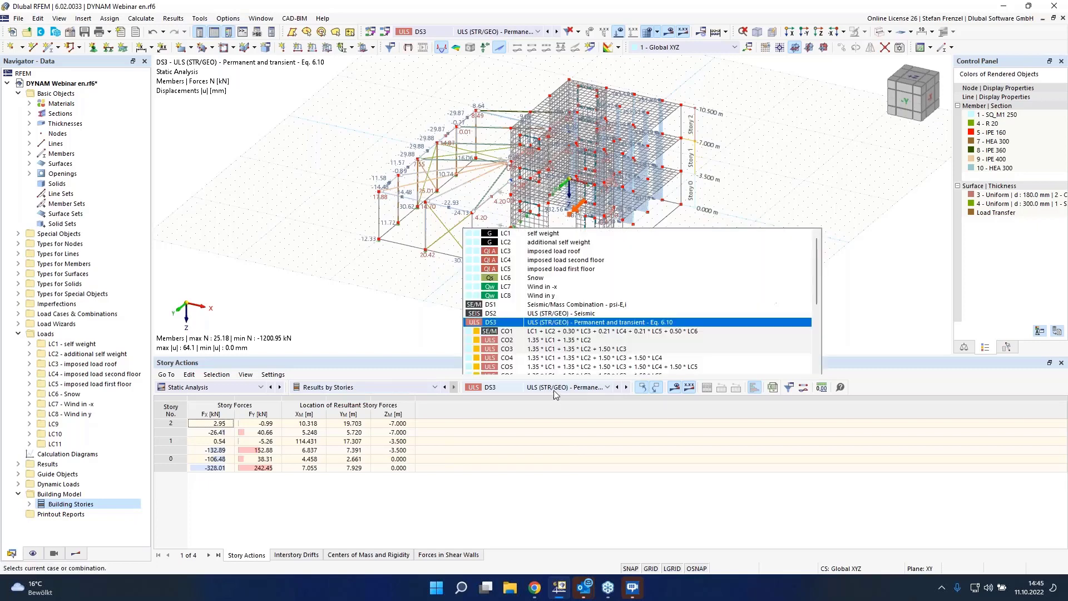
{"action": "left_click", "coordinate": [571, 208]}
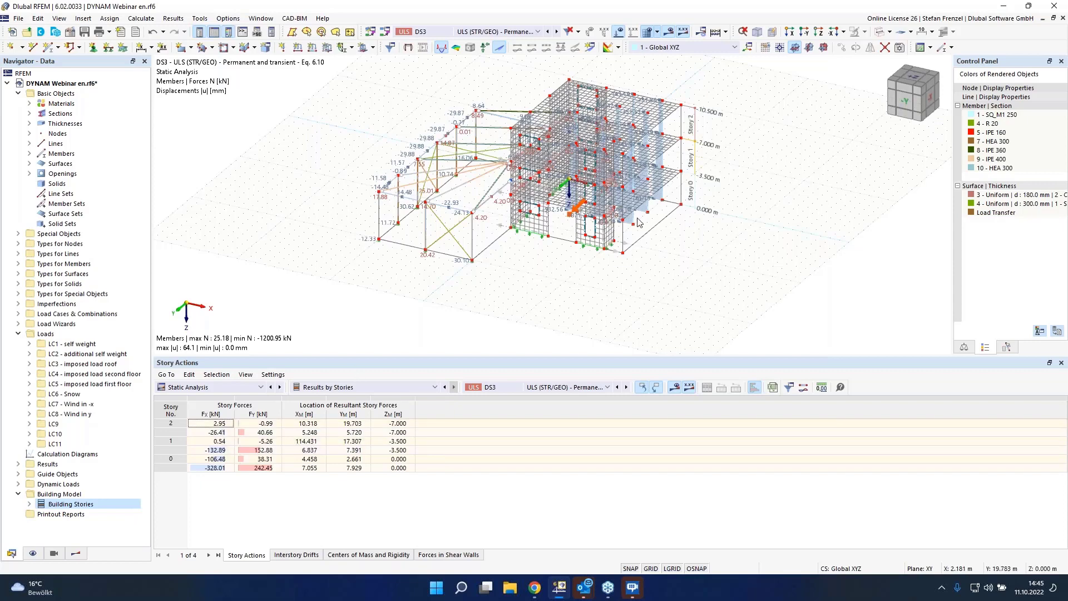
{"action": "middle_click_drag", "start_coordinate": [745, 279], "coordinate": [761, 242], "text": "ctrl"}
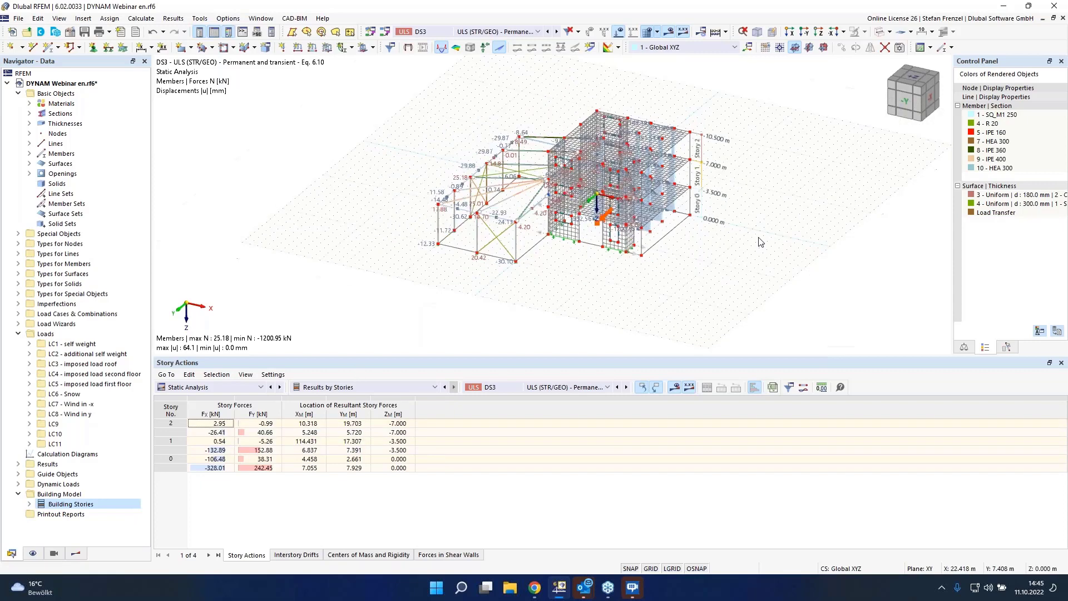
{"action": "scroll", "coordinate": [760, 242], "scroll_direction": "up", "scroll_amount": 2}
{"action": "left_click", "coordinate": [215, 469]}
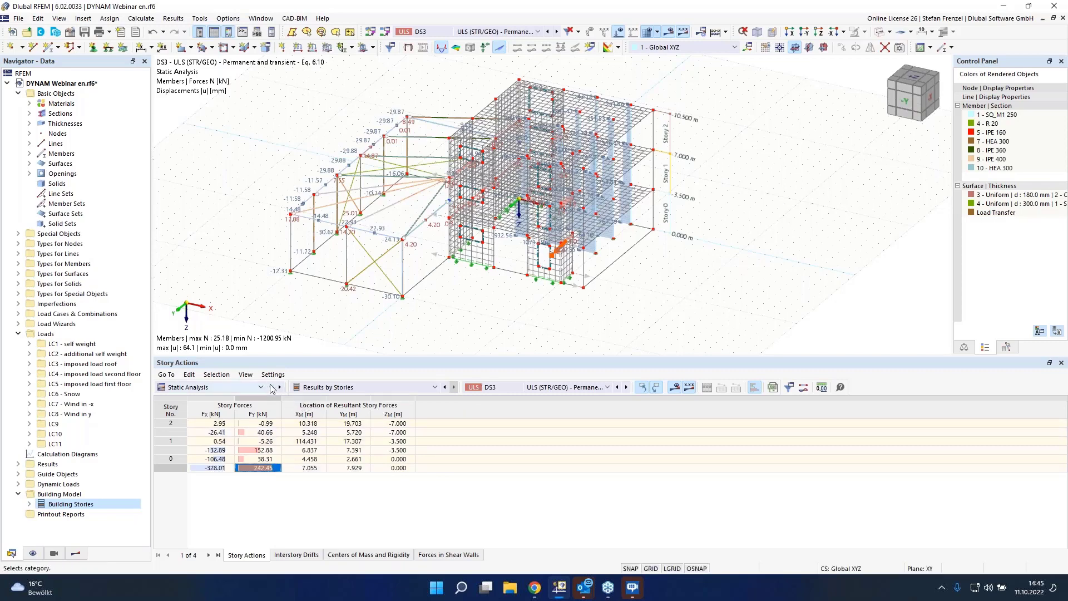
{"action": "left_click", "coordinate": [497, 390]}
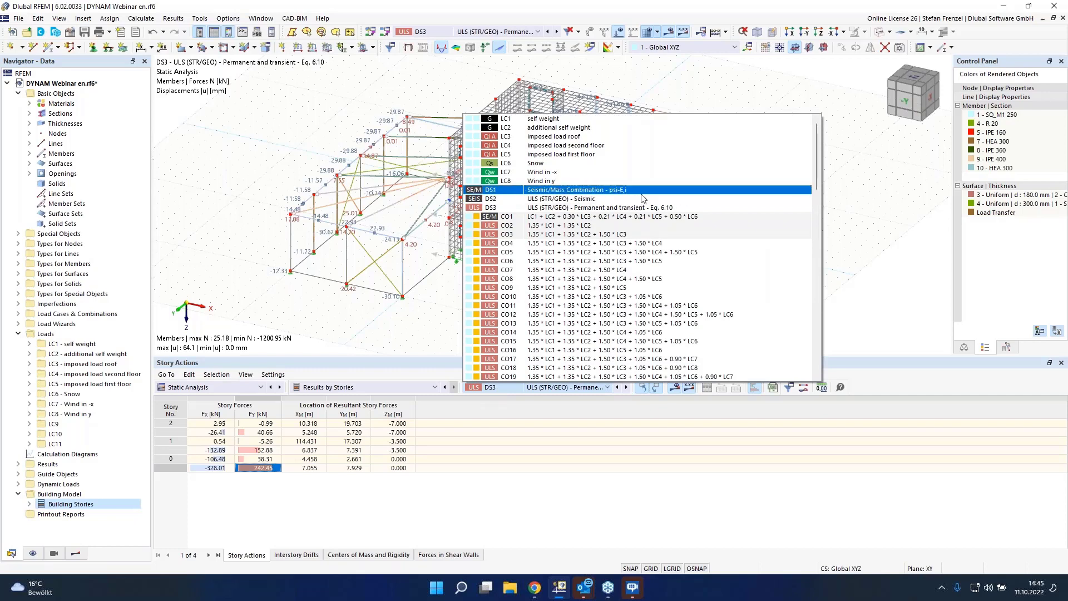
{"action": "left_click", "coordinate": [643, 202]}
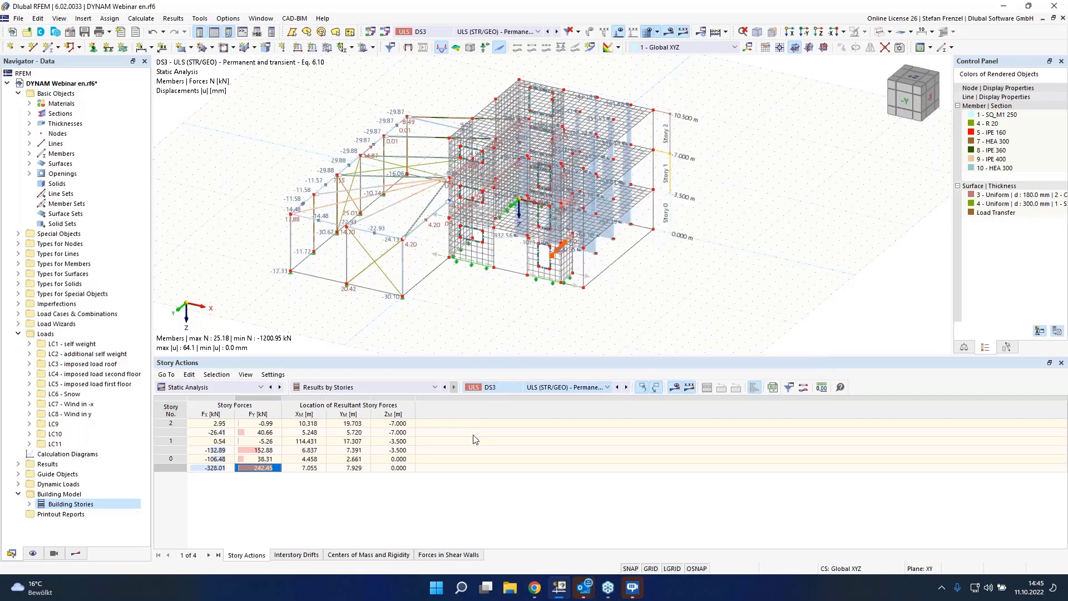
Step: Examine the total story forces for DS2, then return the results to design situation DS3
{"action": "left_click", "coordinate": [233, 470]}
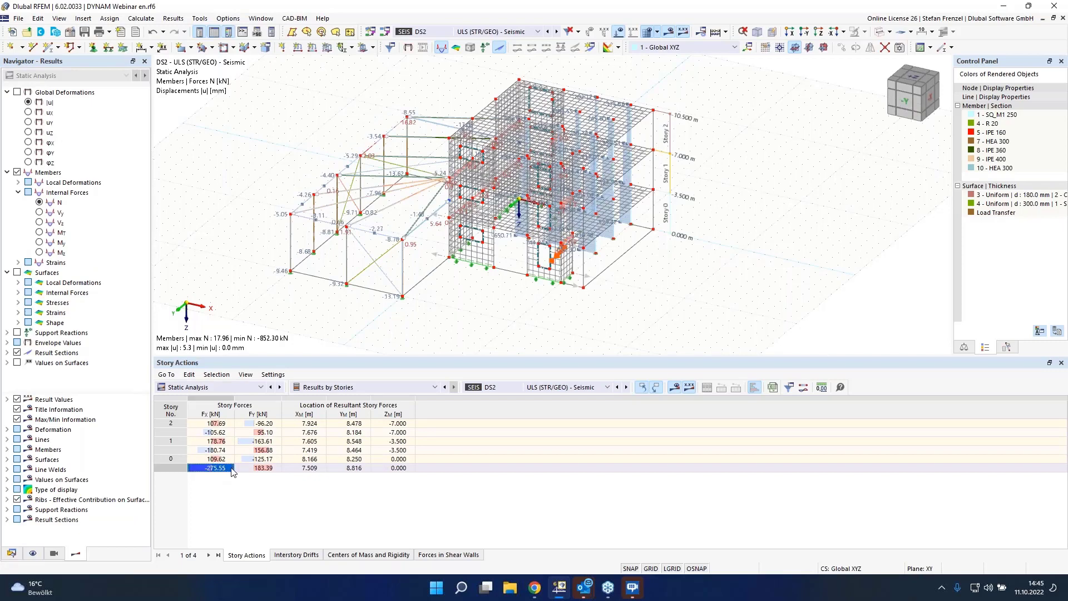
{"action": "left_click", "coordinate": [266, 470]}
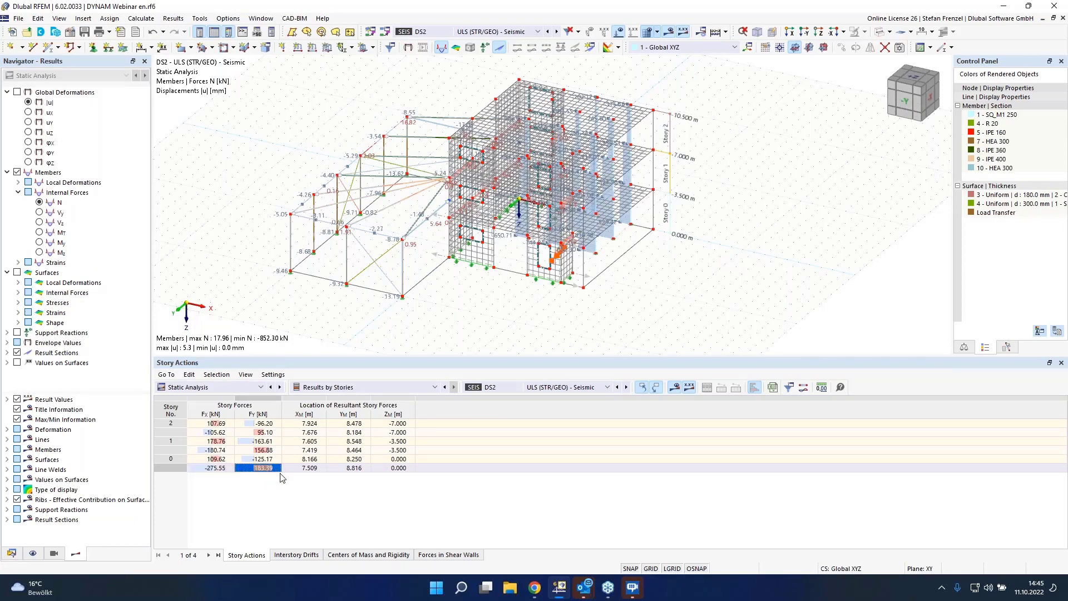
{"action": "left_click", "coordinate": [224, 470]}
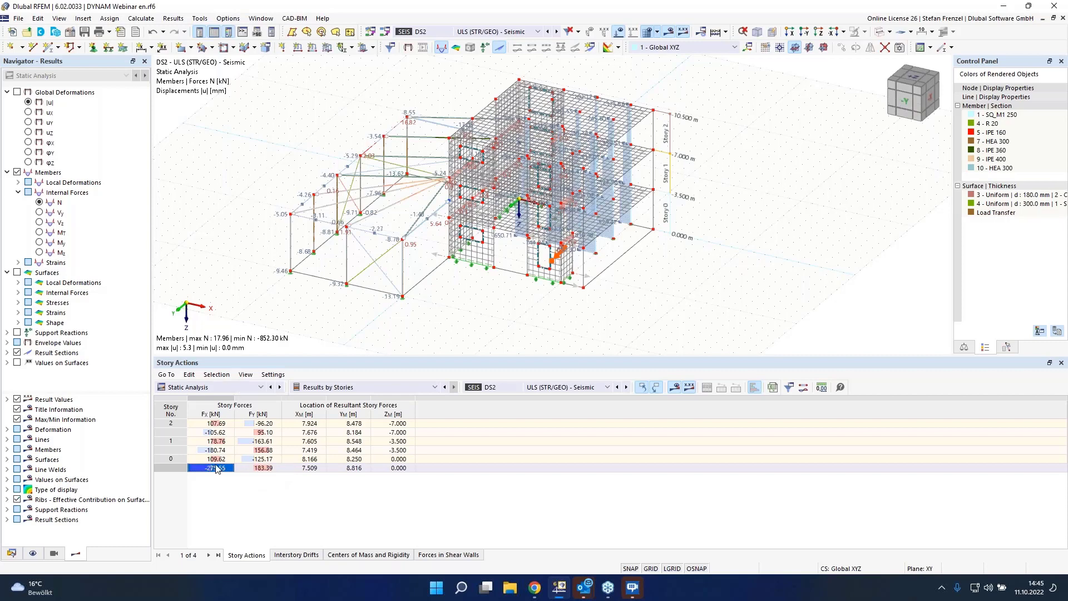
{"action": "left_click", "coordinate": [269, 470]}
{"action": "left_click", "coordinate": [217, 470]}
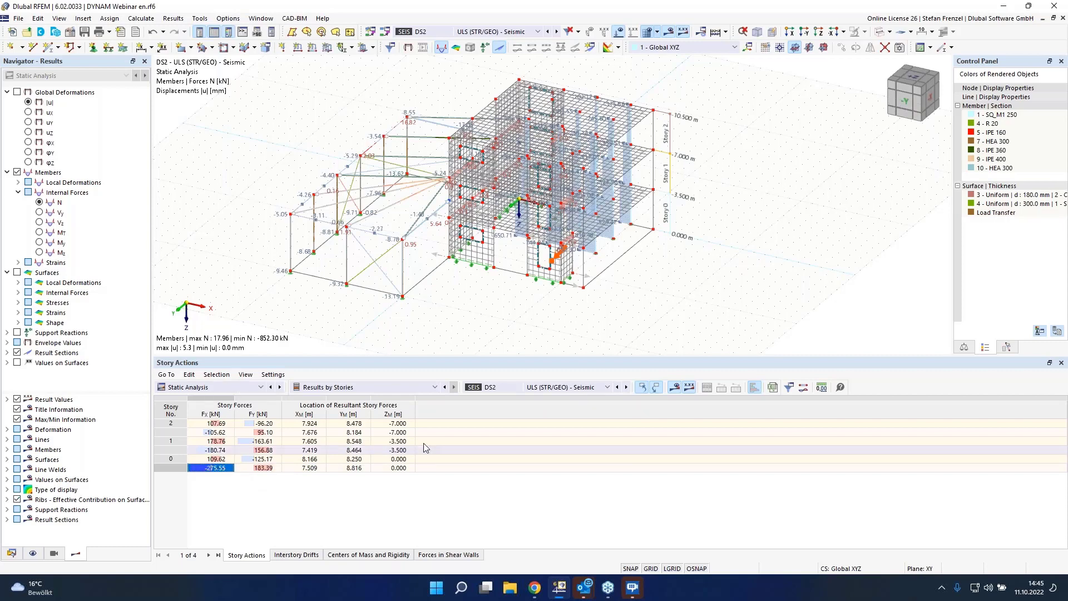
{"action": "left_click", "coordinate": [524, 389]}
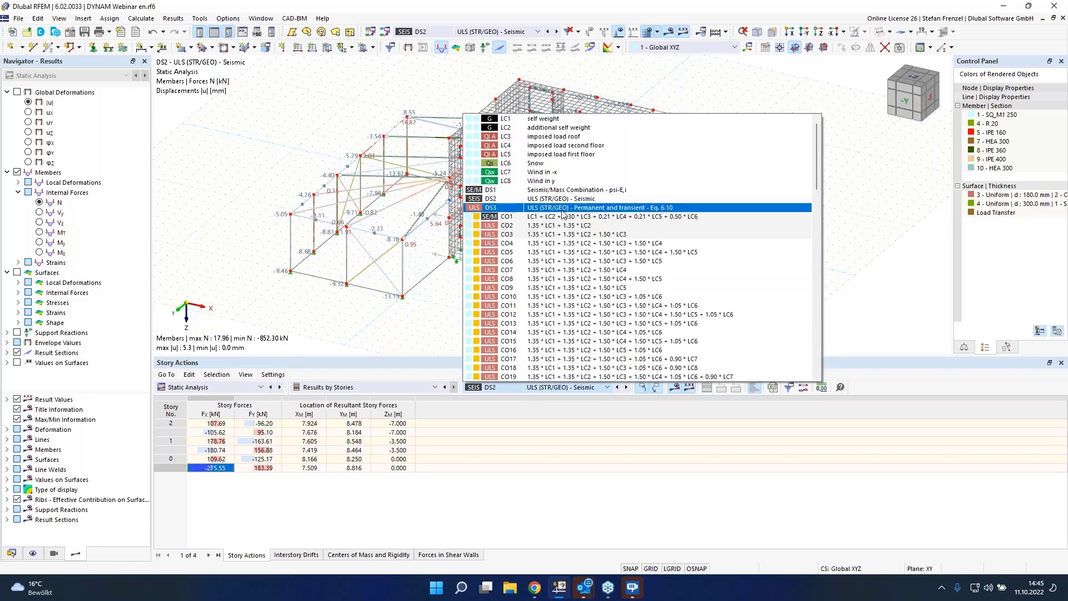
{"action": "left_click", "coordinate": [535, 208]}
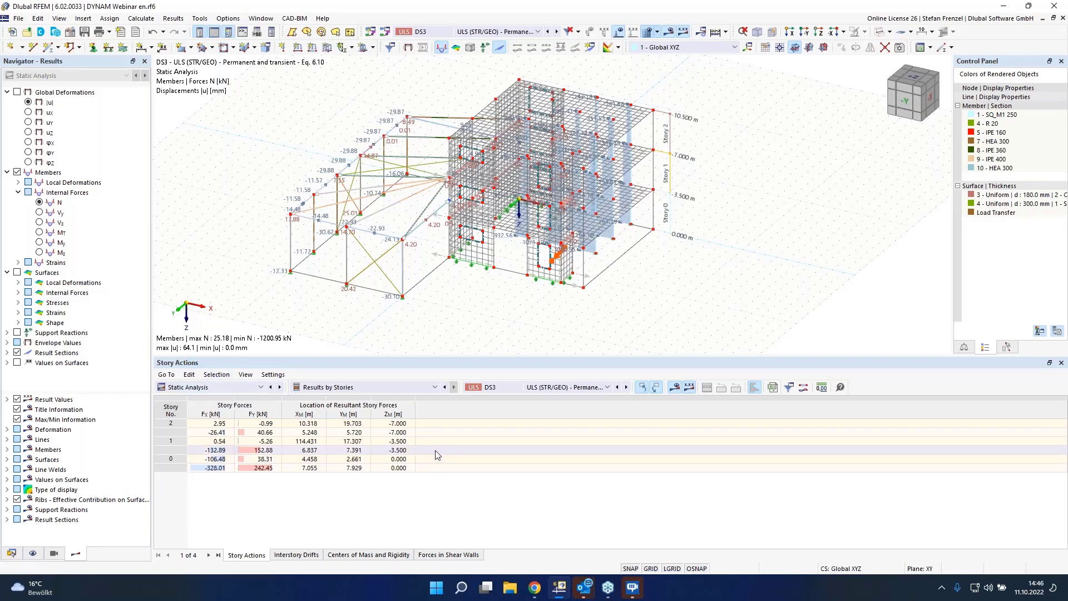
Step: Review the interstory drifts, centers of mass and rigidity, and forces in shear walls tables
{"action": "left_click", "coordinate": [297, 555]}
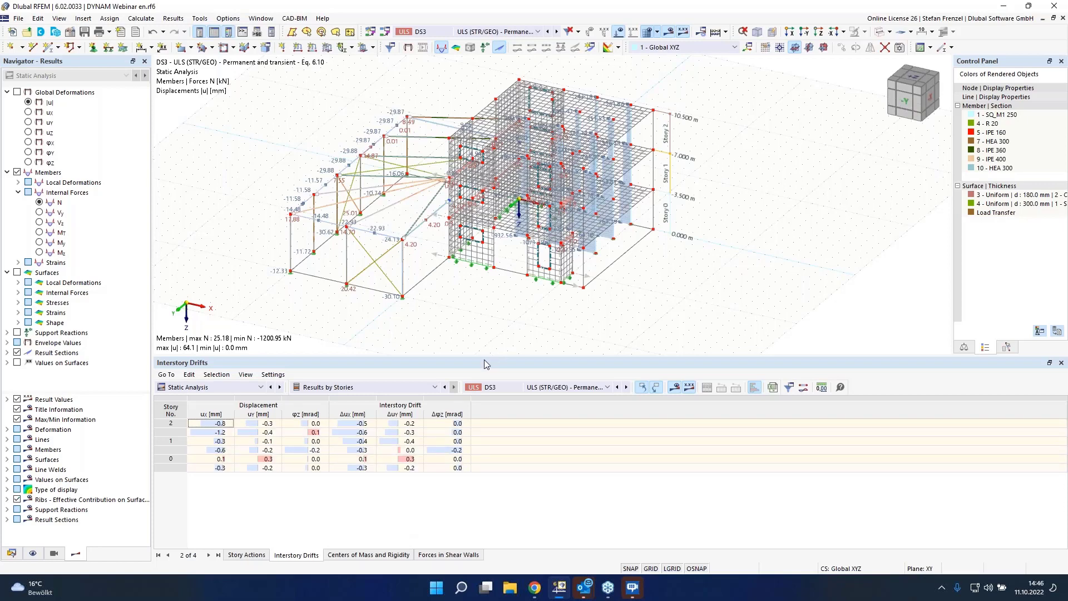
{"action": "left_click", "coordinate": [362, 554]}
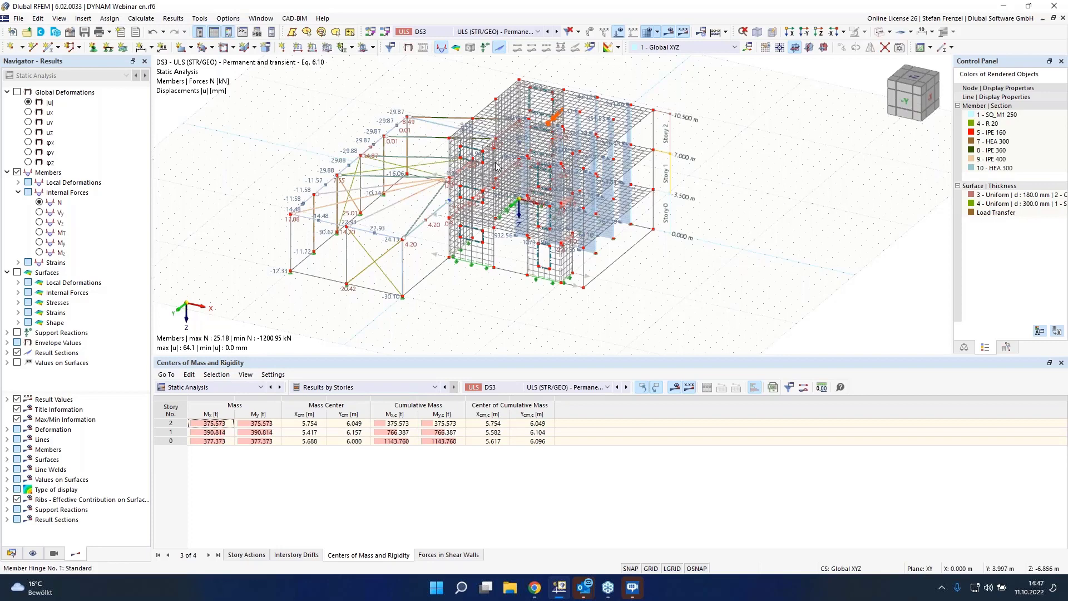
{"action": "left_click", "coordinate": [438, 555]}
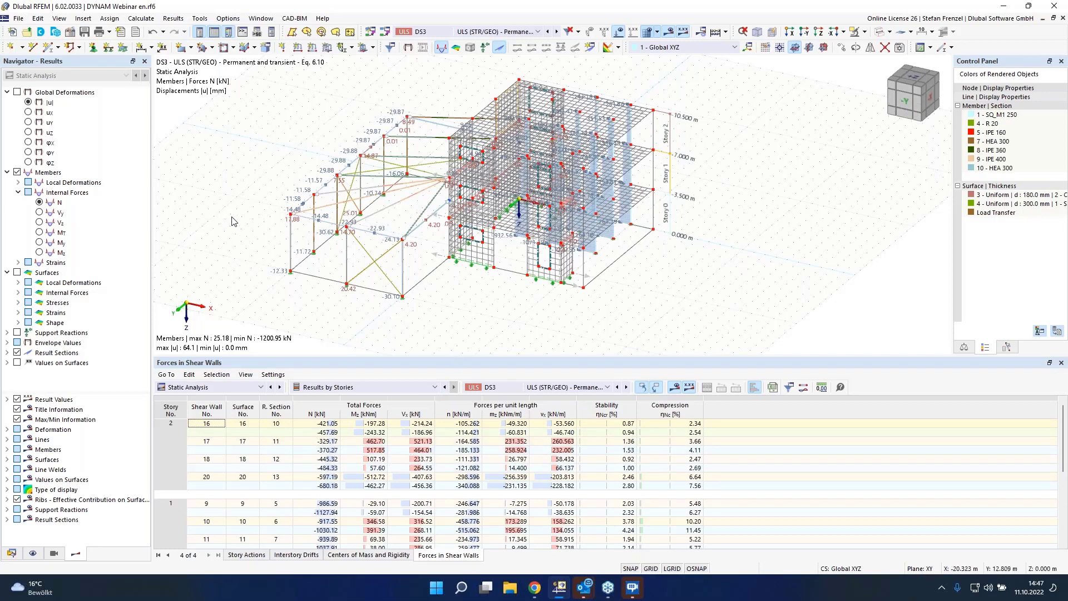
{"action": "scroll", "coordinate": [314, 265], "scroll_direction": "down", "scroll_amount": 1}
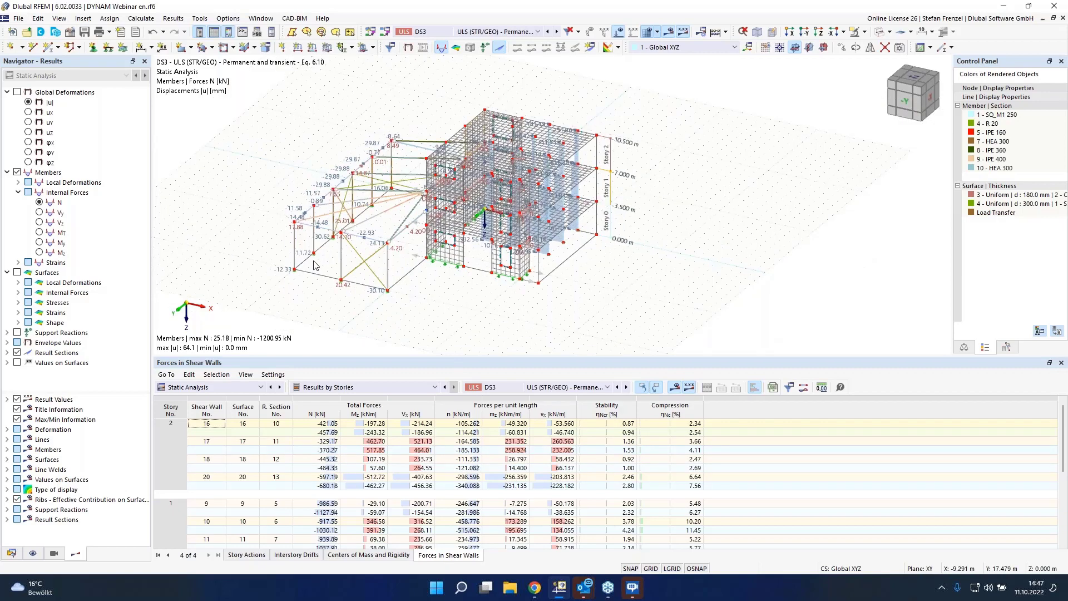
{"action": "scroll", "coordinate": [306, 264], "scroll_direction": "down", "scroll_amount": 1}
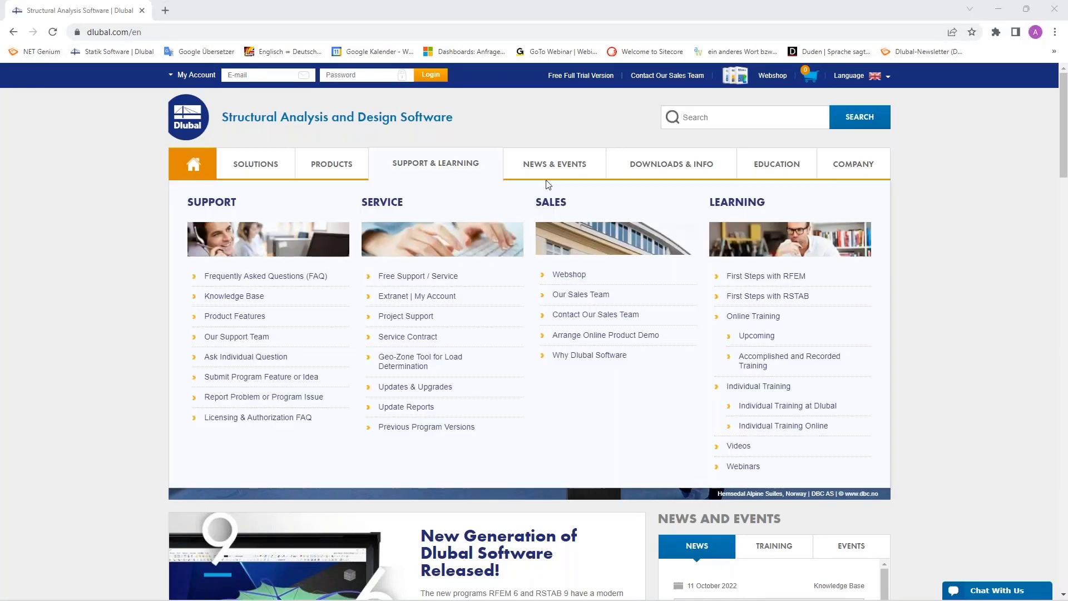
{"action": "mouse_move", "coordinate": [525, 165]}
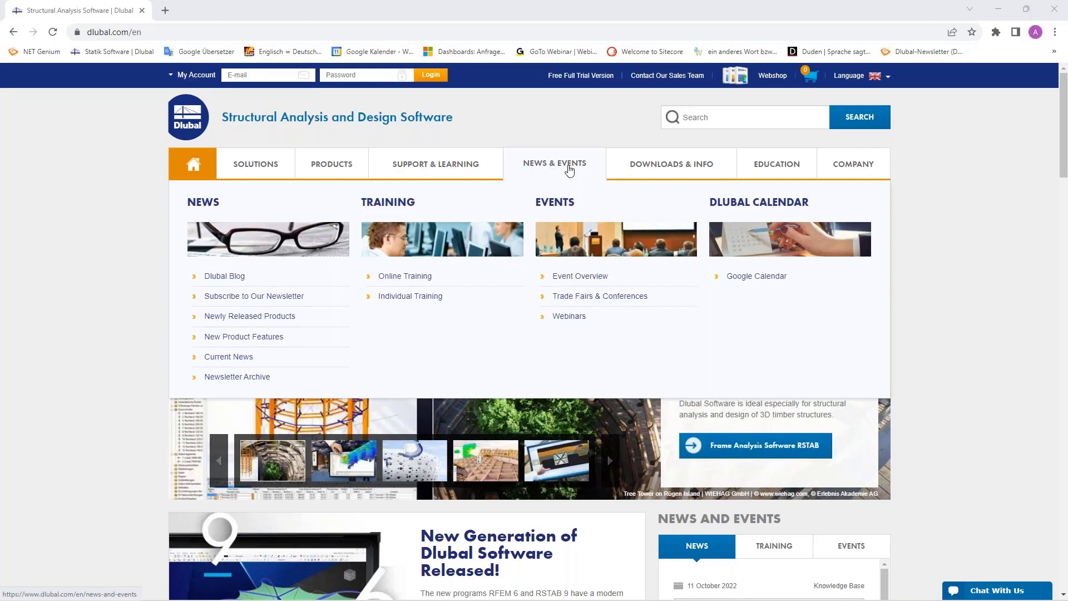
Step: Open the Webinars page on the Dlubal website and browse the list of webinars
{"action": "left_click", "coordinate": [569, 316]}
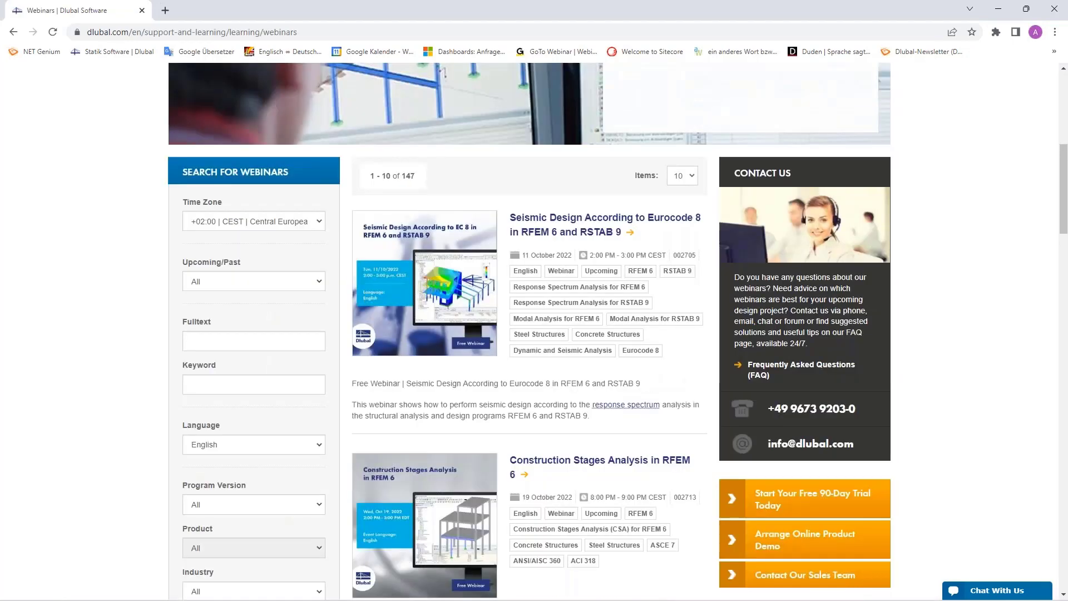
{"action": "scroll", "coordinate": [569, 362], "scroll_direction": "down", "scroll_amount": 1}
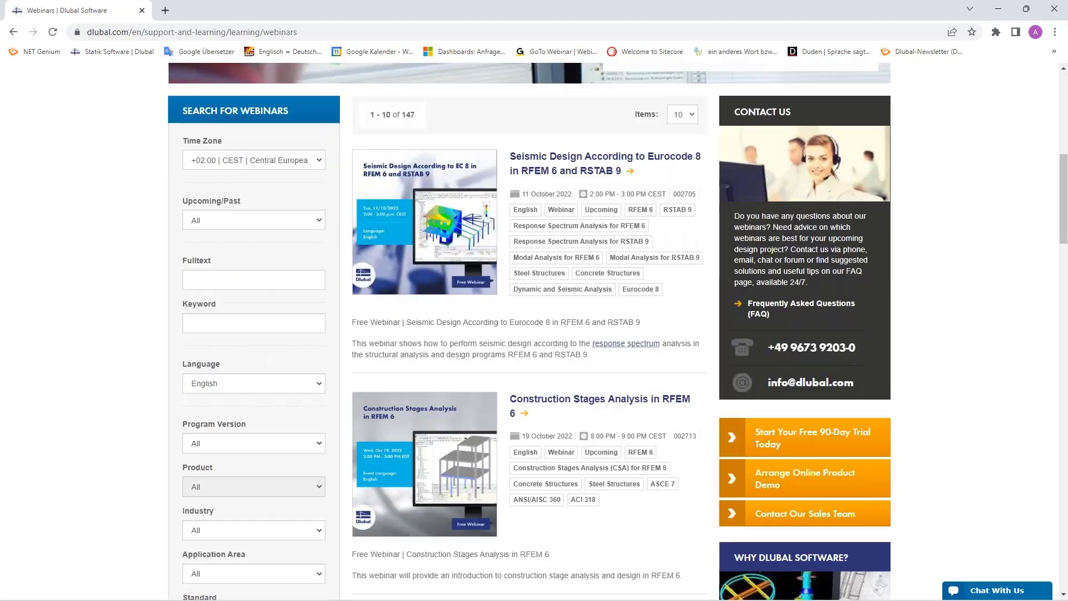
{"action": "scroll", "coordinate": [569, 363], "scroll_direction": "down", "scroll_amount": 15}
{"action": "scroll", "coordinate": [569, 363], "scroll_direction": "down", "scroll_amount": 1}
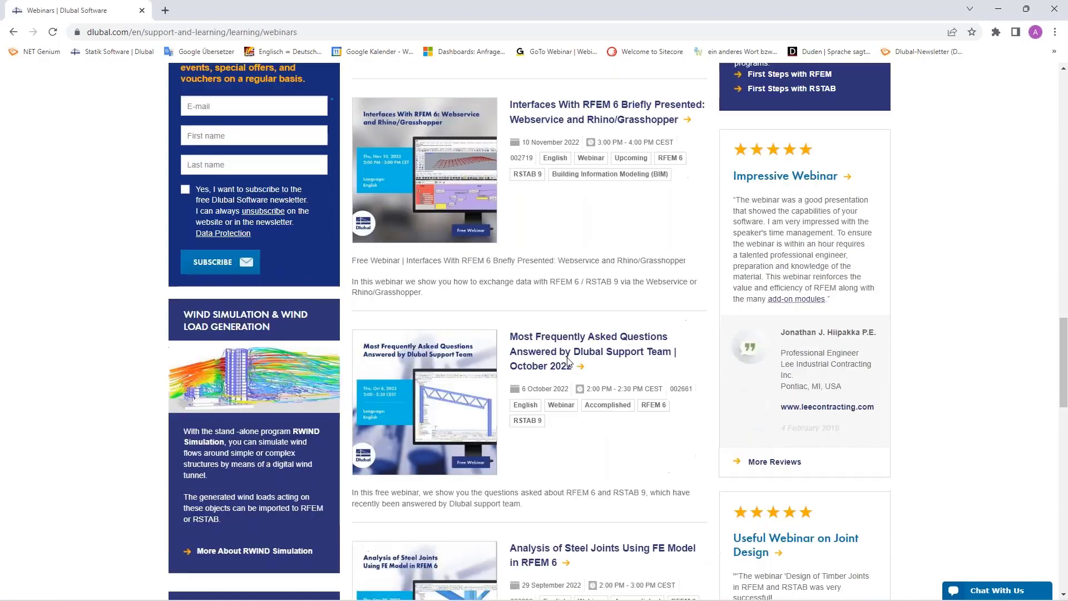
{"action": "scroll", "coordinate": [569, 362], "scroll_direction": "down", "scroll_amount": 15}
{"action": "scroll", "coordinate": [567, 376], "scroll_direction": "up", "scroll_amount": 20}
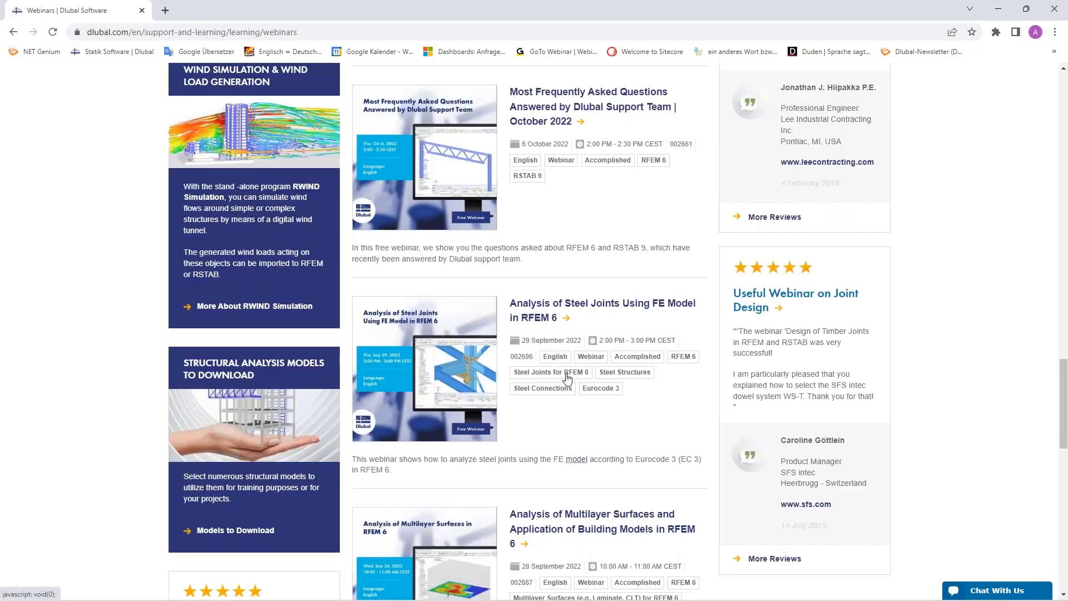
{"action": "scroll", "coordinate": [516, 364], "scroll_direction": "down", "scroll_amount": 8}
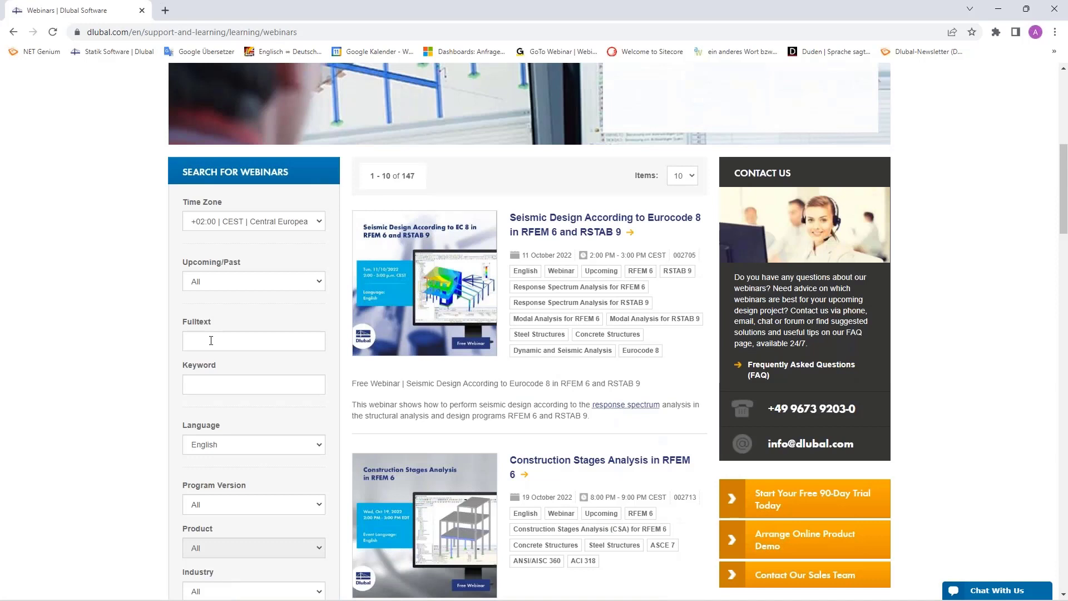
Step: Open the Seismic Design According to Eurocode 8 in RFEM 6 and RSTAB 9 webinar page and read through its details
{"action": "left_click", "coordinate": [556, 221]}
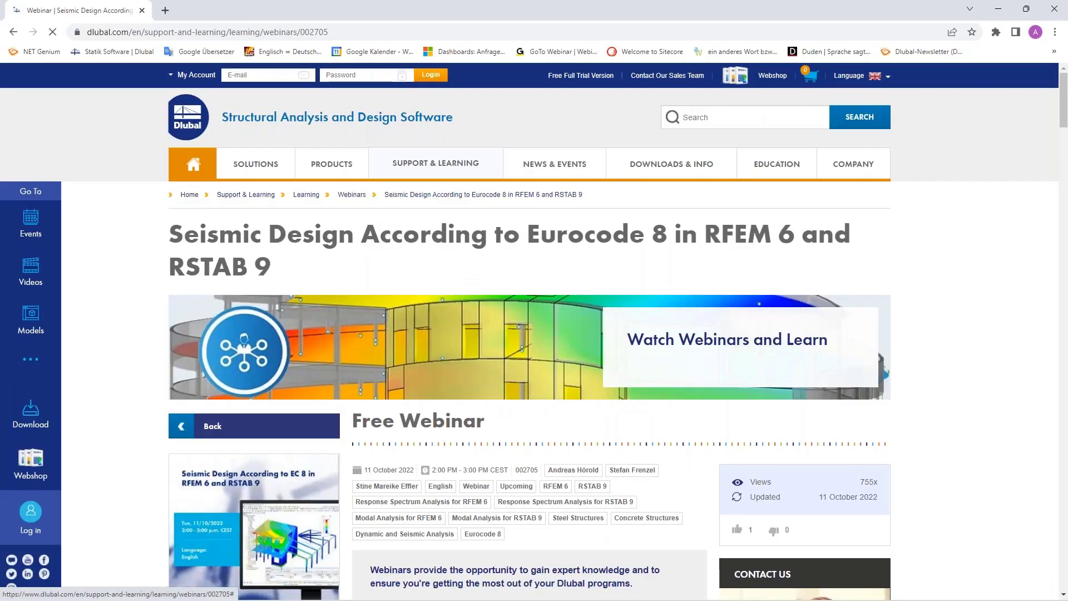
{"action": "scroll", "coordinate": [556, 223], "scroll_direction": "down", "scroll_amount": 4}
{"action": "scroll", "coordinate": [472, 398], "scroll_direction": "down", "scroll_amount": 12}
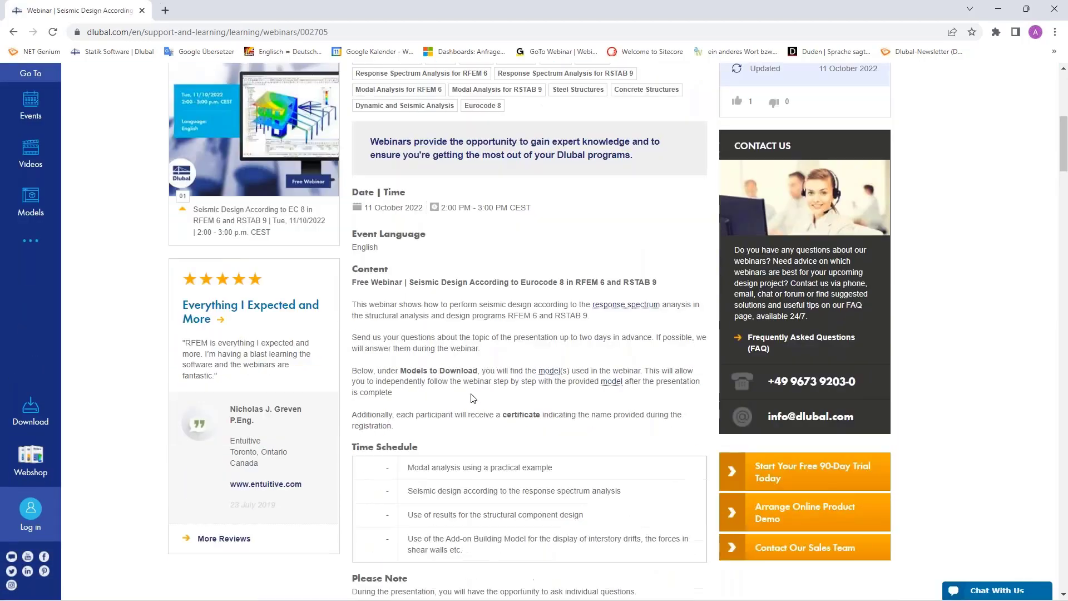
{"action": "scroll", "coordinate": [473, 398], "scroll_direction": "down", "scroll_amount": 15}
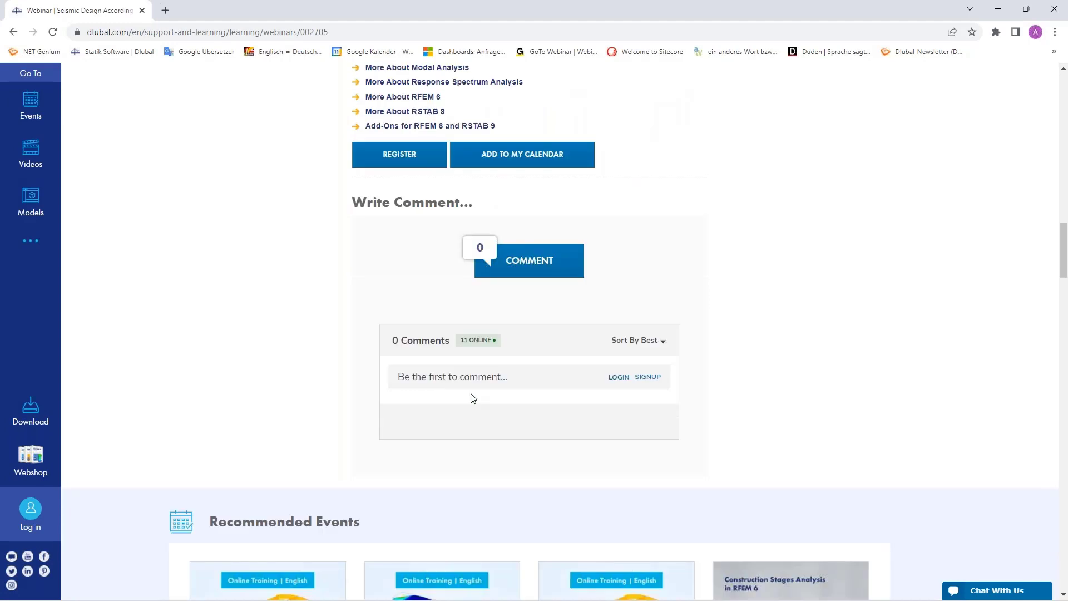
{"action": "scroll", "coordinate": [528, 334], "scroll_direction": "down", "scroll_amount": 6}
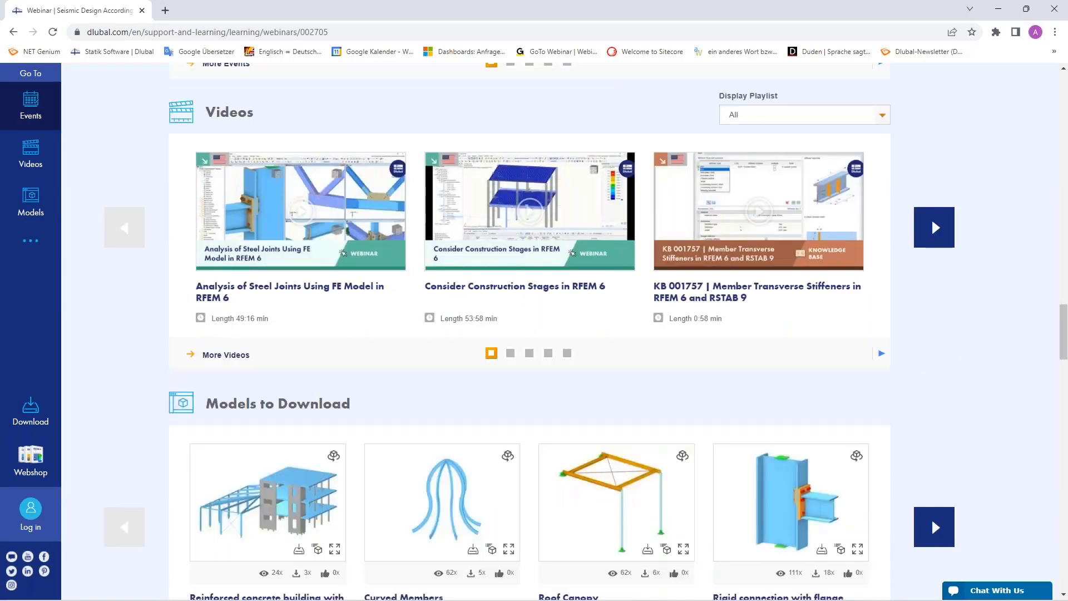
{"action": "scroll", "coordinate": [294, 373], "scroll_direction": "down", "scroll_amount": 2}
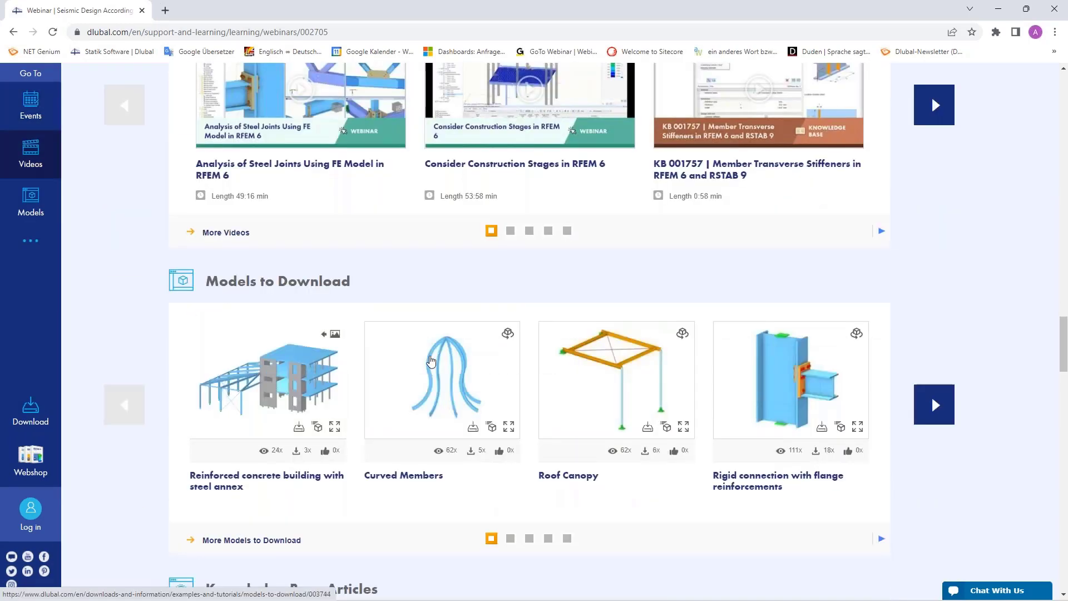
{"action": "scroll", "coordinate": [445, 360], "scroll_direction": "up", "scroll_amount": 20}
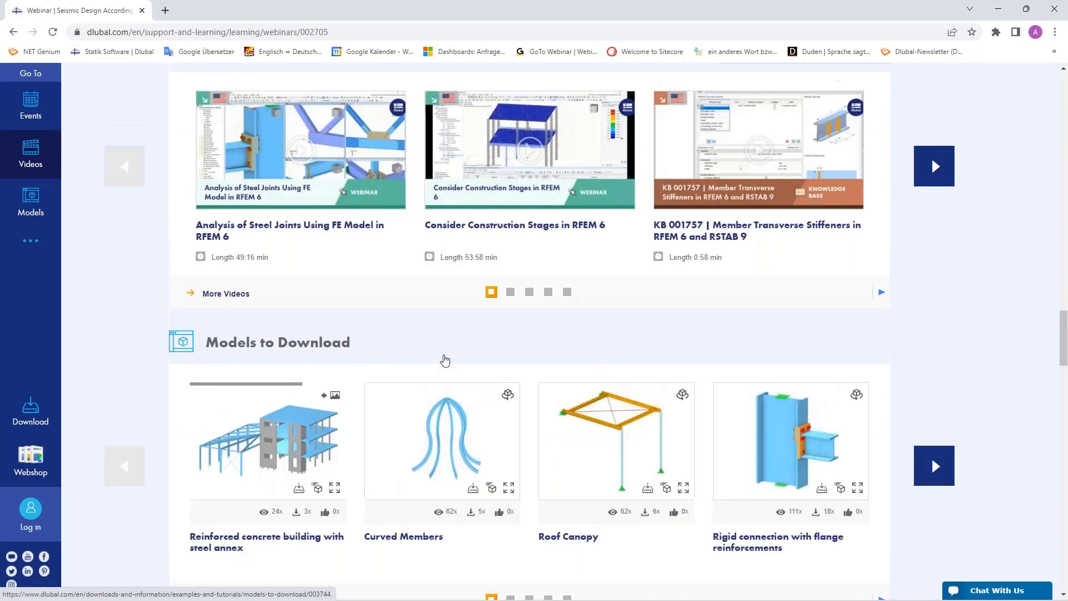
{"action": "scroll", "coordinate": [445, 360], "scroll_direction": "up", "scroll_amount": 20}
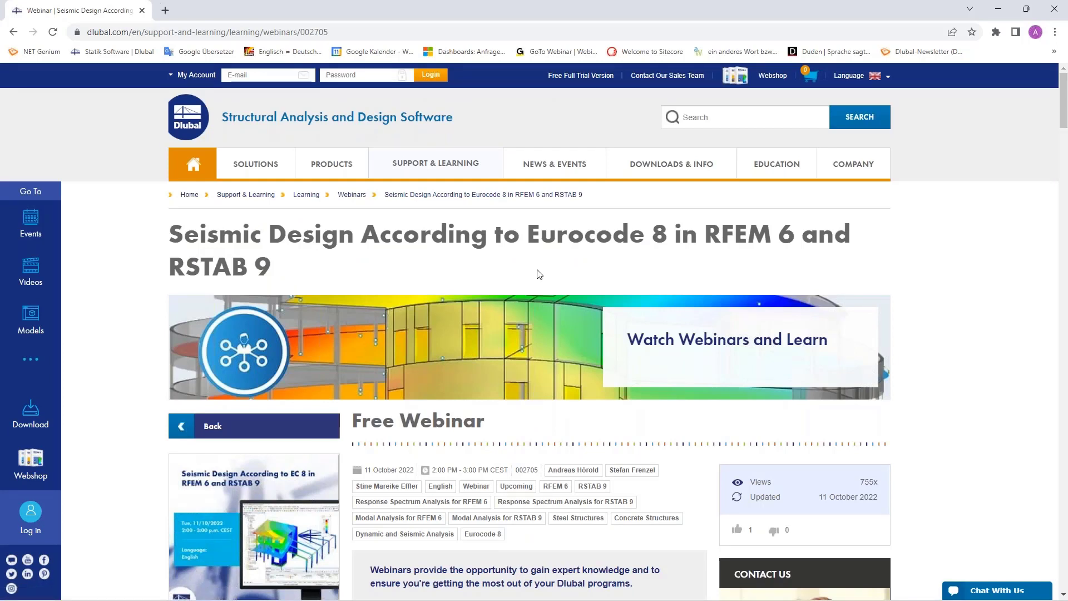
Step: Open the Free Full Trial Version page and look over the RFEM 6 and RSTAB 9 trial downloads
{"action": "left_click", "coordinate": [570, 79]}
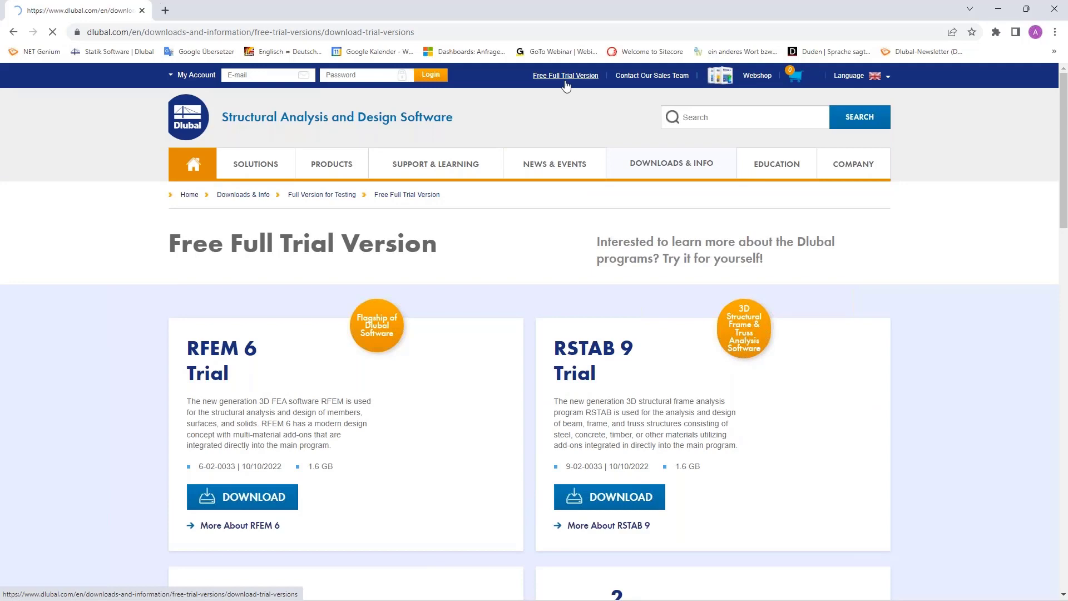
{"action": "mouse_move", "coordinate": [555, 162]}
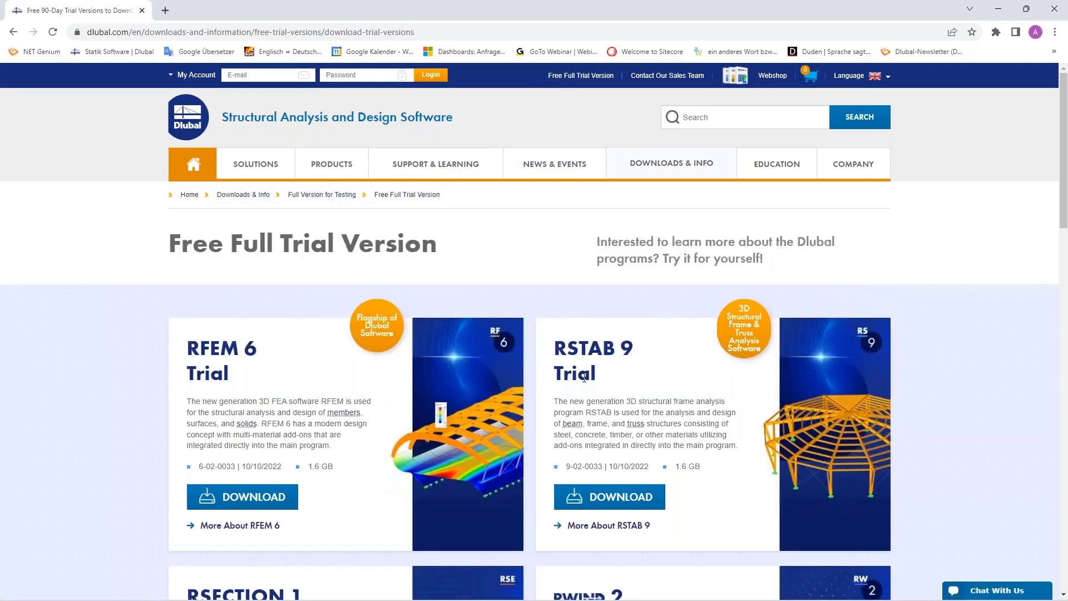
{"action": "scroll", "coordinate": [584, 378], "scroll_direction": "down", "scroll_amount": 1}
{"action": "scroll", "coordinate": [584, 379], "scroll_direction": "down", "scroll_amount": 2}
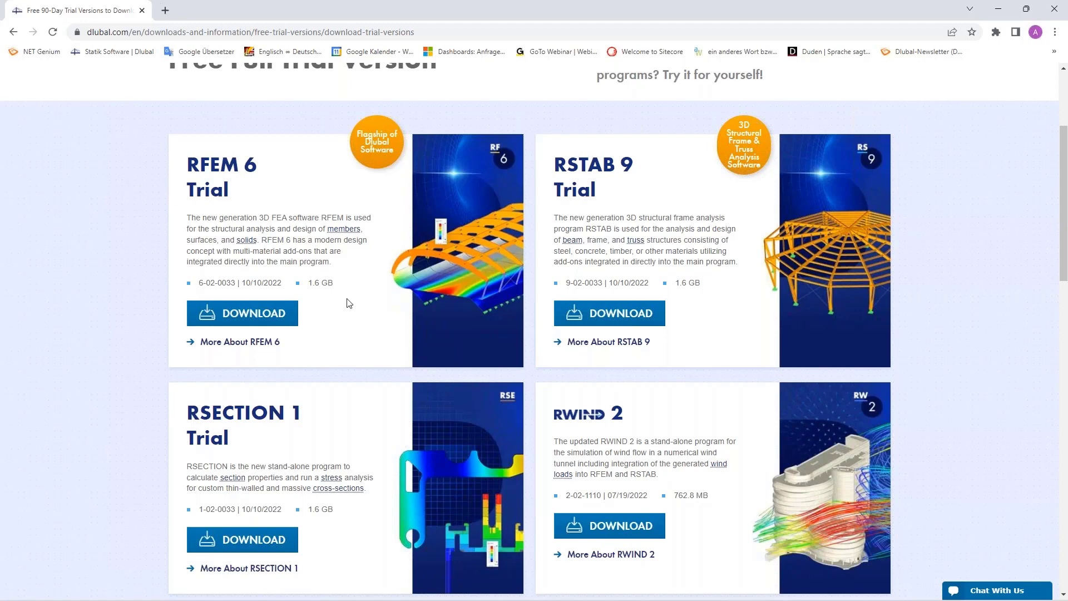
{"action": "scroll", "coordinate": [348, 303], "scroll_direction": "up", "scroll_amount": 3}
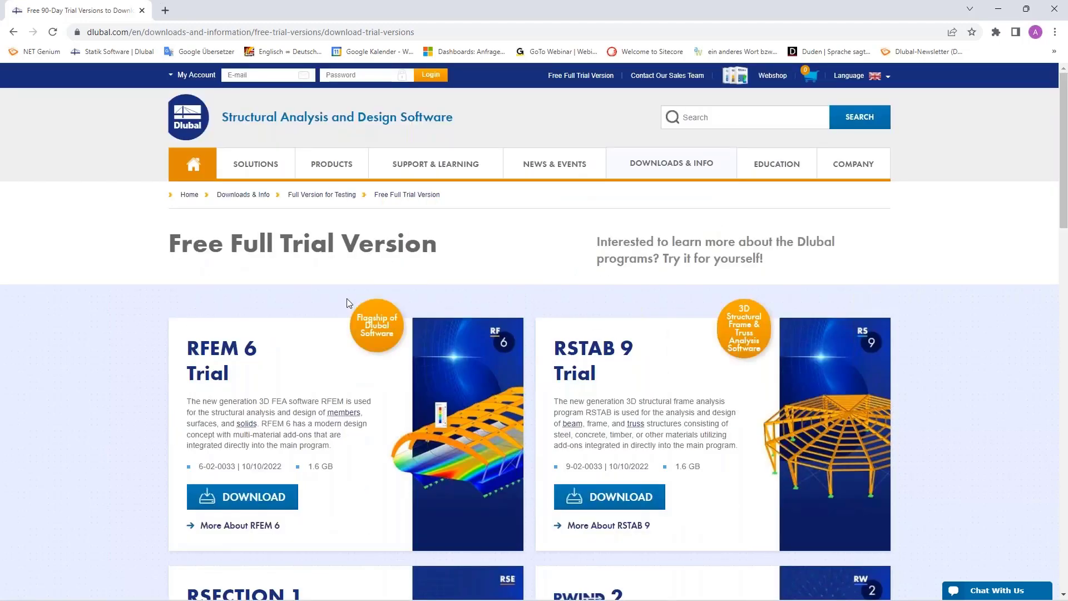